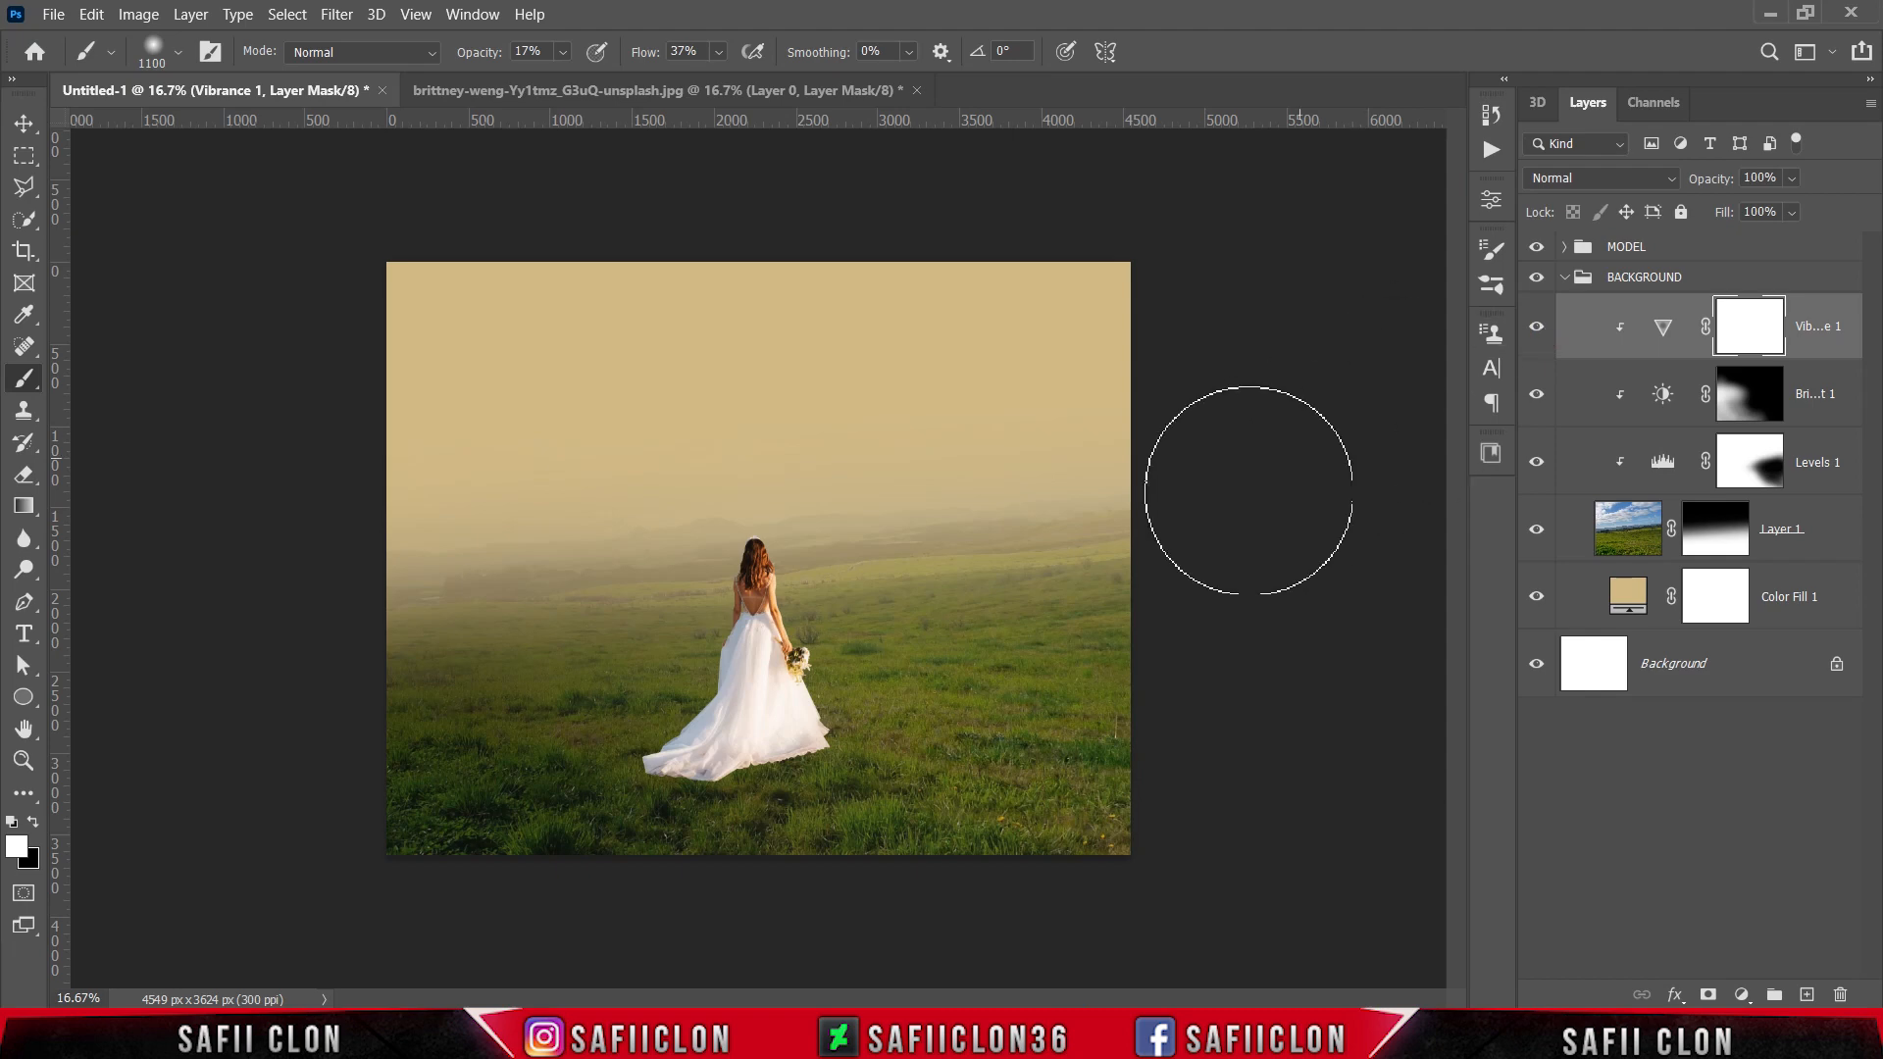
Step: Add a new layer at the top of the BACKGROUND group and set the Brush tool's opacity to 100%
left_click(1807, 994)
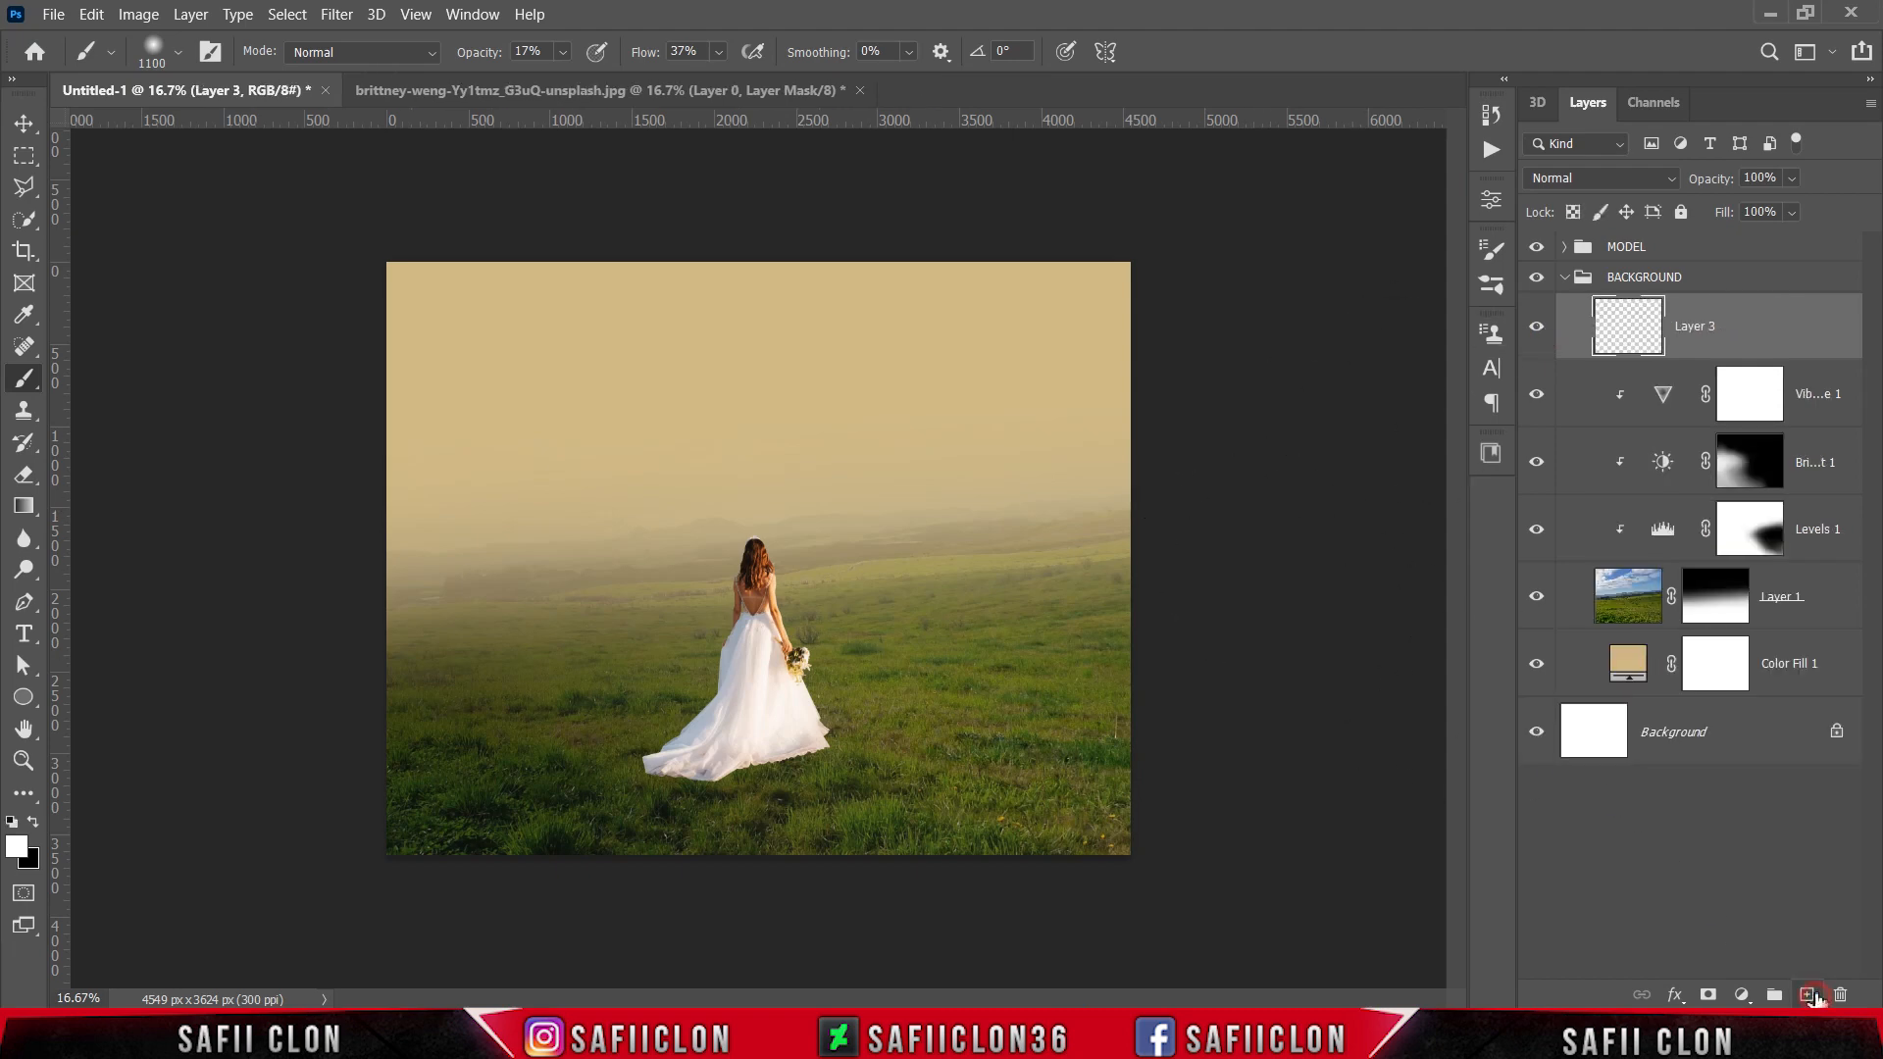
right_click(24, 378)
left_click(108, 376)
left_click(563, 52)
left_click_drag(571, 80, 694, 108)
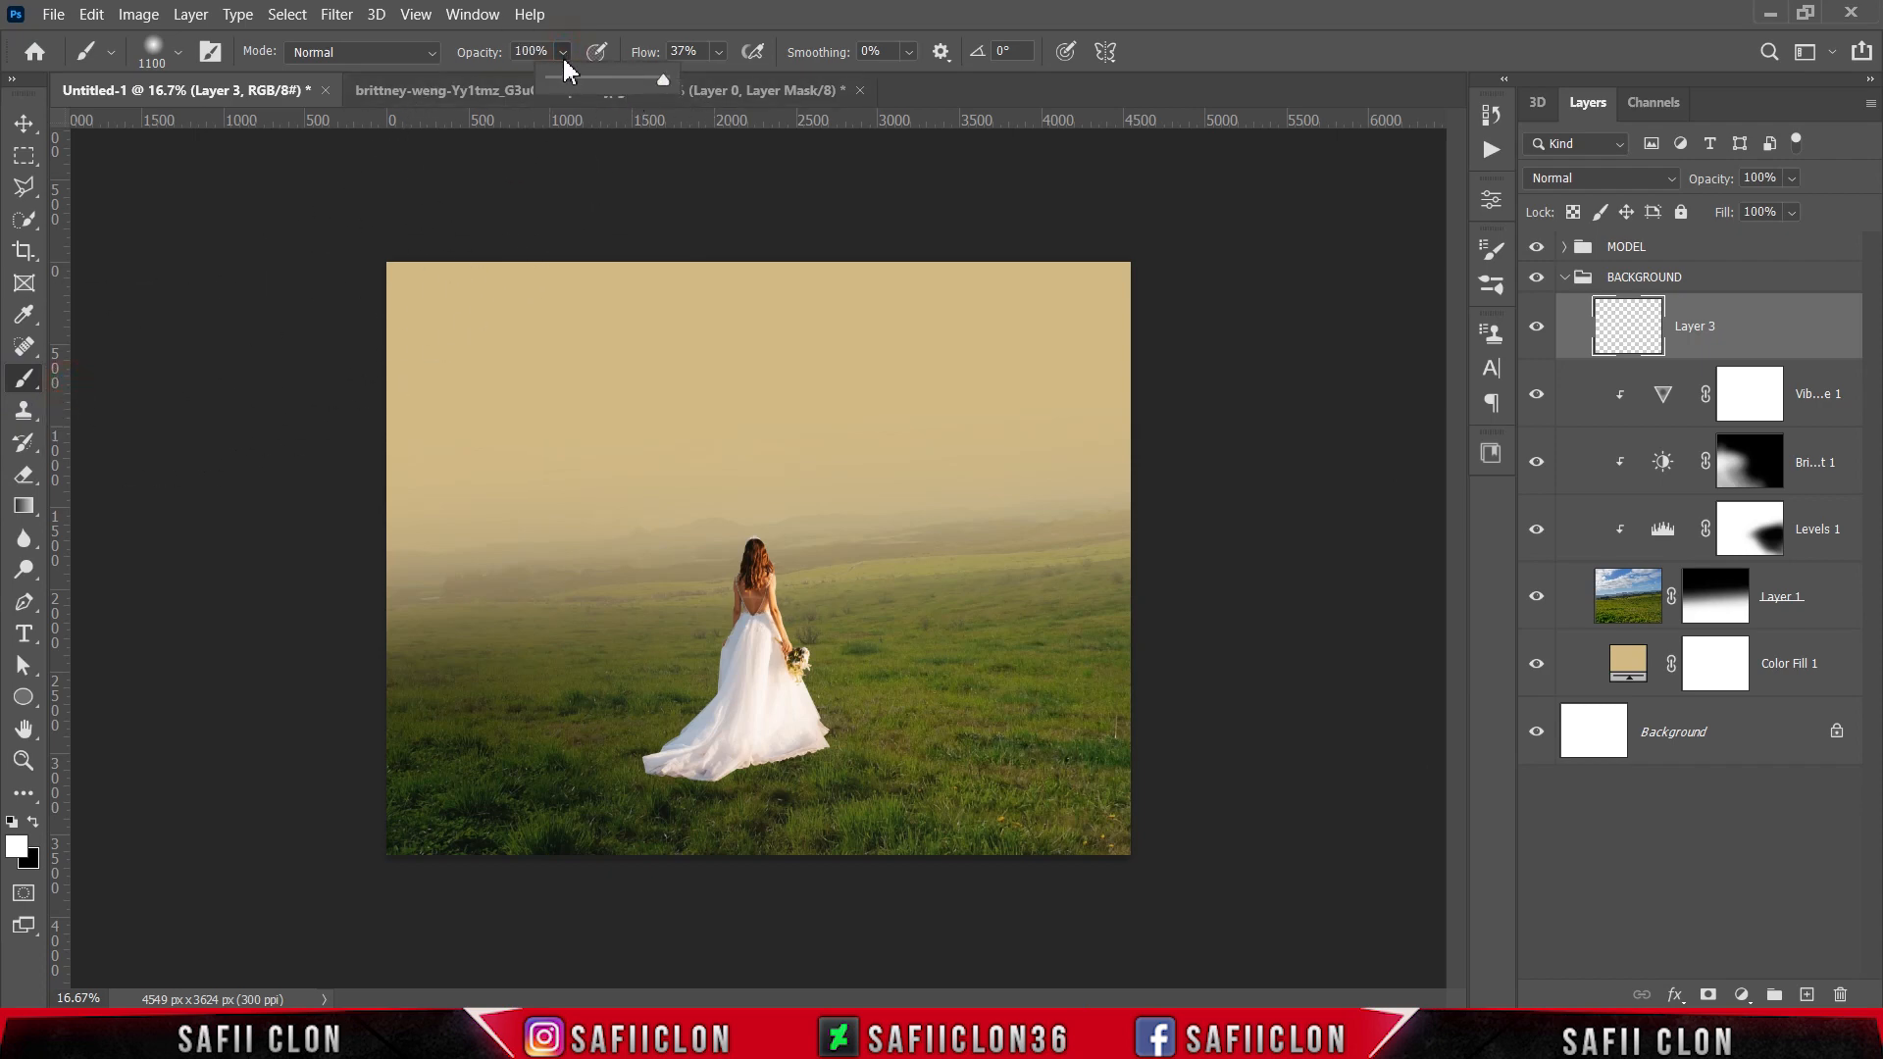
Step: Sample the hazy sky color cdb988 as the foreground color and set the brush flow to 95%
left_click(17, 847)
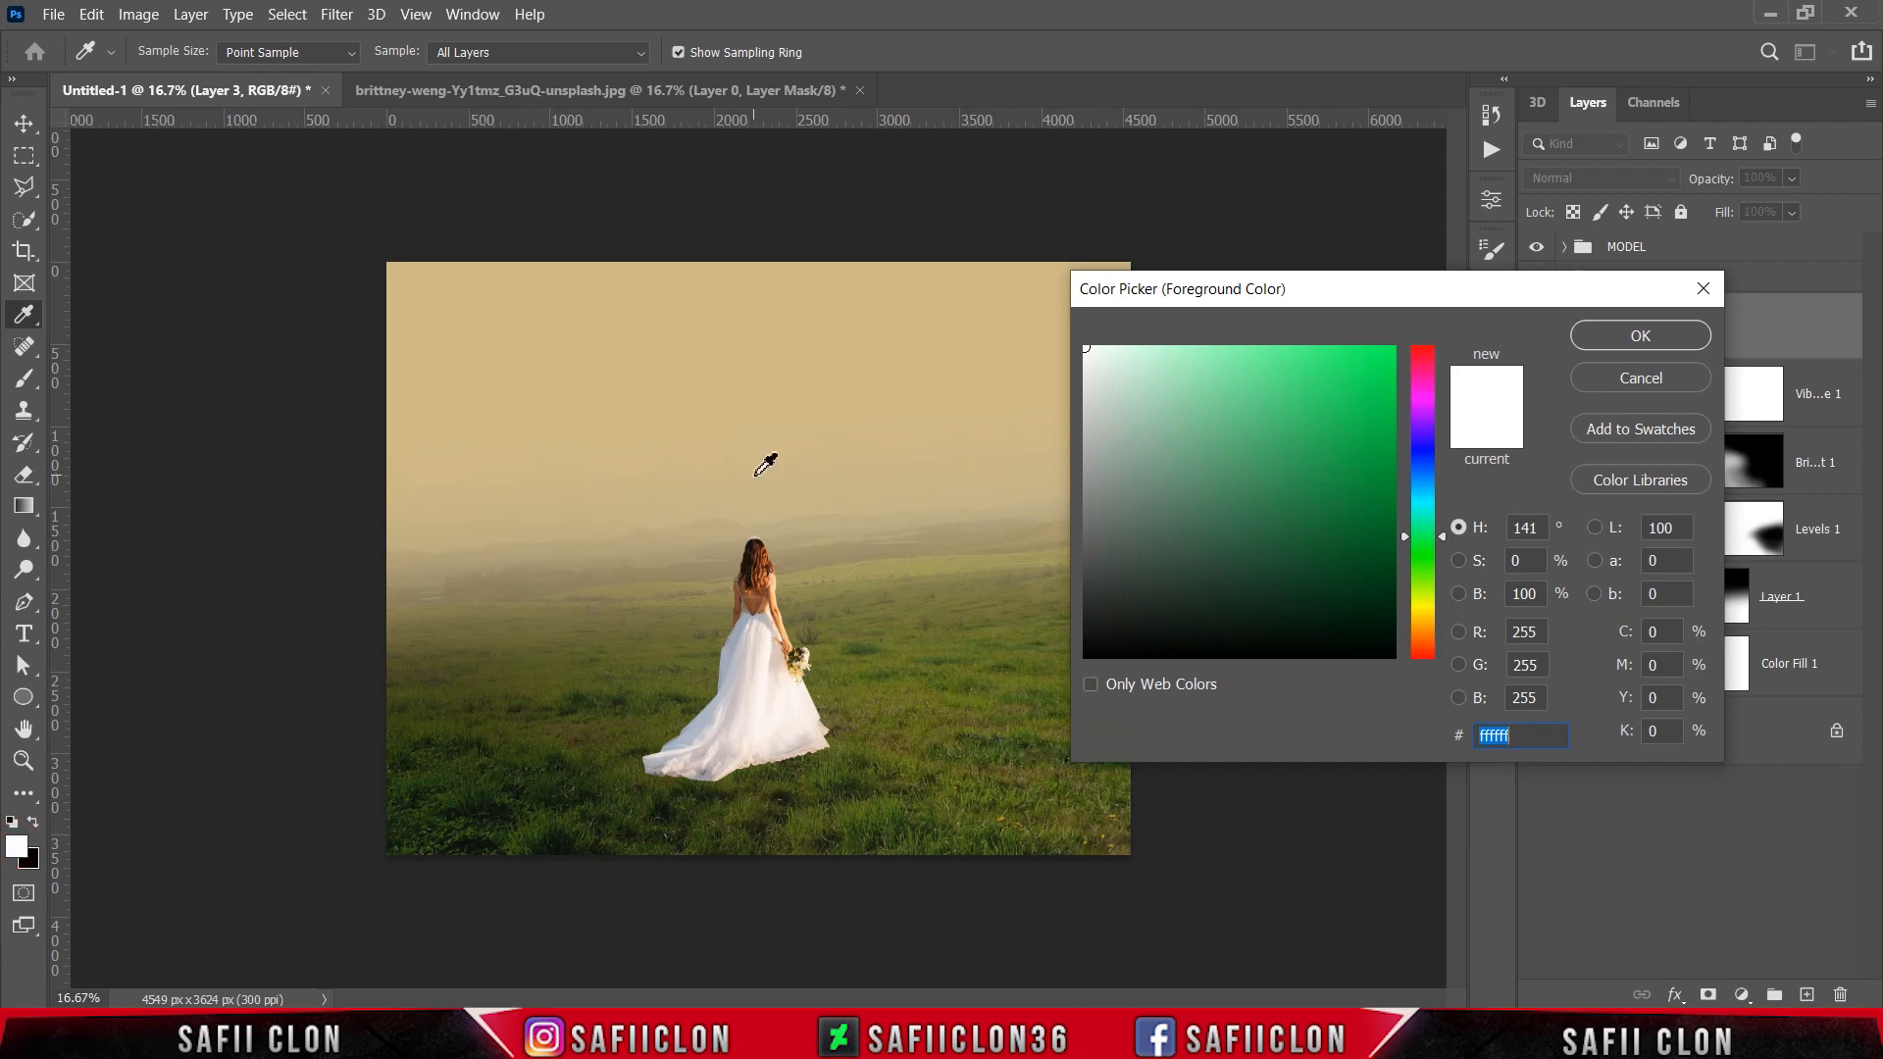
left_click(765, 464)
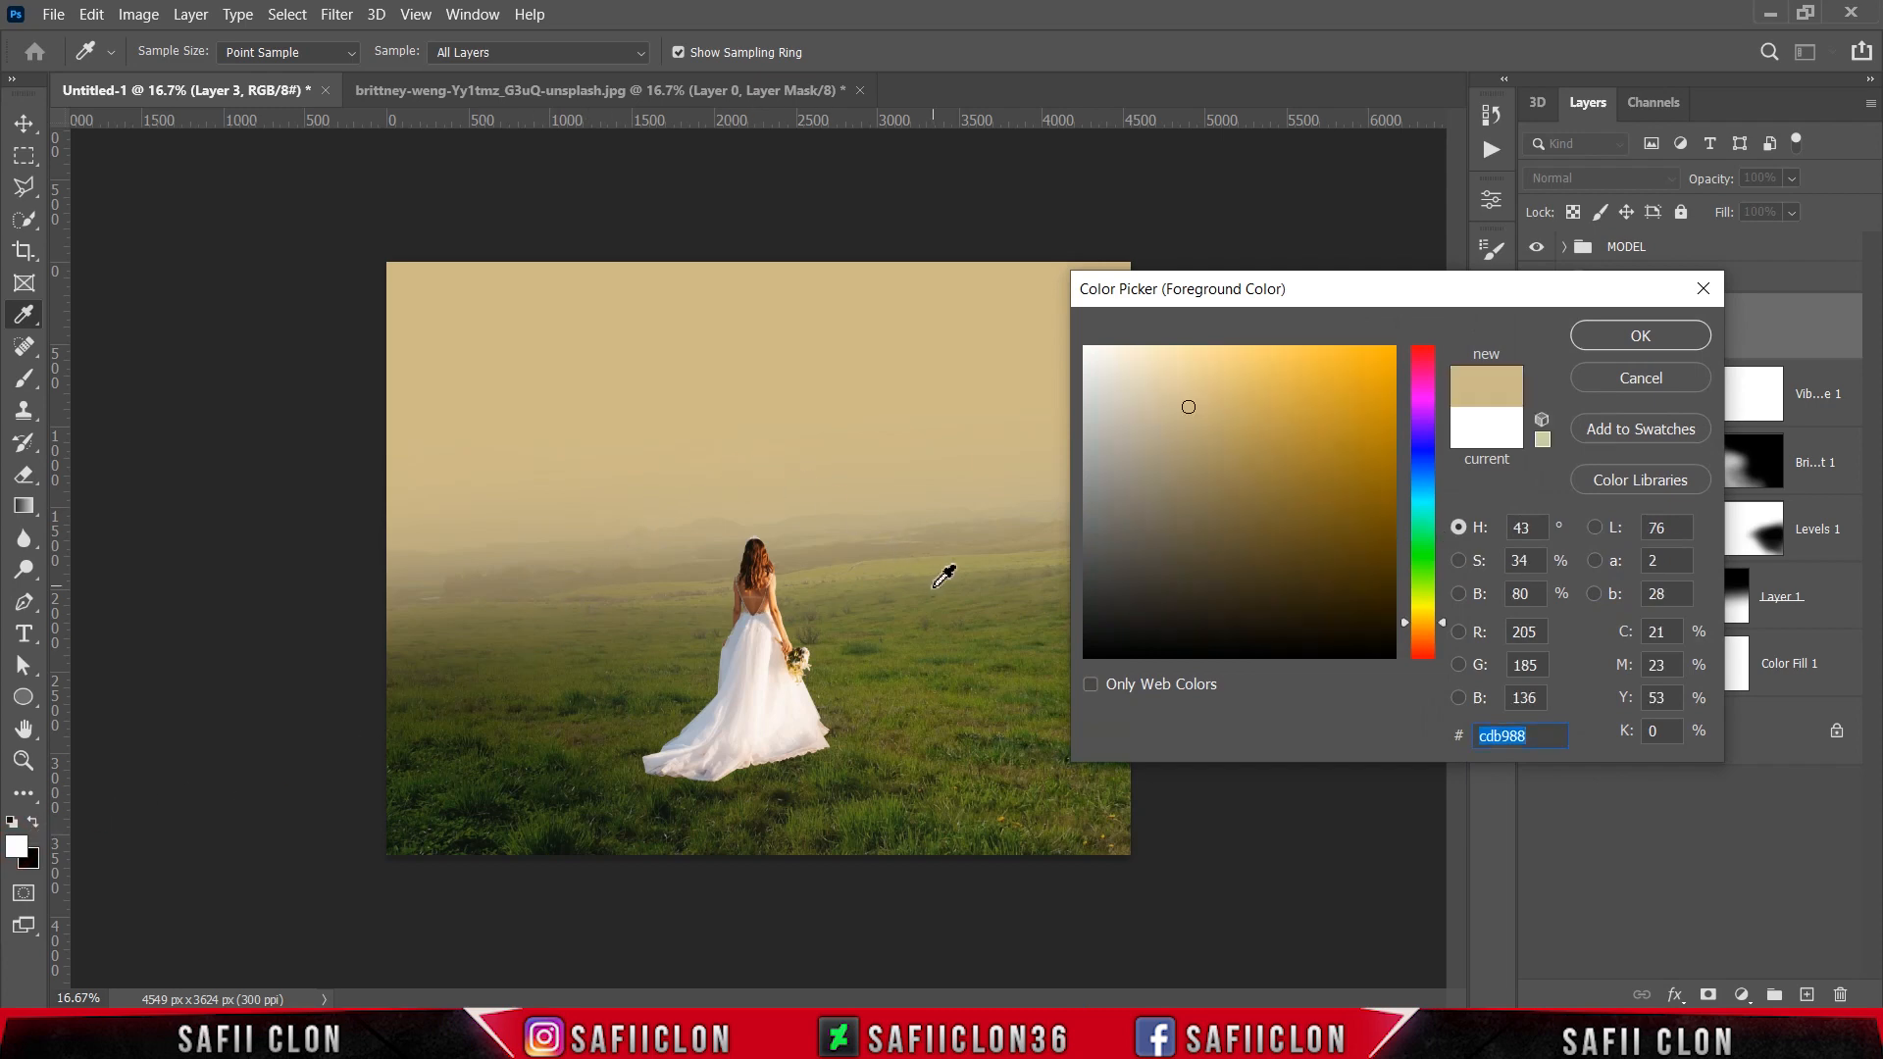
left_click(1637, 337)
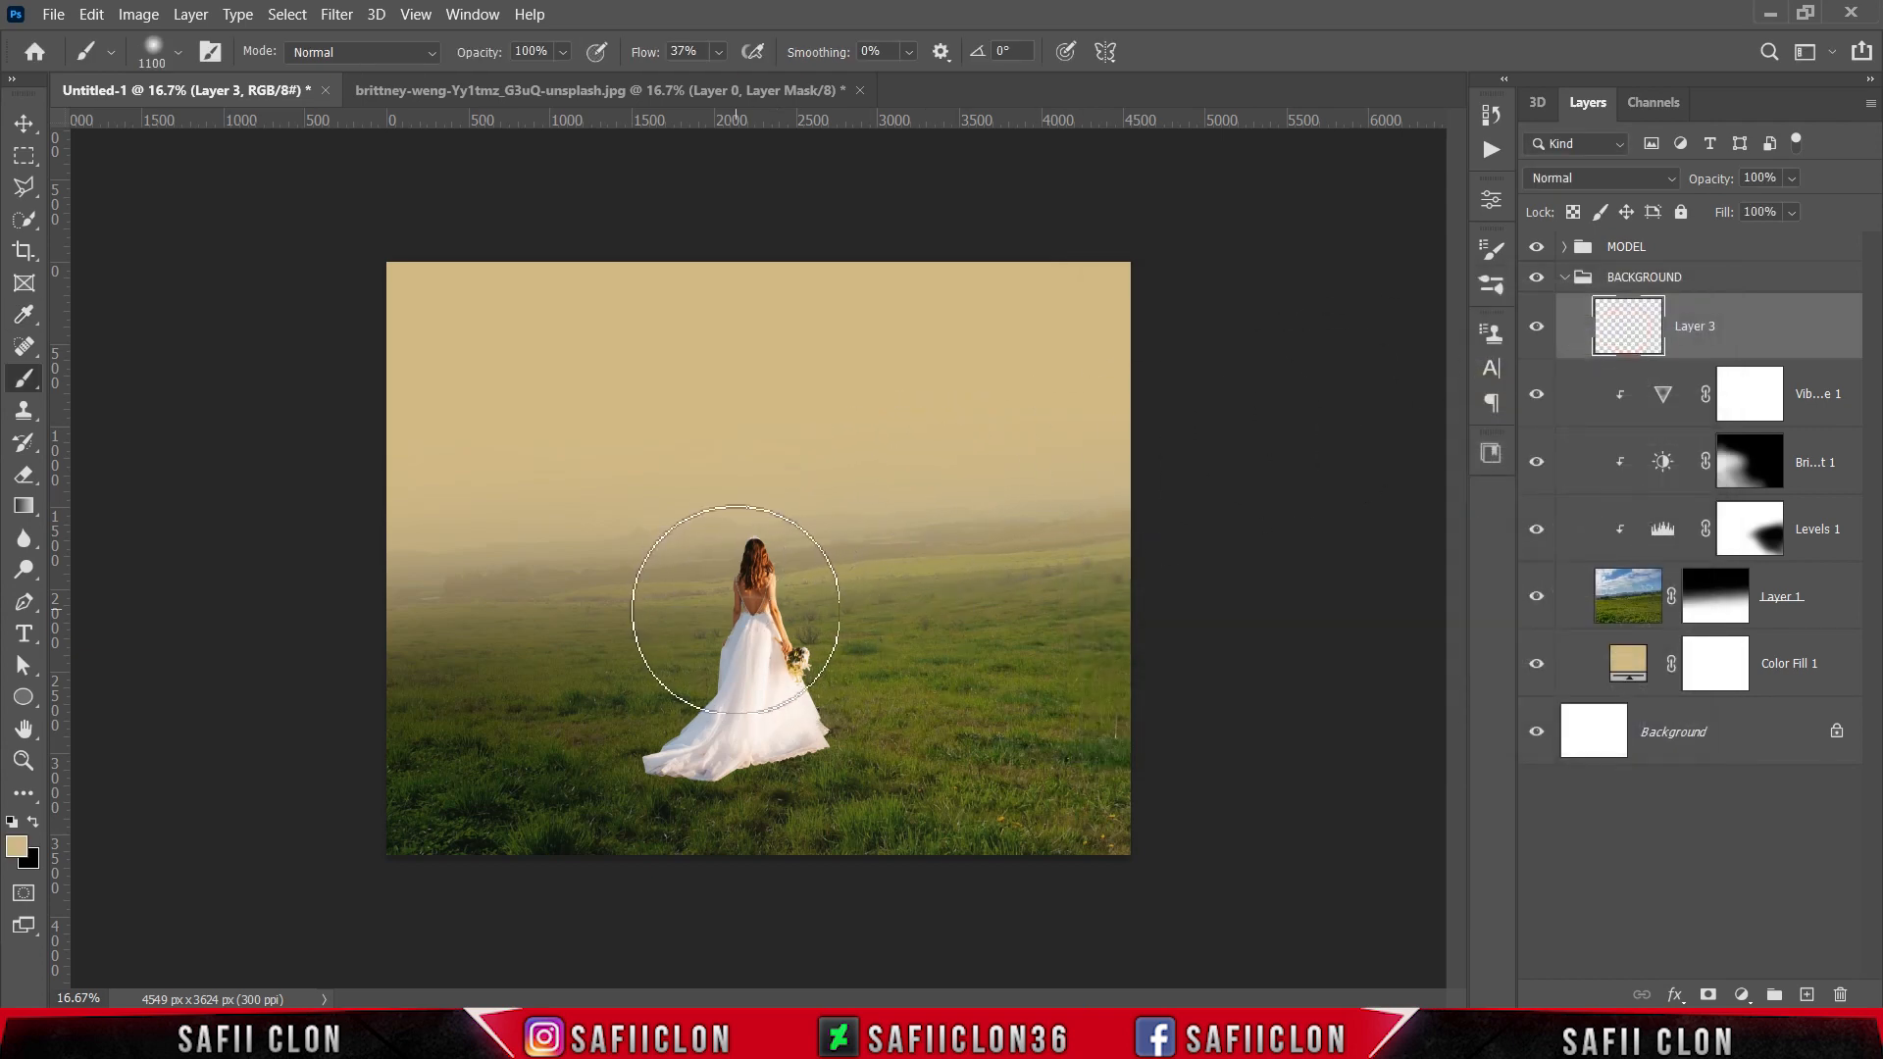
left_click(717, 54)
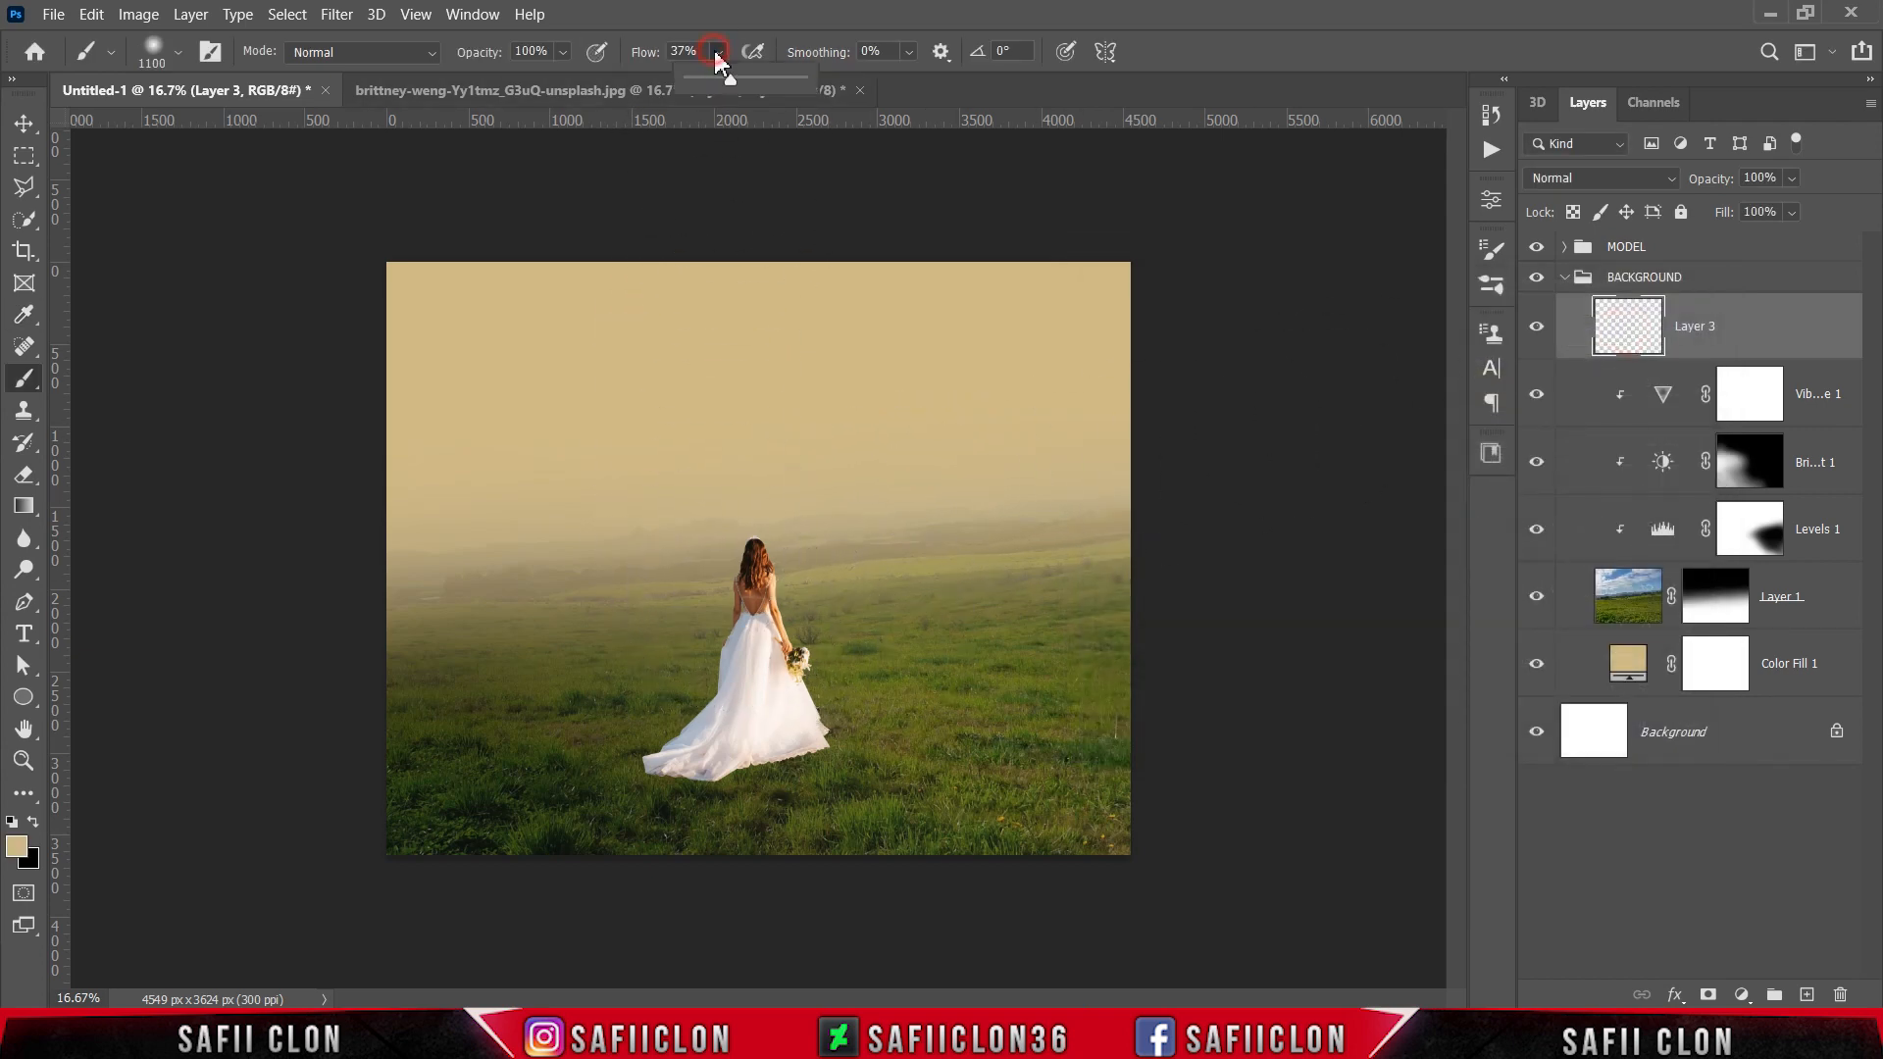
left_click_drag(736, 87, 800, 85)
left_click(720, 56)
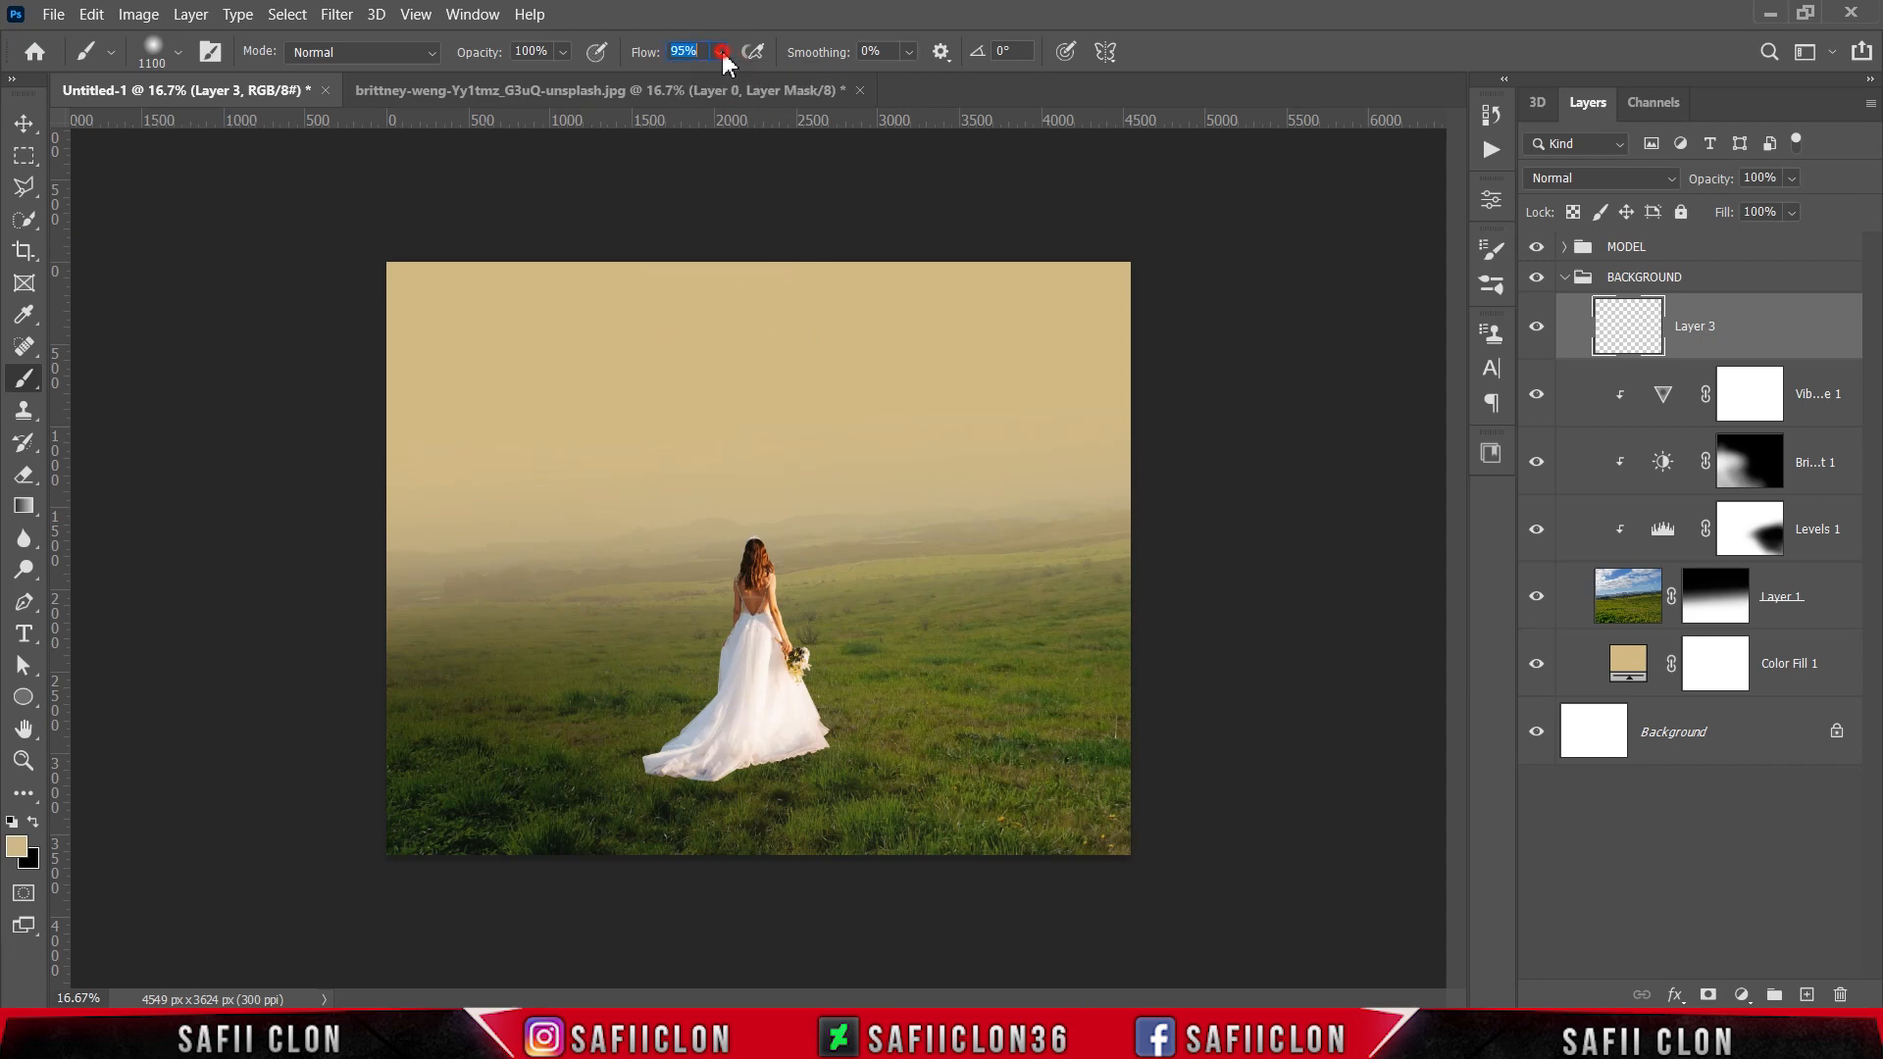
Step: Reduce the brush size to 600 and paint one soft haze spot behind the bride on the new layer
left_click_drag(686, 632, 701, 616)
key("bracketleft")
key("bracketleft")
key("bracketleft")
key("bracketleft")
key("bracketleft")
left_click(701, 616)
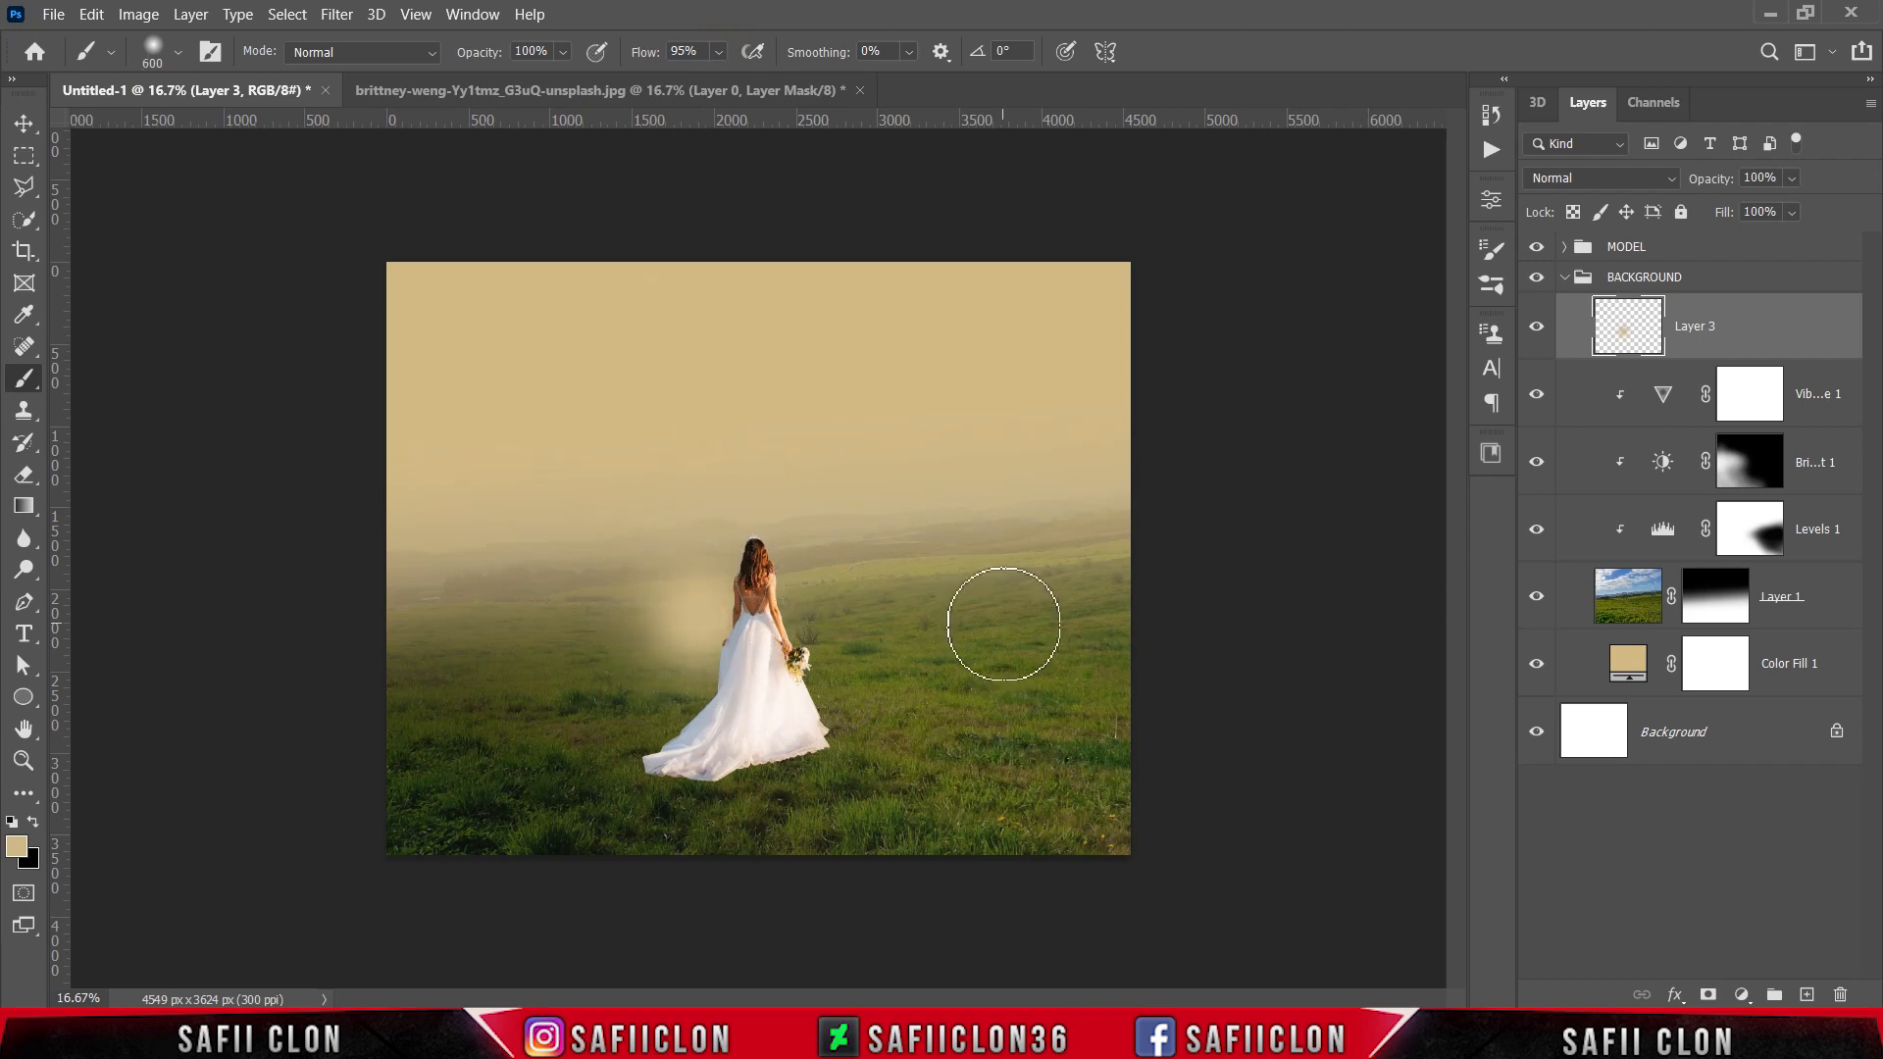
Step: Stretch the haze spot to about 654% width and 171% height and place it over the horizon on the image's left side
key("ctrl+t")
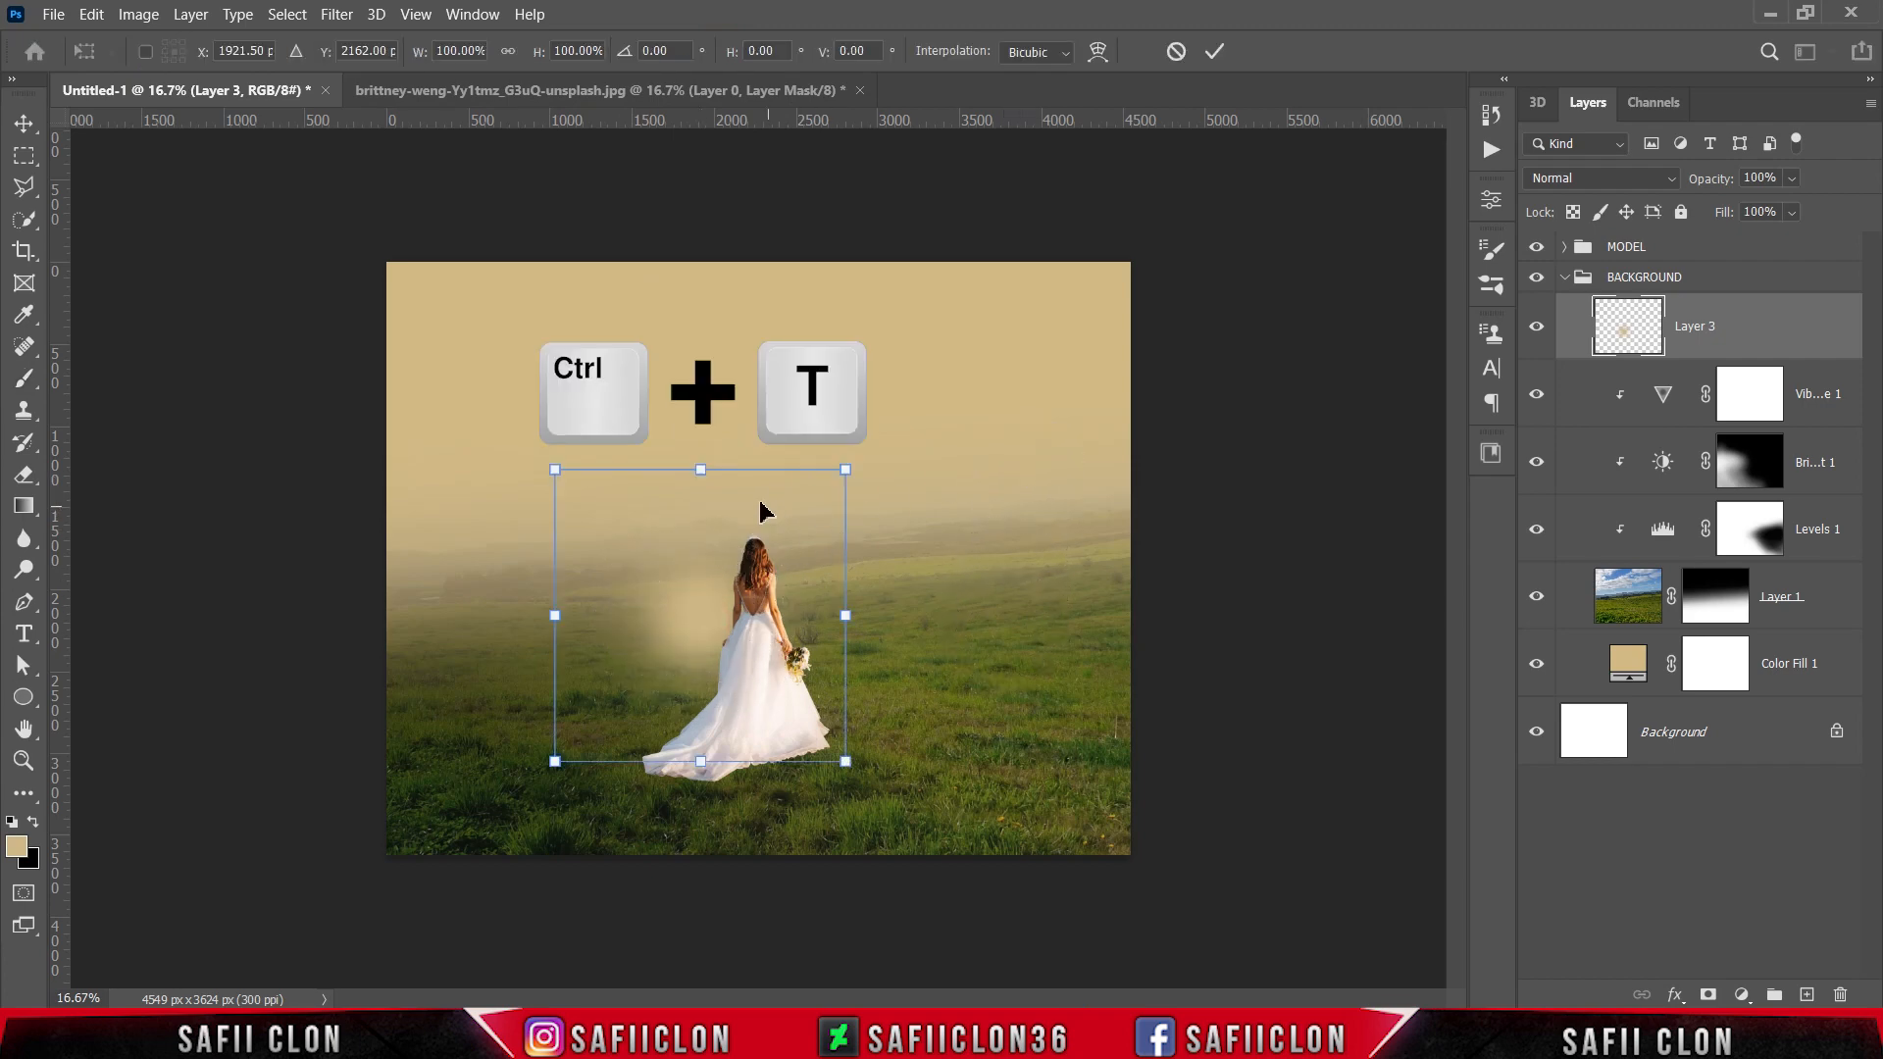
left_click_drag(702, 470, 702, 534)
left_click_drag(849, 619, 1362, 601)
left_click_drag(1059, 603, 1112, 612)
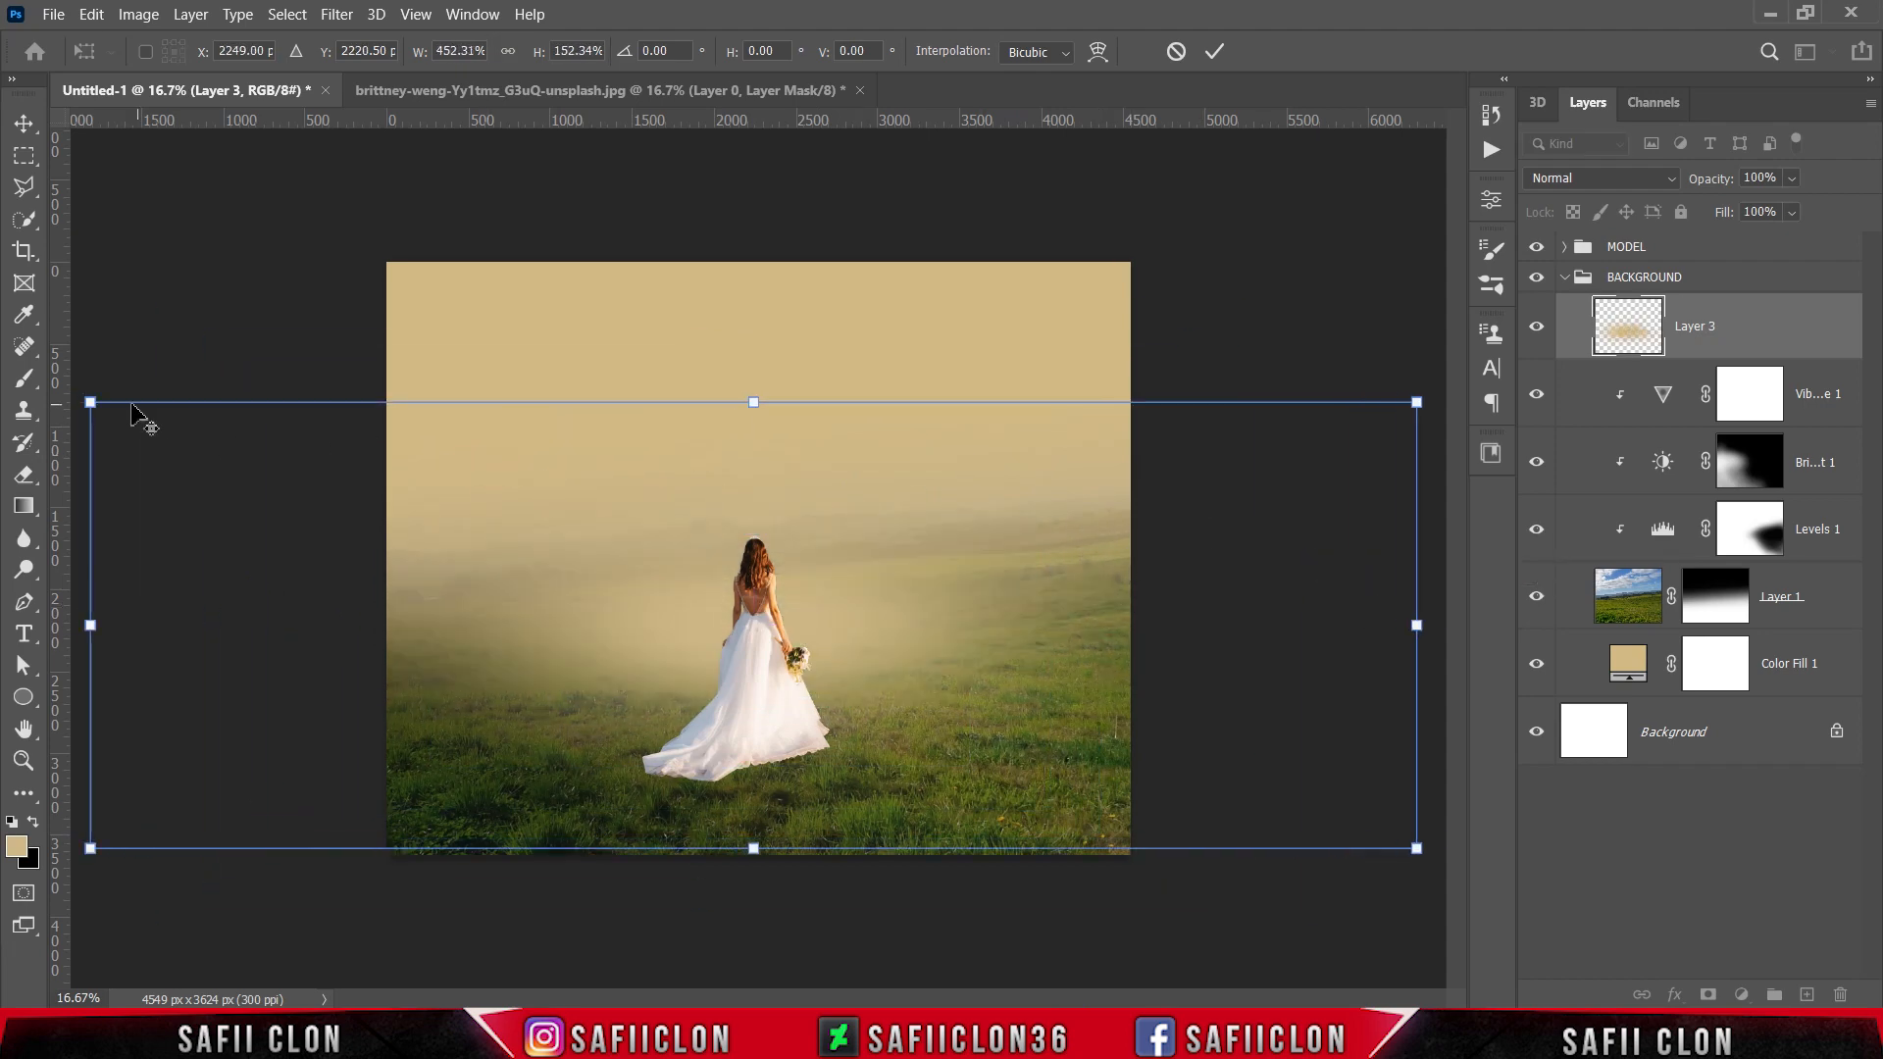
left_click_drag(91, 400, 168, 452)
left_click_drag(1340, 625, 1497, 623)
left_click_drag(903, 624, 570, 572)
left_click_drag(423, 397, 423, 317)
left_click_drag(1165, 569, 1380, 568)
mouse_move(648, 615)
left_mouse_down()
mouse_move(580, 592)
mouse_move(684, 611)
left_mouse_up()
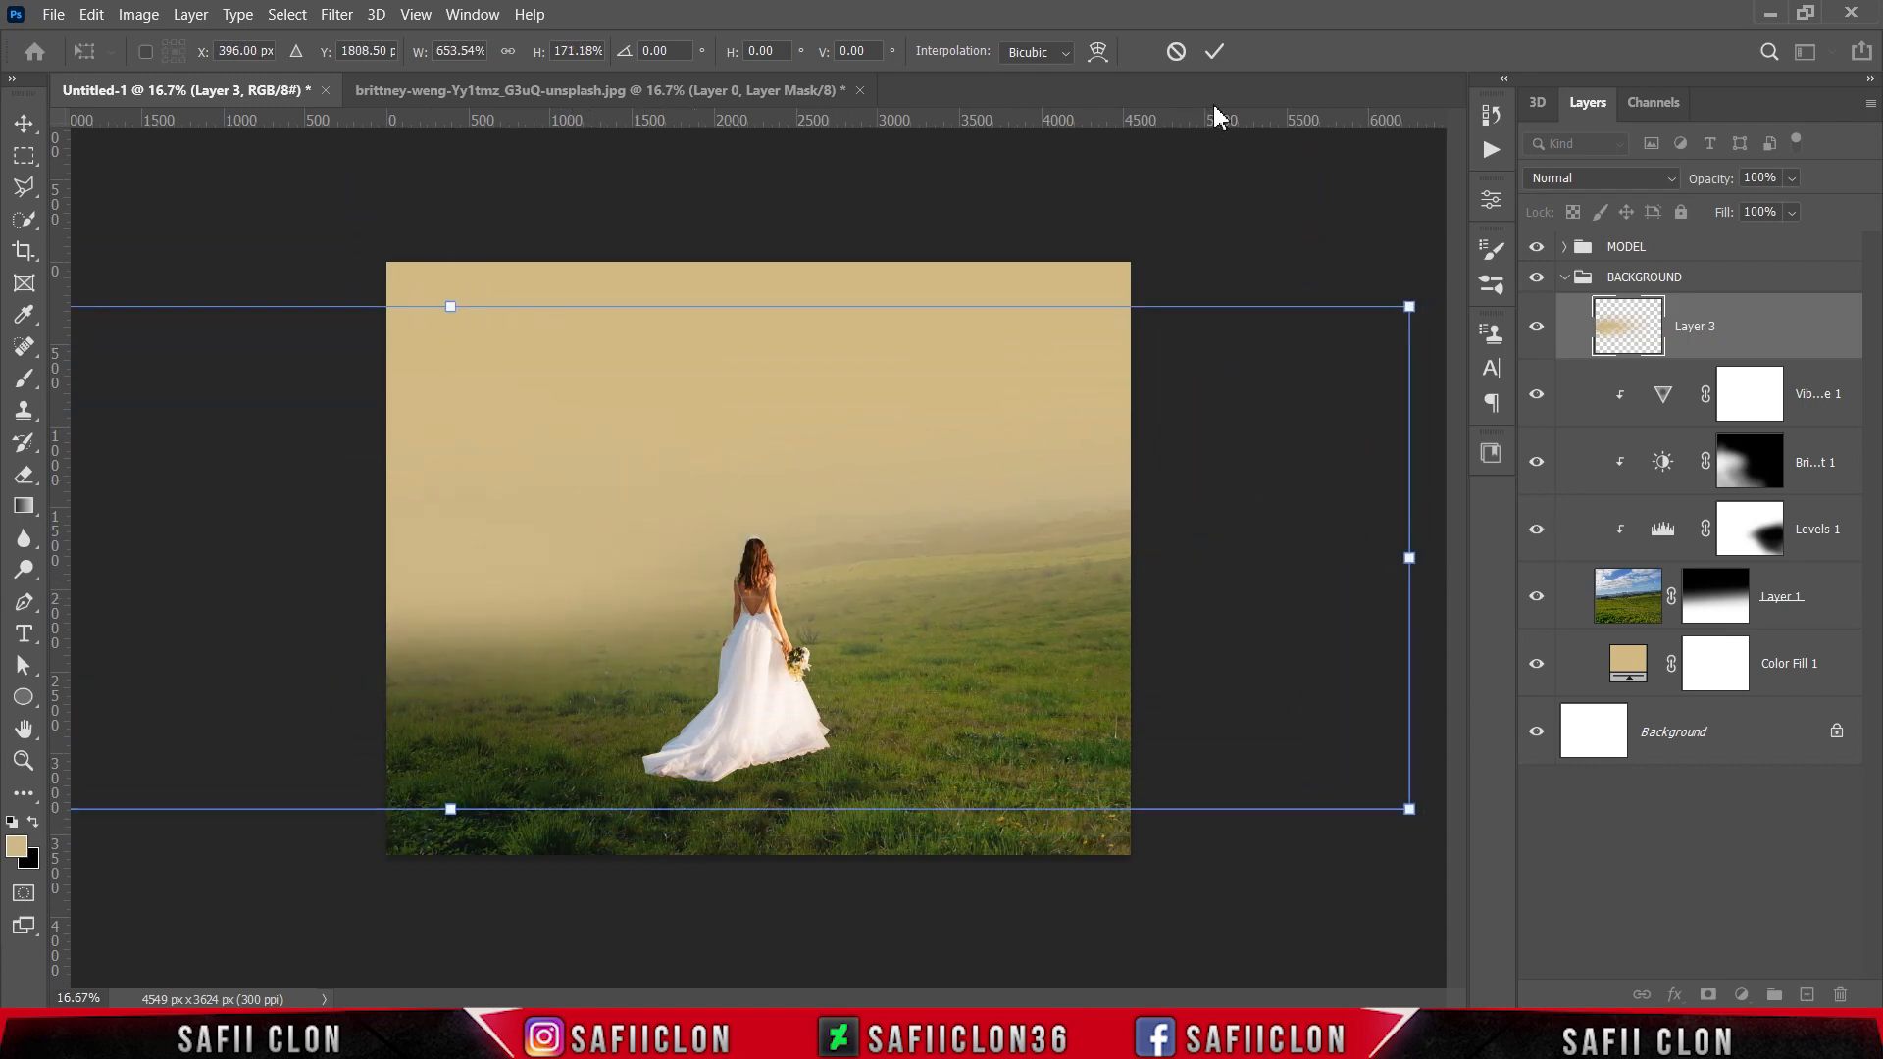
left_click(1217, 52)
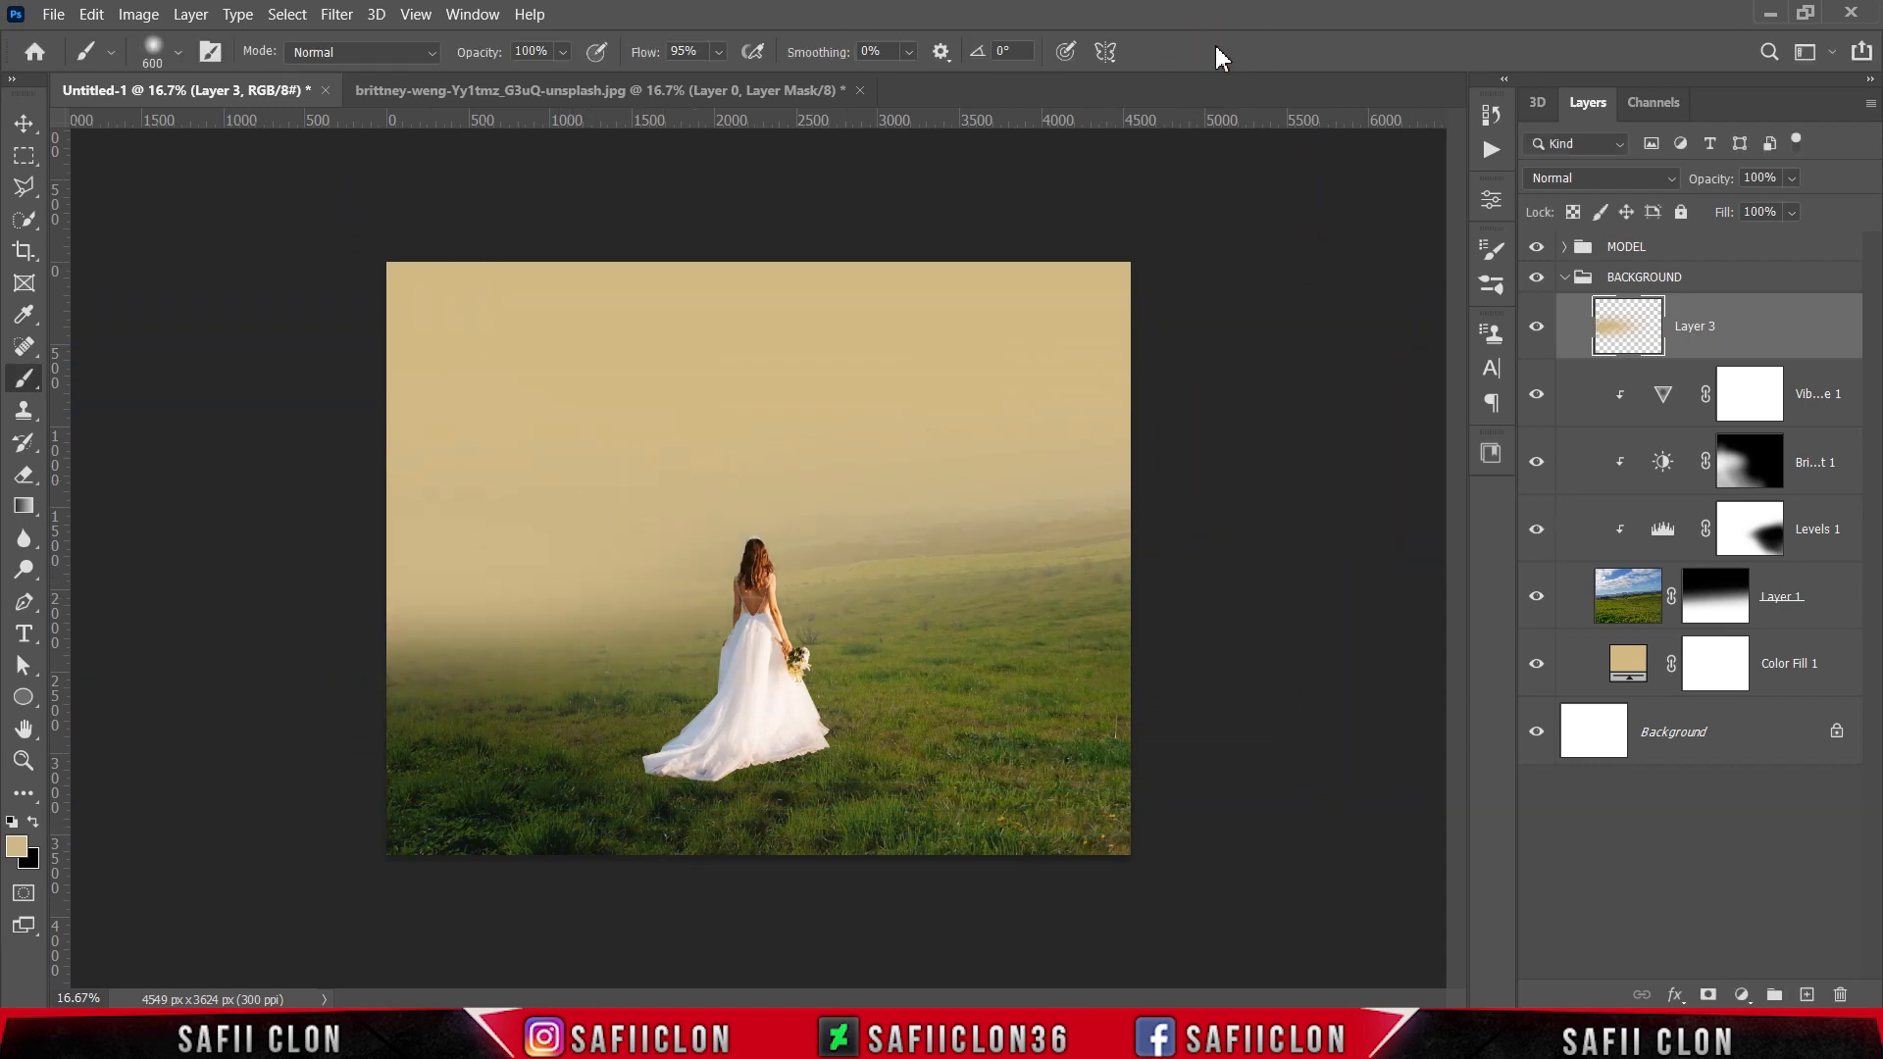
Step: Lower the haze layer's opacity to 60%
left_click(1793, 178)
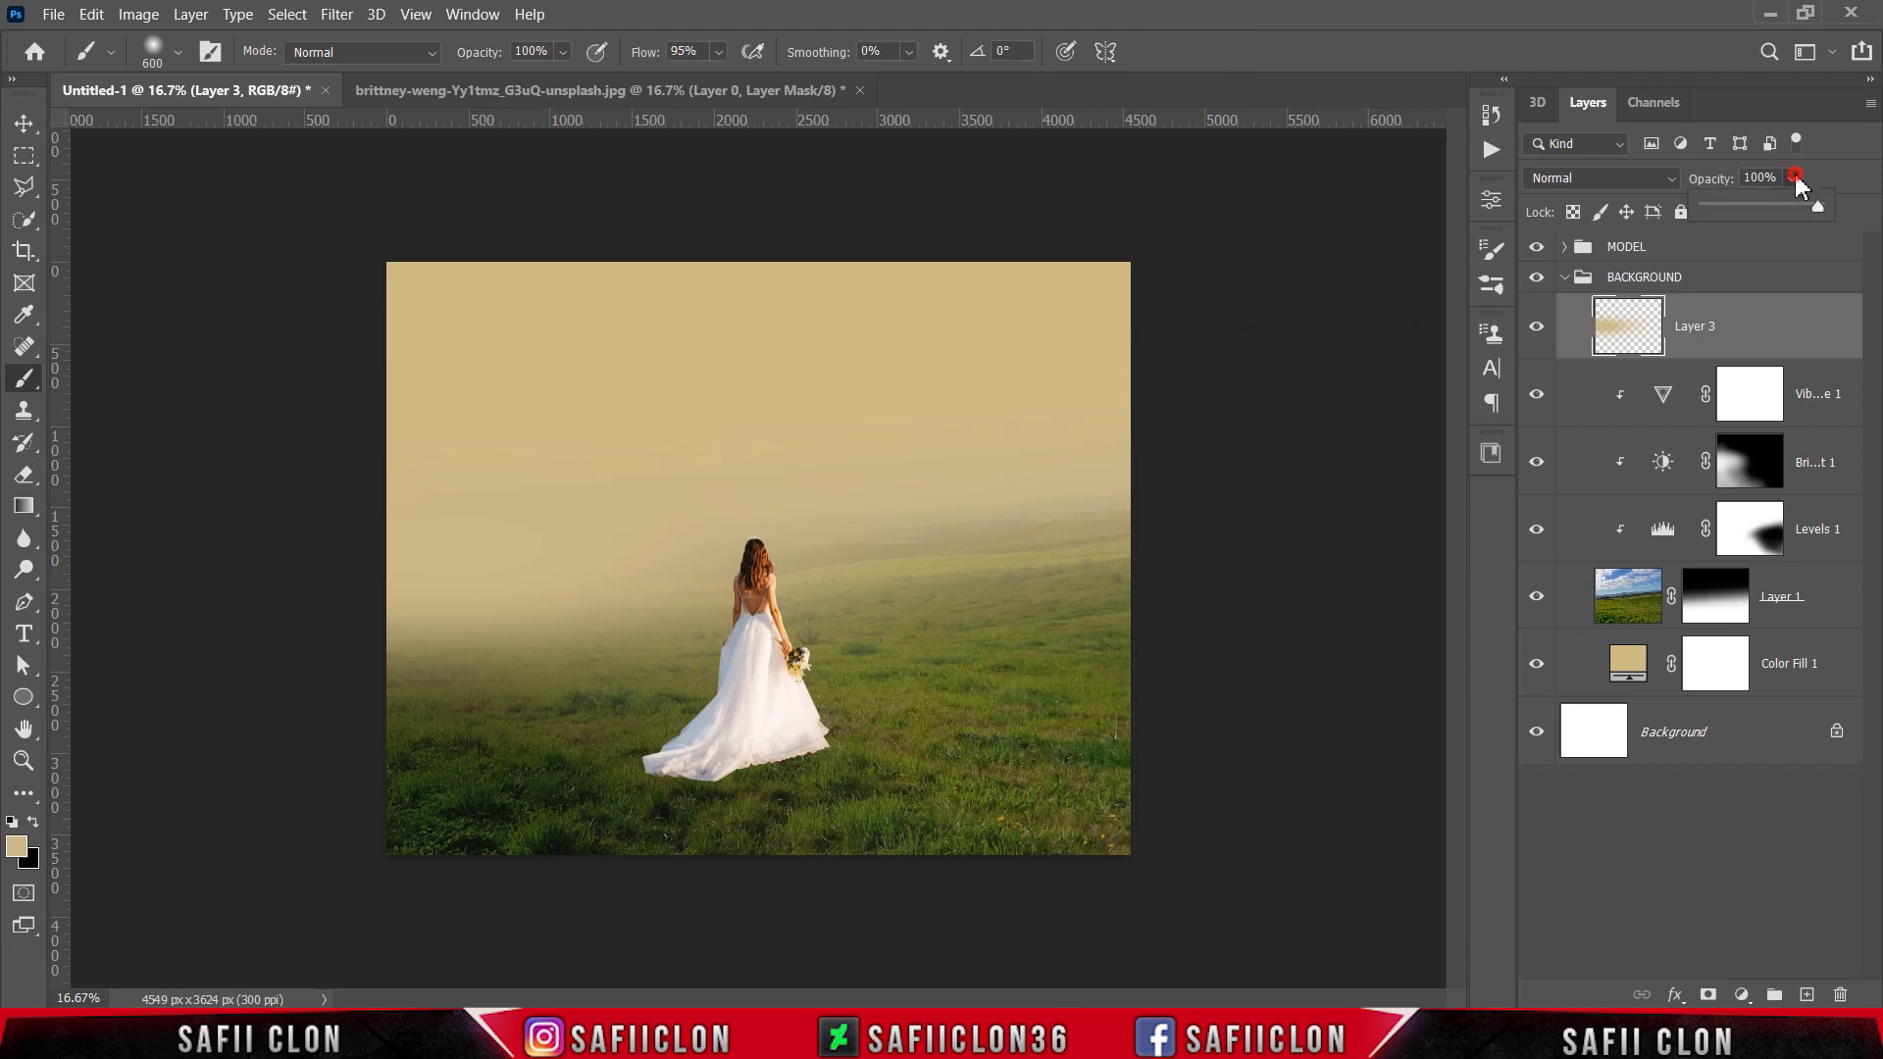
left_click_drag(1812, 214, 1778, 214)
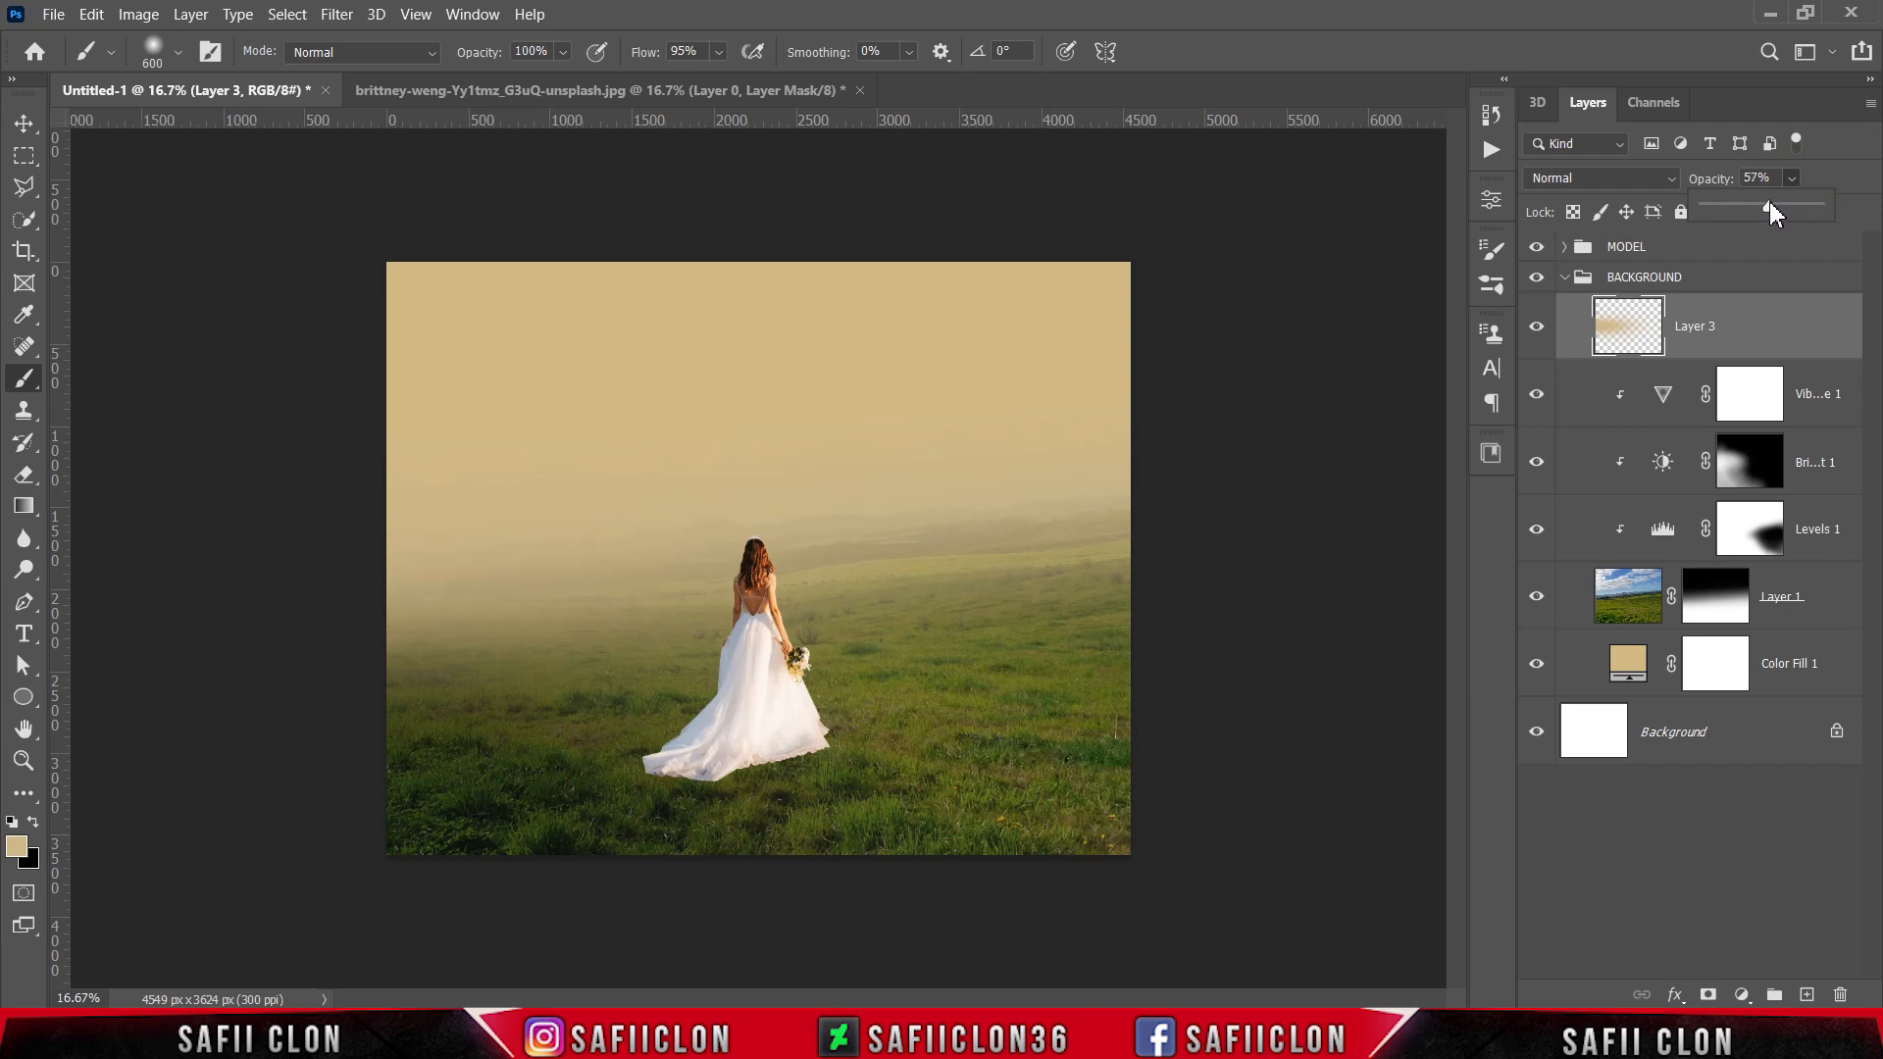
left_click_drag(1768, 202, 1772, 200)
left_click(1794, 179)
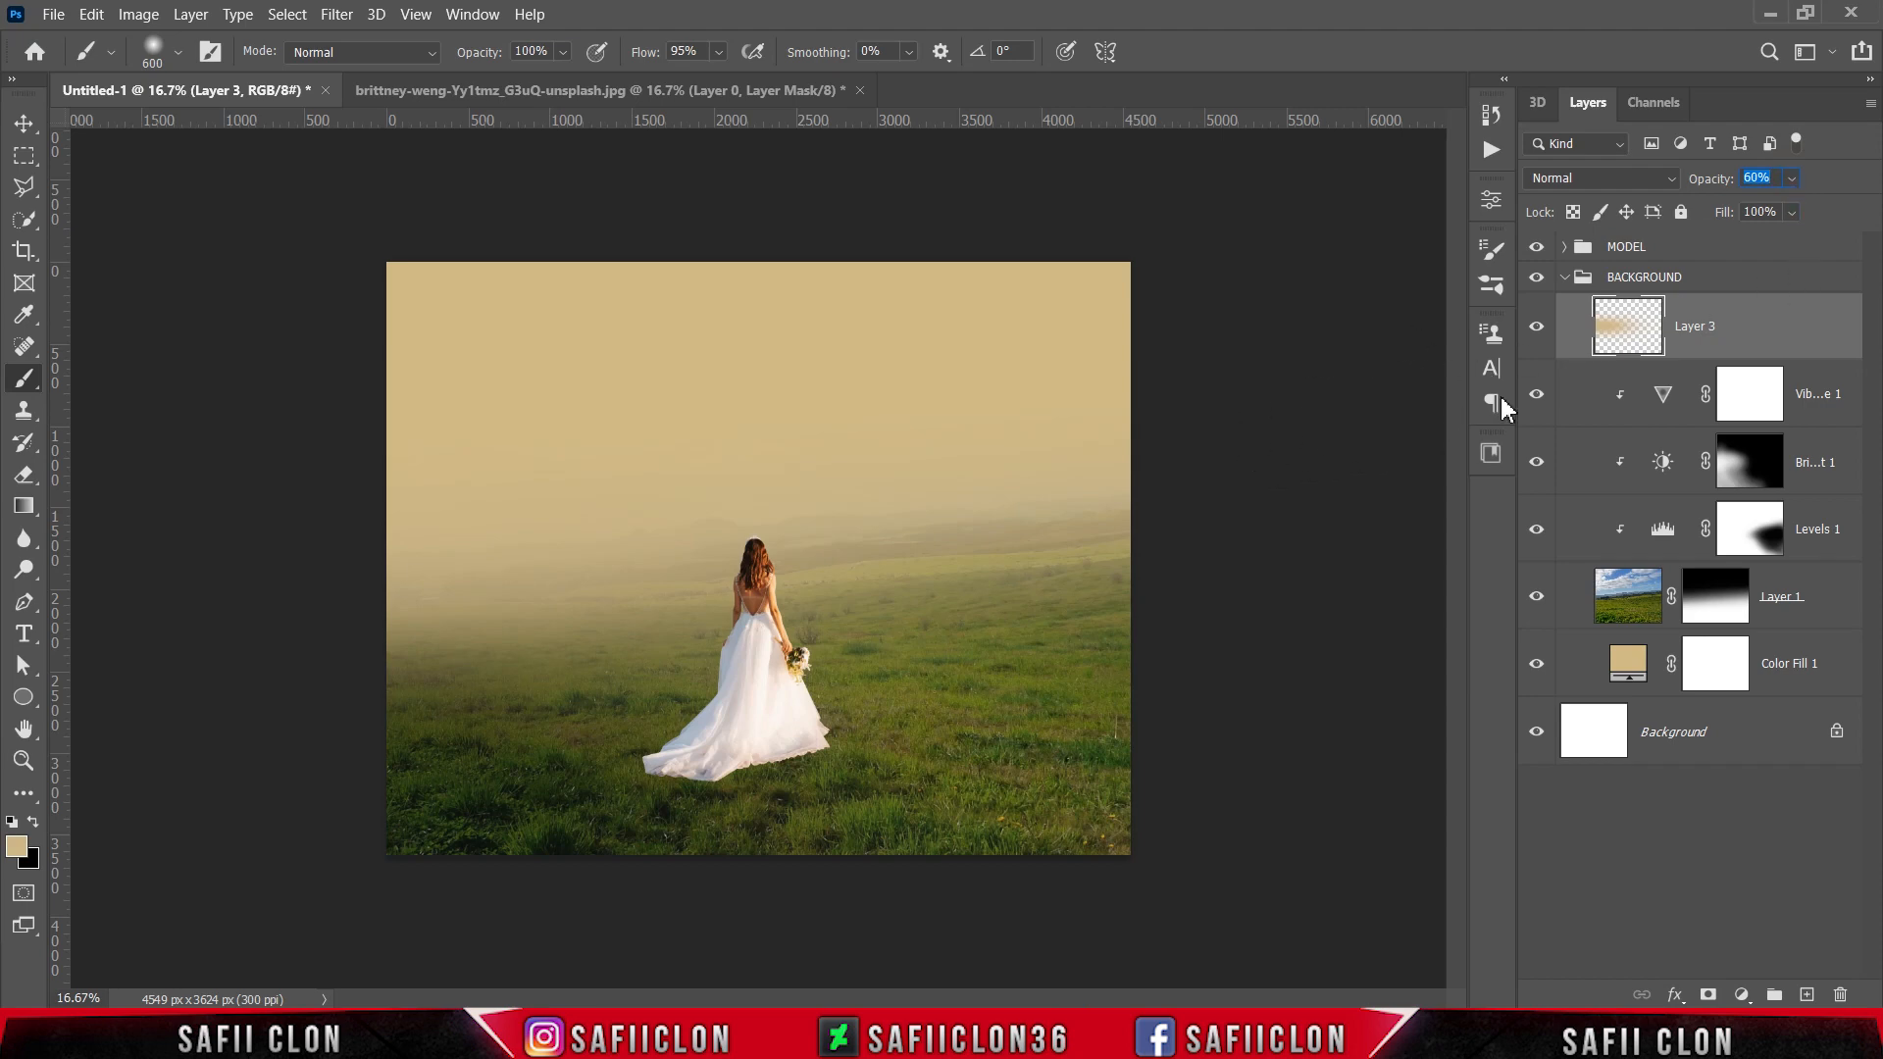
Step: Duplicate the haze layer and set the copy's blend mode to Vivid Light
right_click(1761, 333)
left_click(1477, 112)
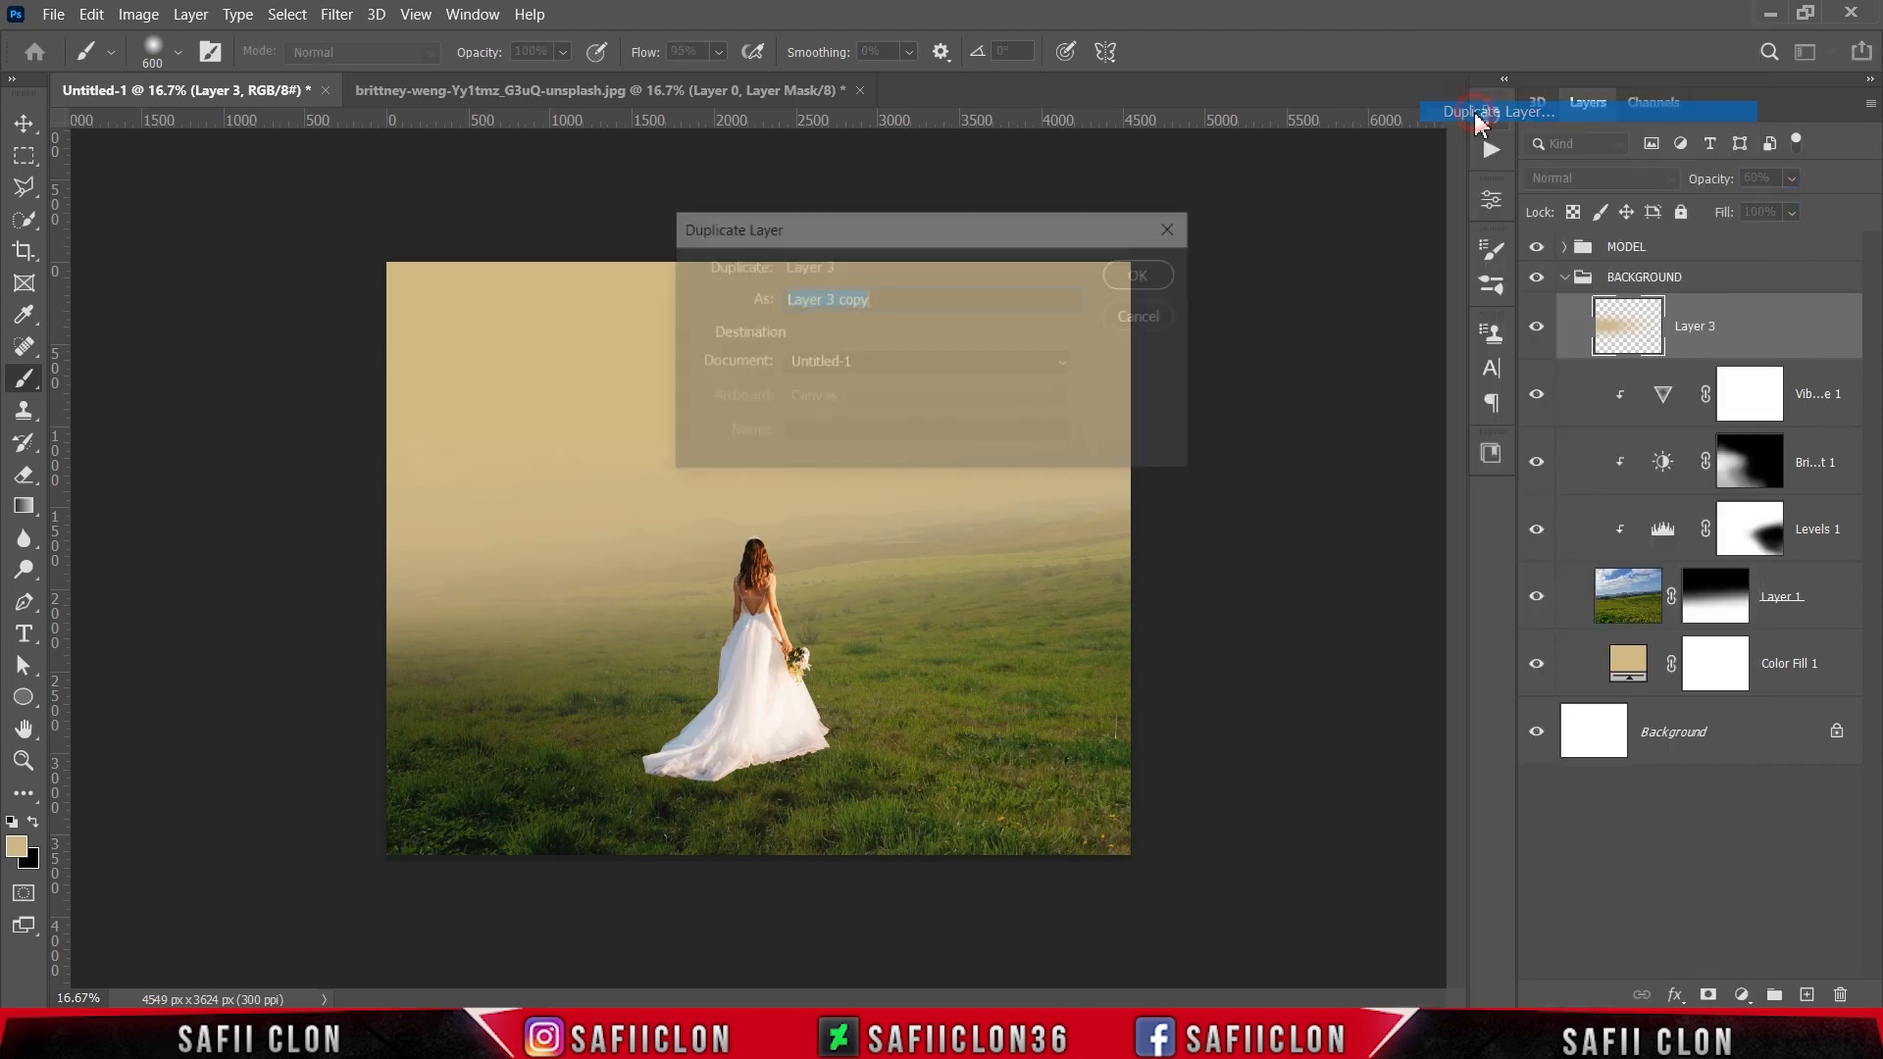
left_click(1145, 276)
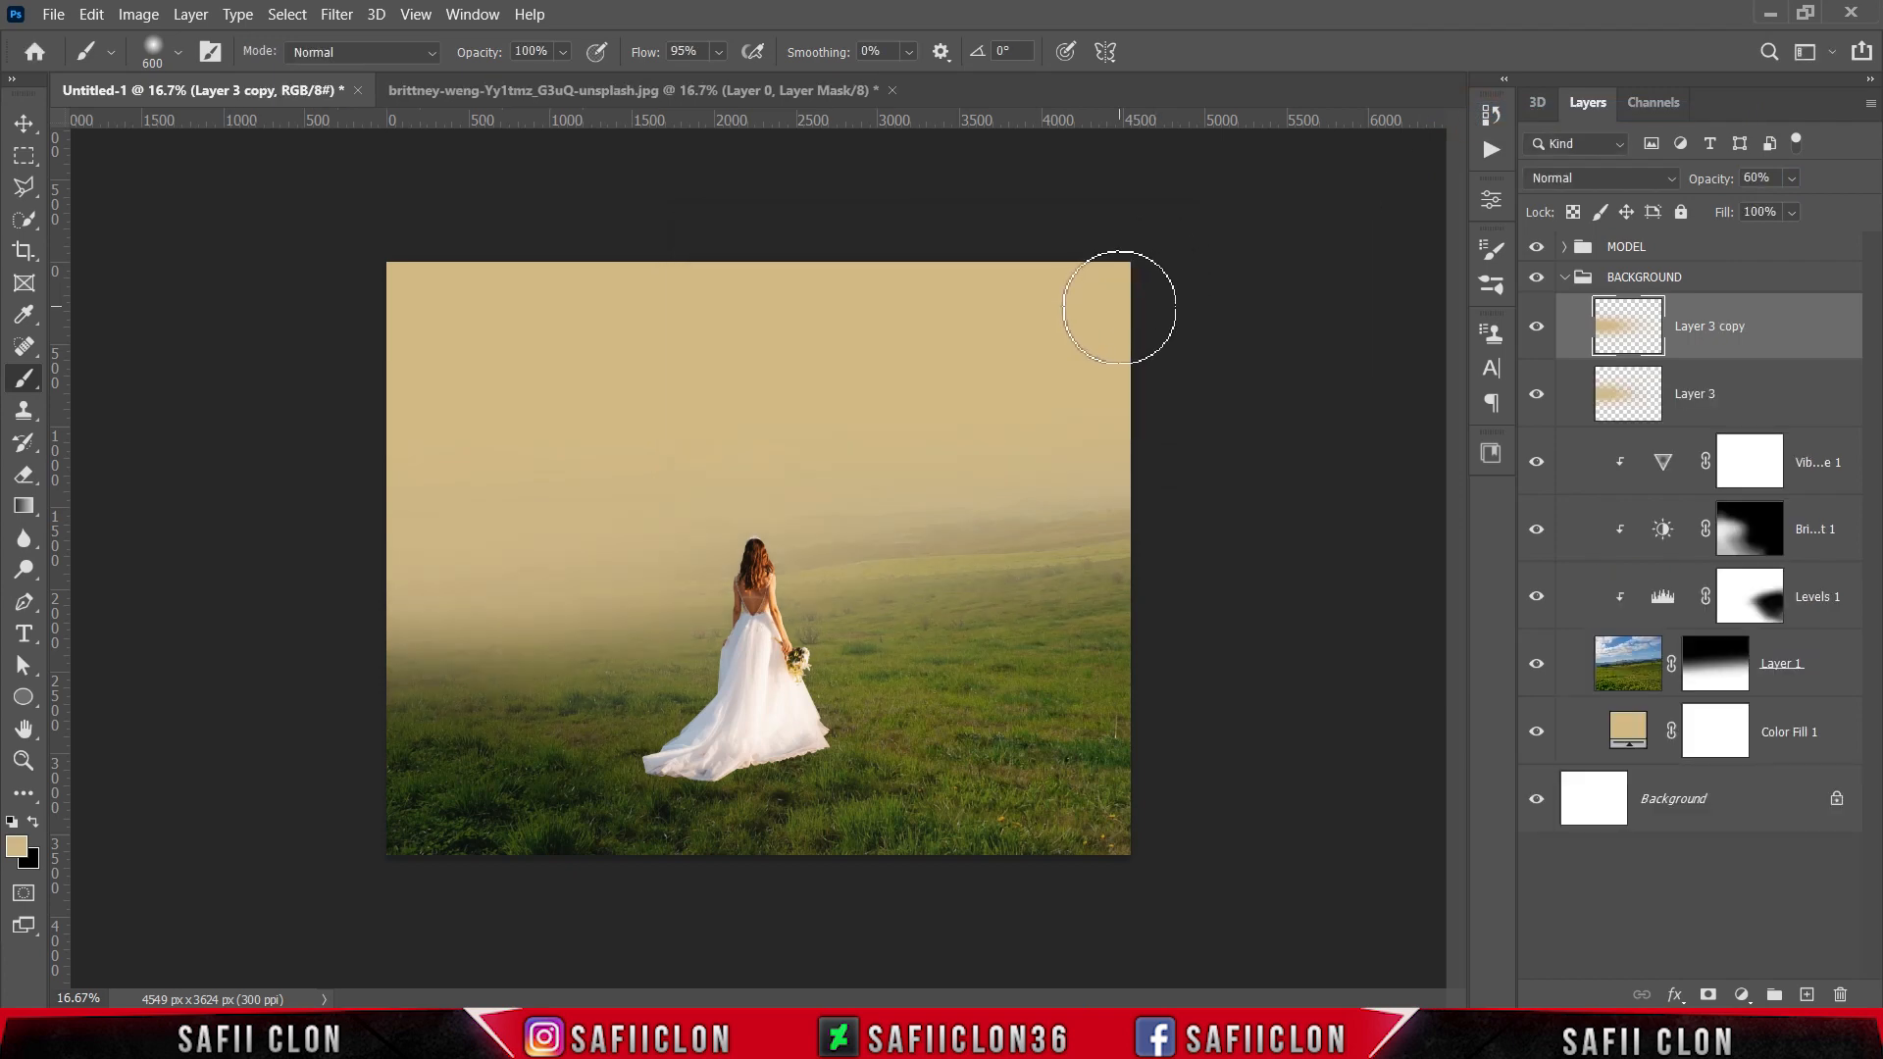
left_click(1589, 182)
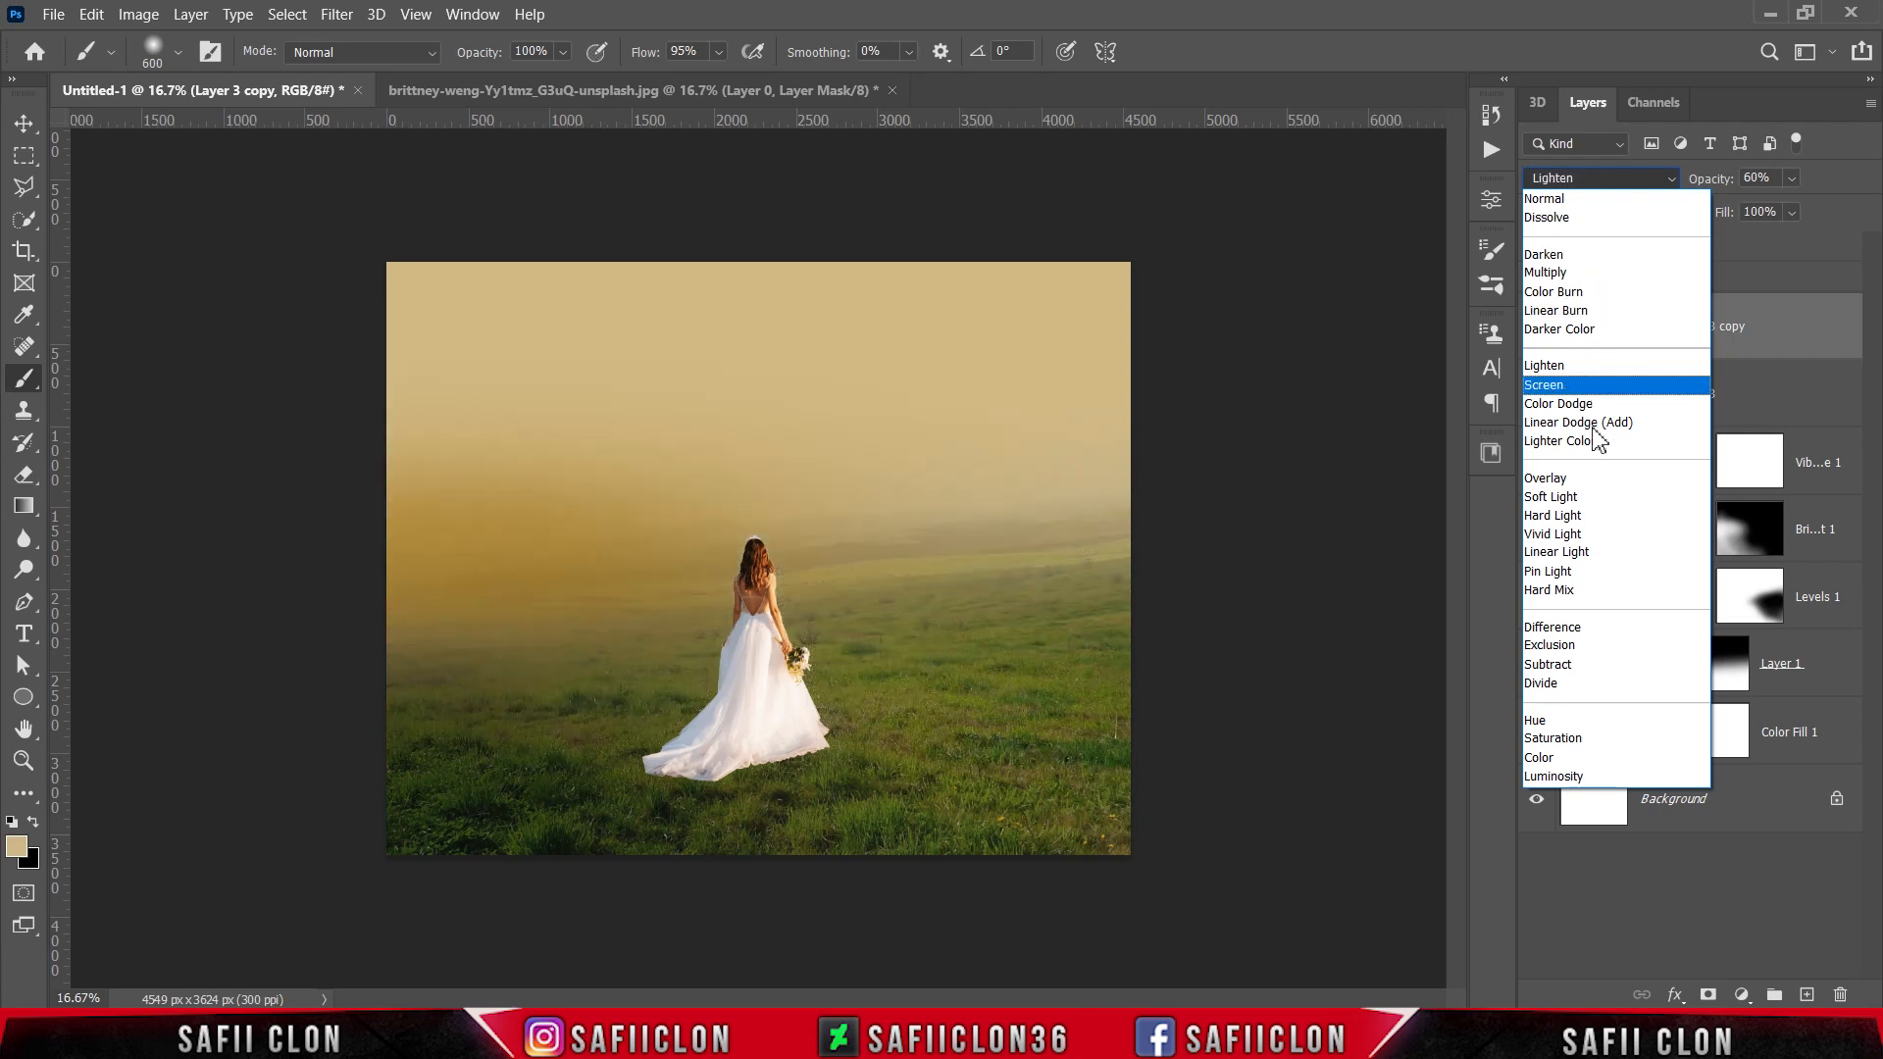
left_click(1569, 534)
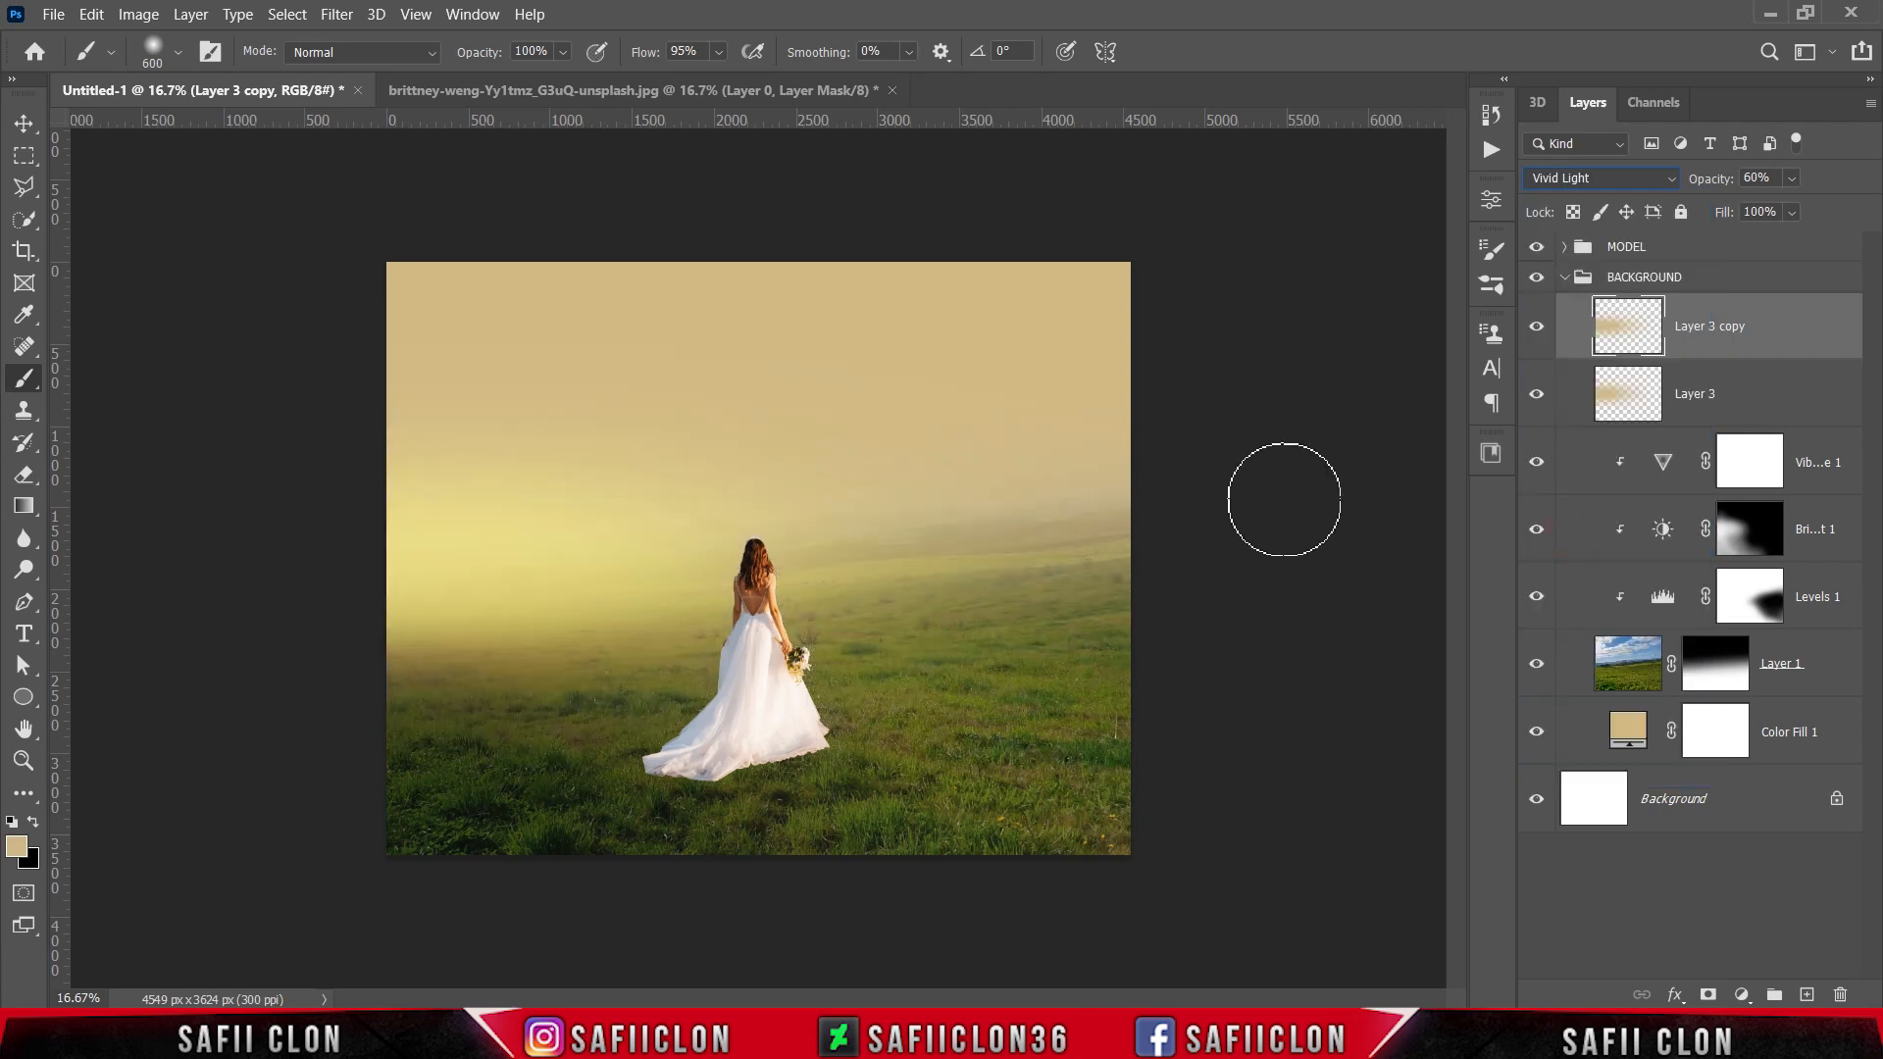
Step: Transform the haze copy to about 81% height and -6.6° rotation, placing it over the horizon on the image's right side
key("ctrl+t")
left_click_drag(560, 599, 1191, 573)
left_click_drag(1079, 281, 1092, 303)
left_click_drag(1110, 814, 1143, 807)
left_click_drag(1088, 624, 1347, 601)
left_click_drag(1307, 286, 1310, 307)
left_click_drag(1301, 497, 1176, 502)
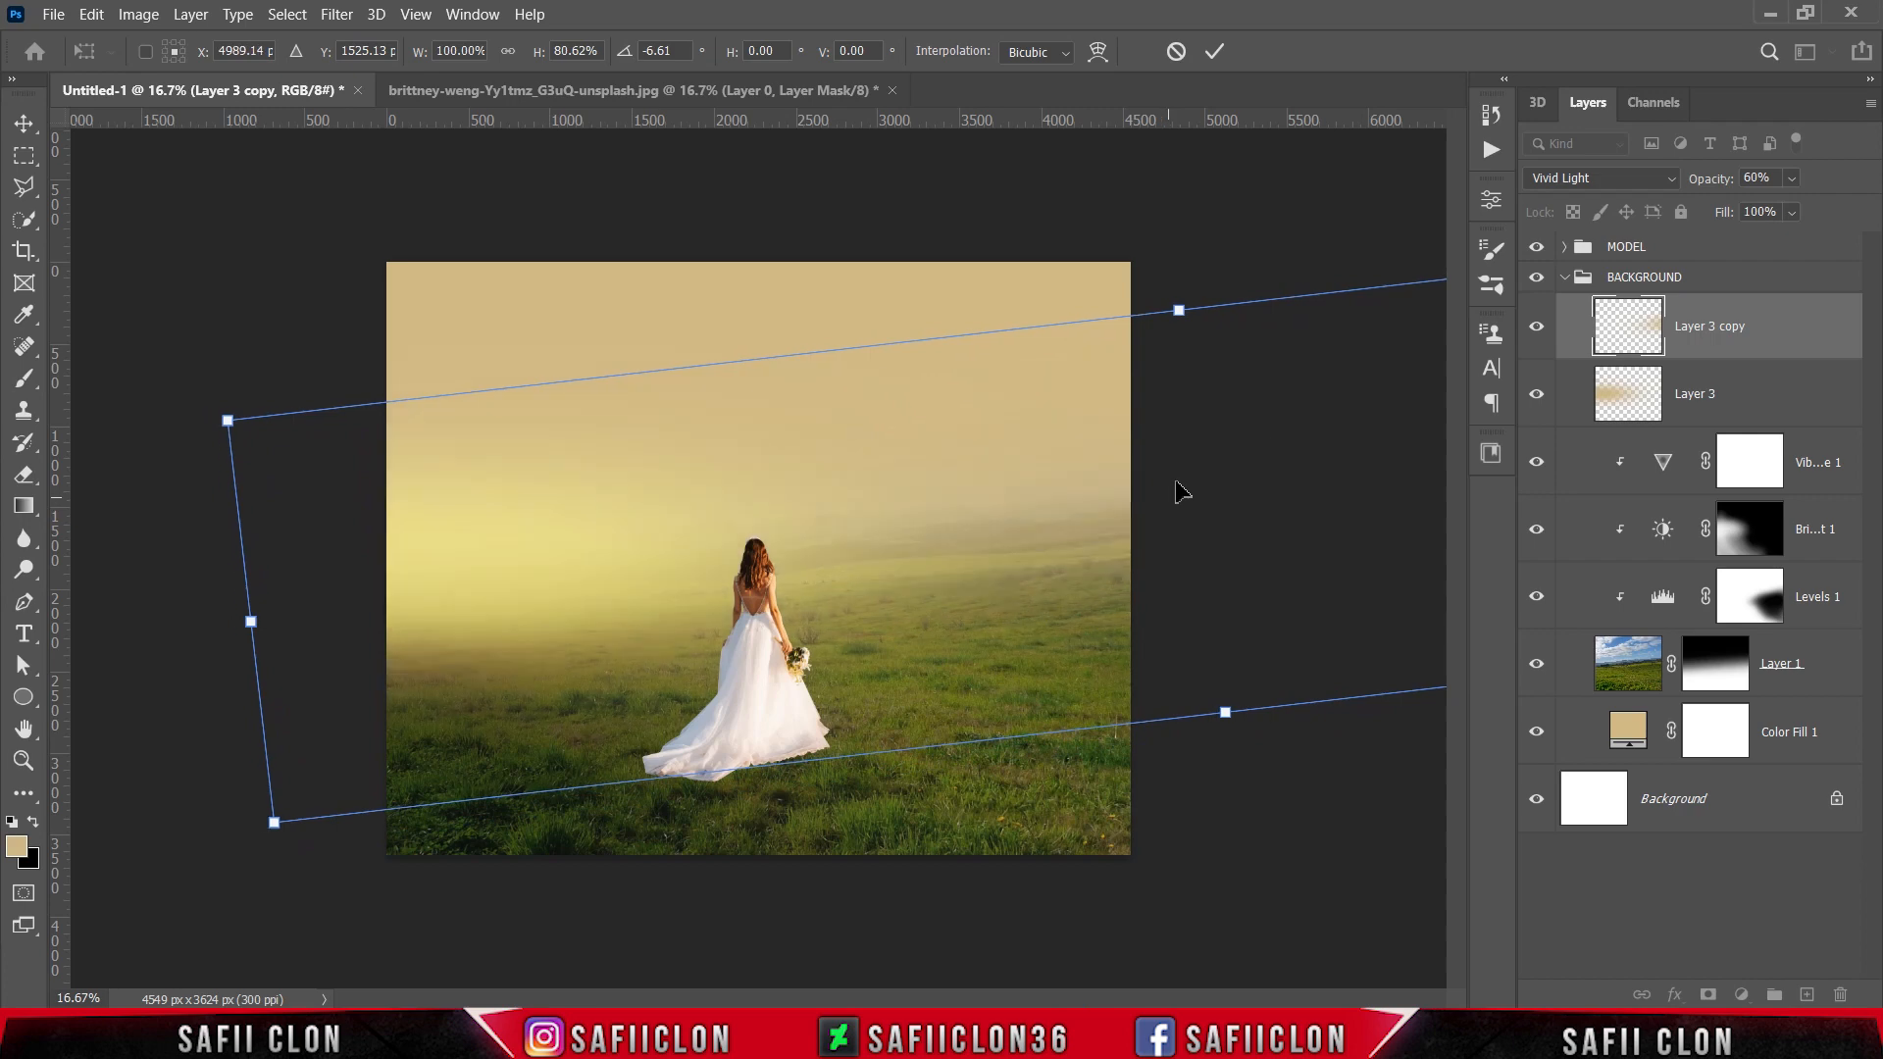
left_click(1213, 54)
key("b")
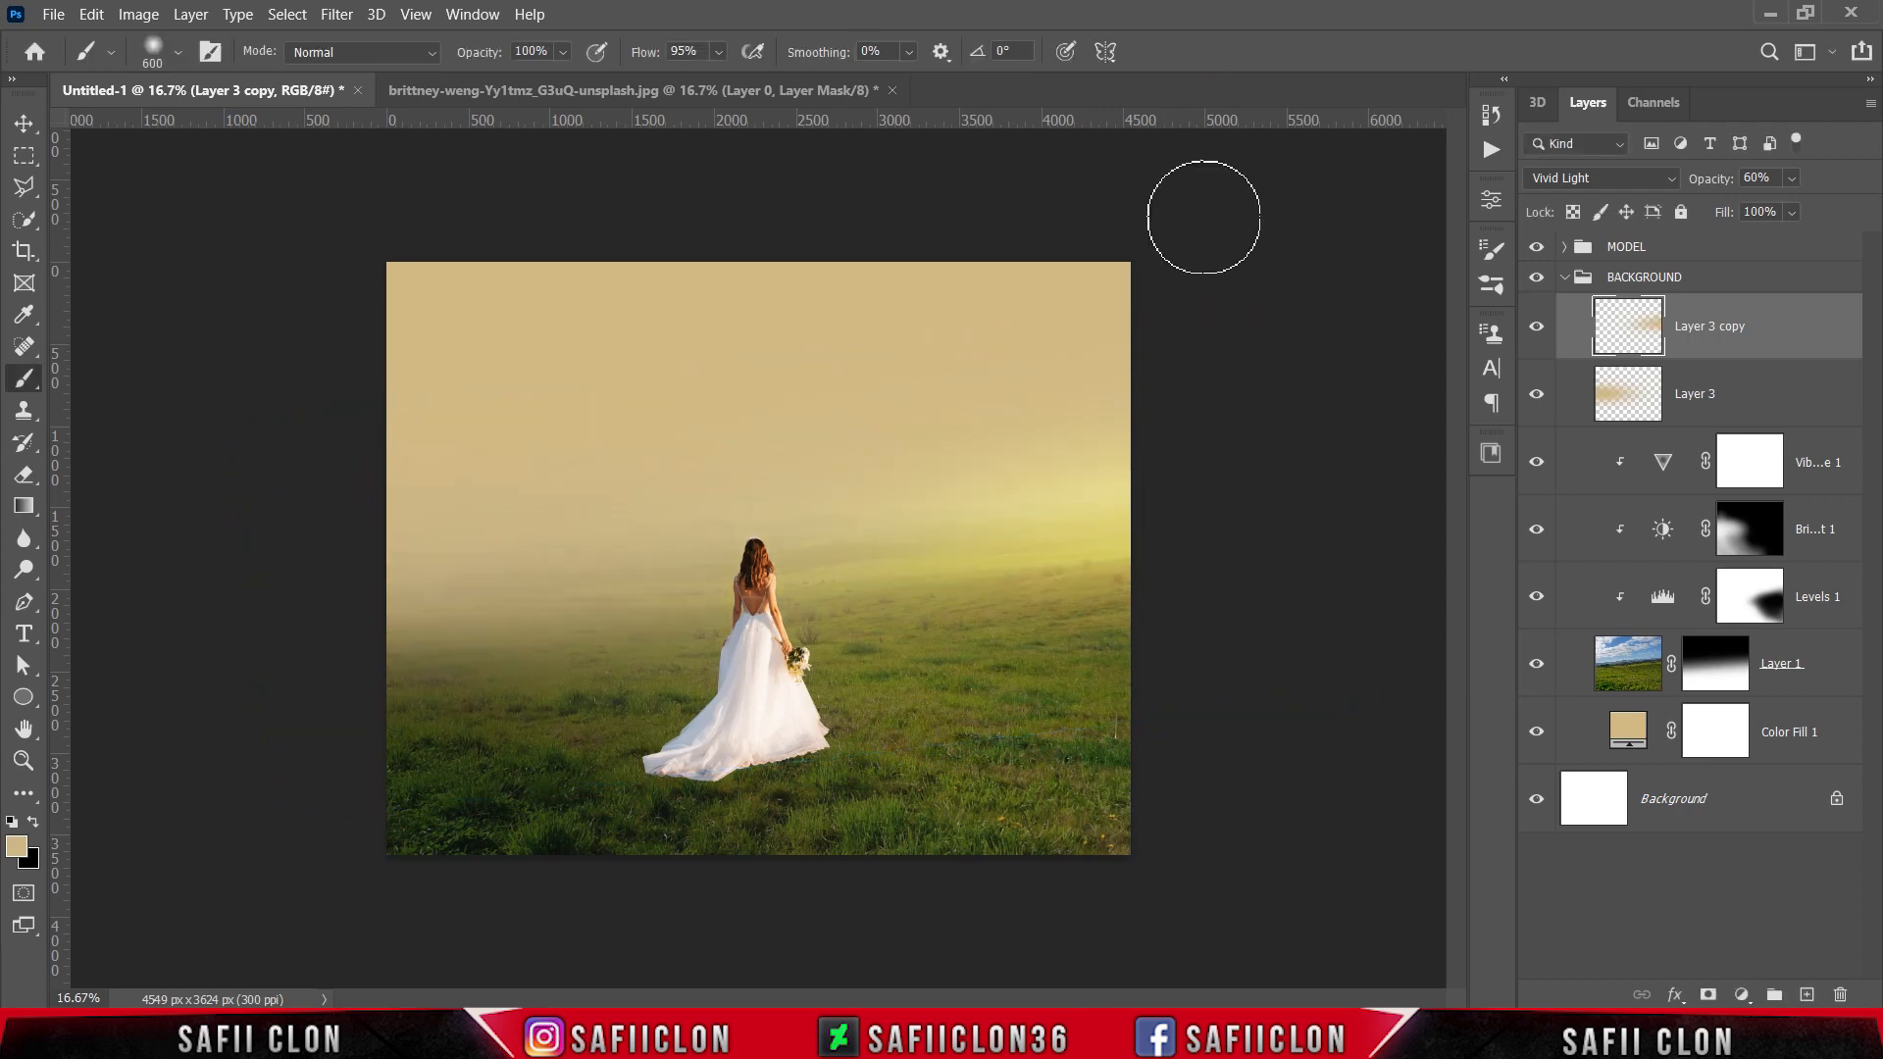
Step: Set the haze copy's fill to 55% and toggle its visibility to compare the effect
left_click(1792, 213)
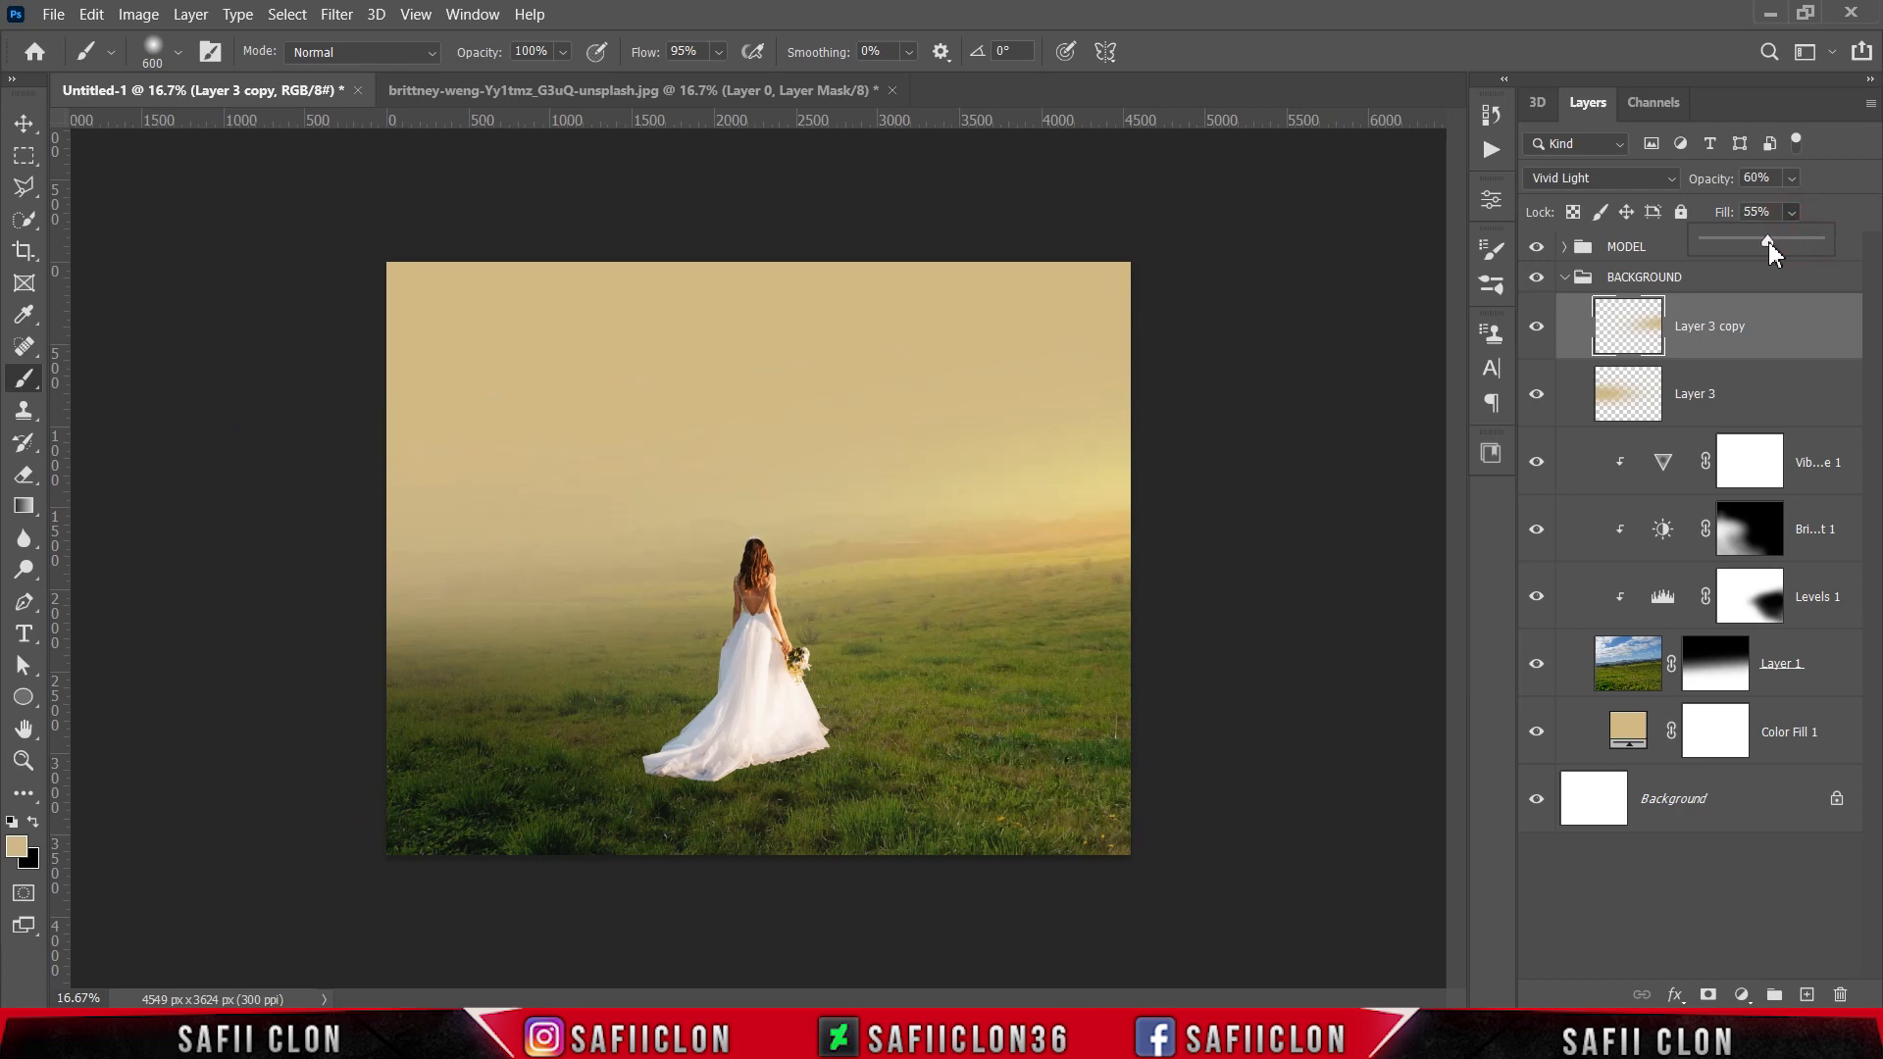
left_click(1824, 208)
left_click(1536, 332)
left_click(1537, 331)
left_click(1537, 332)
left_click(1536, 332)
Step: Open the image dark_blue_sky_3_by_catstock_d16seul from the land folder
left_click(53, 14)
left_click(77, 62)
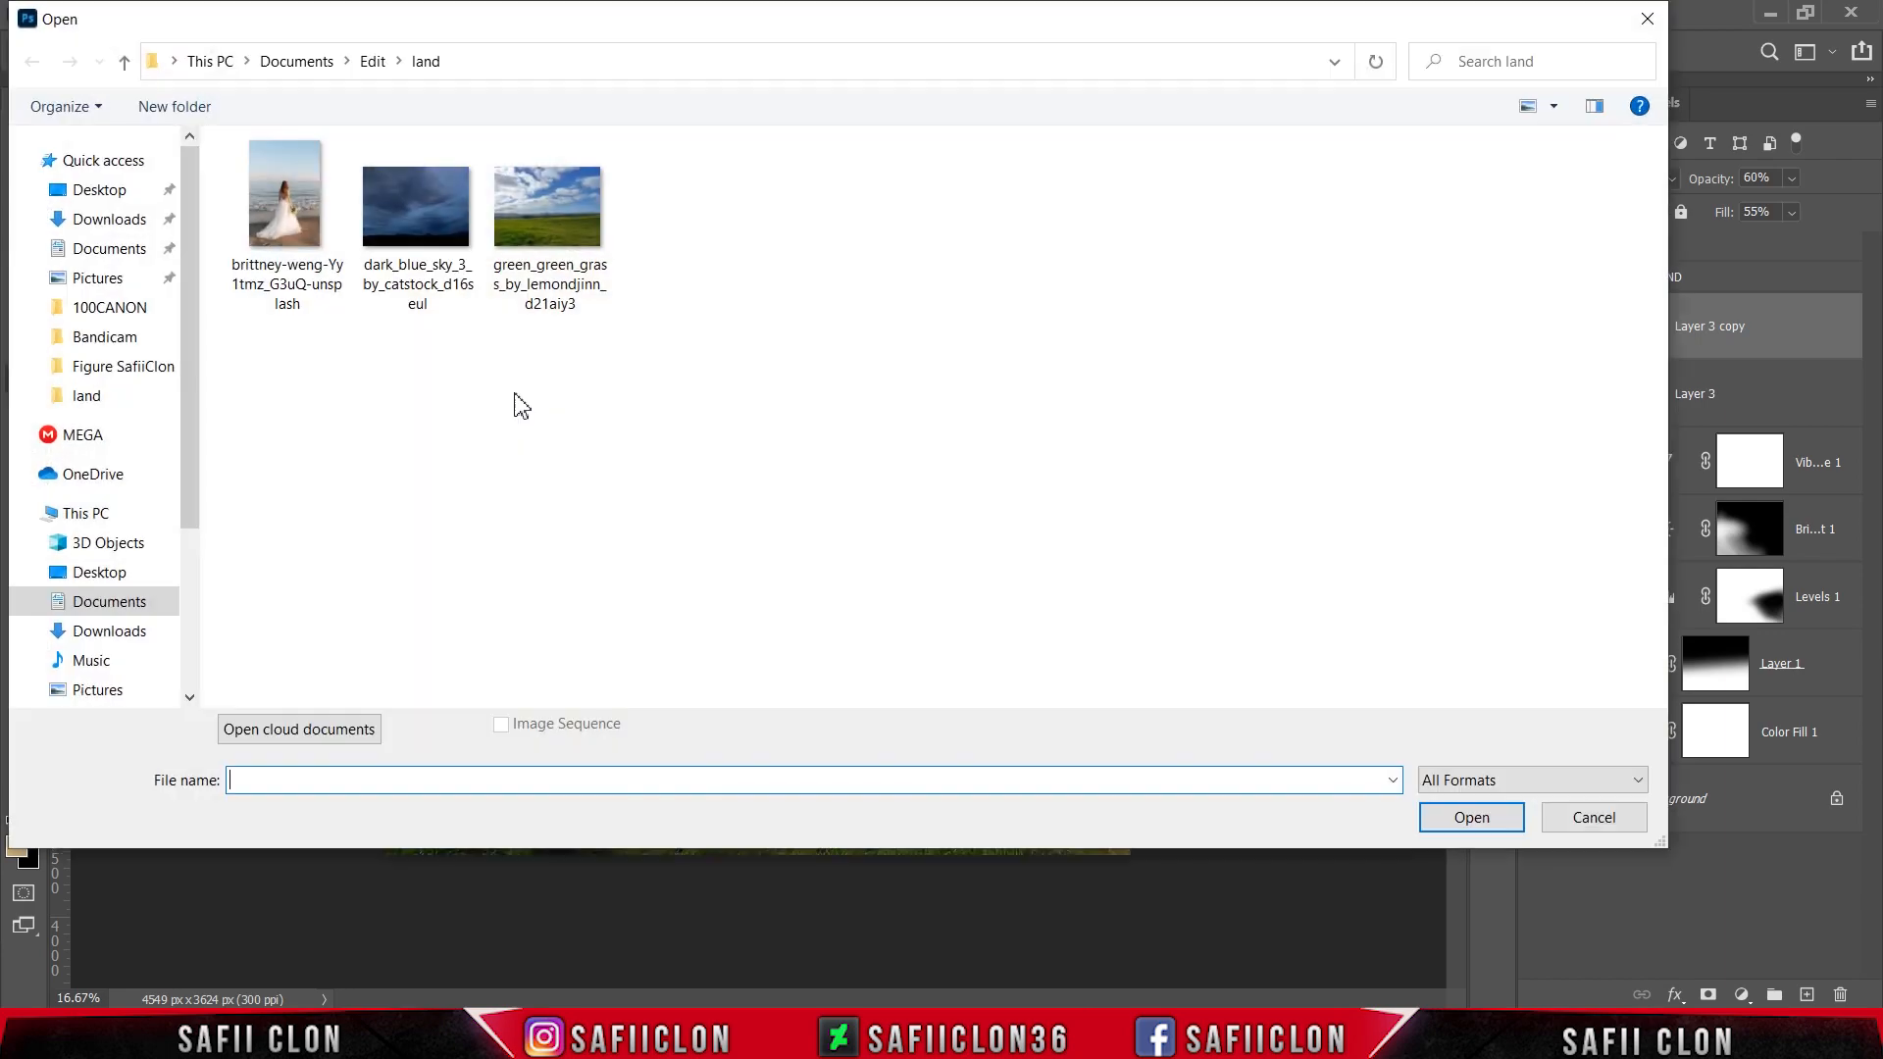
left_click(432, 257)
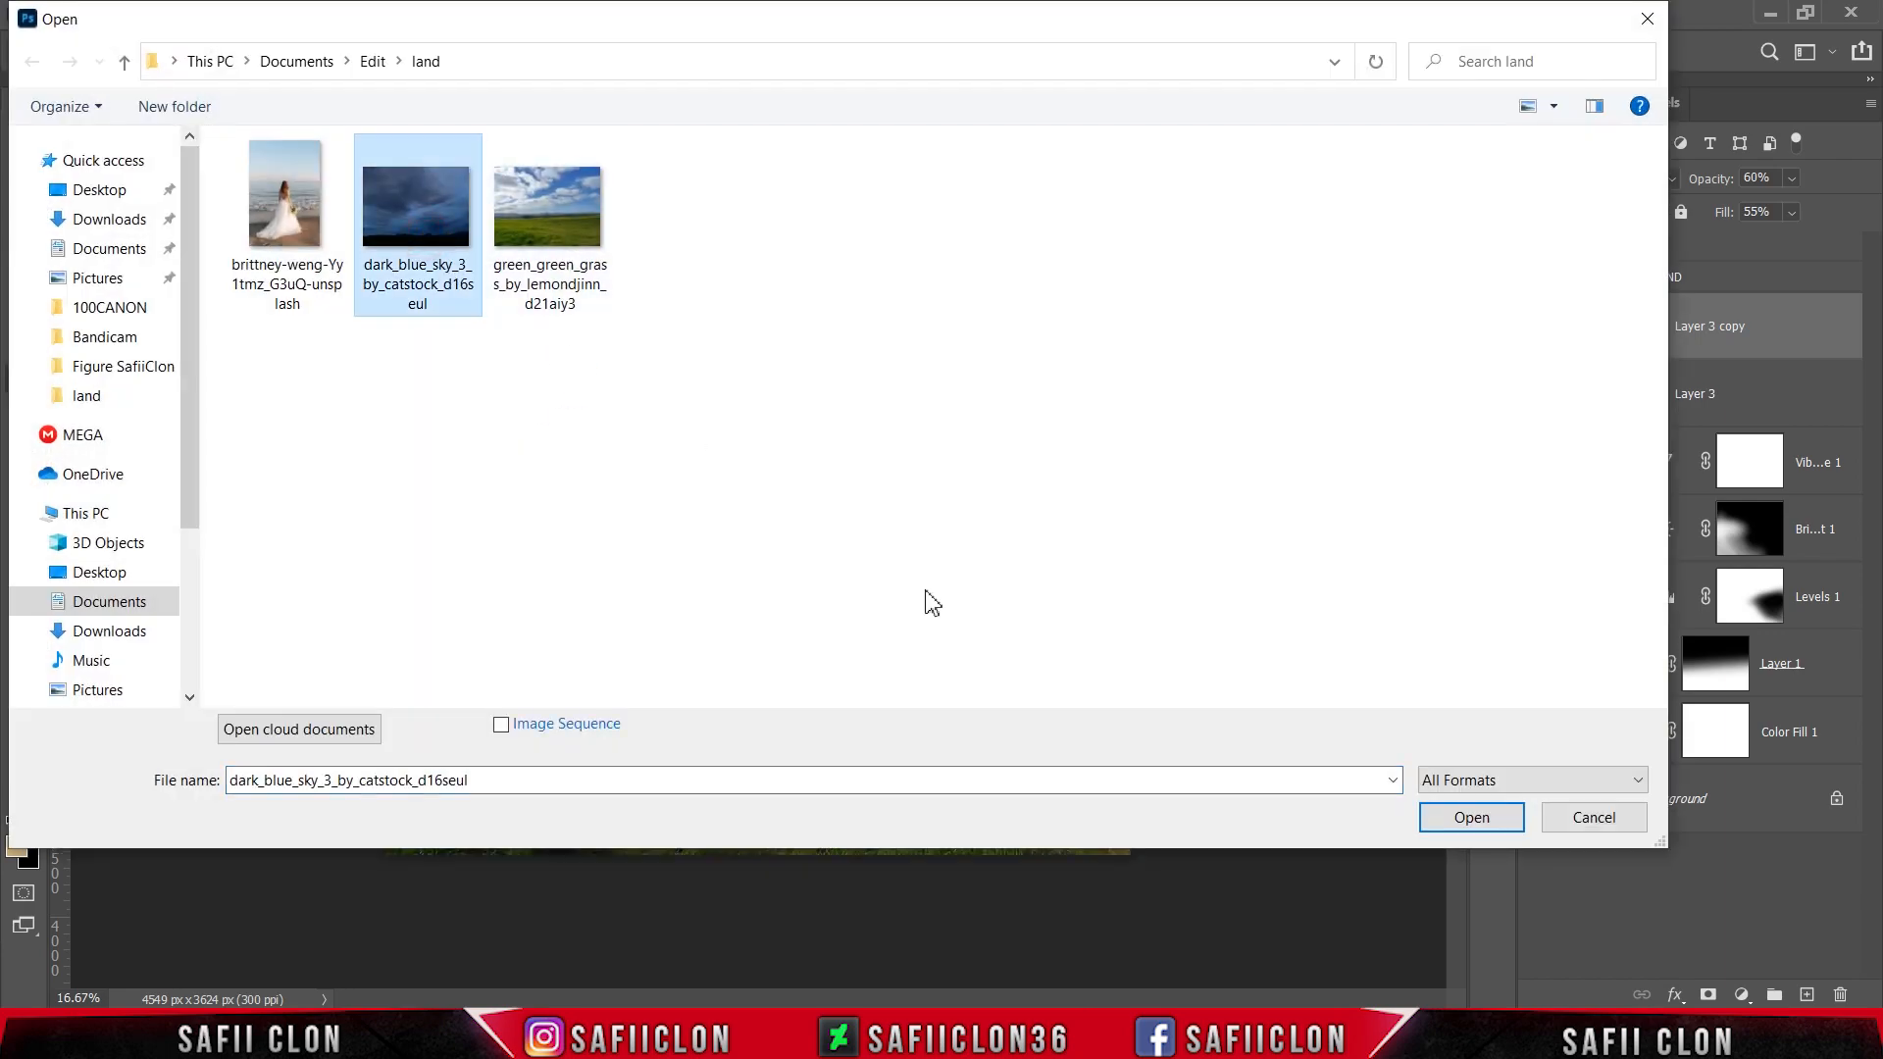
left_click(1452, 814)
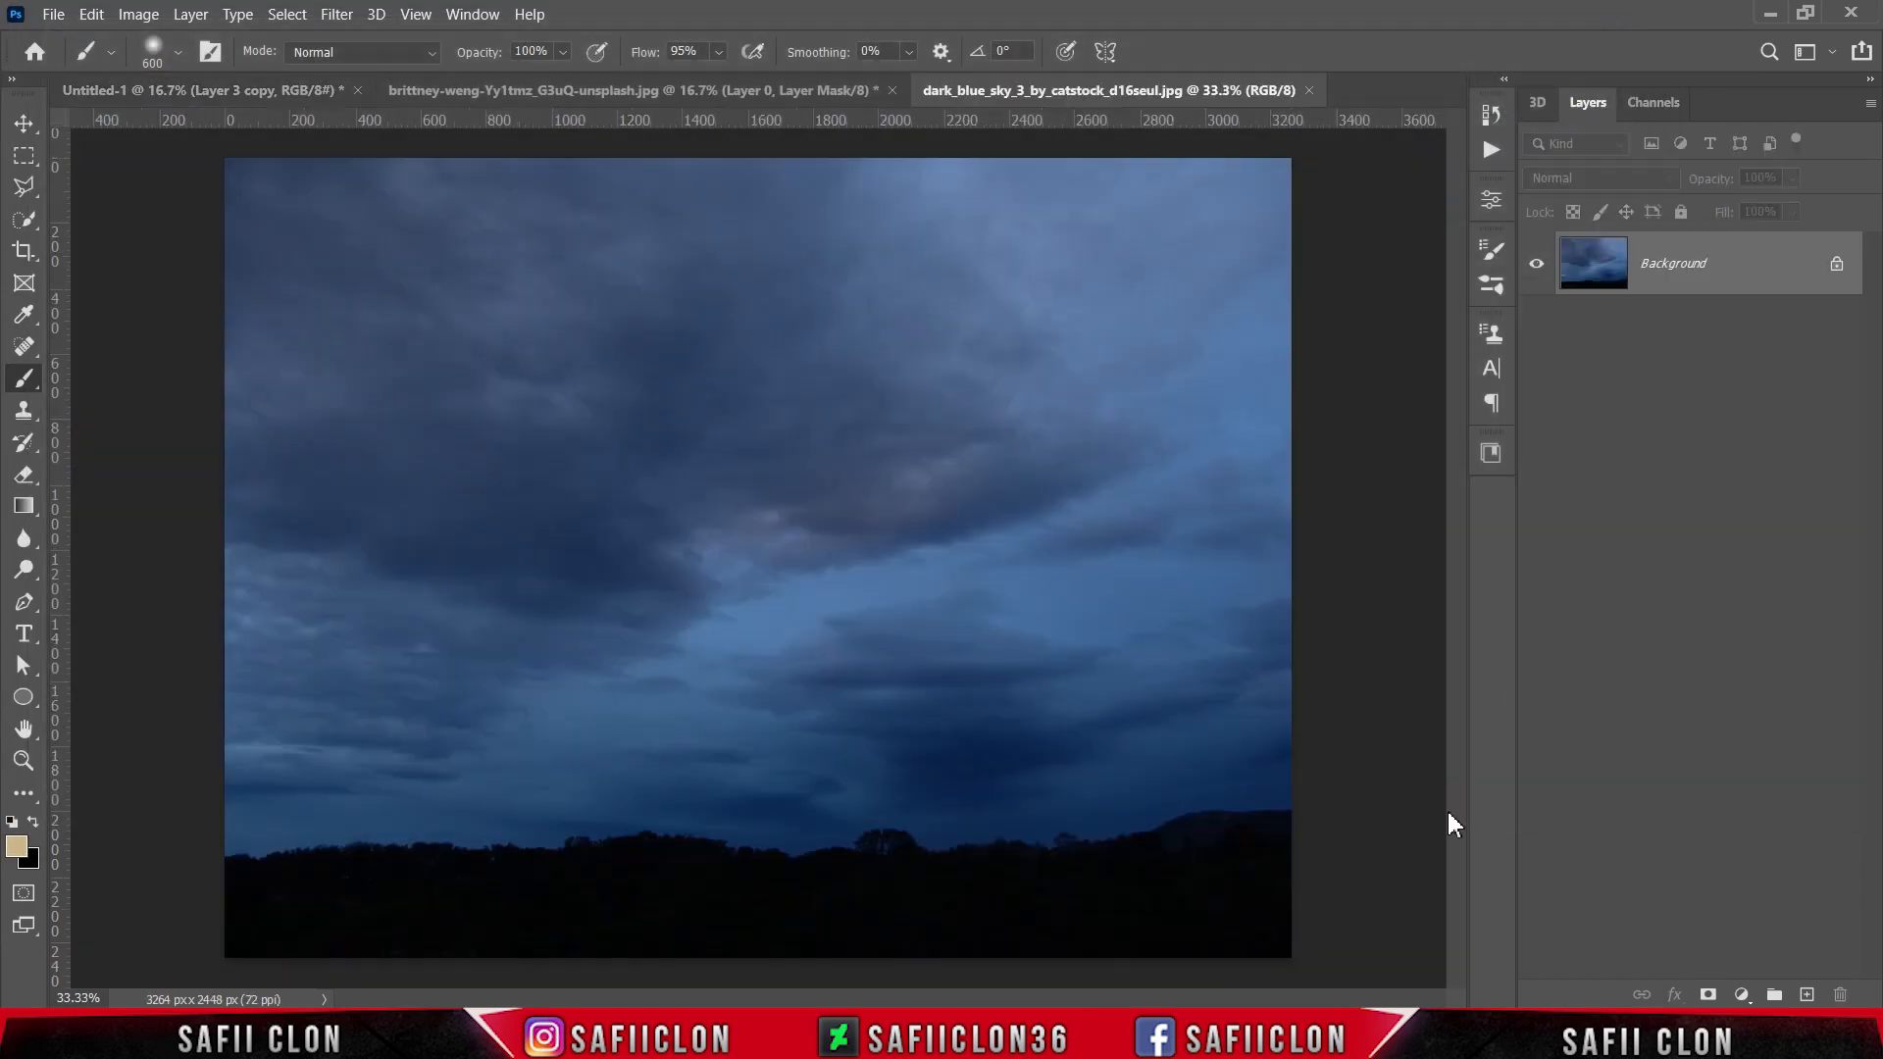
Step: Copy a rectangular selection of the sky above the tree line into Untitled-1 and place its layer directly below Layer 1
left_click(24, 155)
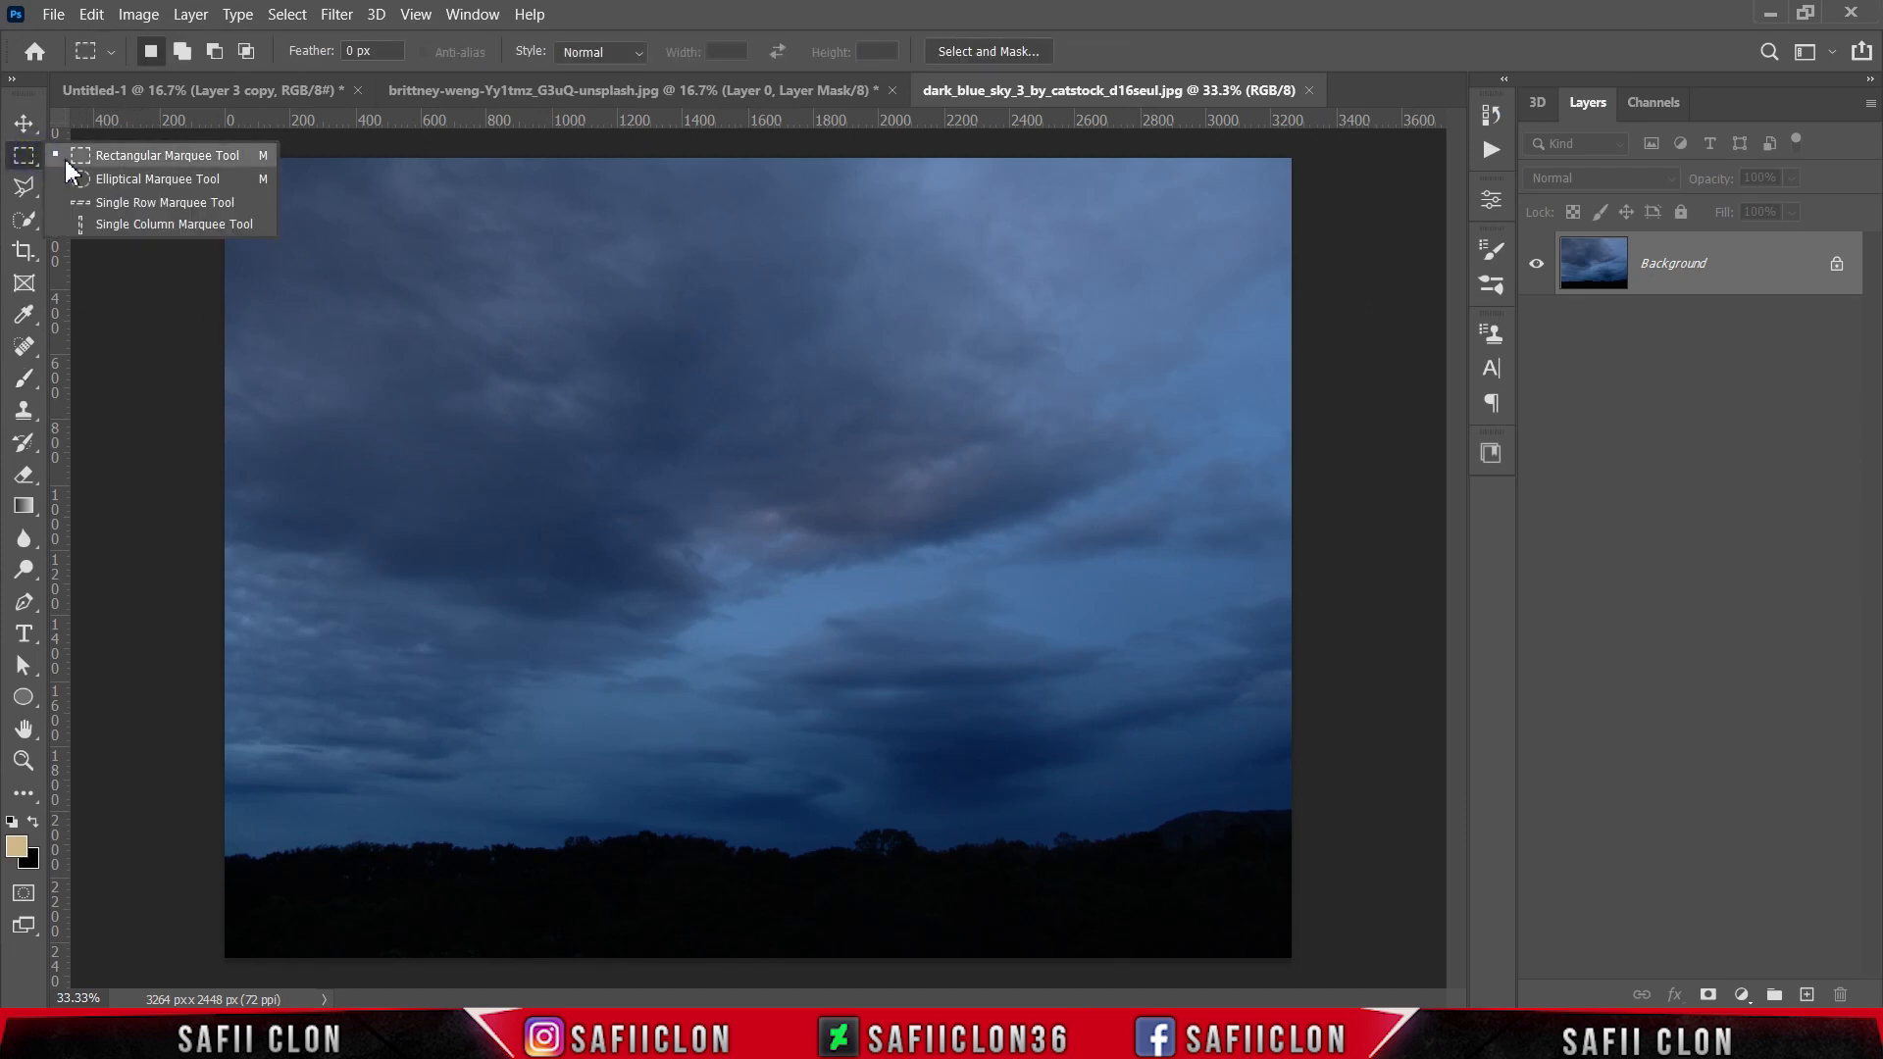
left_click(78, 157)
left_click_drag(201, 157, 1441, 802)
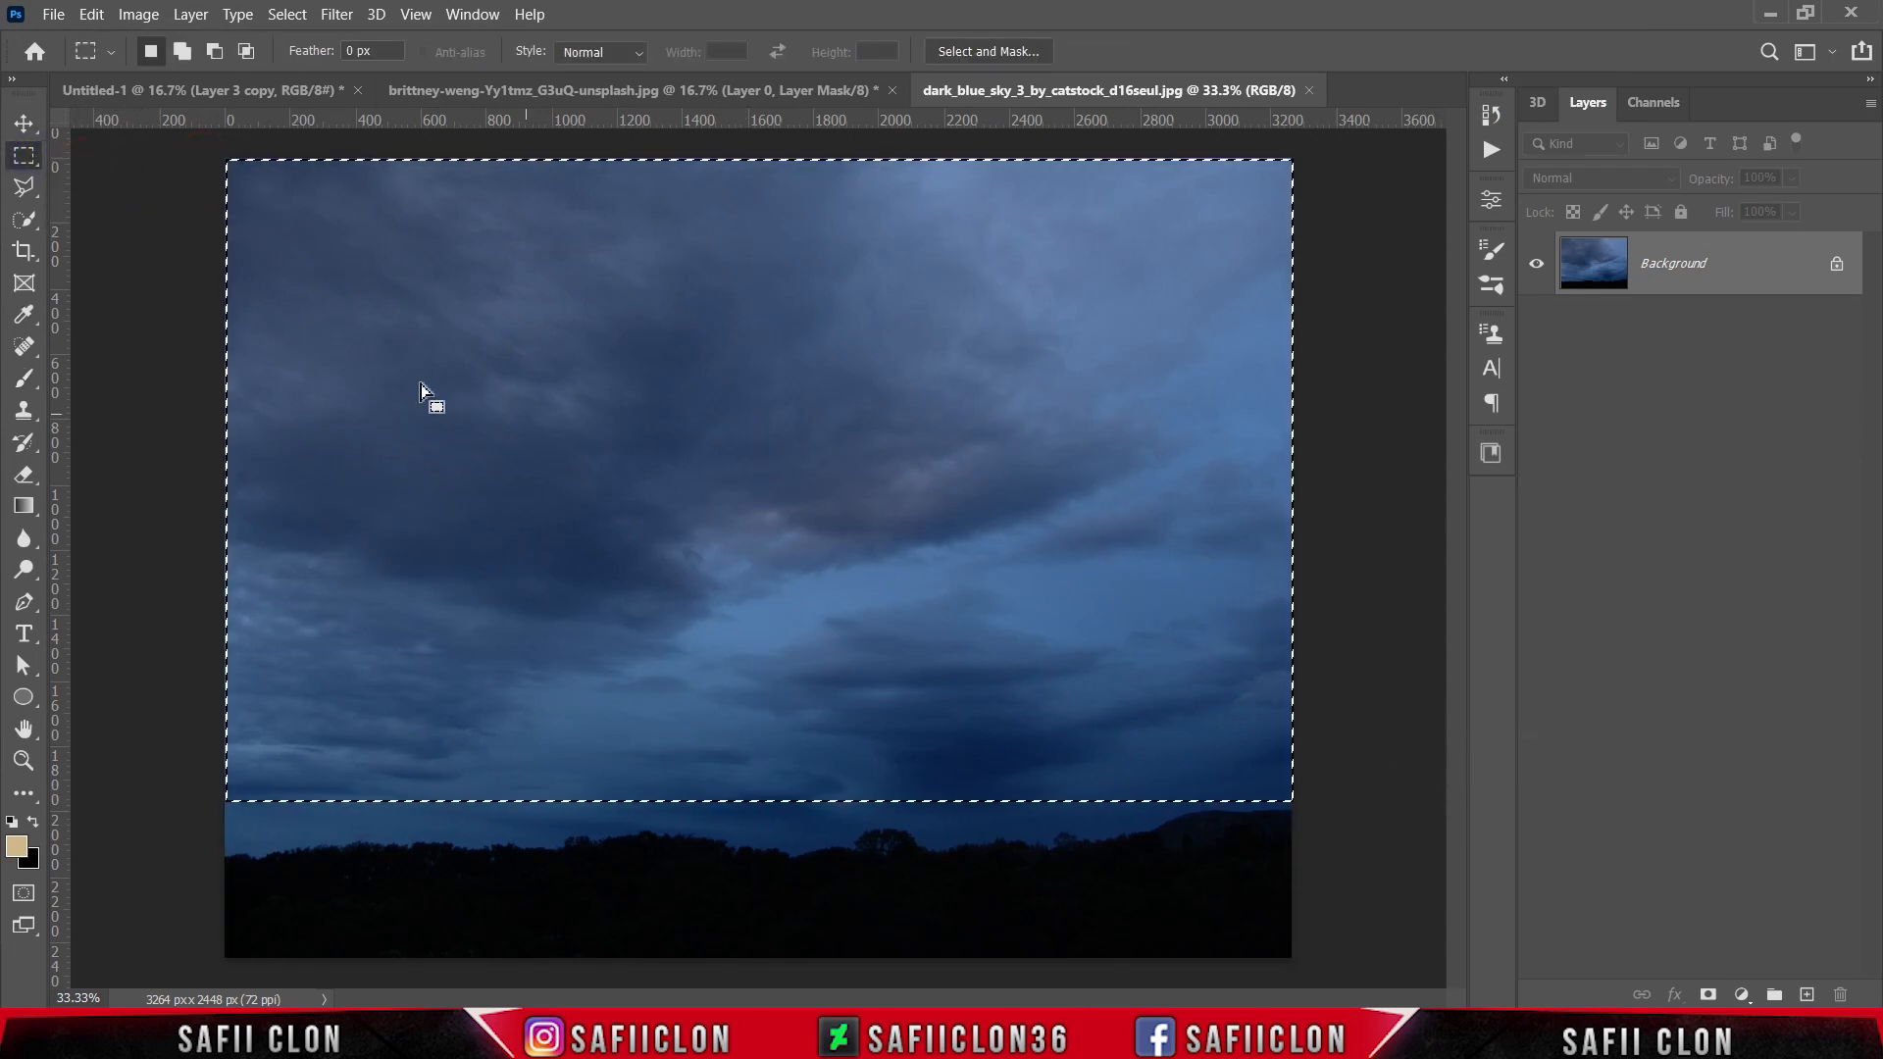
left_click(24, 123)
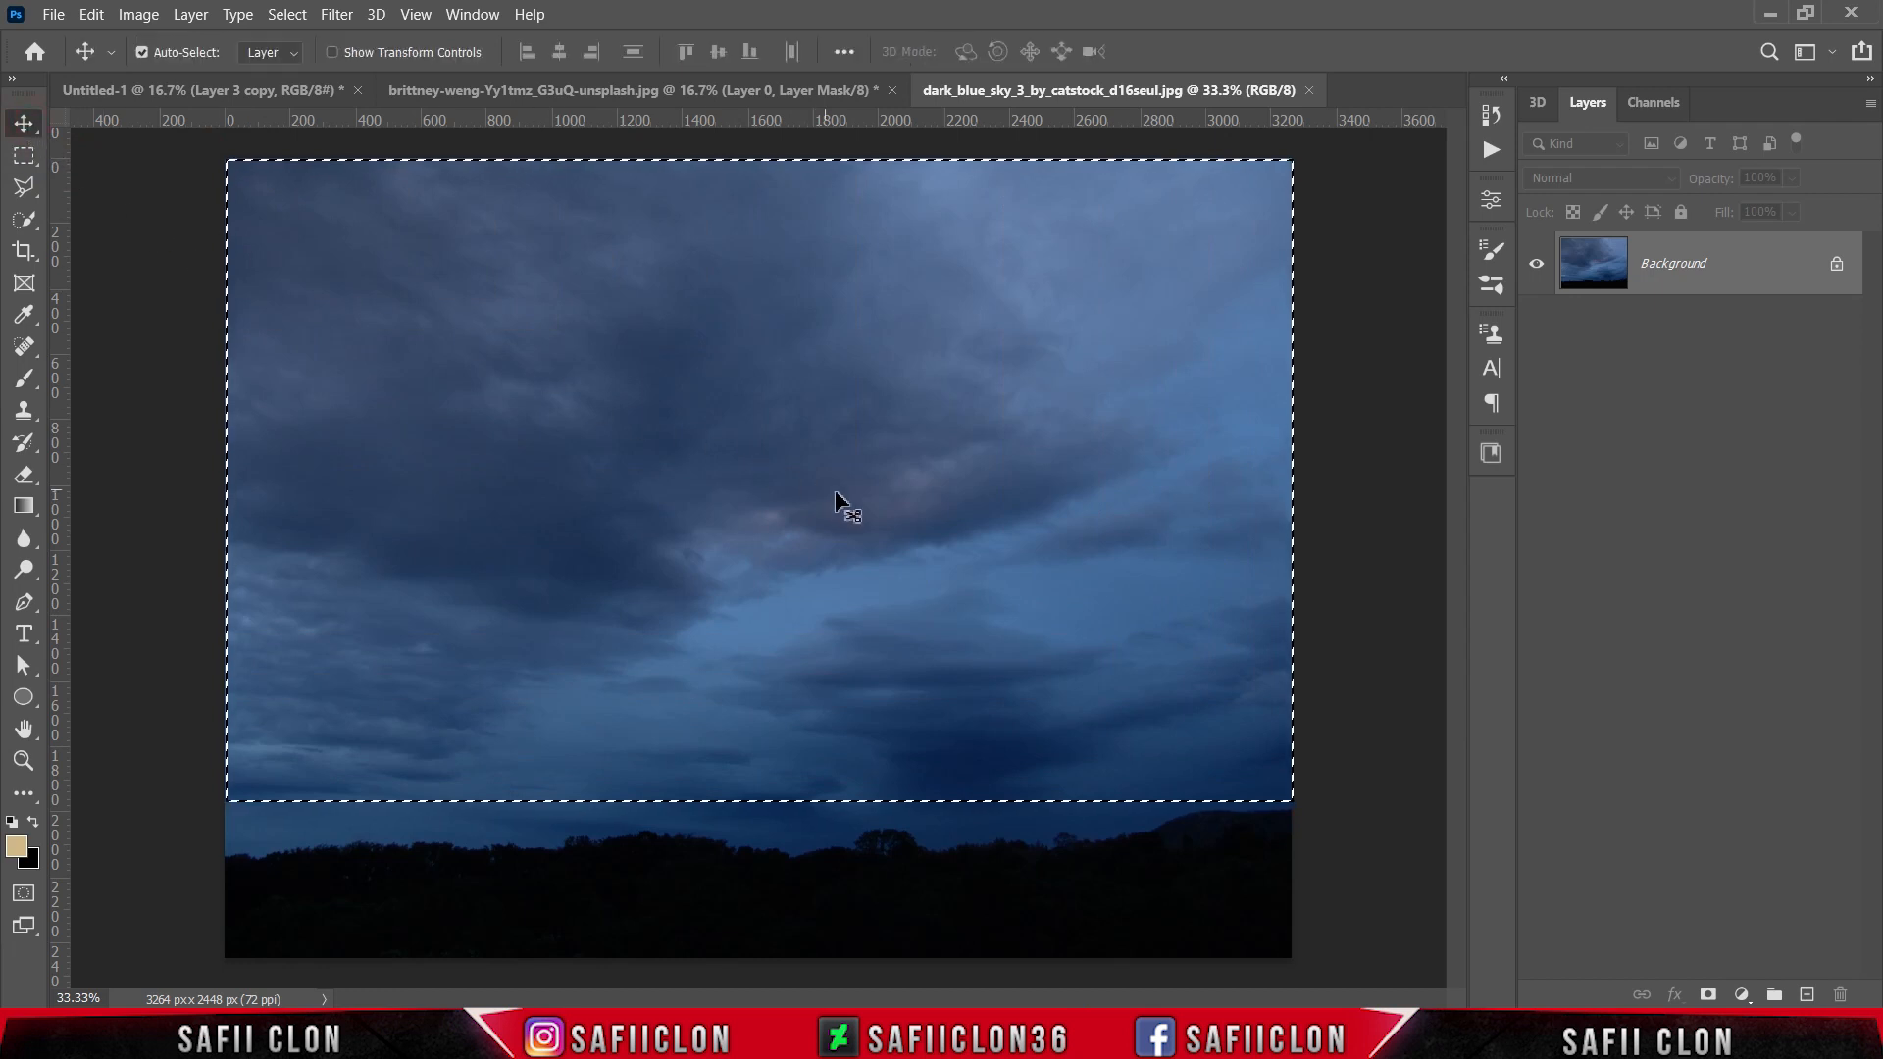
left_click_drag(864, 494, 777, 504)
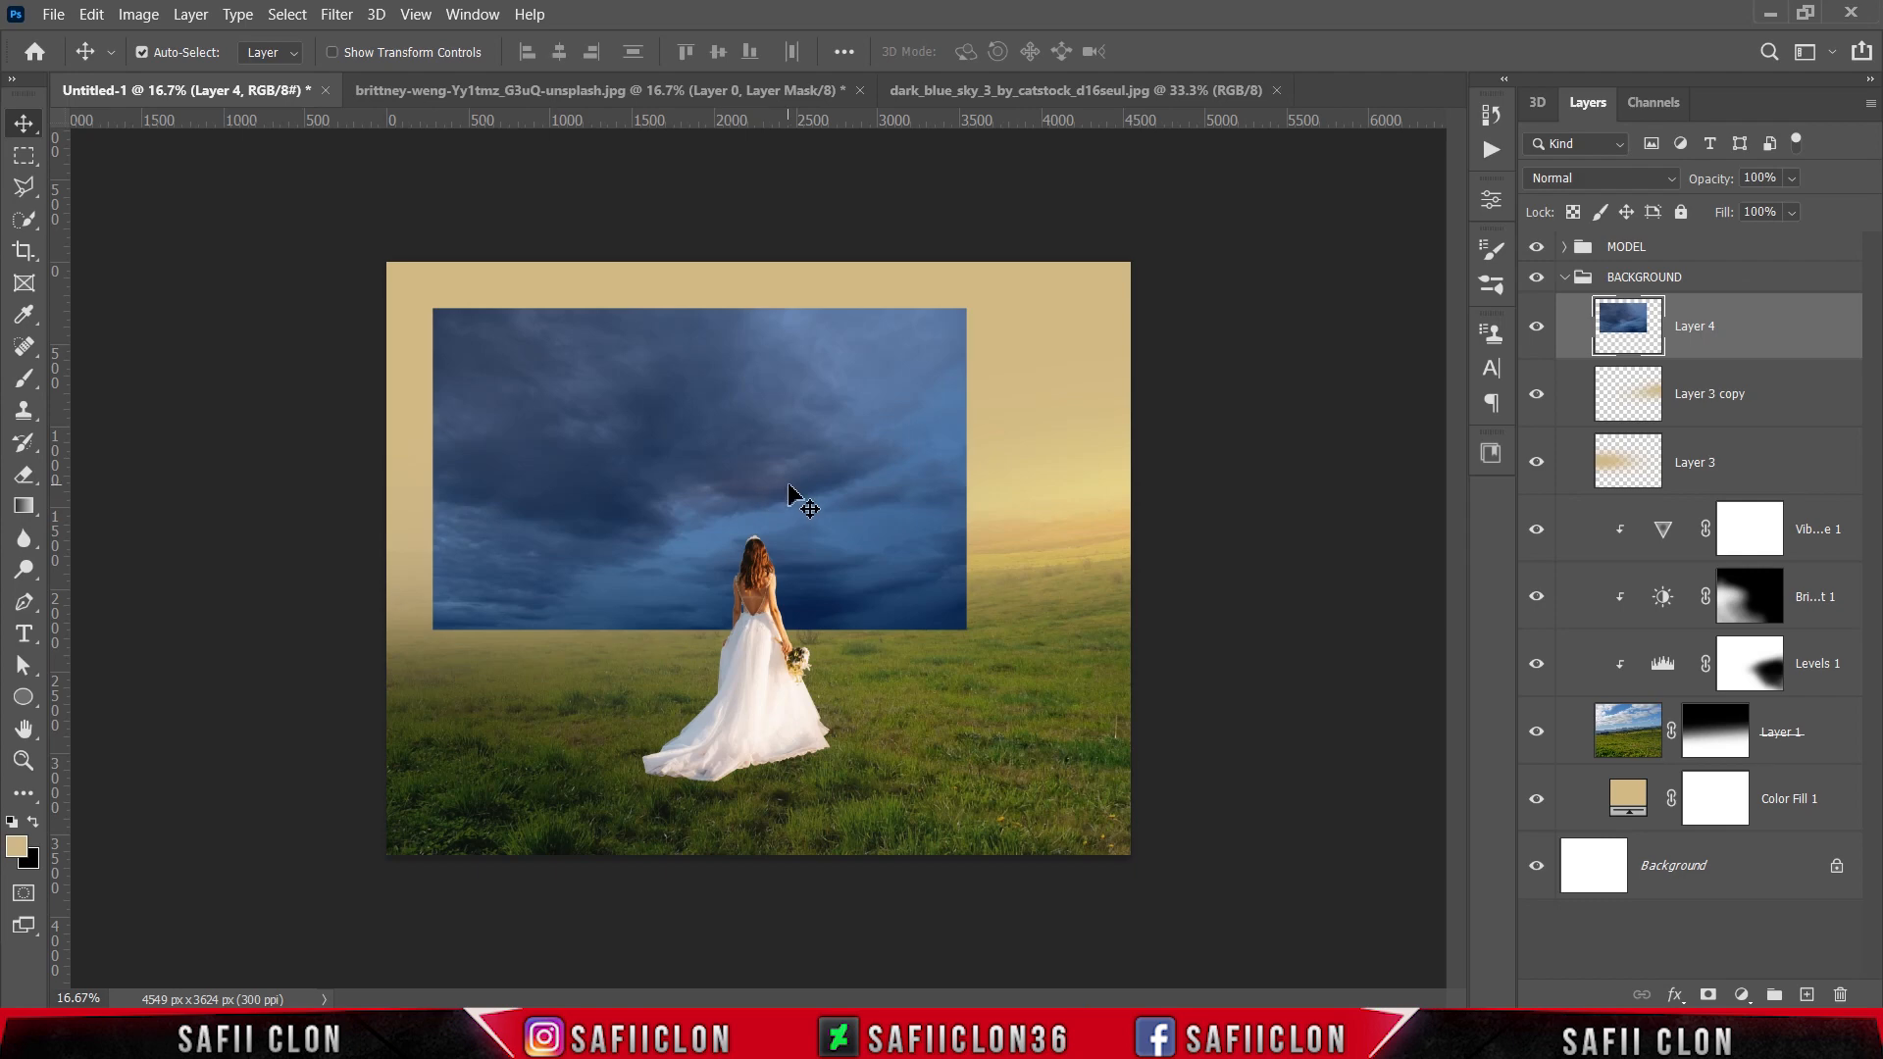
left_click_drag(1748, 337, 1759, 746)
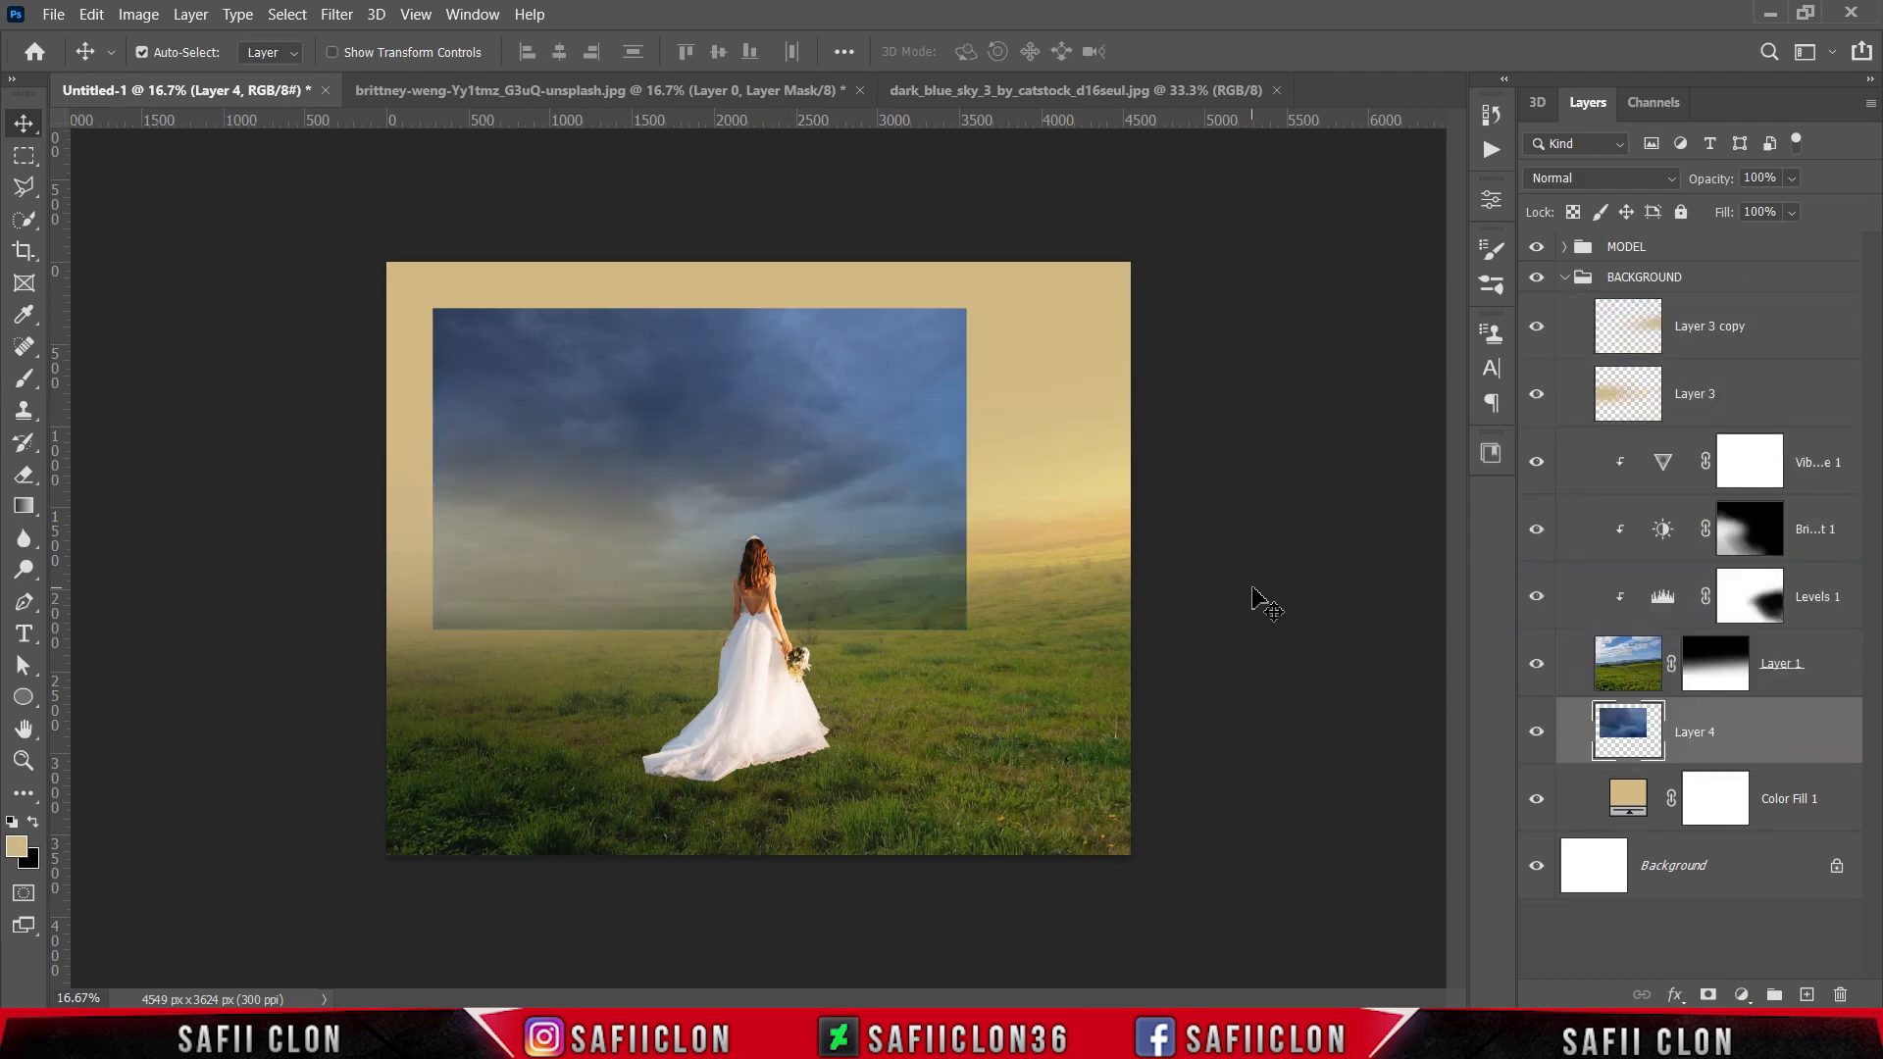
Step: Transform the dark sky to about 162% width, 143% height and -2.7° rotation so it covers the whole sky area
key("ctrl+t")
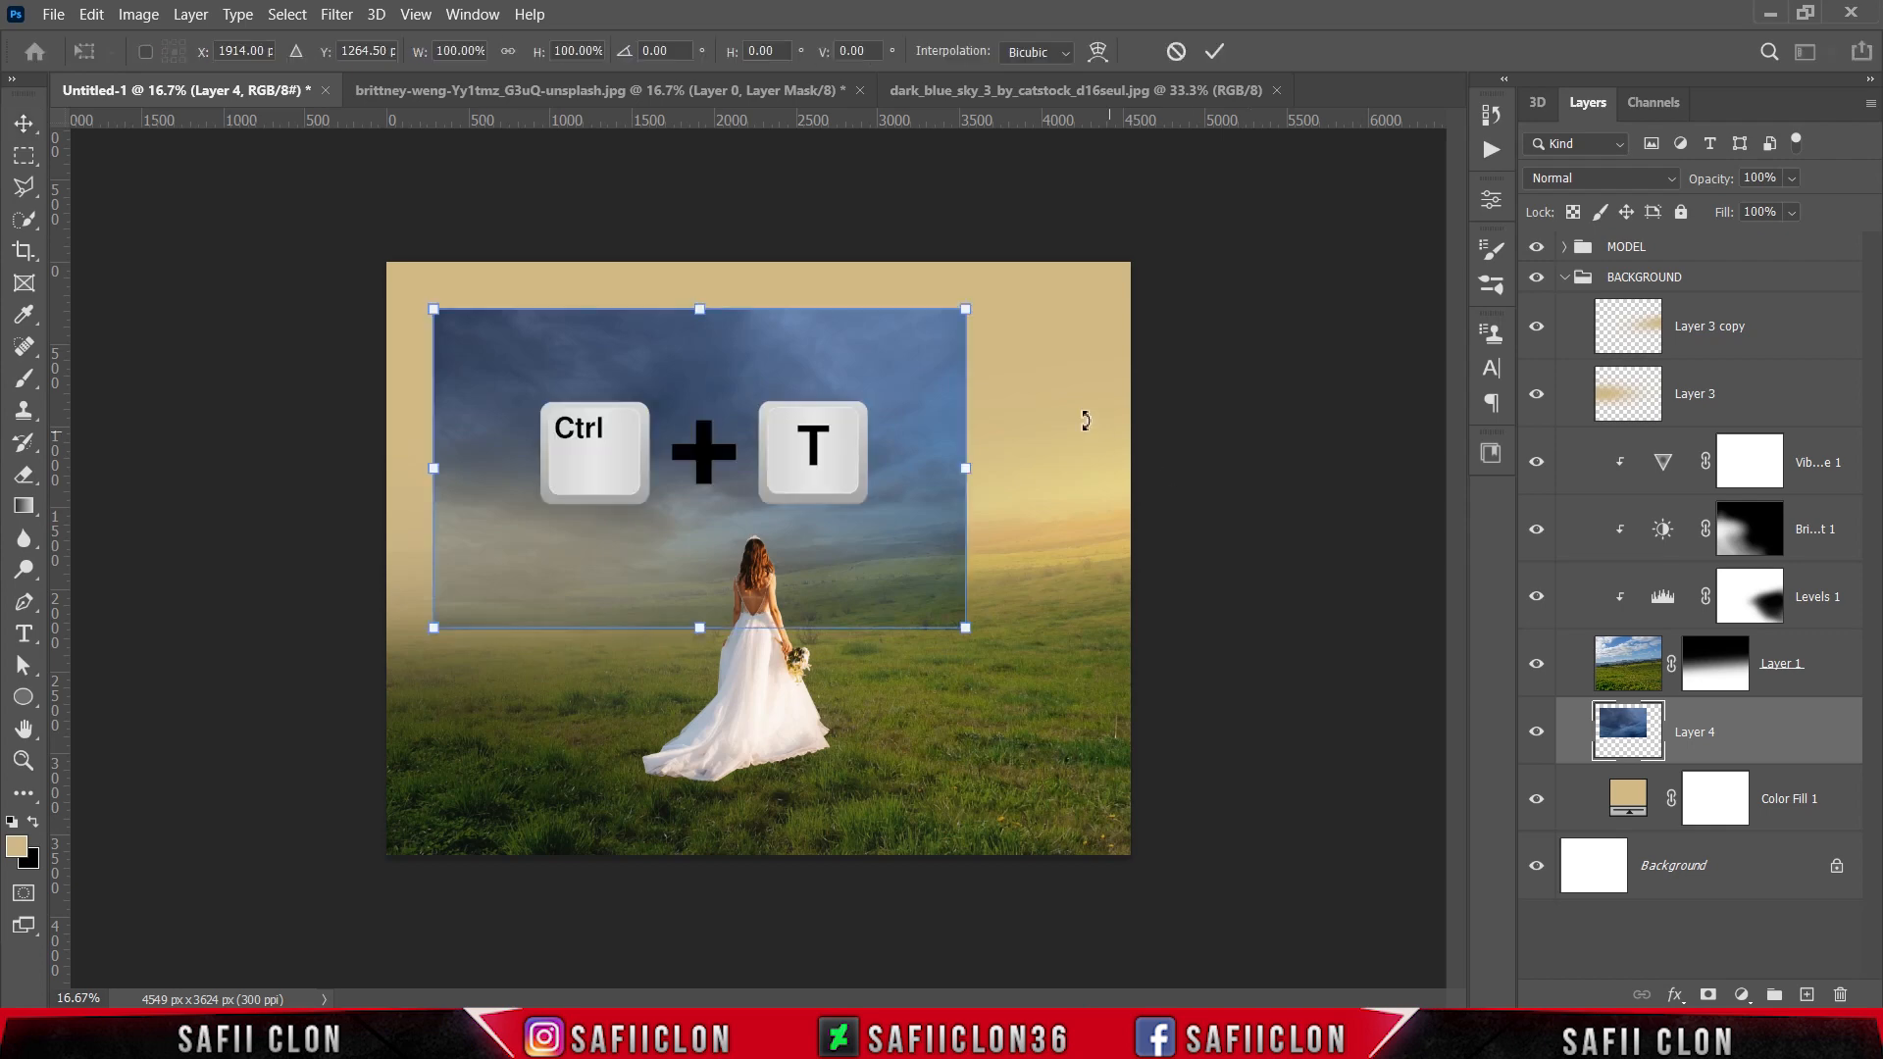
left_click_drag(966, 310, 1072, 239)
left_click_drag(1261, 558, 1265, 539)
left_click_drag(1137, 422, 1204, 391)
left_click_drag(310, 223, 348, 253)
left_click_drag(769, 639, 774, 673)
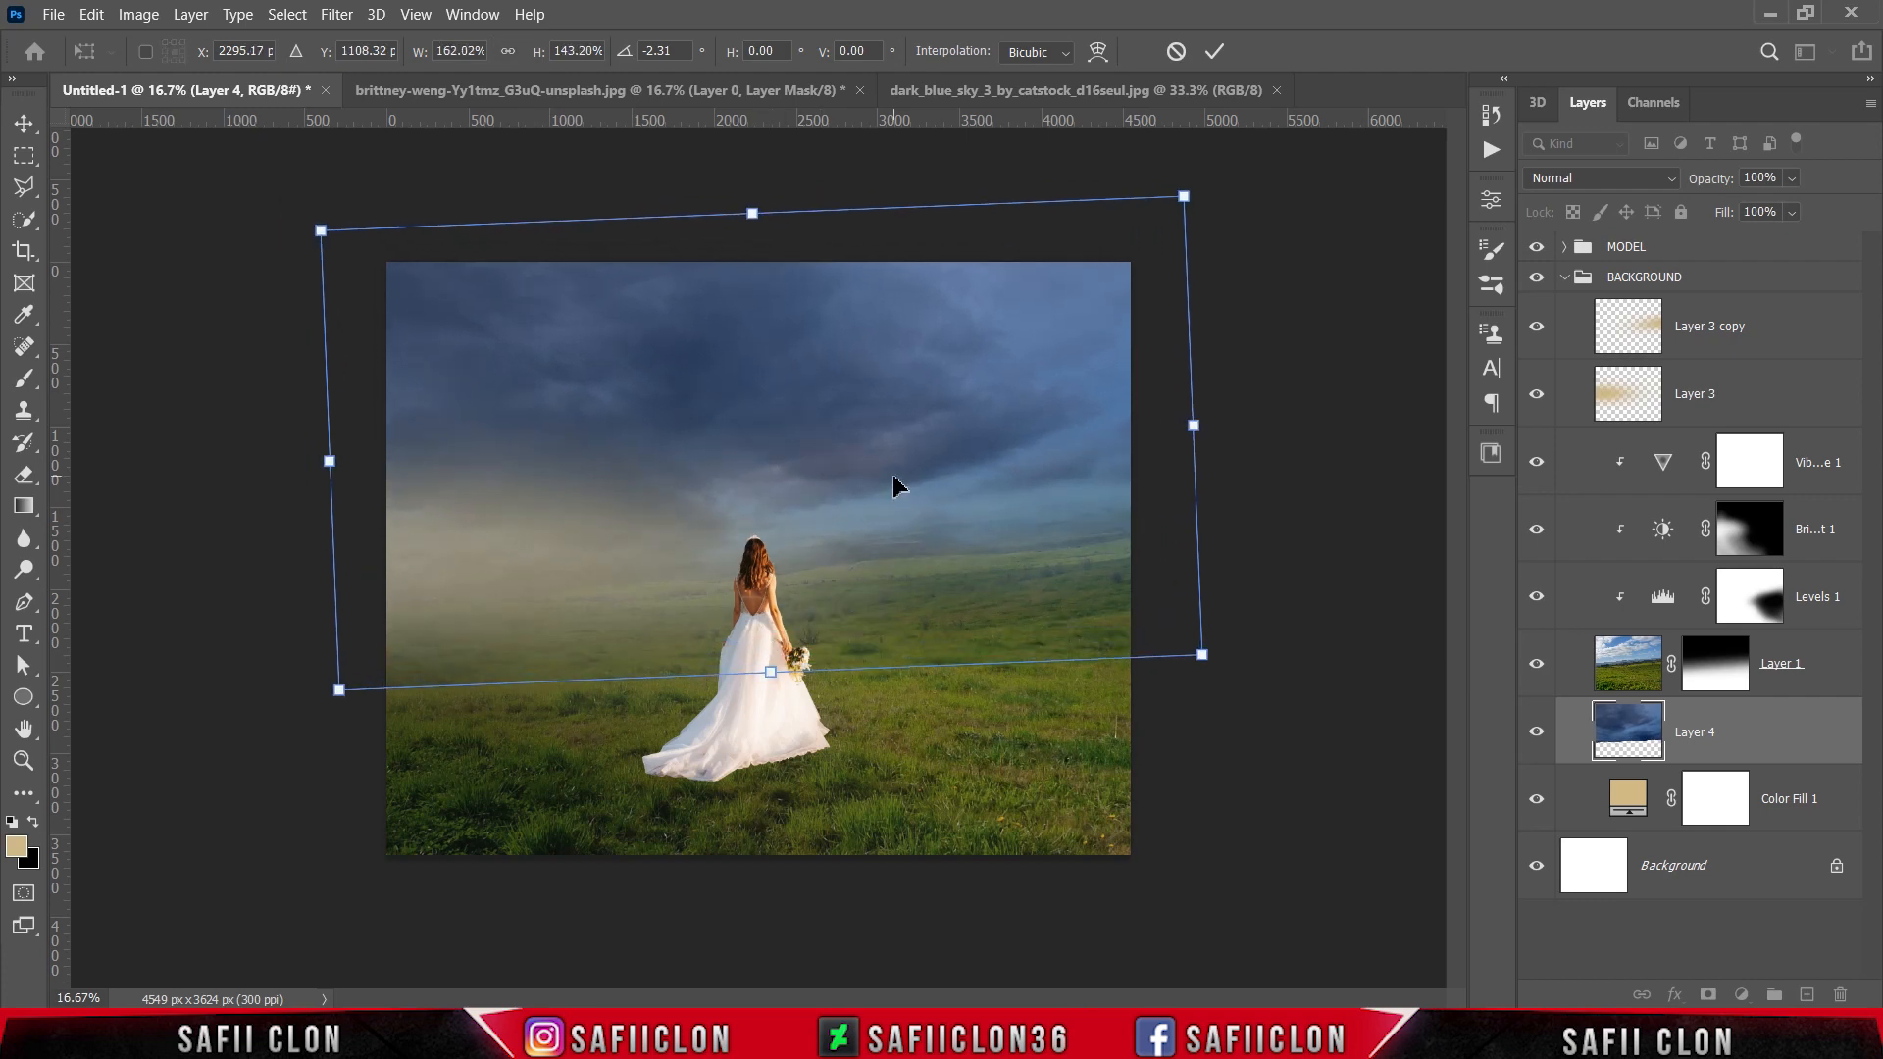
left_click_drag(894, 489, 889, 471)
left_click_drag(1270, 698, 1271, 694)
mouse_move(869, 424)
left_mouse_down()
mouse_move(905, 422)
mouse_move(869, 428)
left_mouse_up()
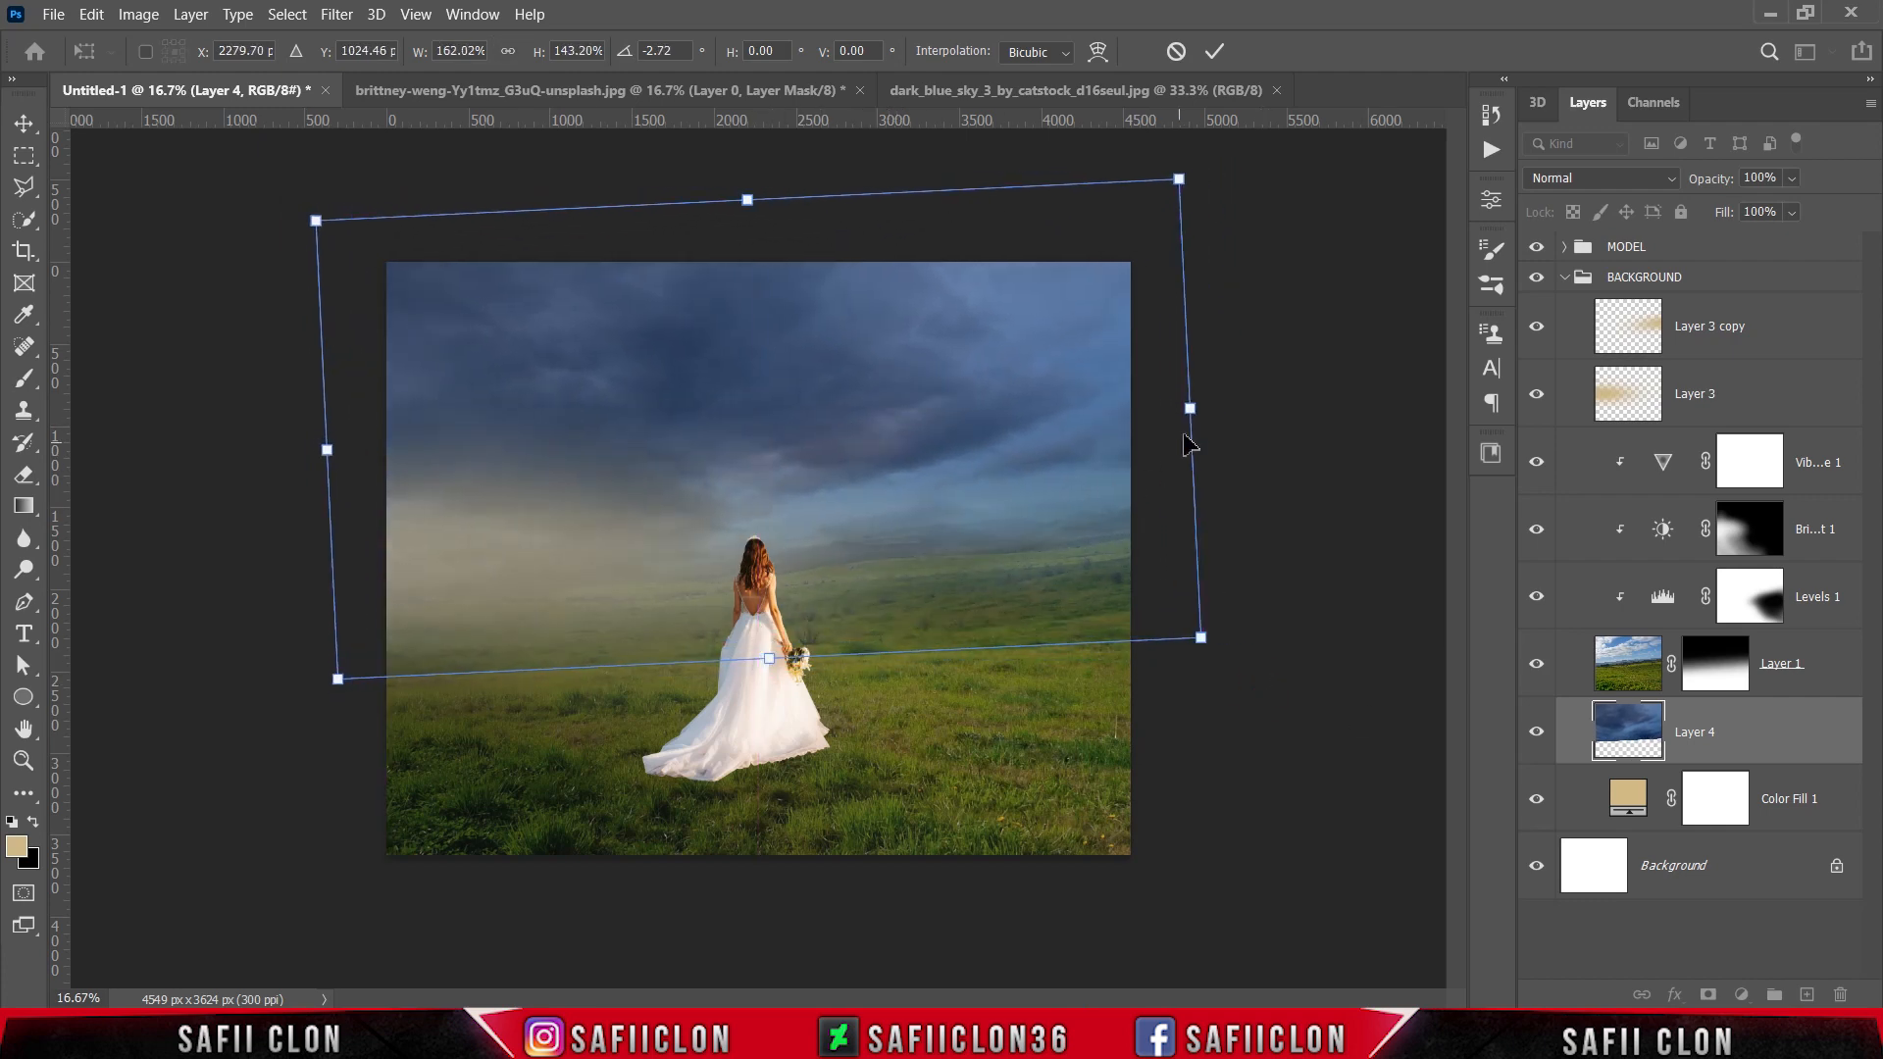
left_click(1214, 51)
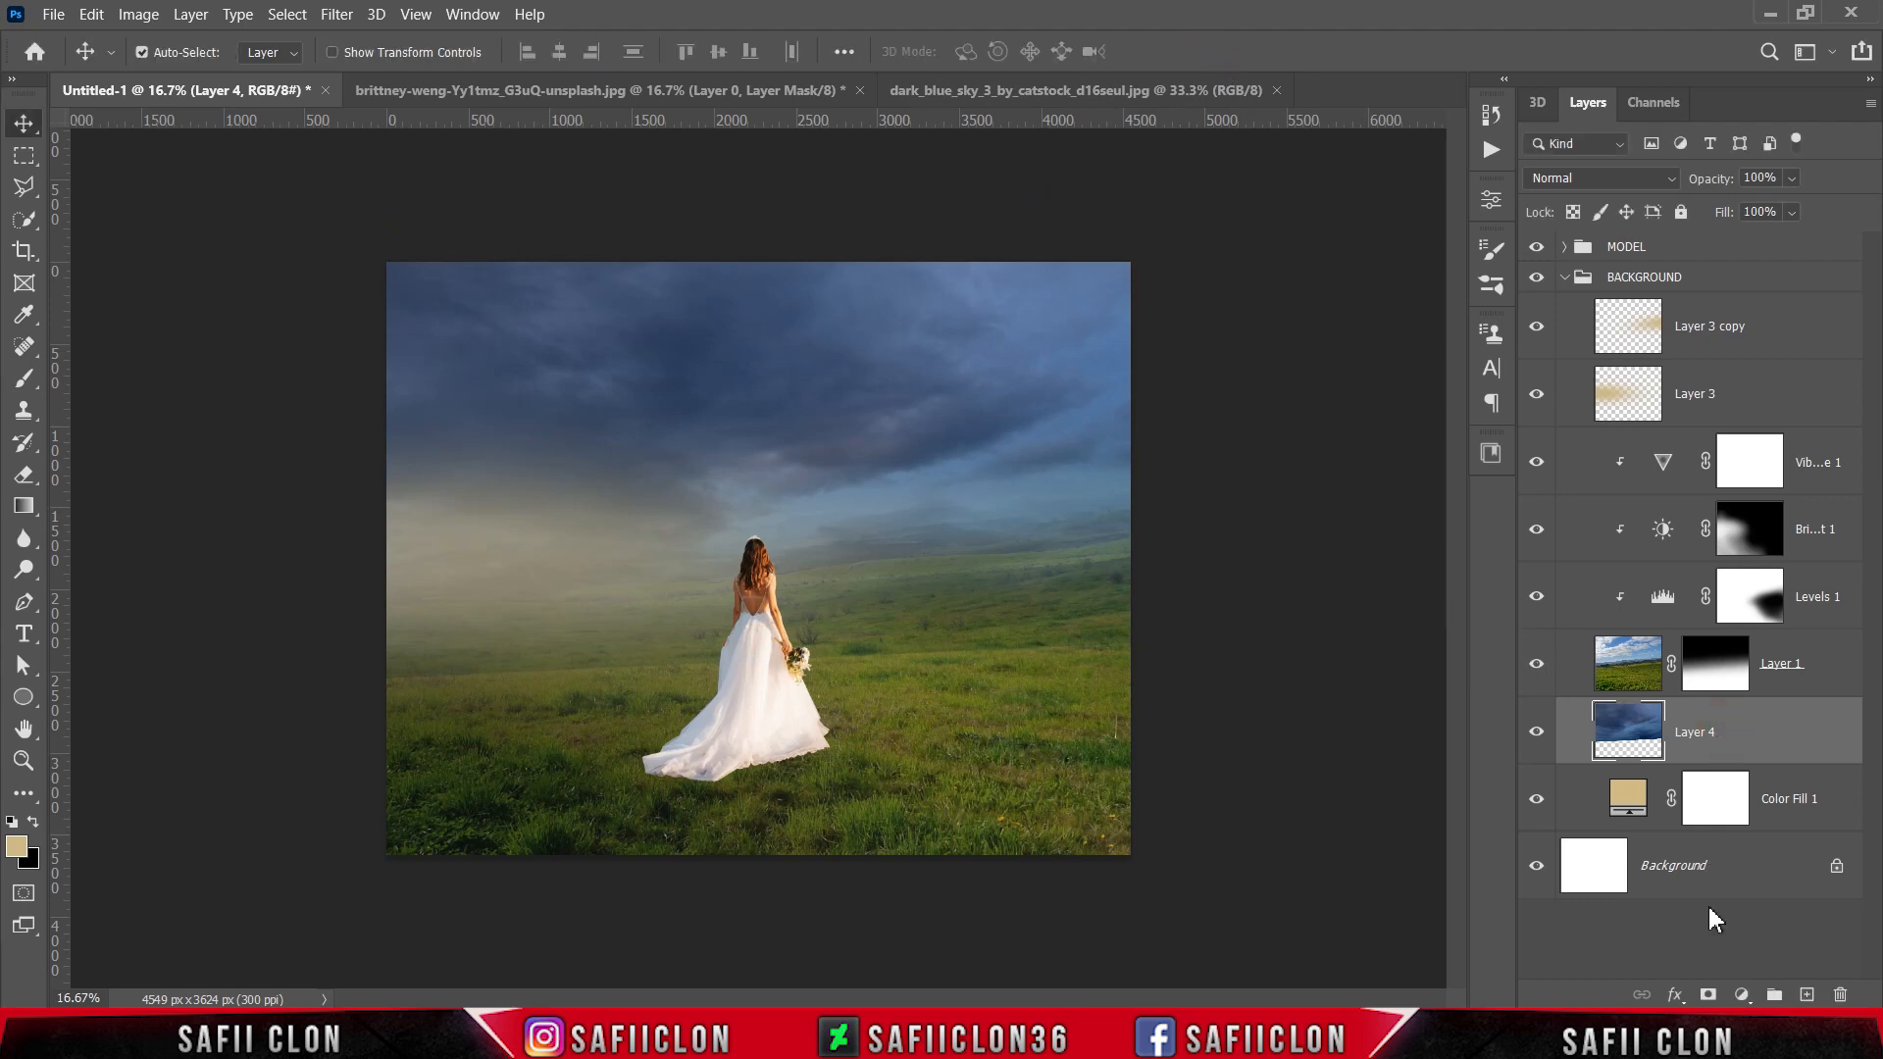
Step: Add a mask to Layer 4 and fade the lower part of the dark sky with upward black-to-transparent linear gradients
left_click(1708, 996)
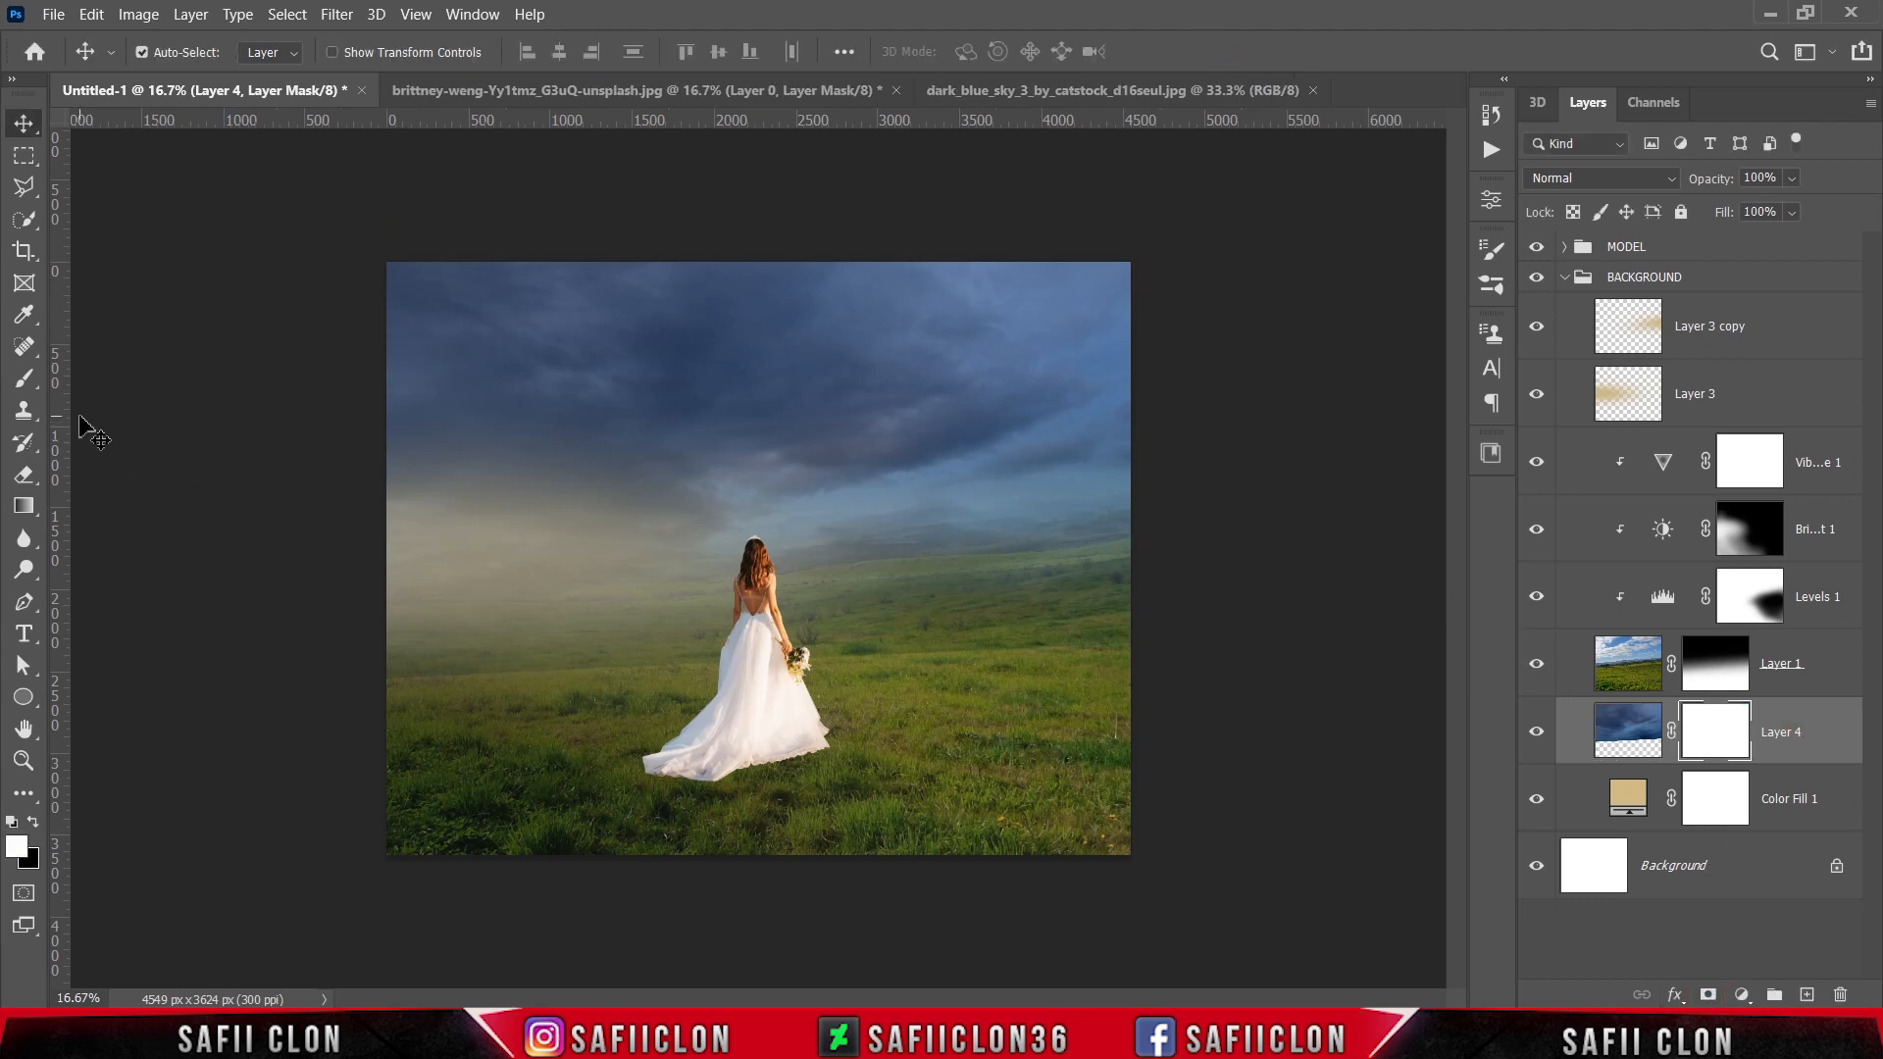
right_click(24, 510)
left_click(95, 506)
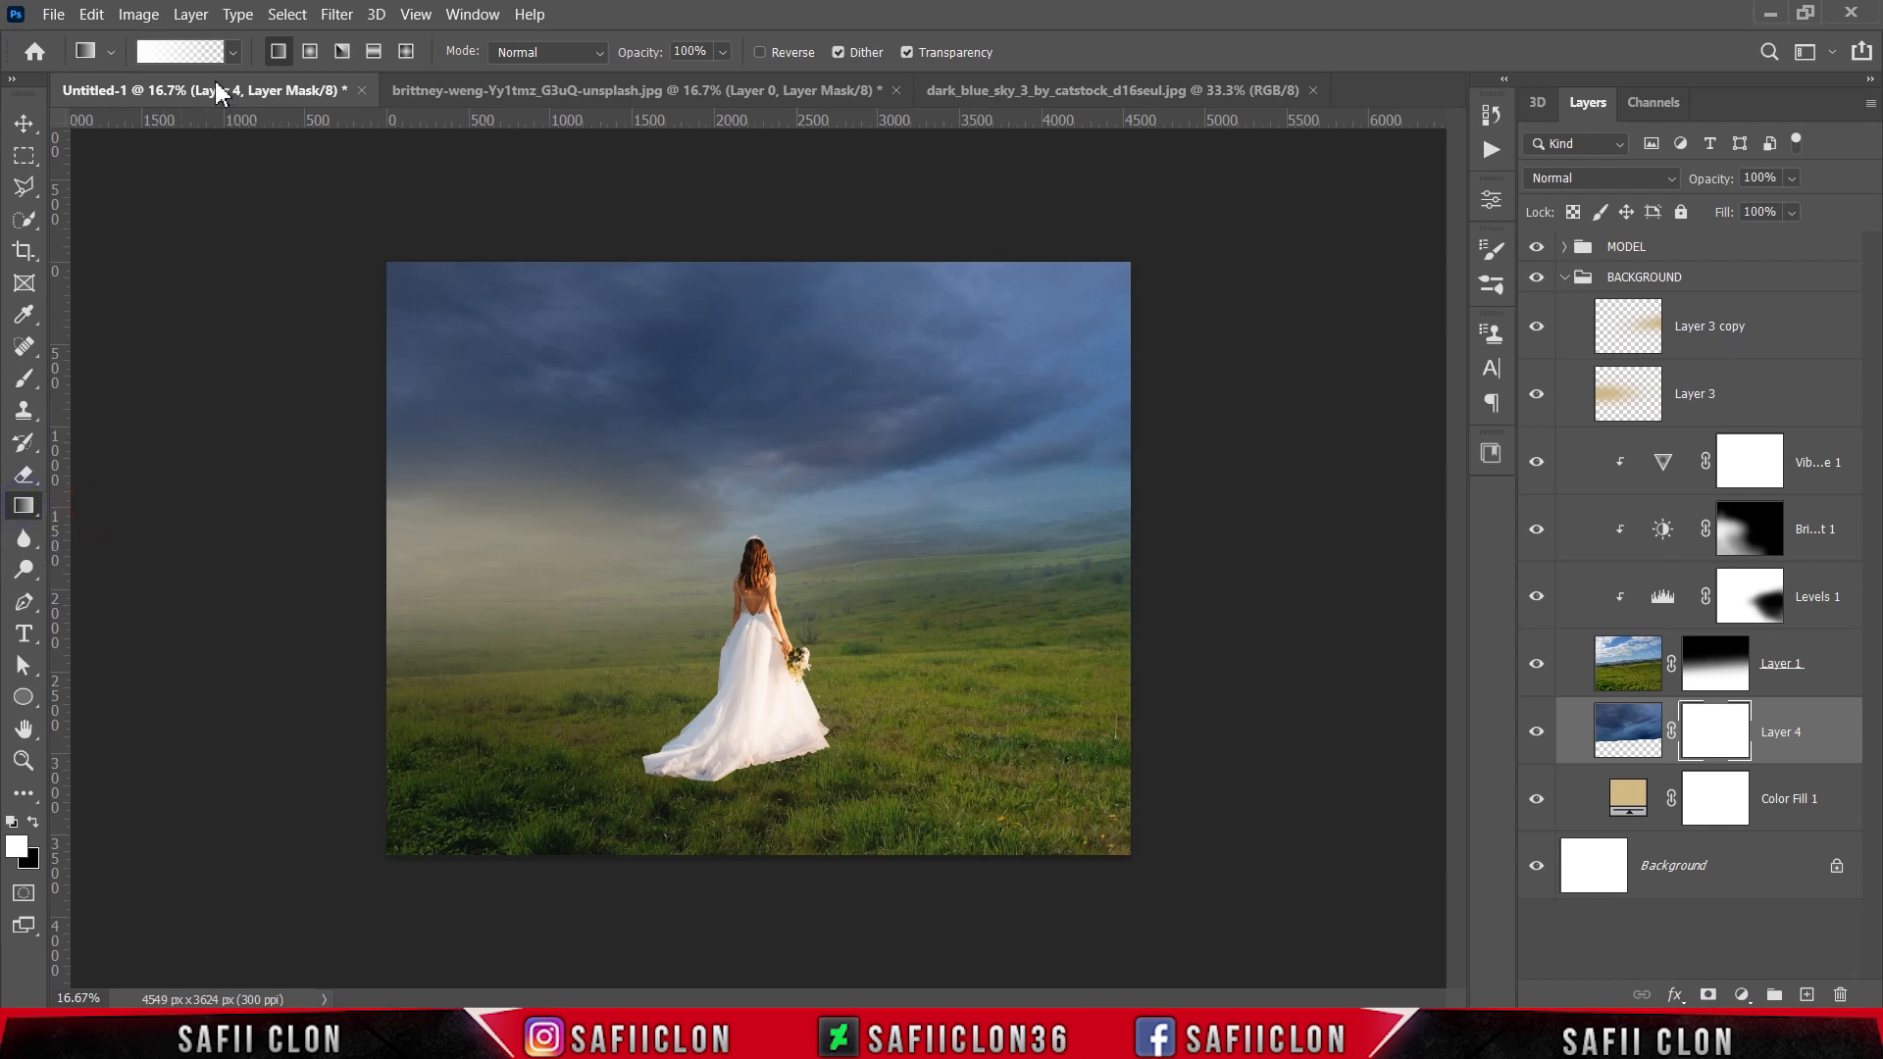
left_click(234, 53)
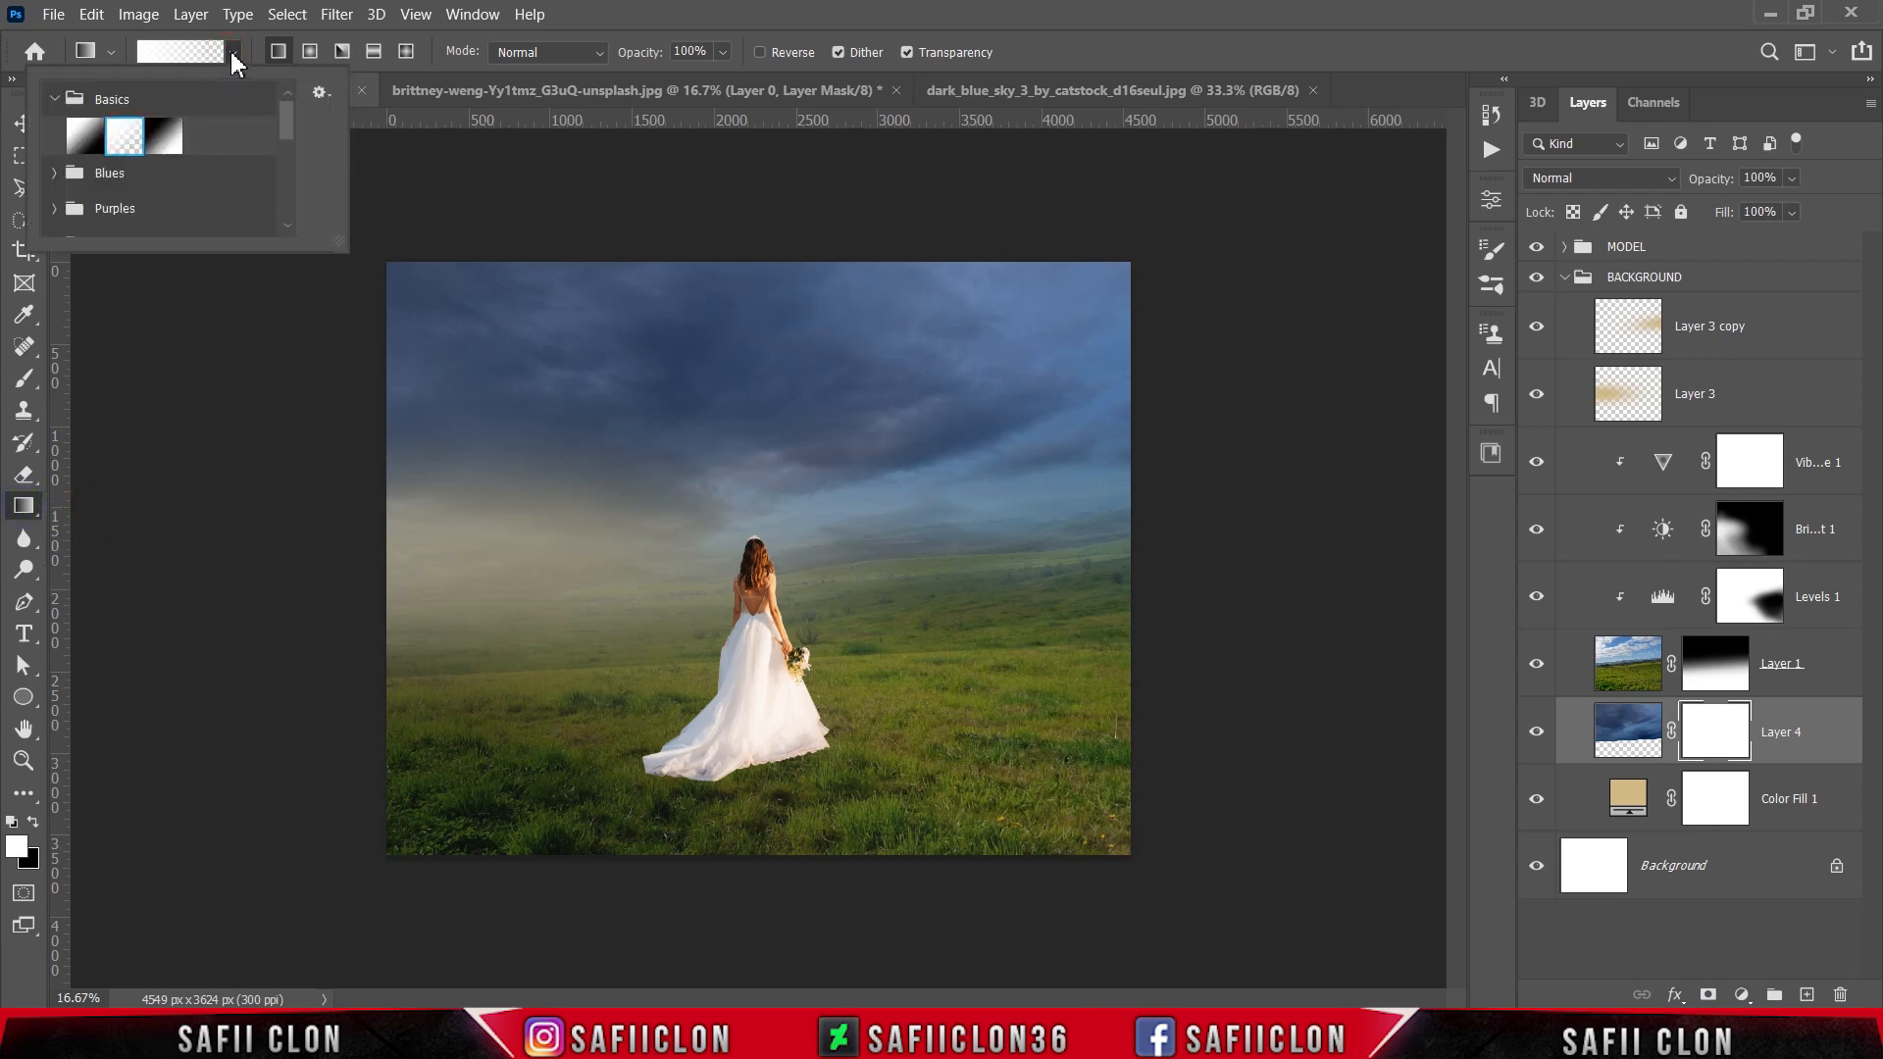
left_click(233, 53)
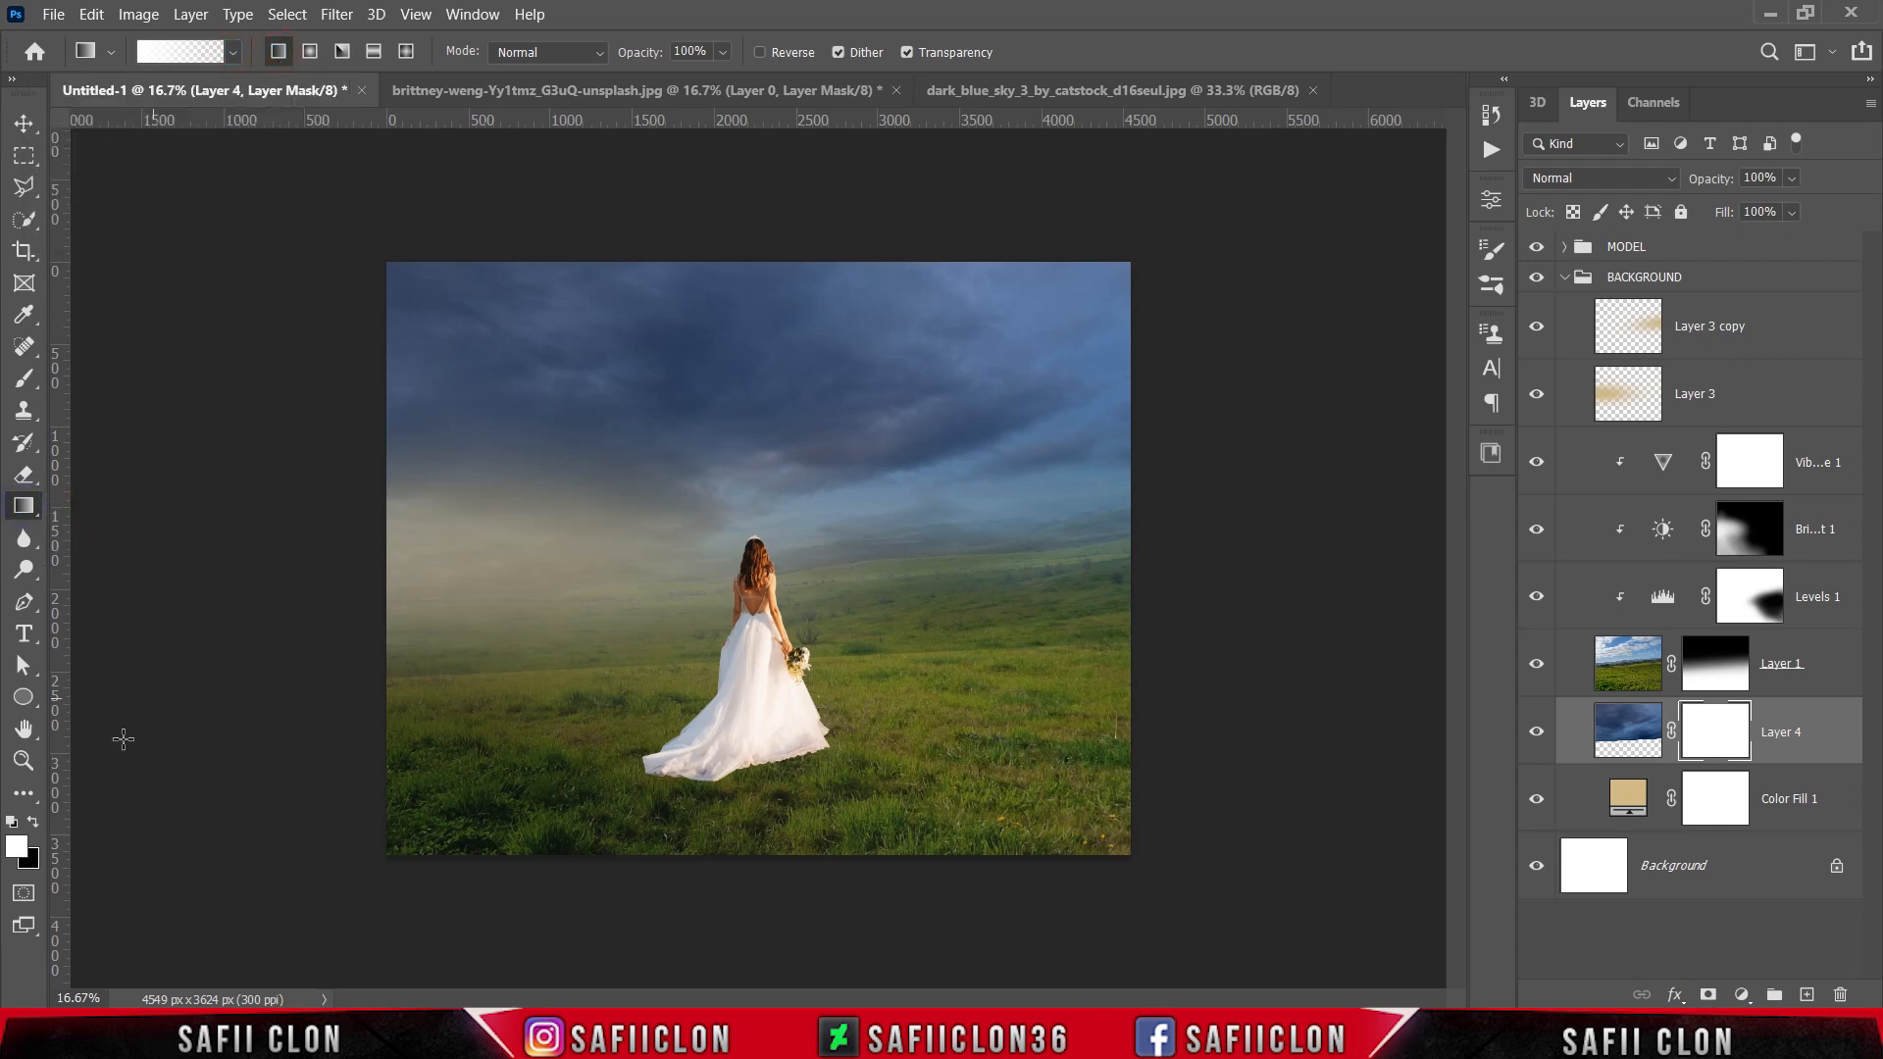
left_click(33, 826)
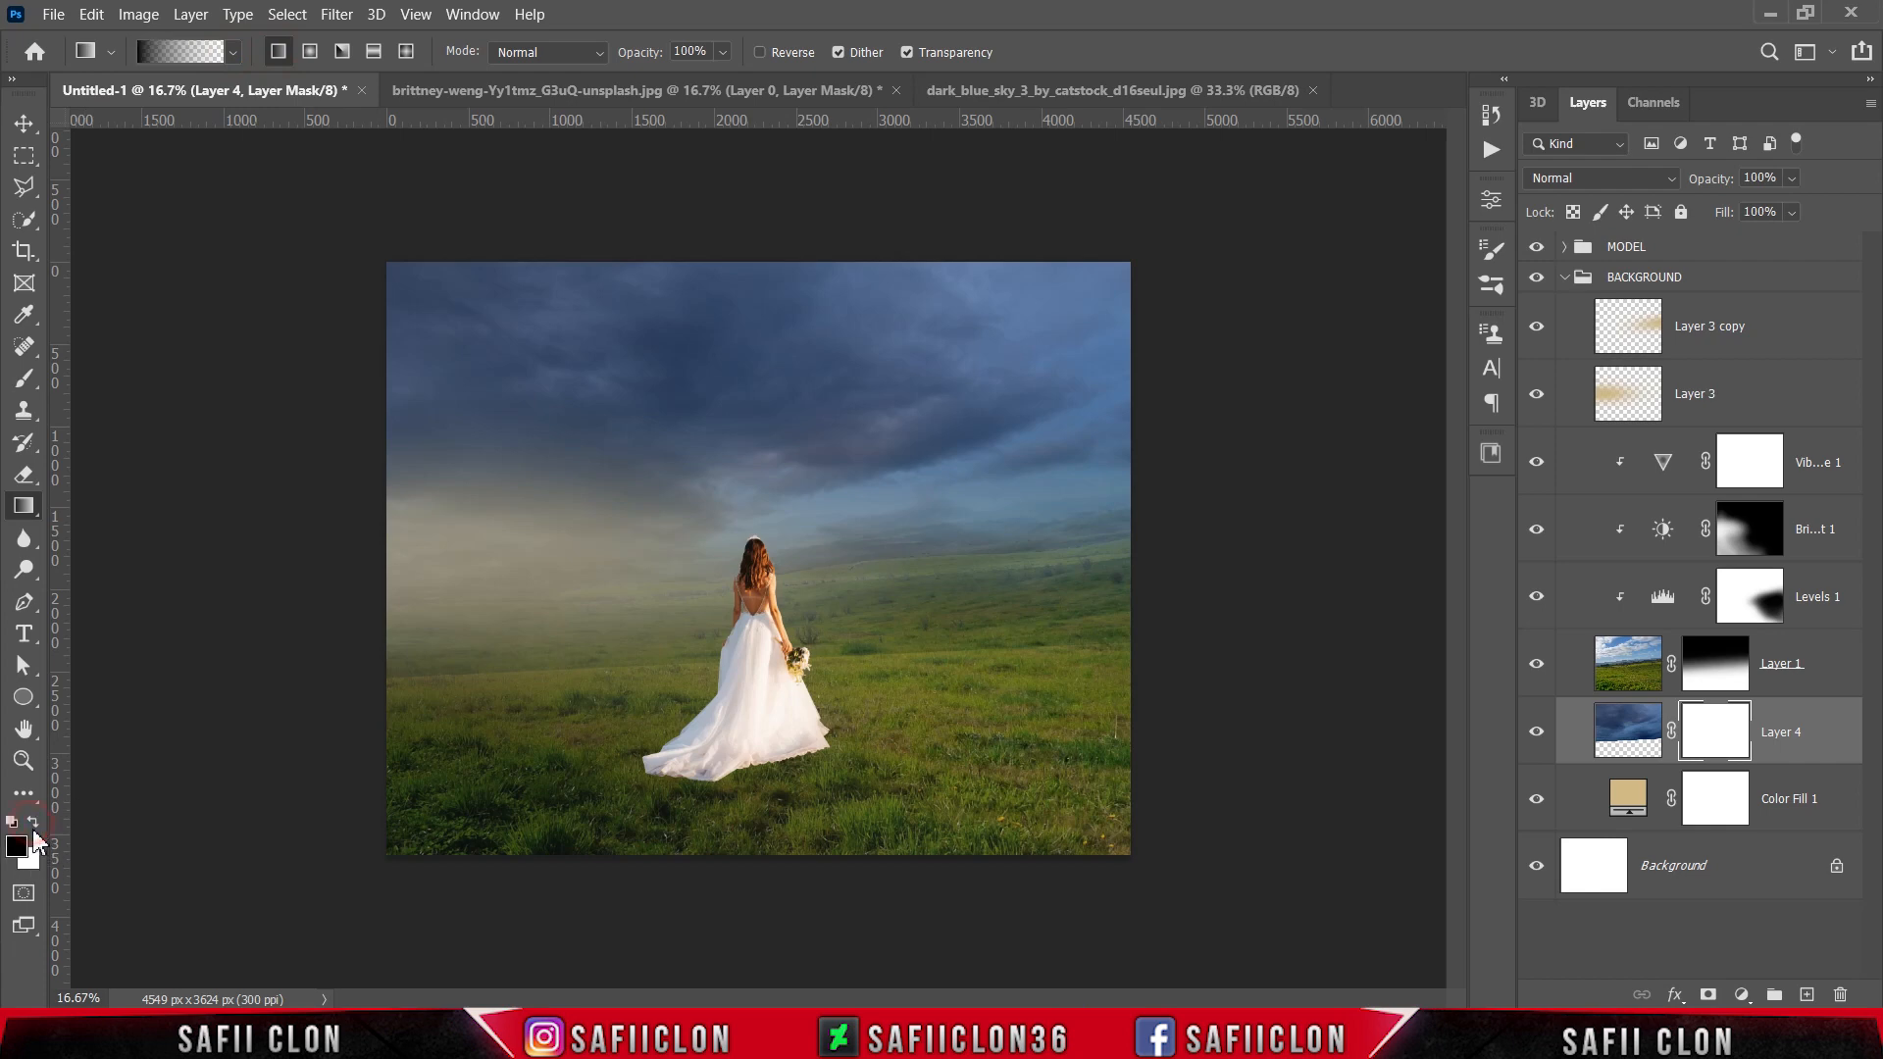
left_click_drag(757, 820, 738, 337)
left_click_drag(764, 770, 749, 264)
left_click_drag(773, 824, 742, 351)
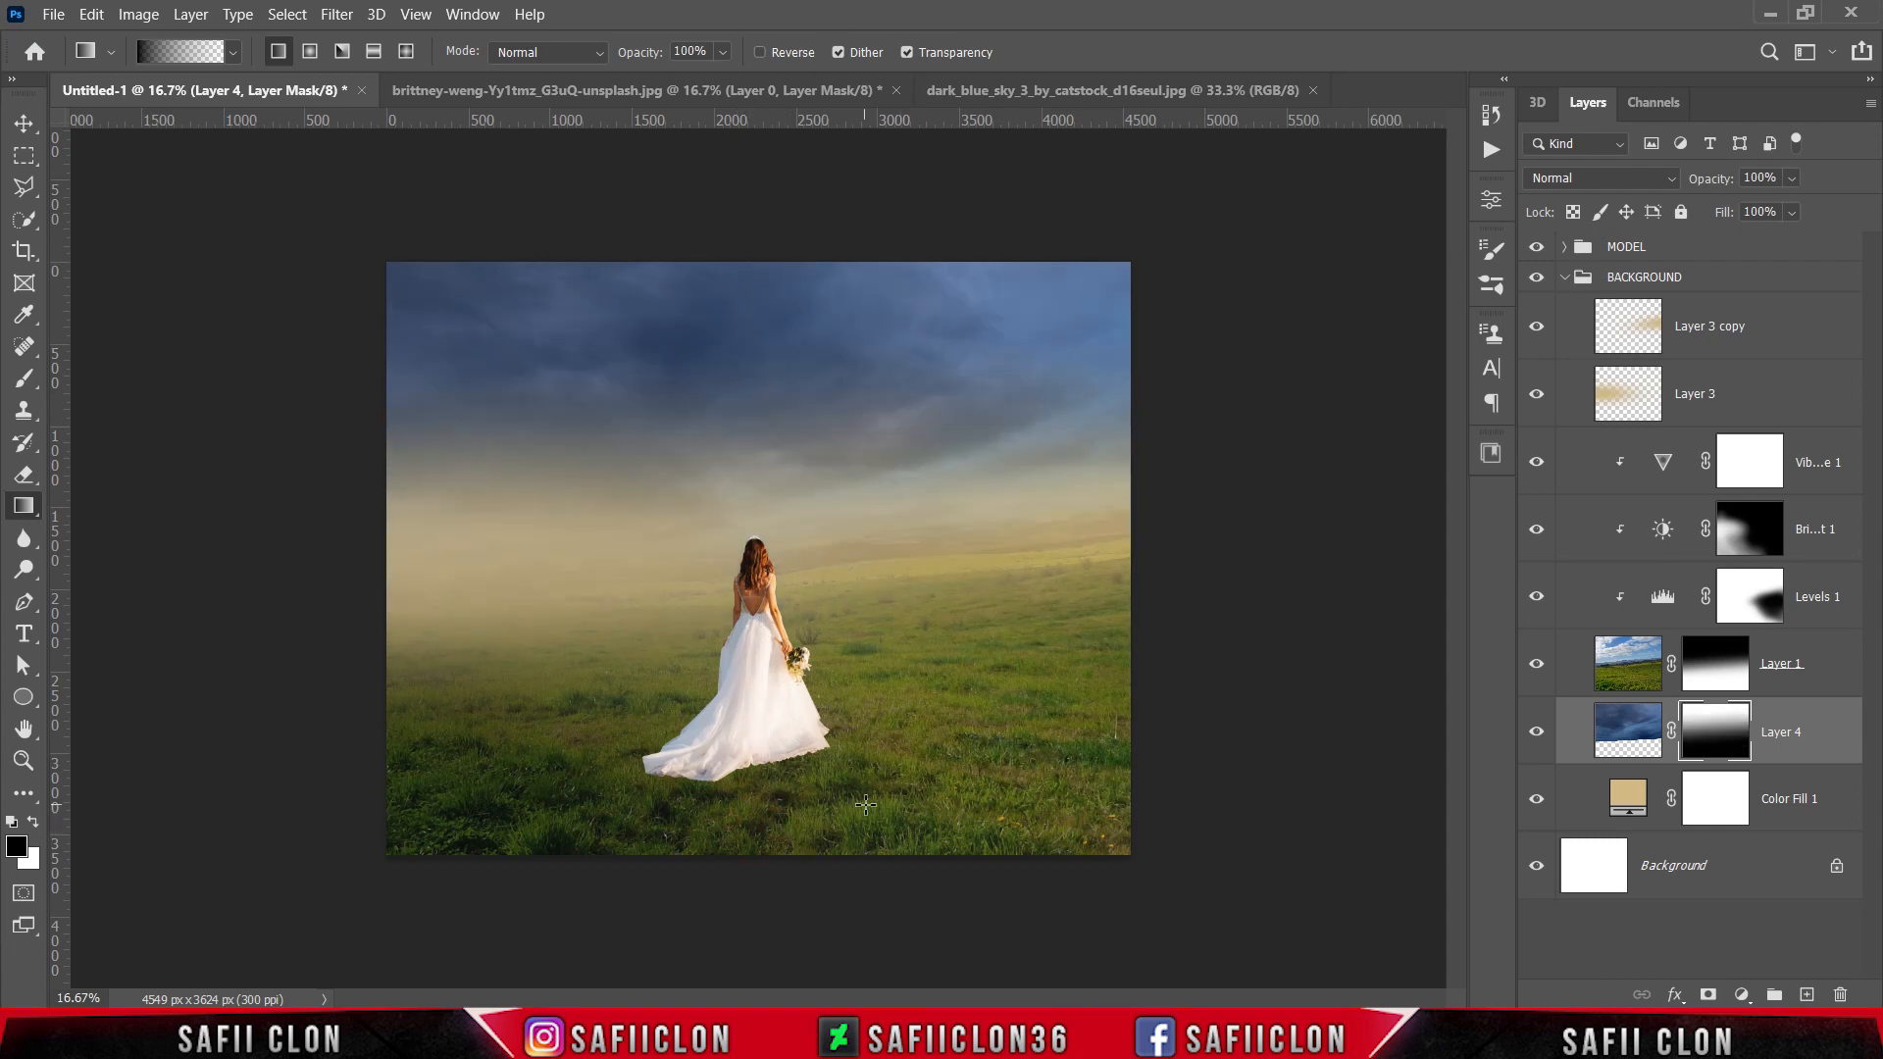
left_click_drag(815, 833, 763, 464)
Step: Add a Hue/Saturation adjustment clipped to Layer 4 with Hue -3, fine-tune saturation and lightness, and toggle it to compare
left_click(1739, 995)
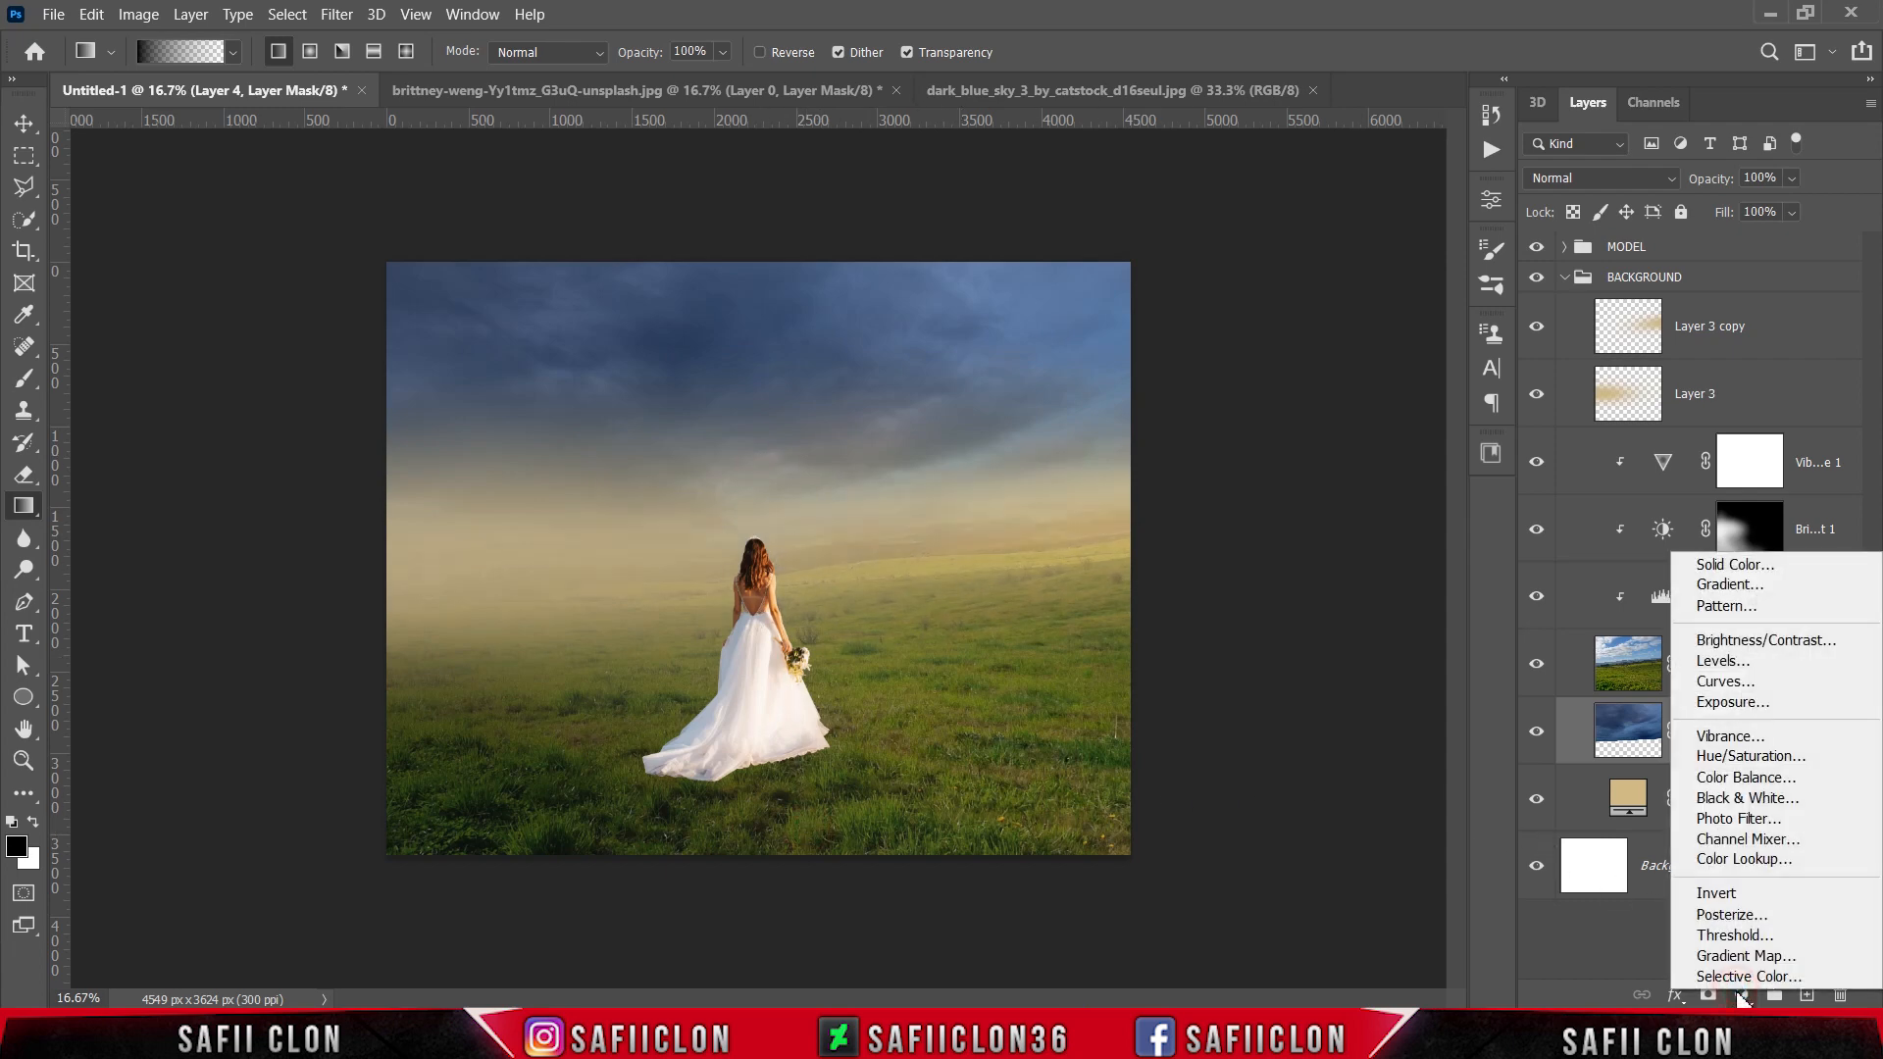
left_click(1734, 756)
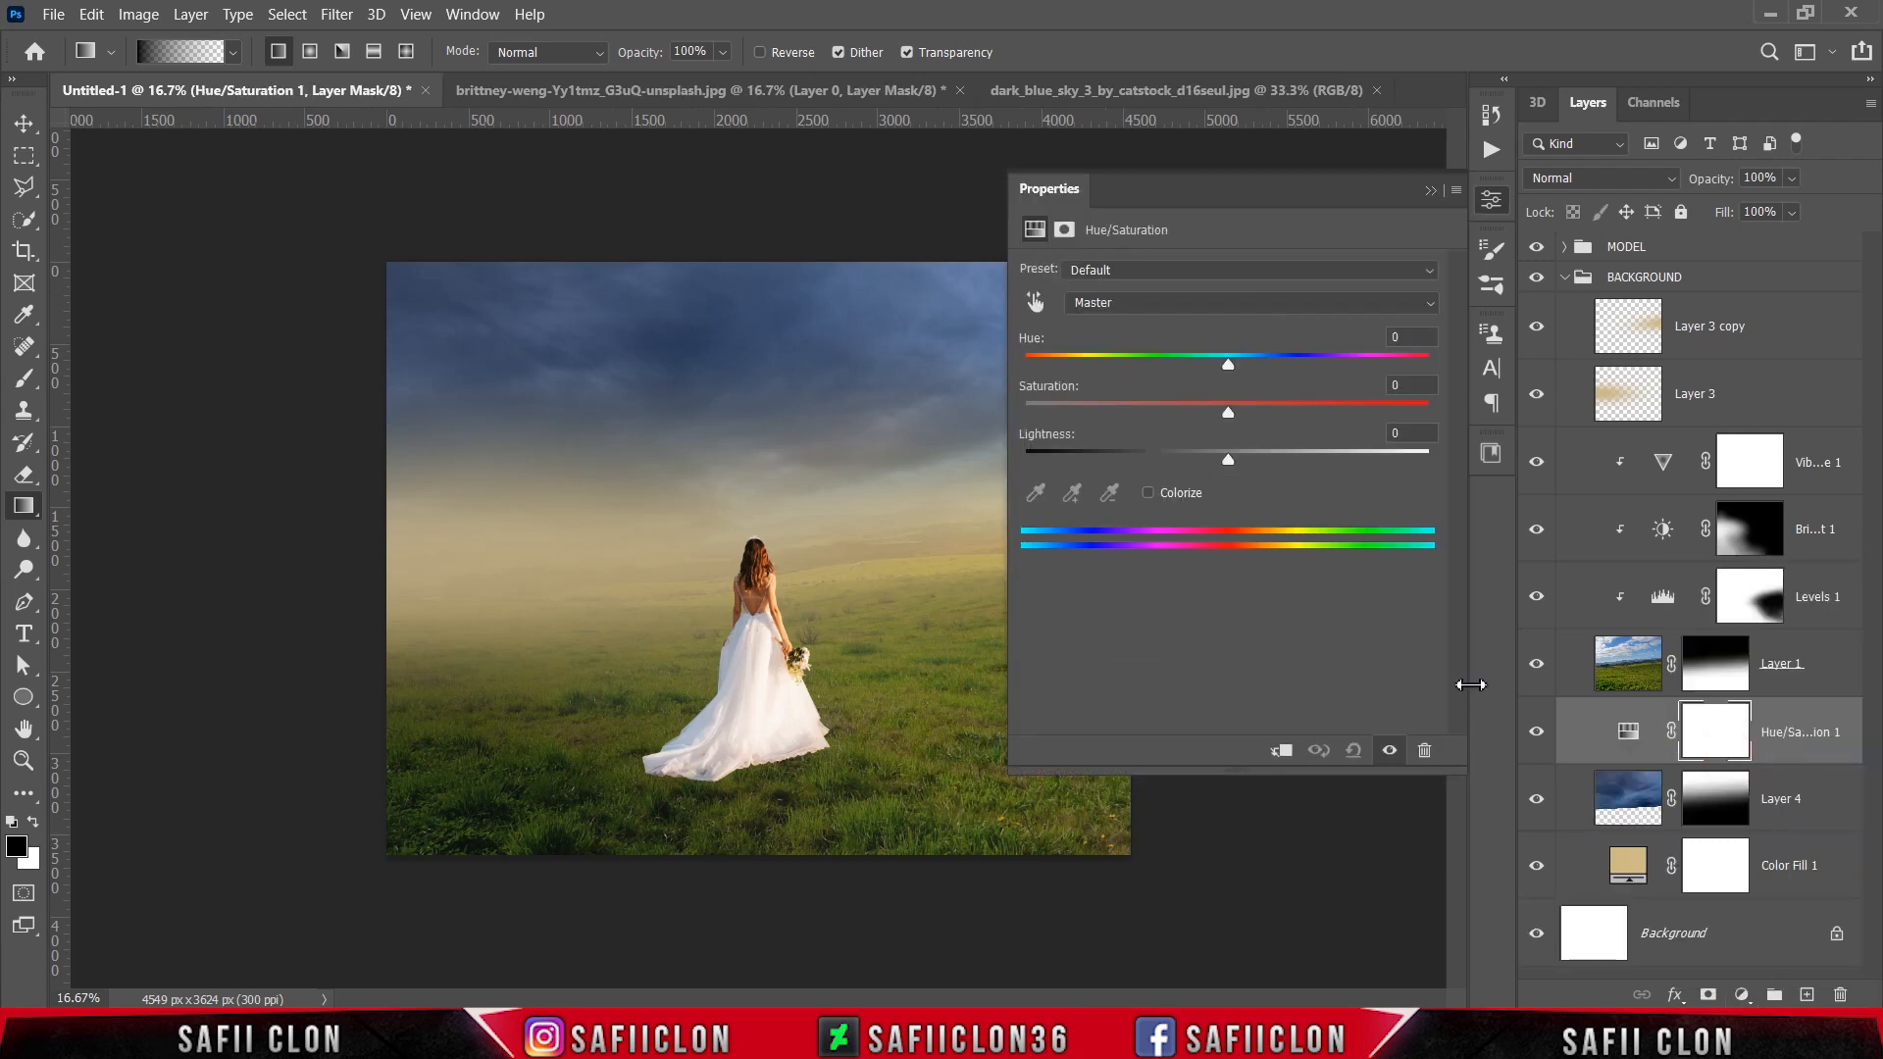
left_click(1284, 751)
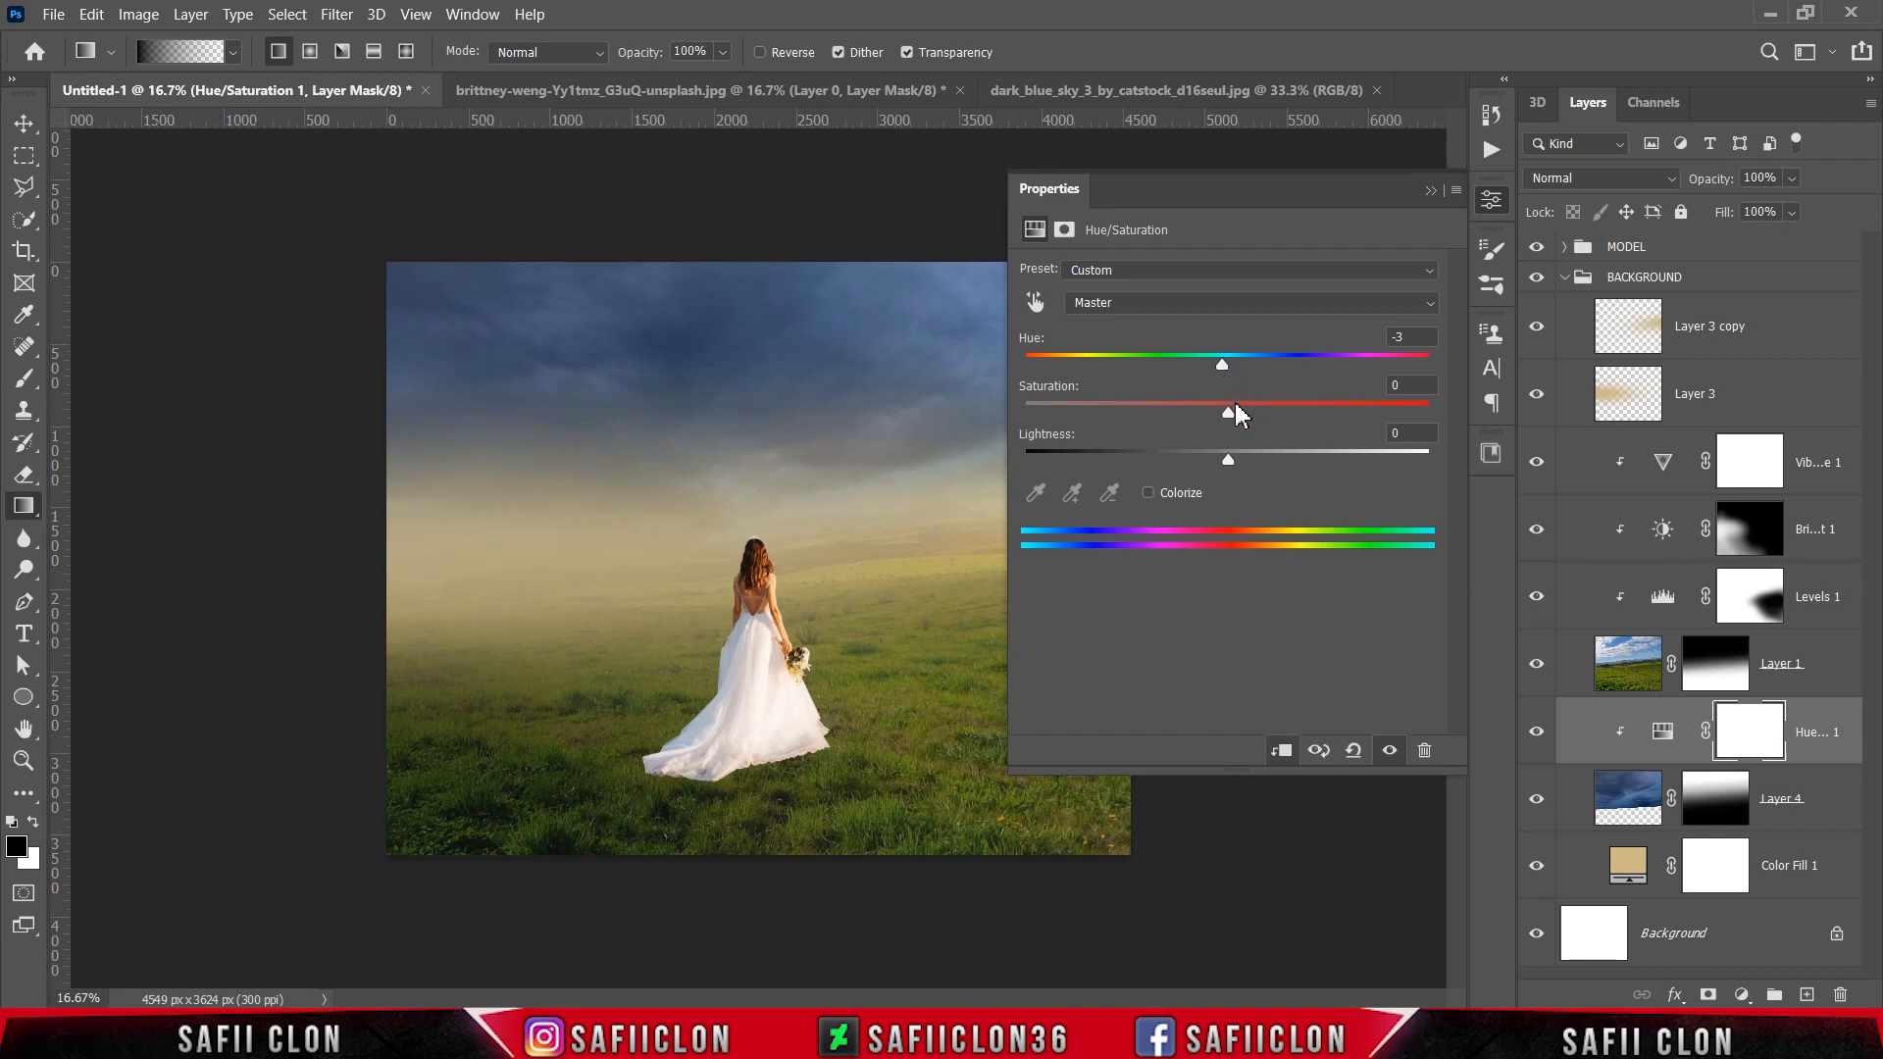
left_click_drag(1230, 412, 1226, 461)
left_click(1431, 191)
left_click(1536, 733)
left_click(1537, 733)
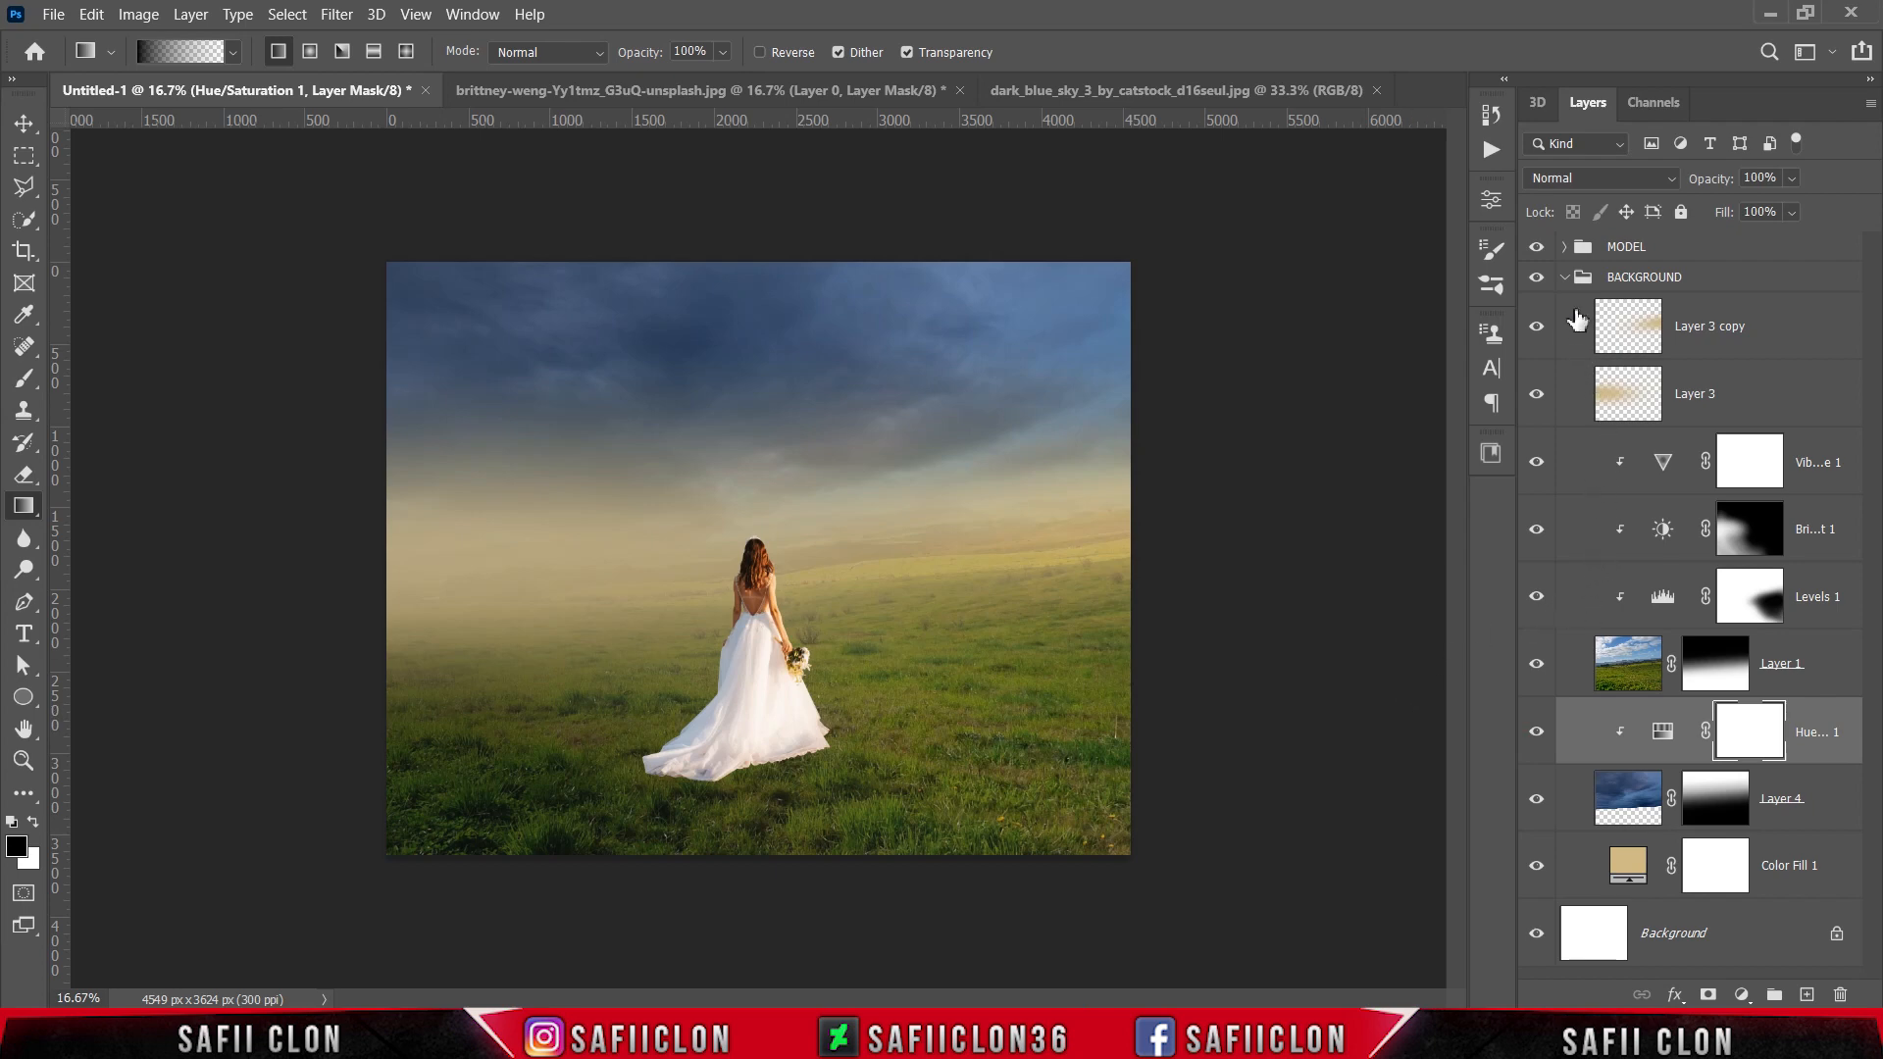
Step: Add a Color Balance adjustment clipped to Layer 2 in the MODEL group, with midtones at Cyan–Red -6 and shifted toward yellow
left_click(1566, 279)
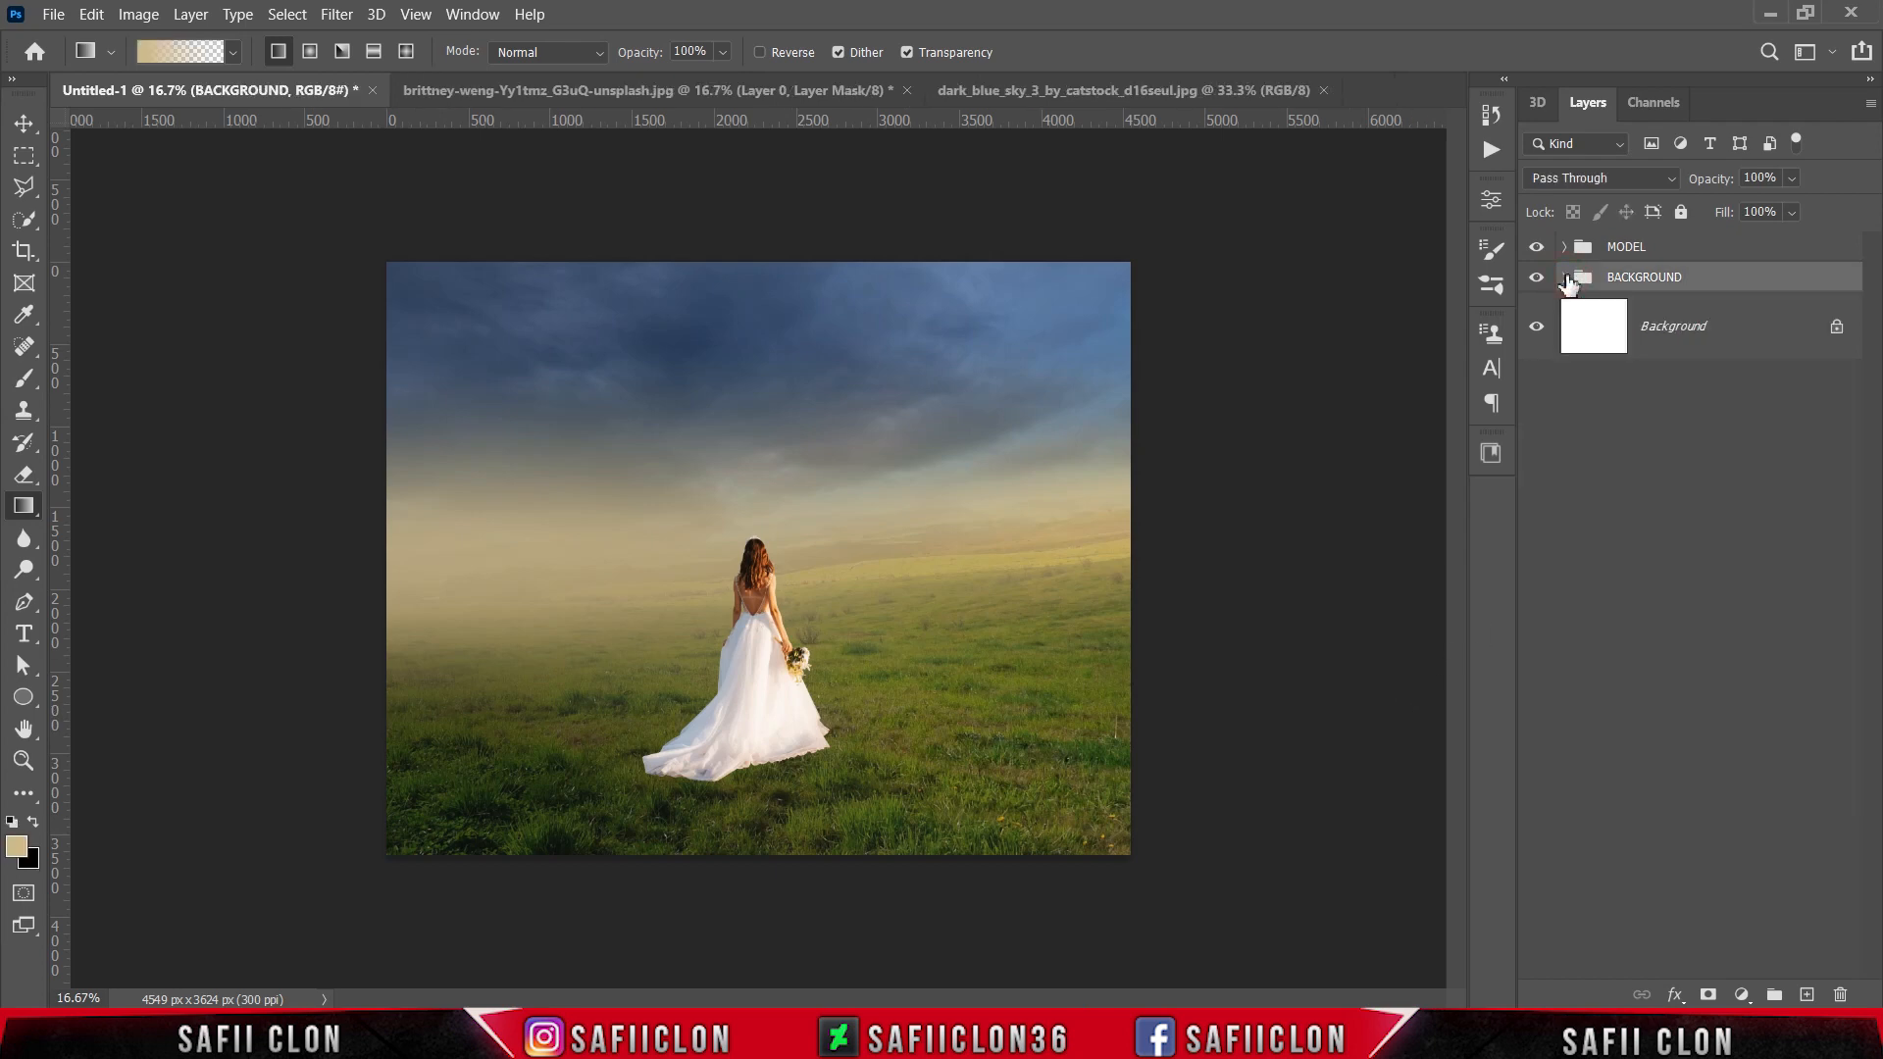
left_click(1670, 250)
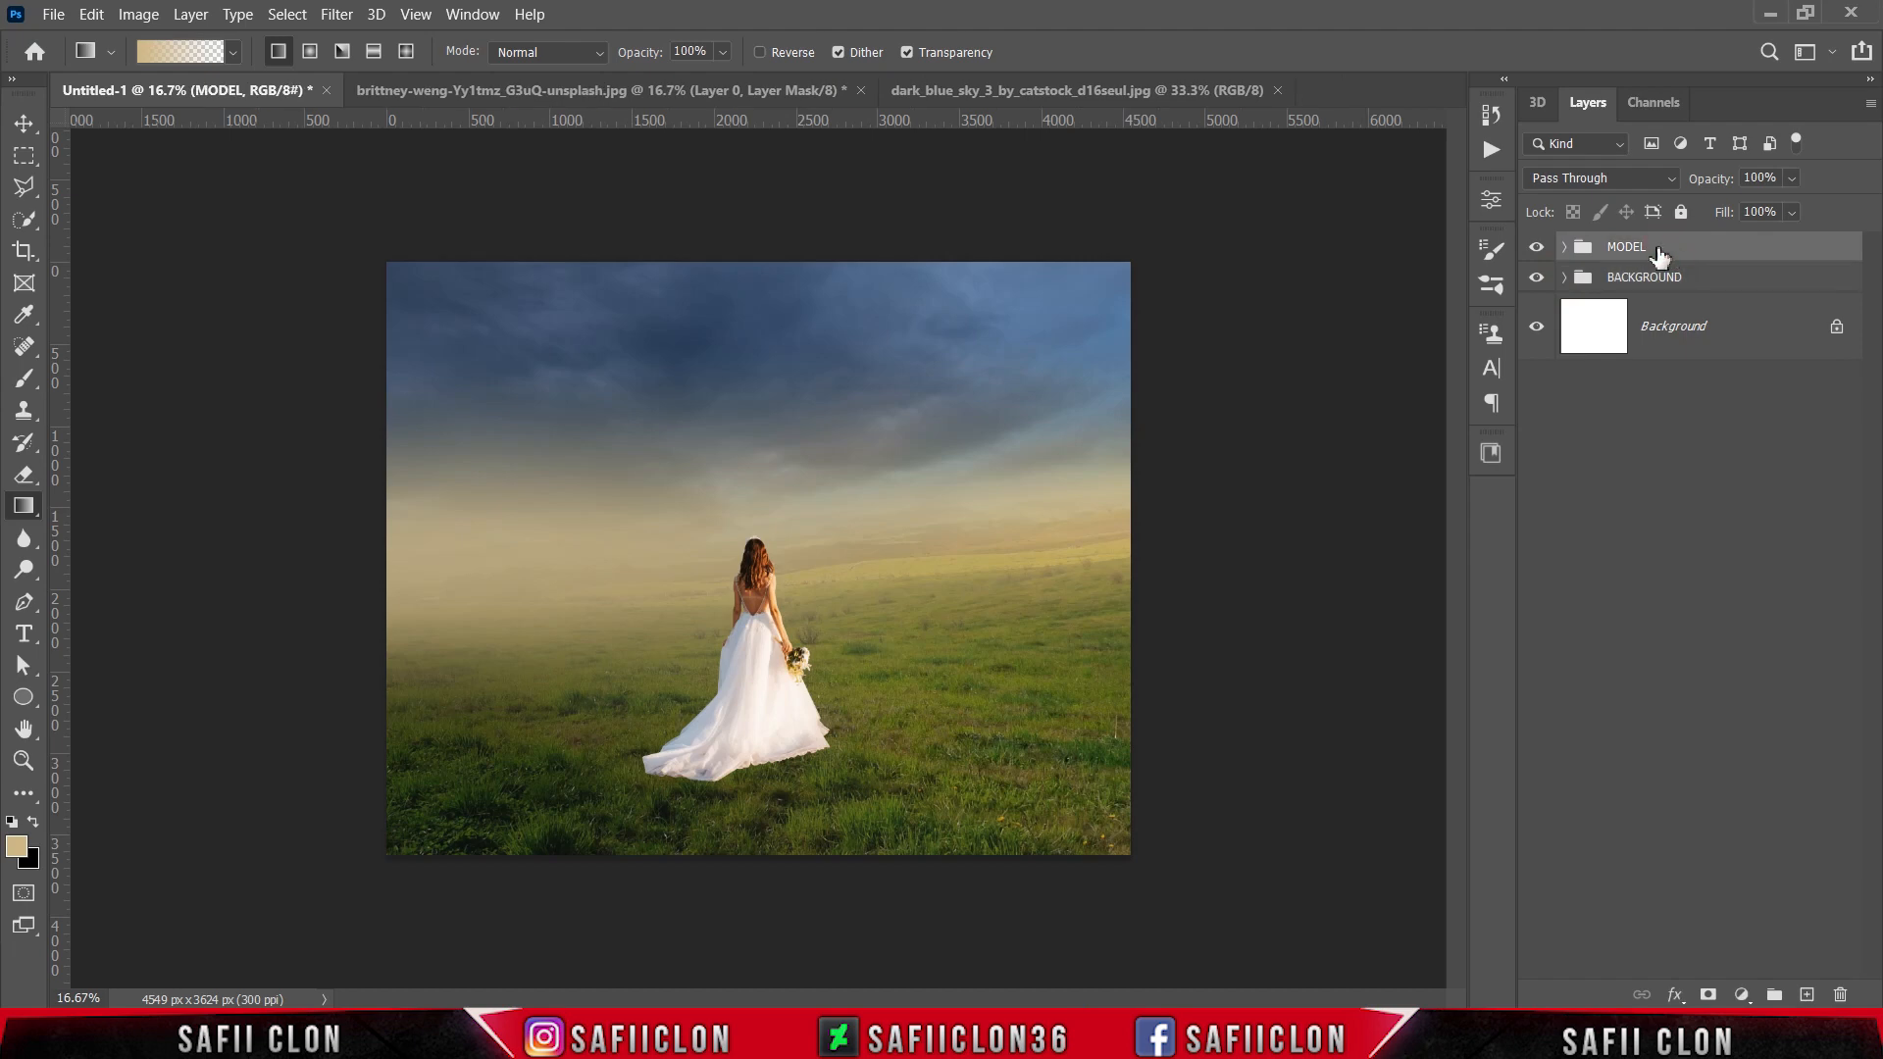
left_click(1564, 247)
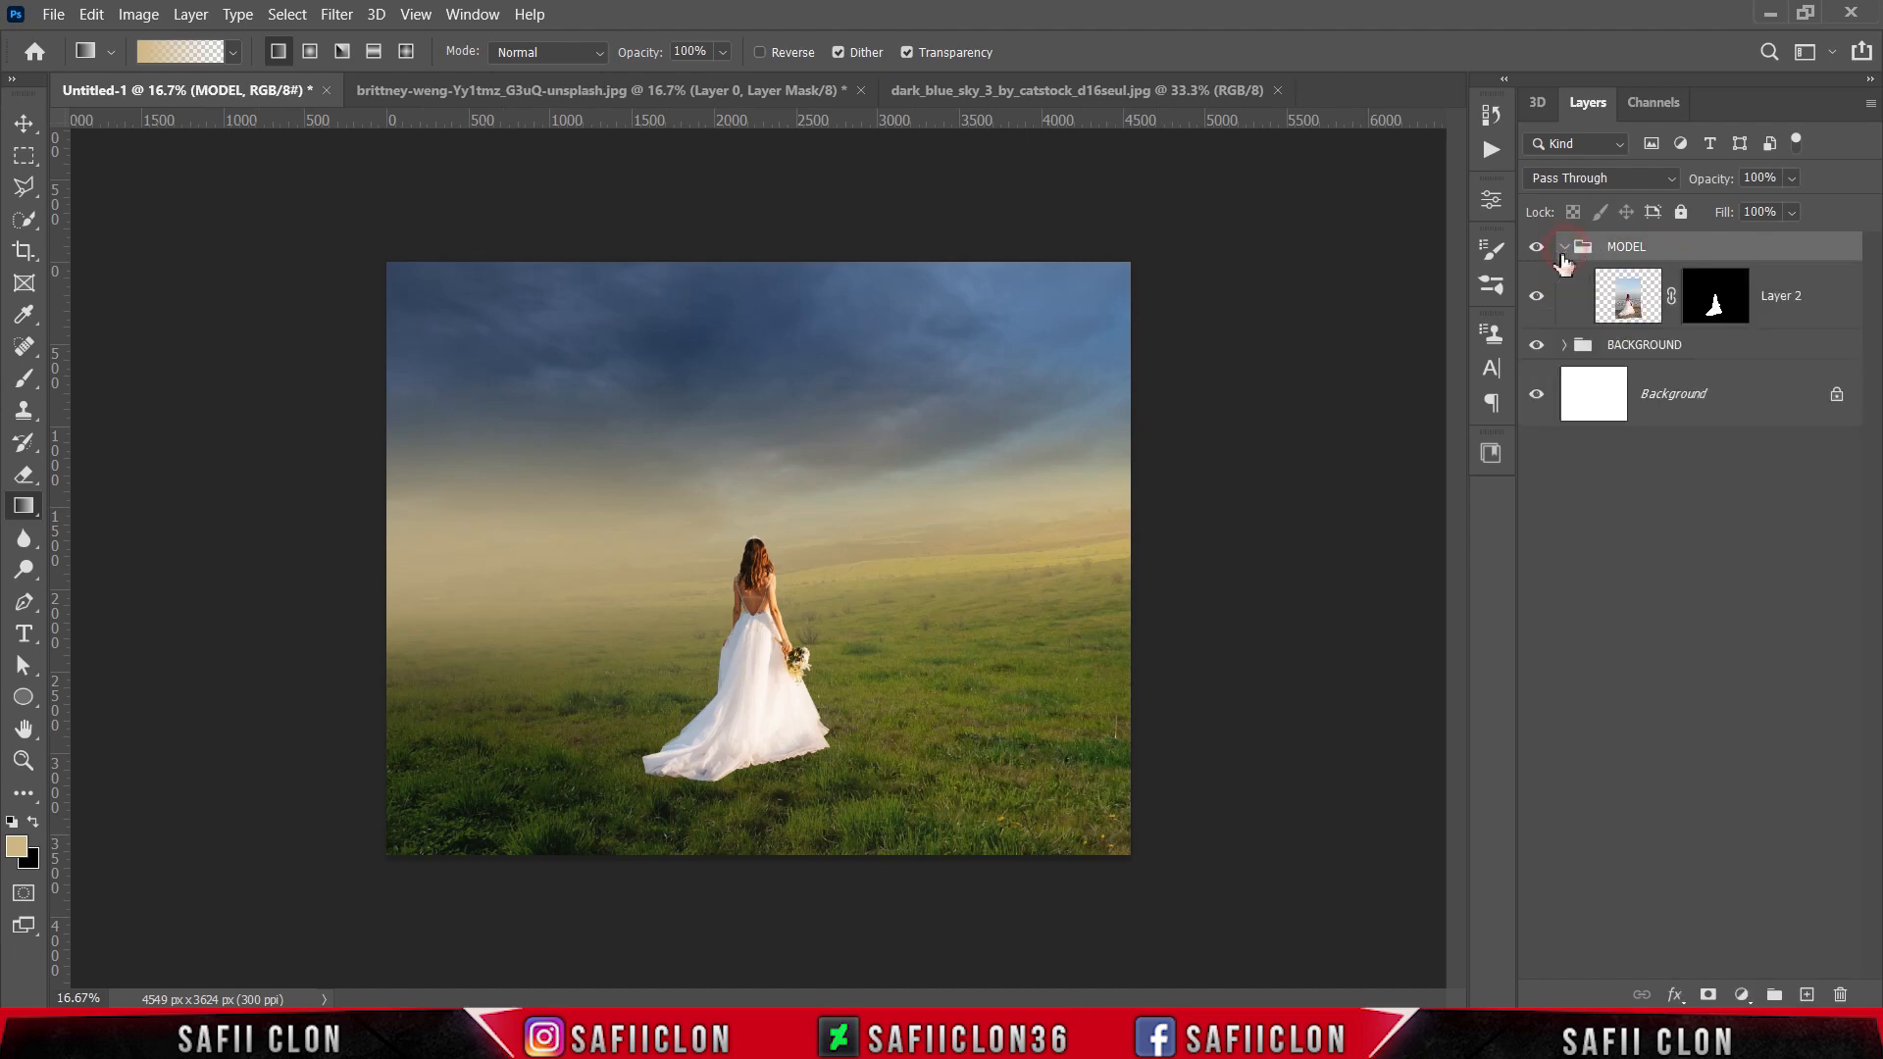
left_click(1823, 308)
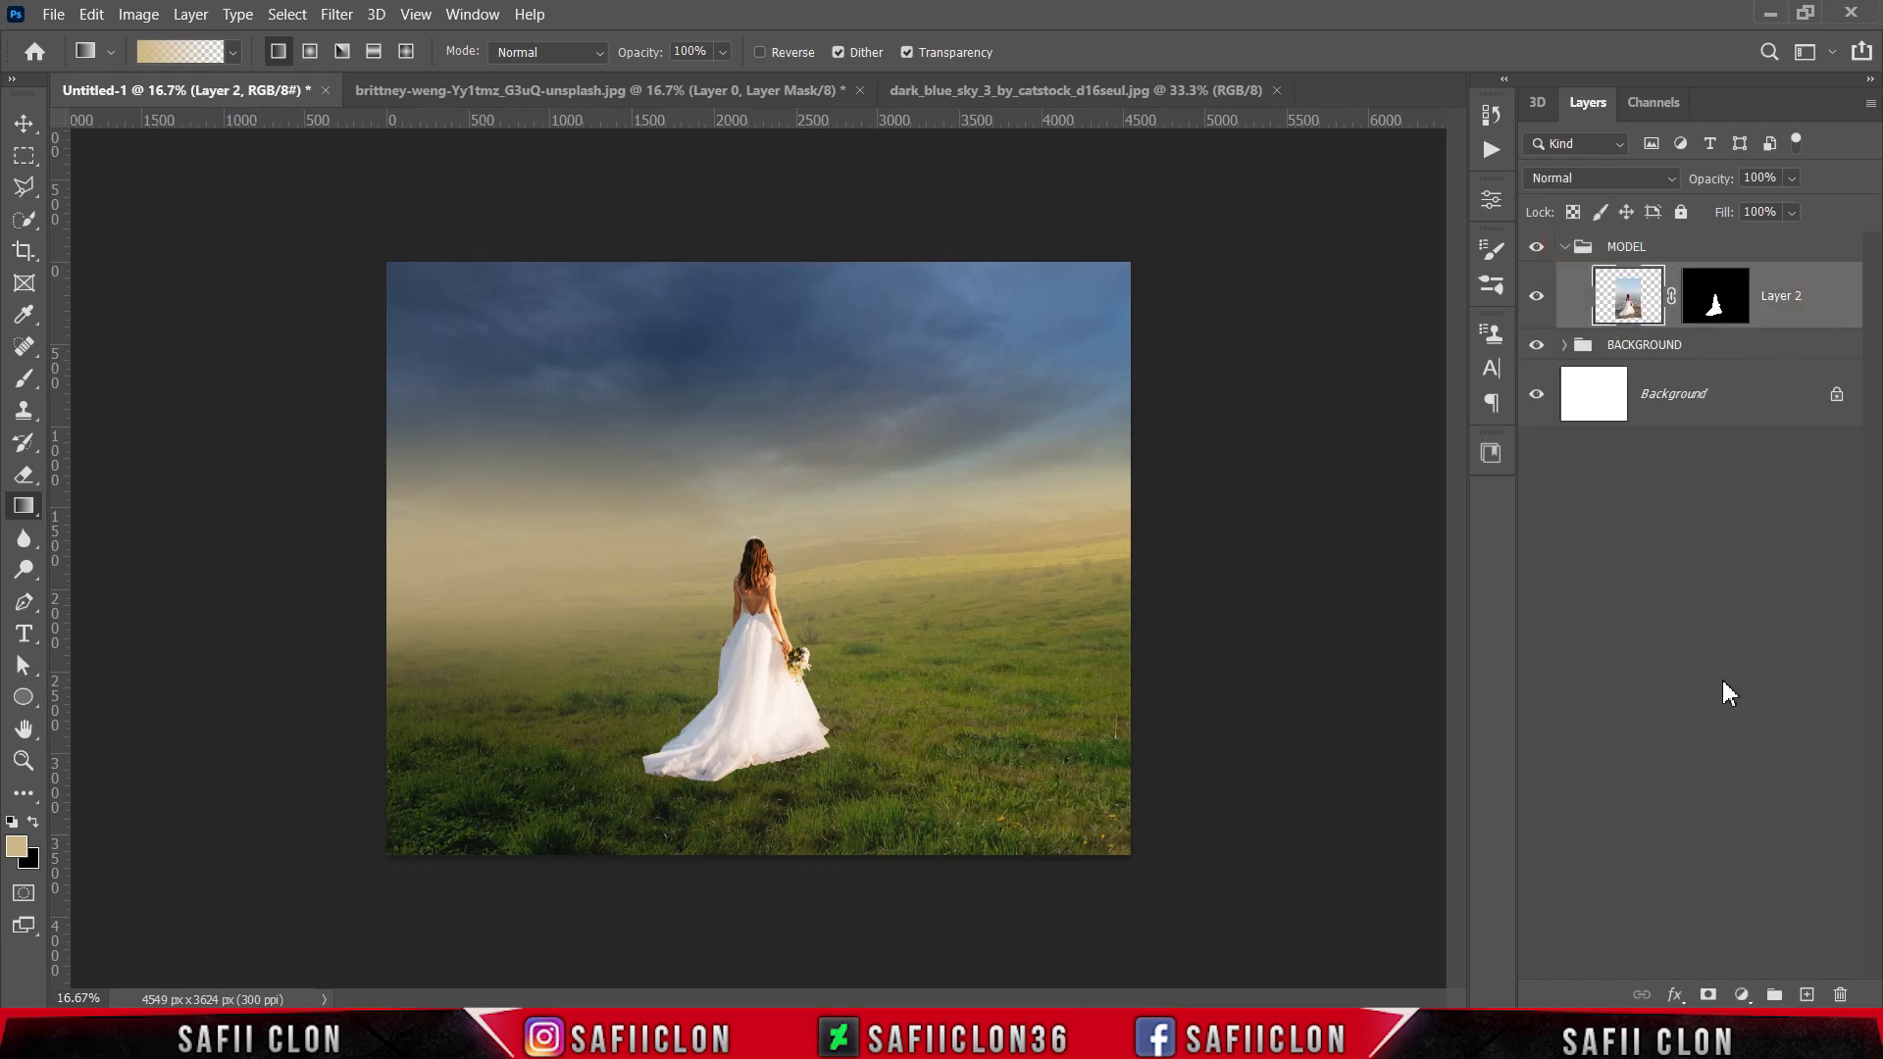
left_click(1742, 993)
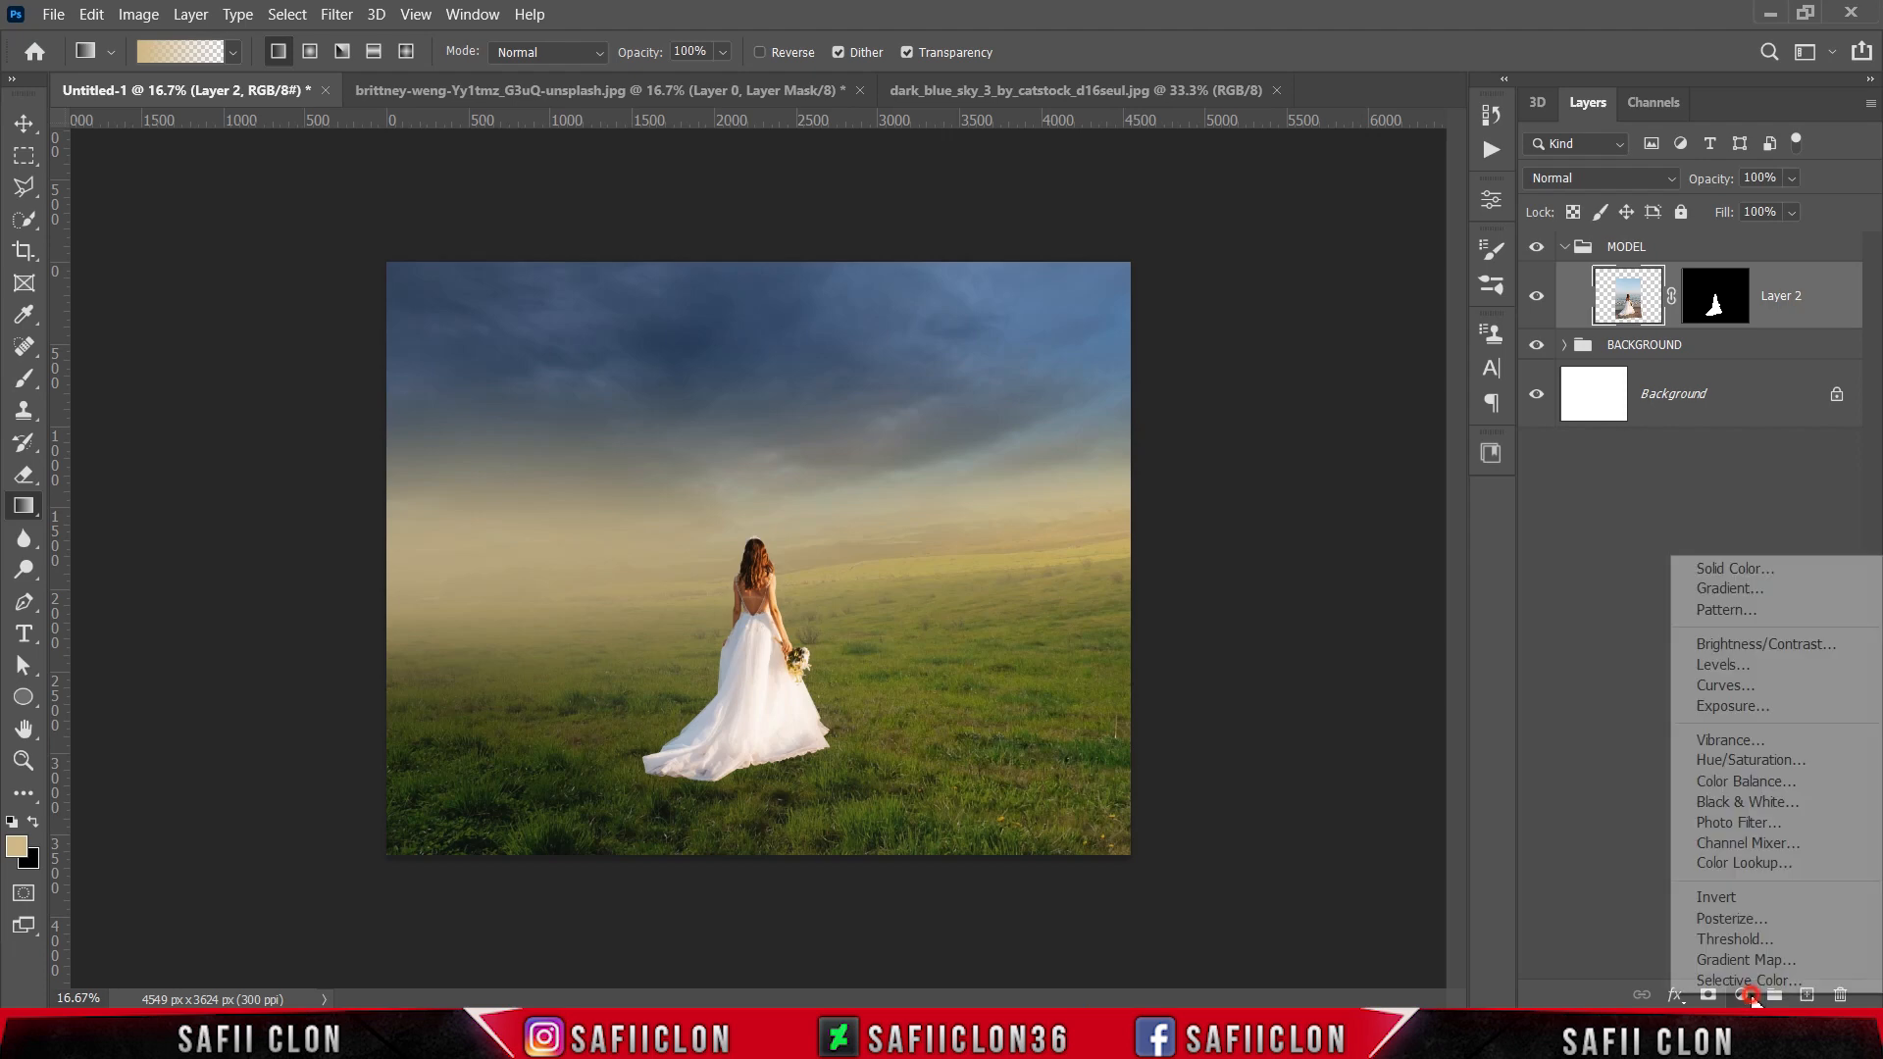
left_click(1734, 782)
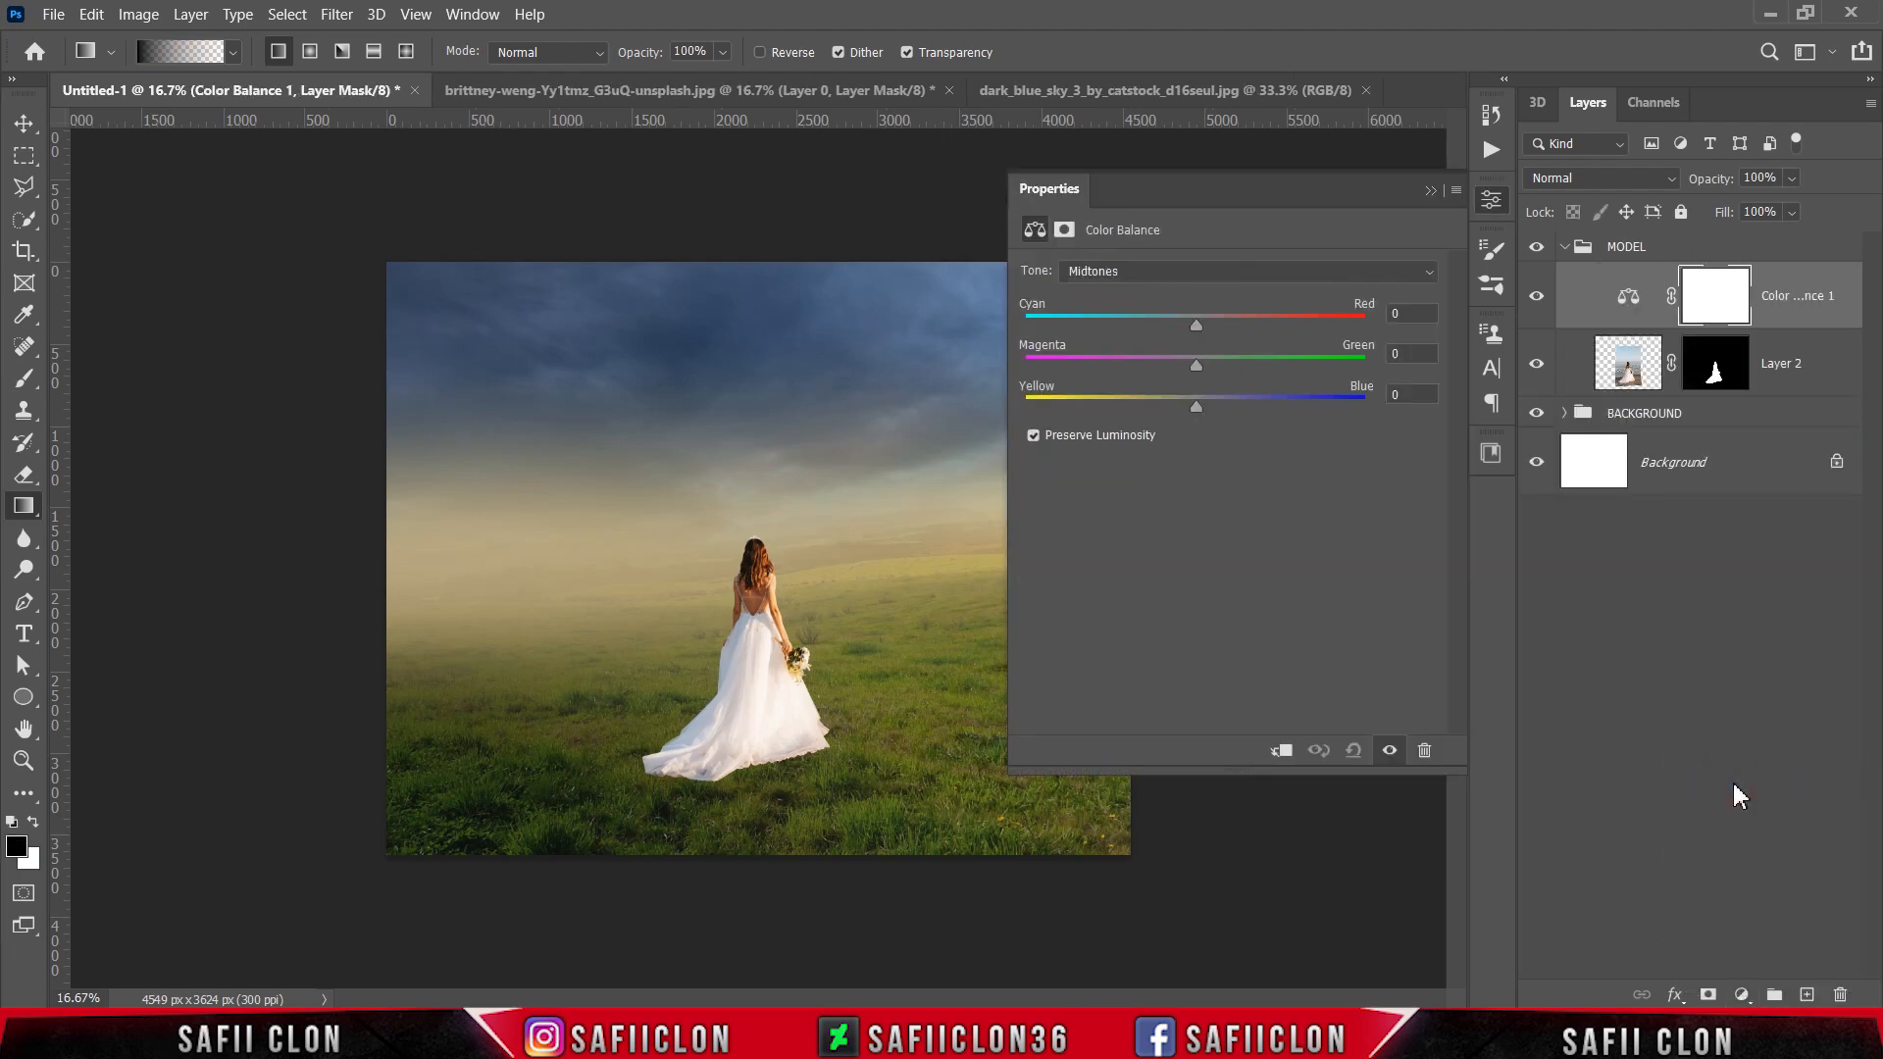
left_click(1277, 752)
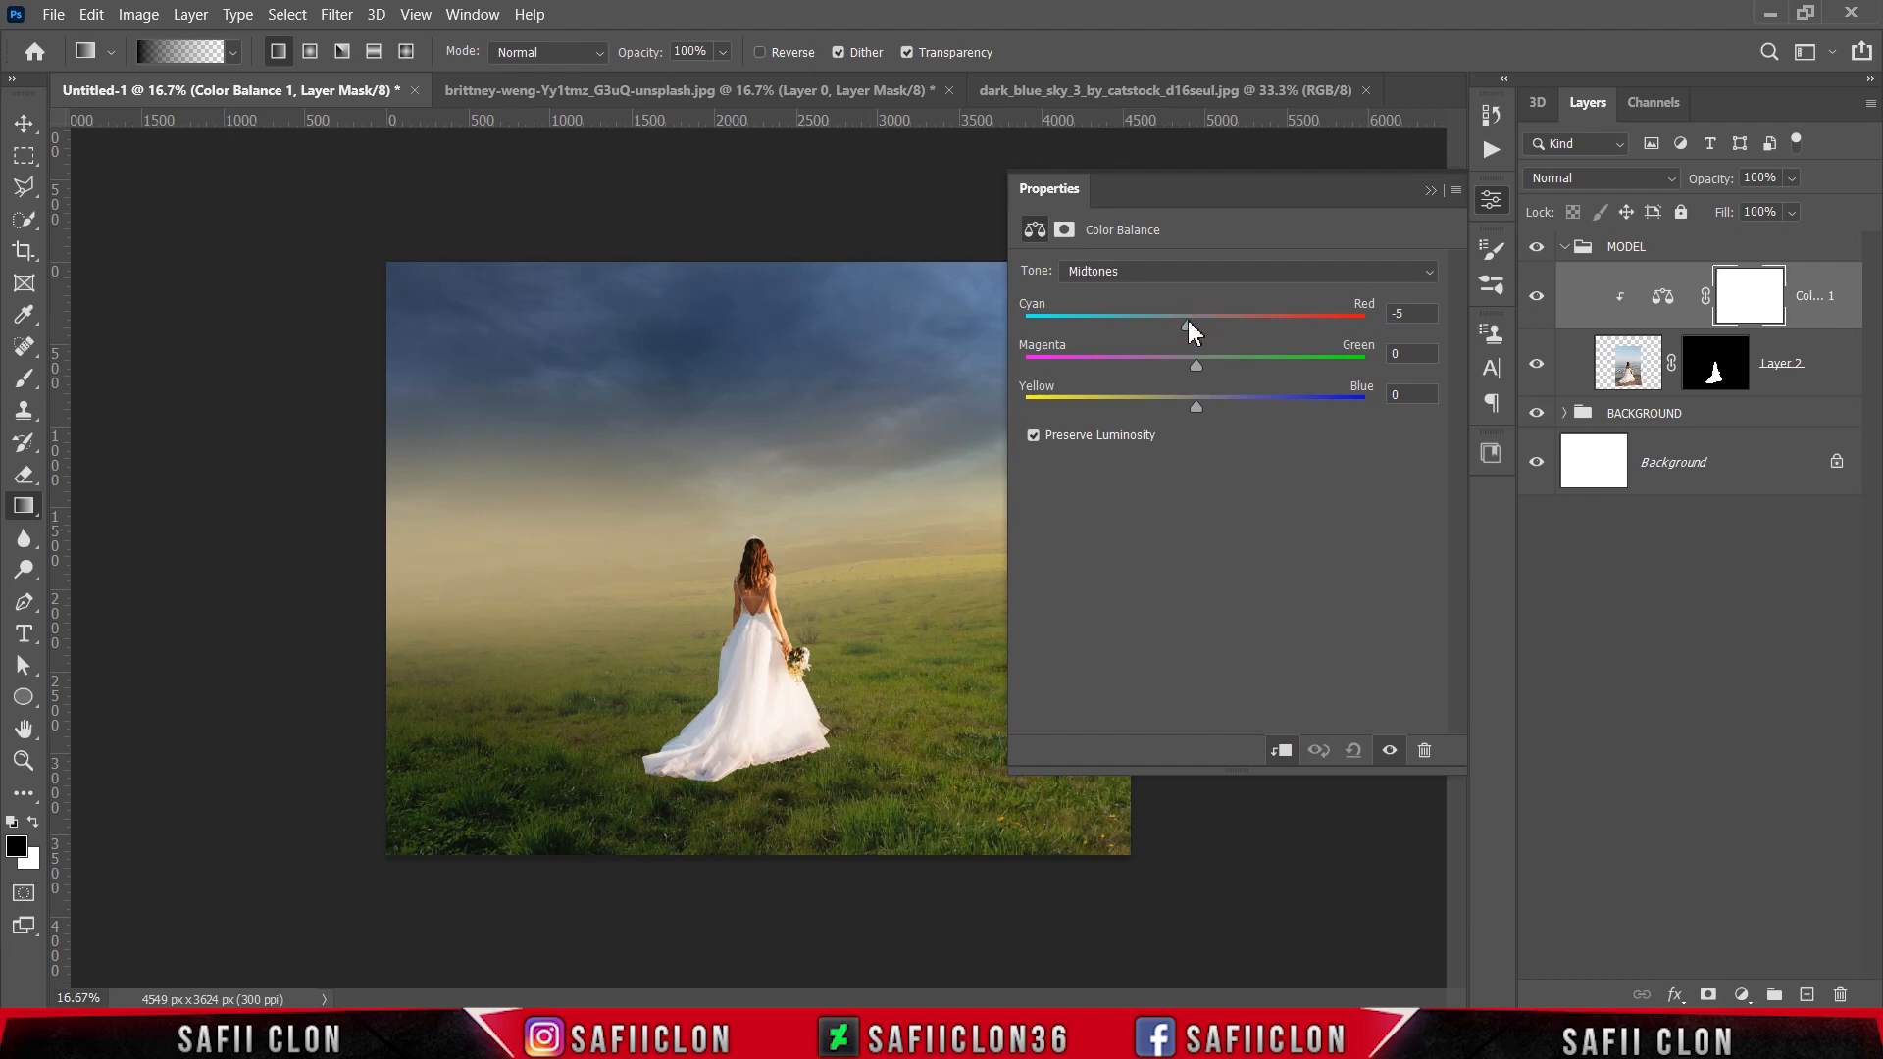
key("ctrl+plus")
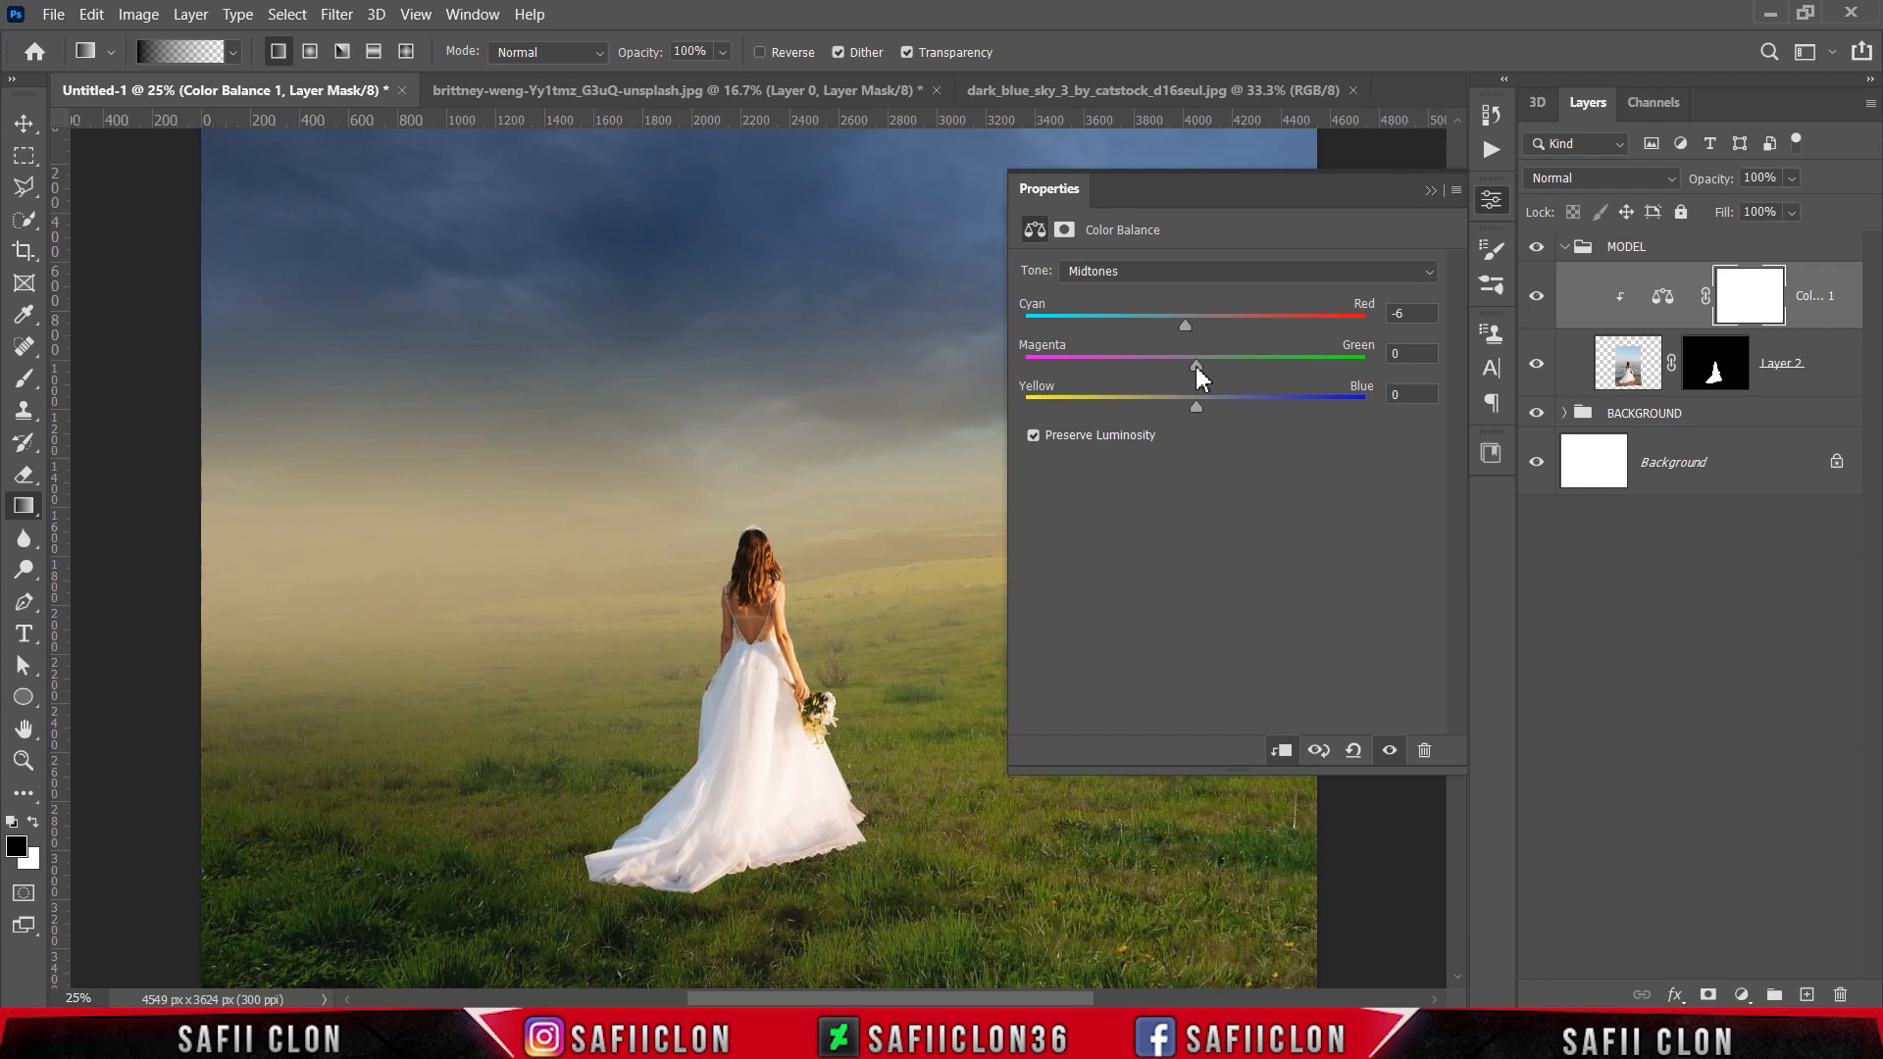
left_click_drag(1196, 367, 1169, 405)
Step: Adjust the Color Balance shadows on the bride, setting Magenta–Green to +8 and Yellow–Blue to -1
left_click(1202, 271)
left_click(1137, 292)
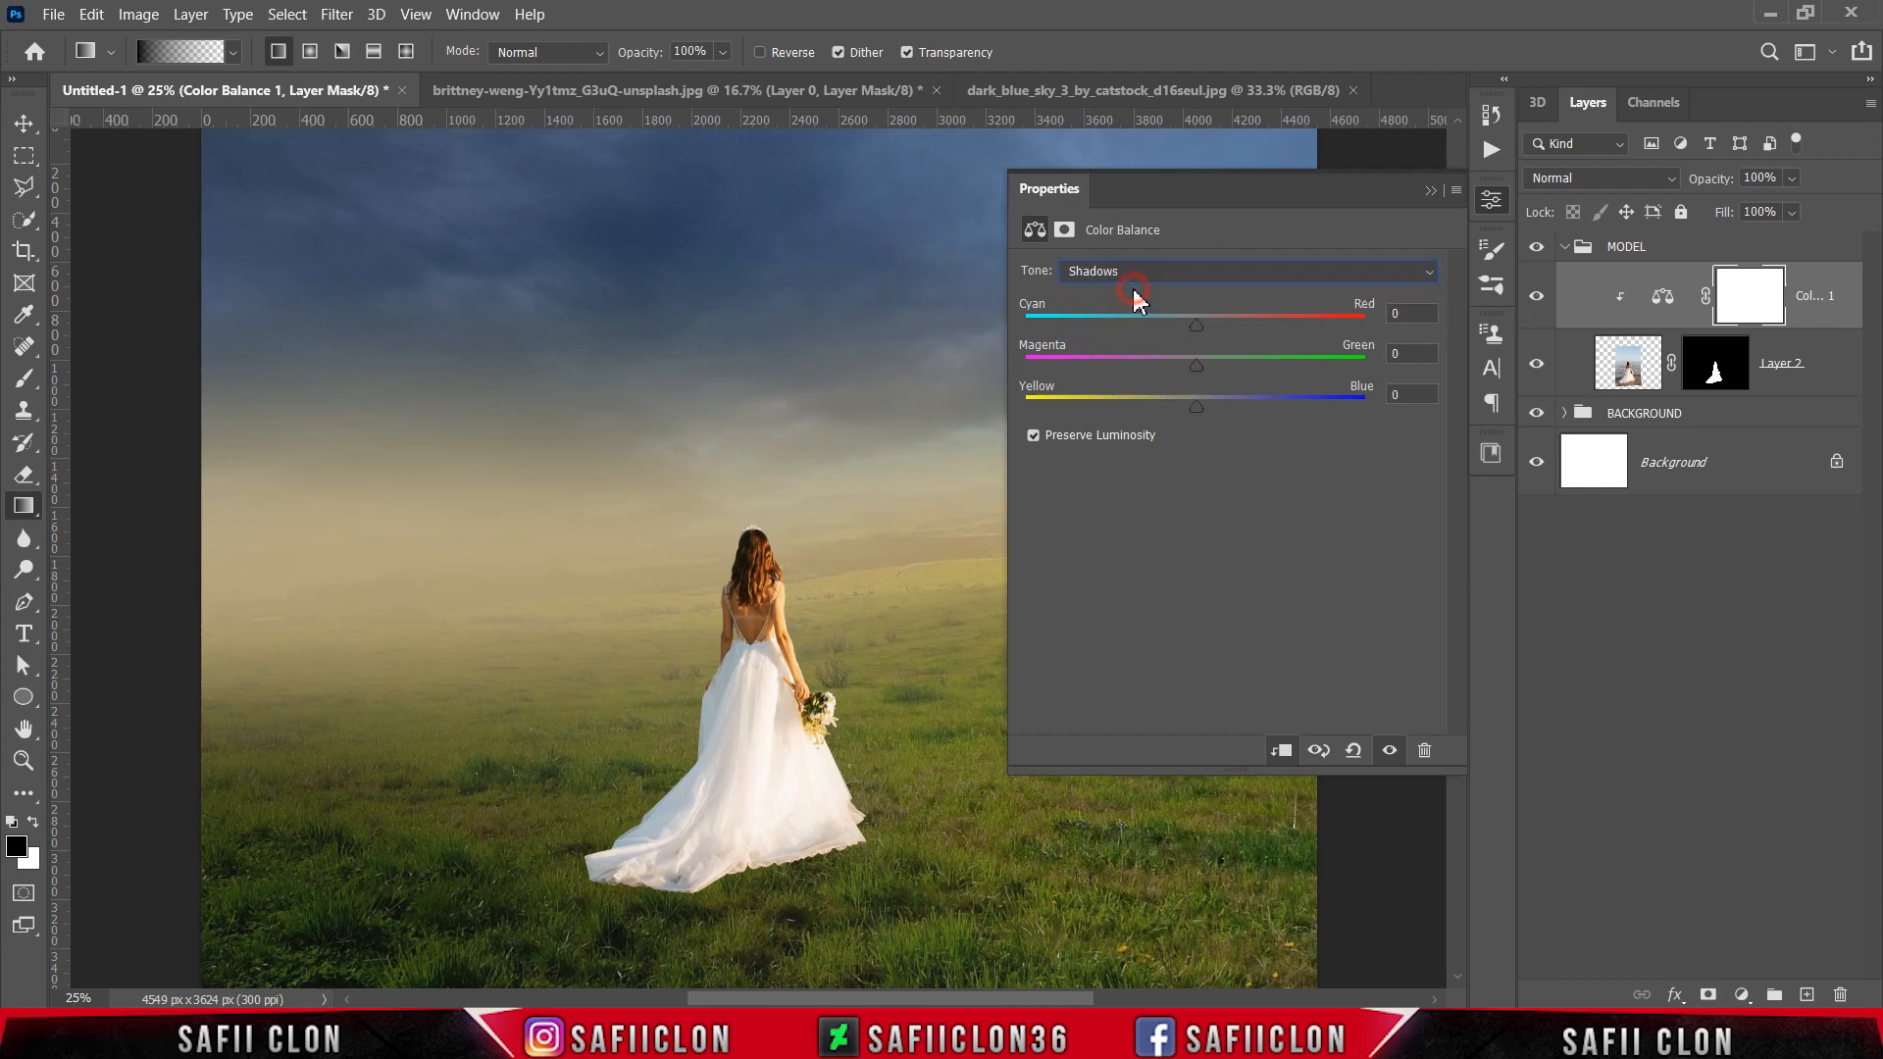
left_click_drag(1189, 331, 1204, 363)
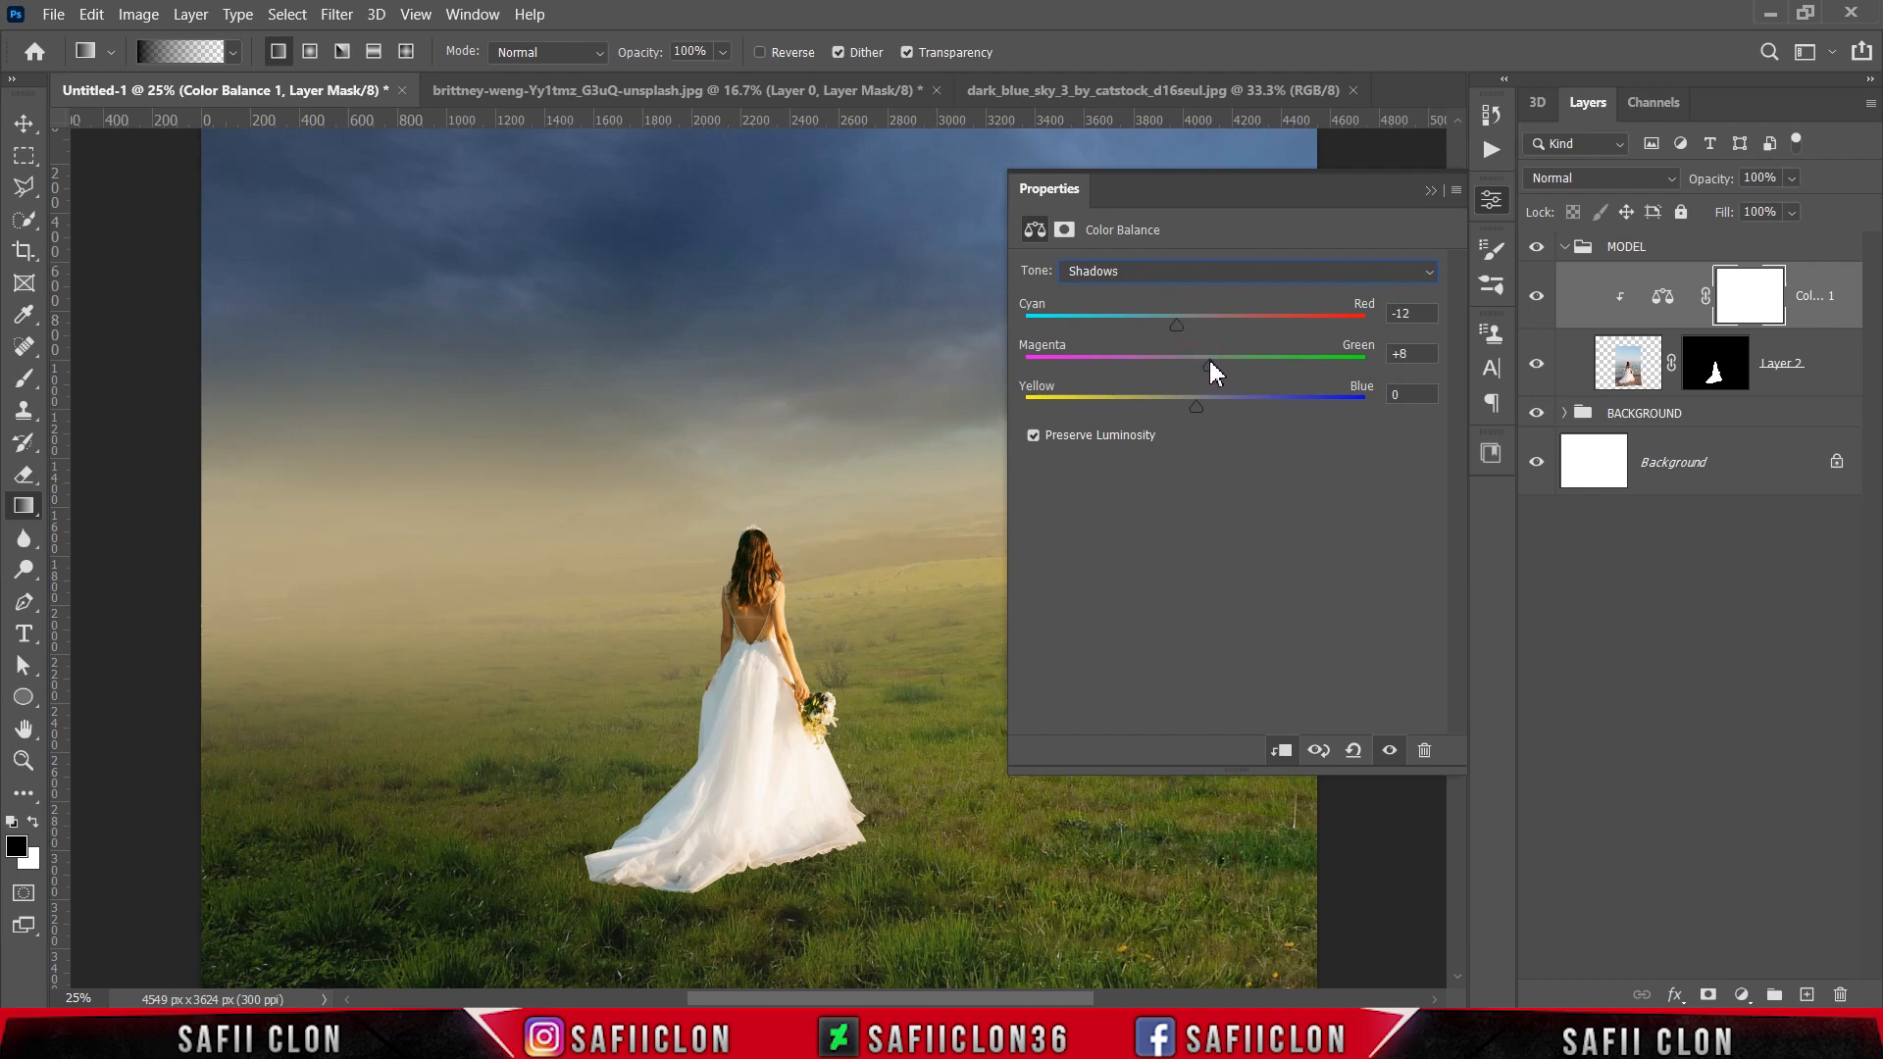
left_click_drag(1197, 400, 1196, 402)
Step: Open the tone range choices of the bride's Color Balance adjustment
left_click(1203, 276)
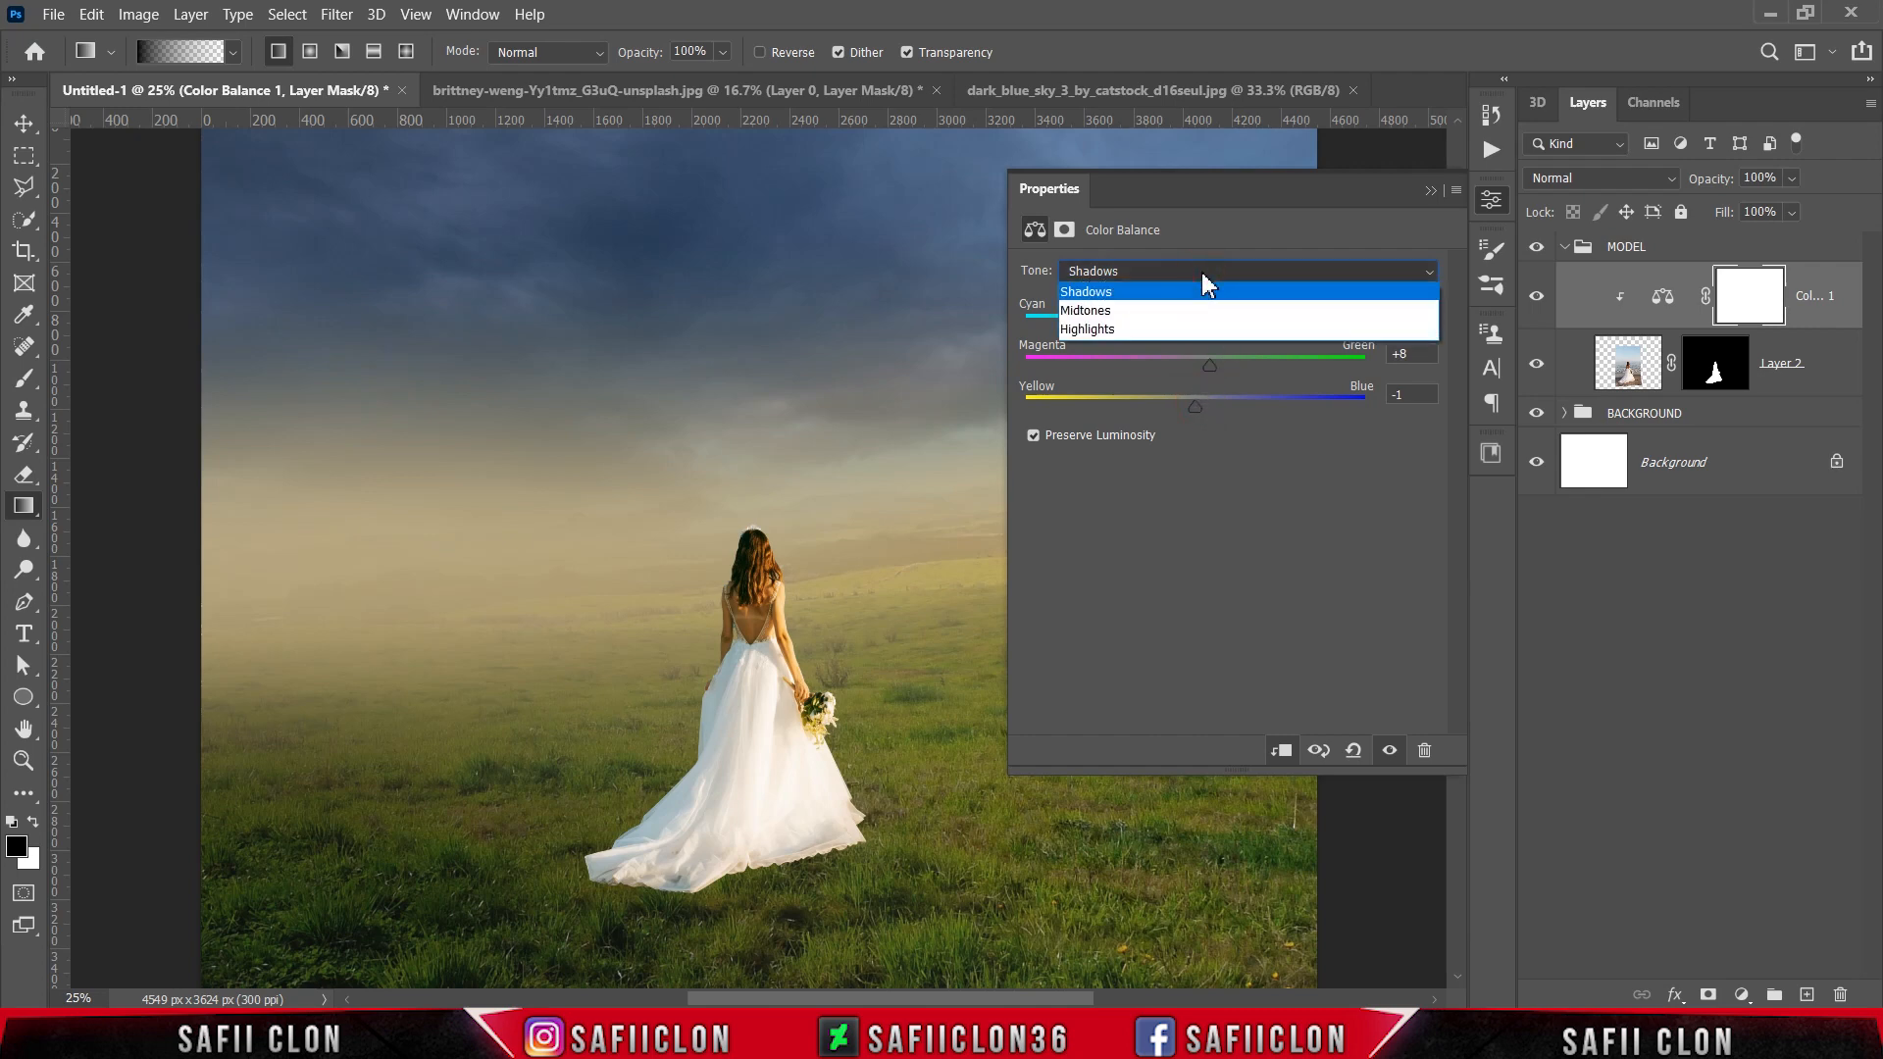
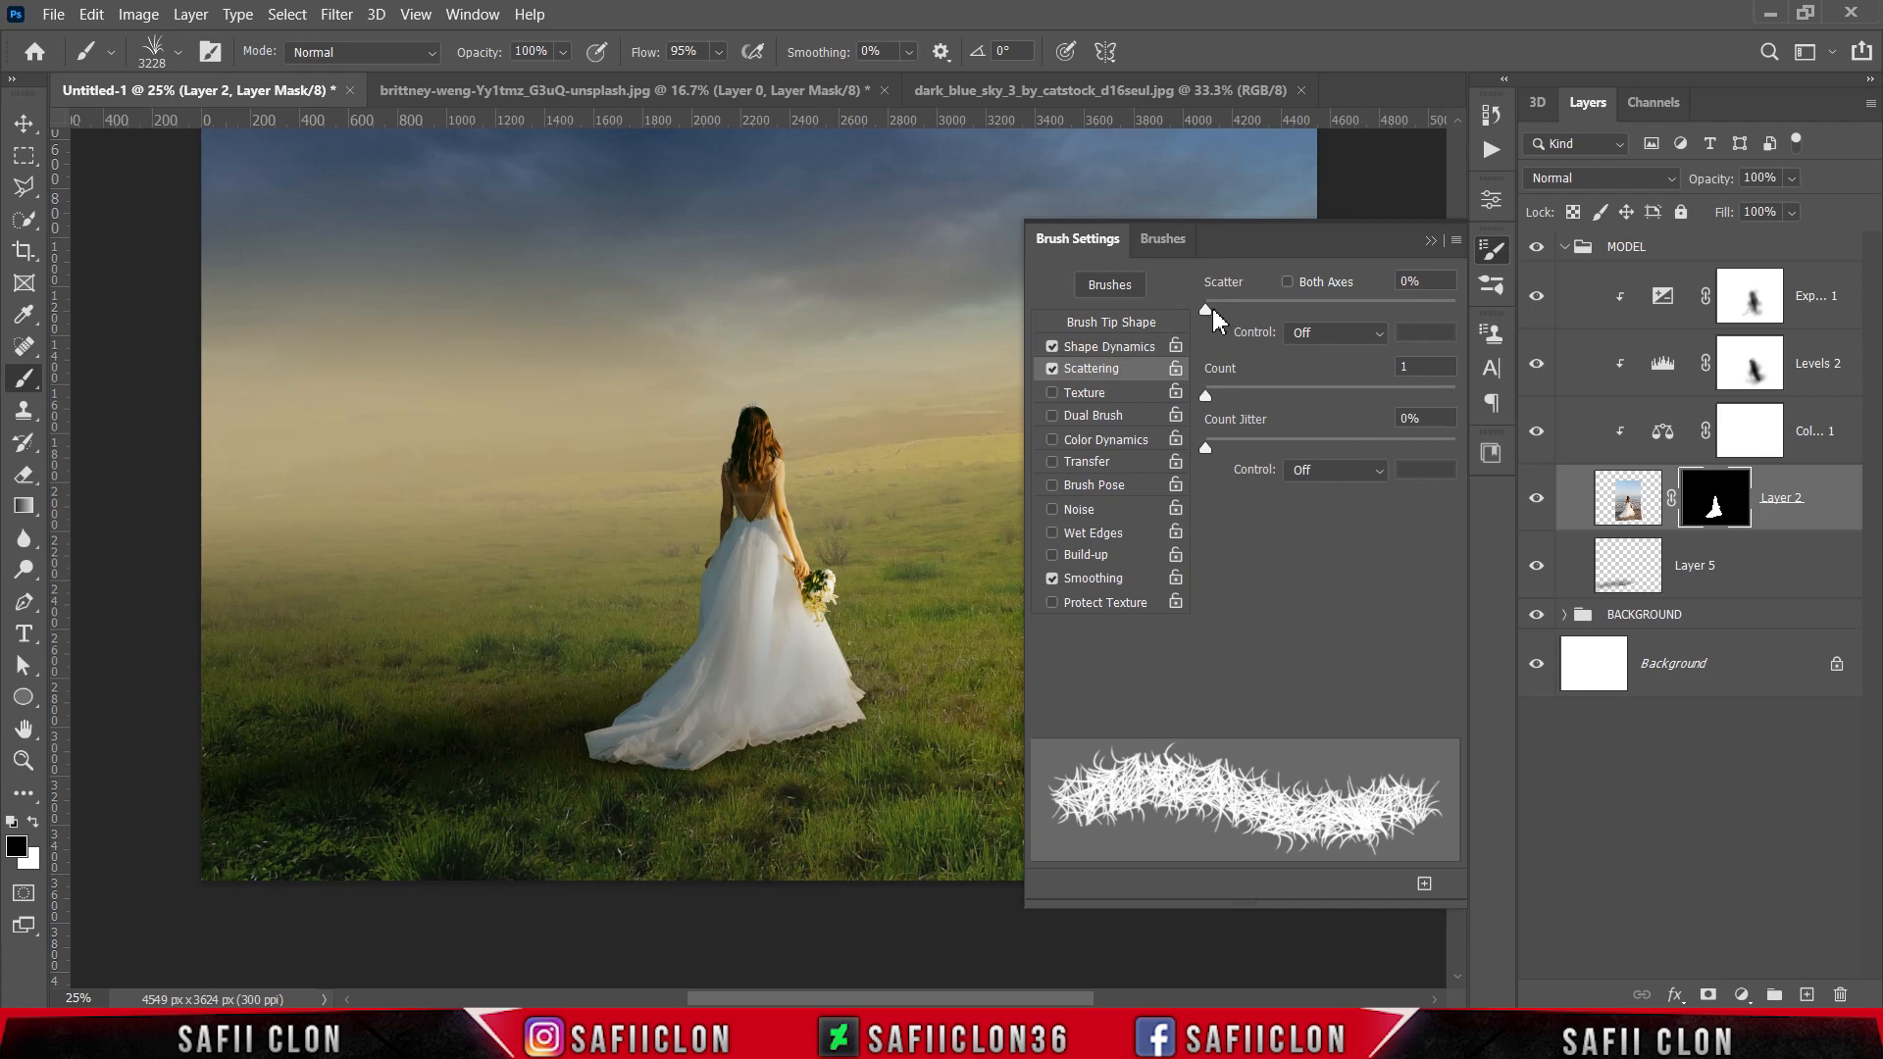
Step: Set the grass brush's Scatter to 49%, with Count and Count Jitter at their minimums, and close the brush settings
left_click_drag(1212, 310, 1220, 334)
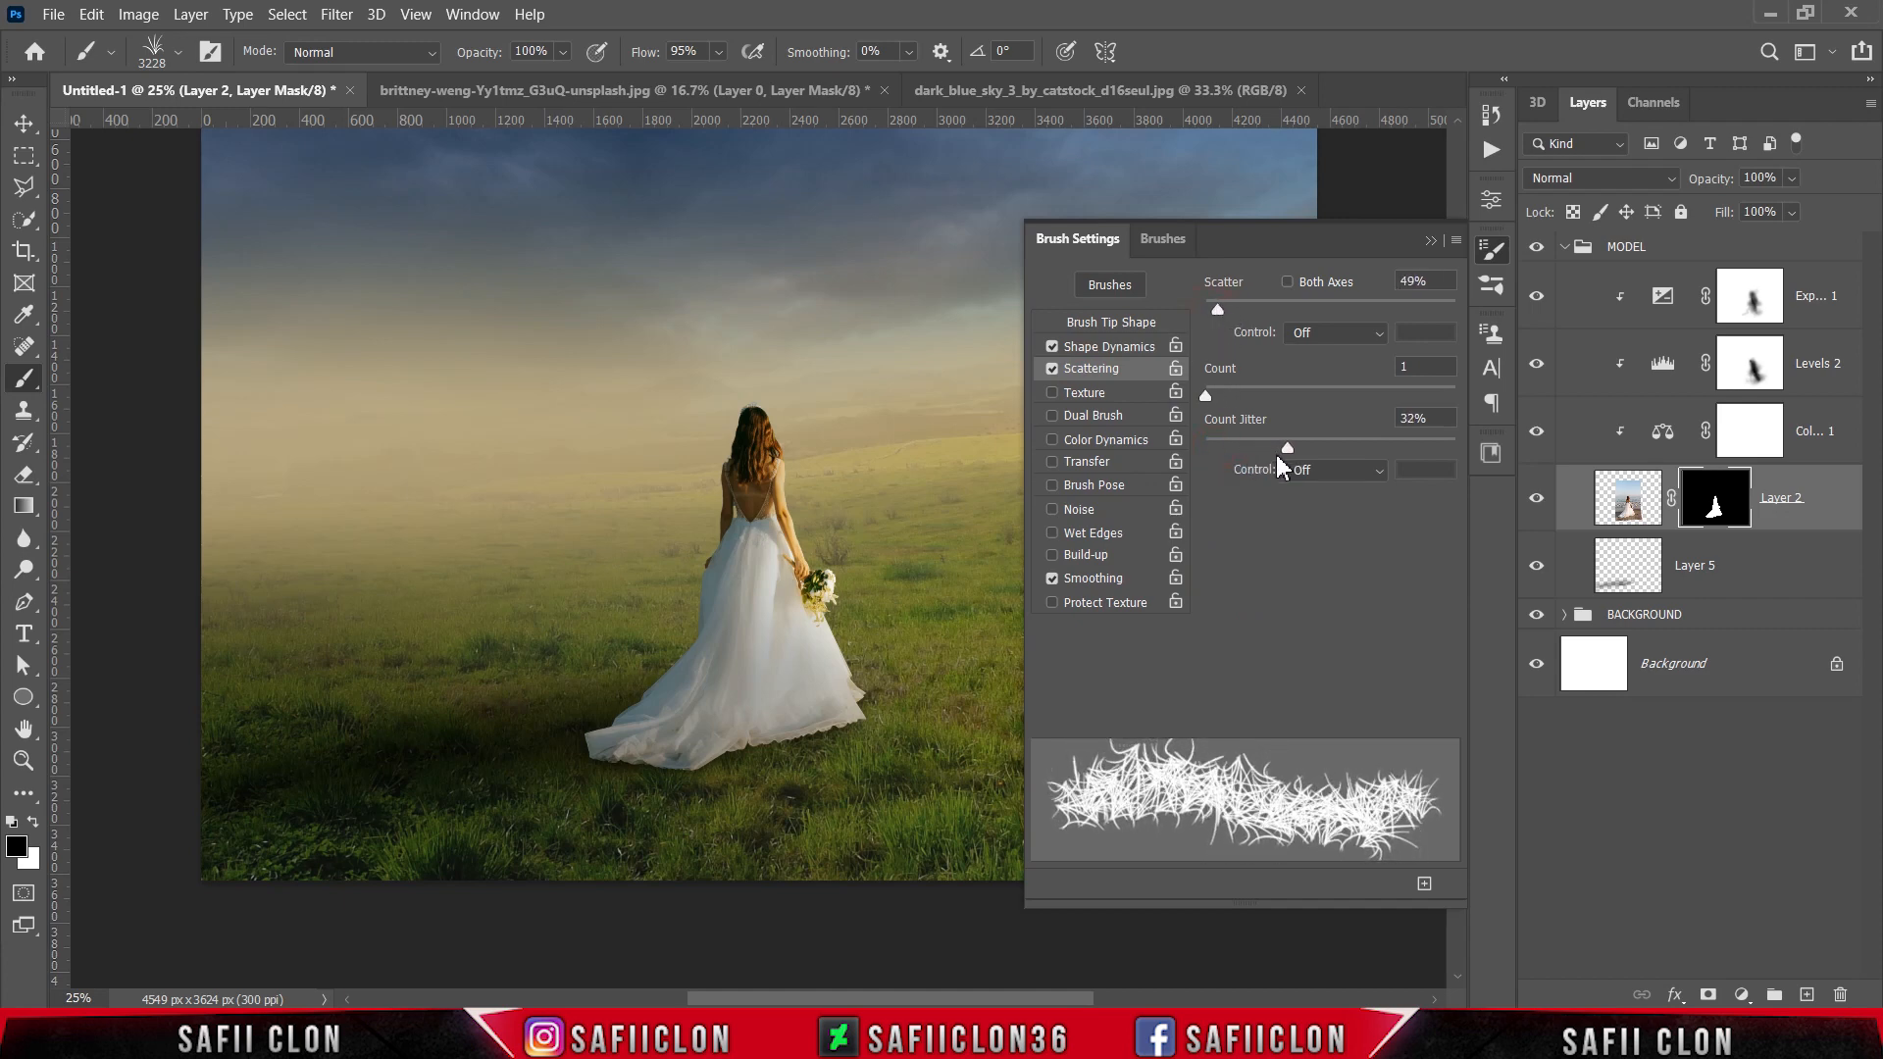
left_click_drag(1278, 459, 1184, 468)
left_click_drag(1214, 396, 1207, 395)
left_click(1431, 242)
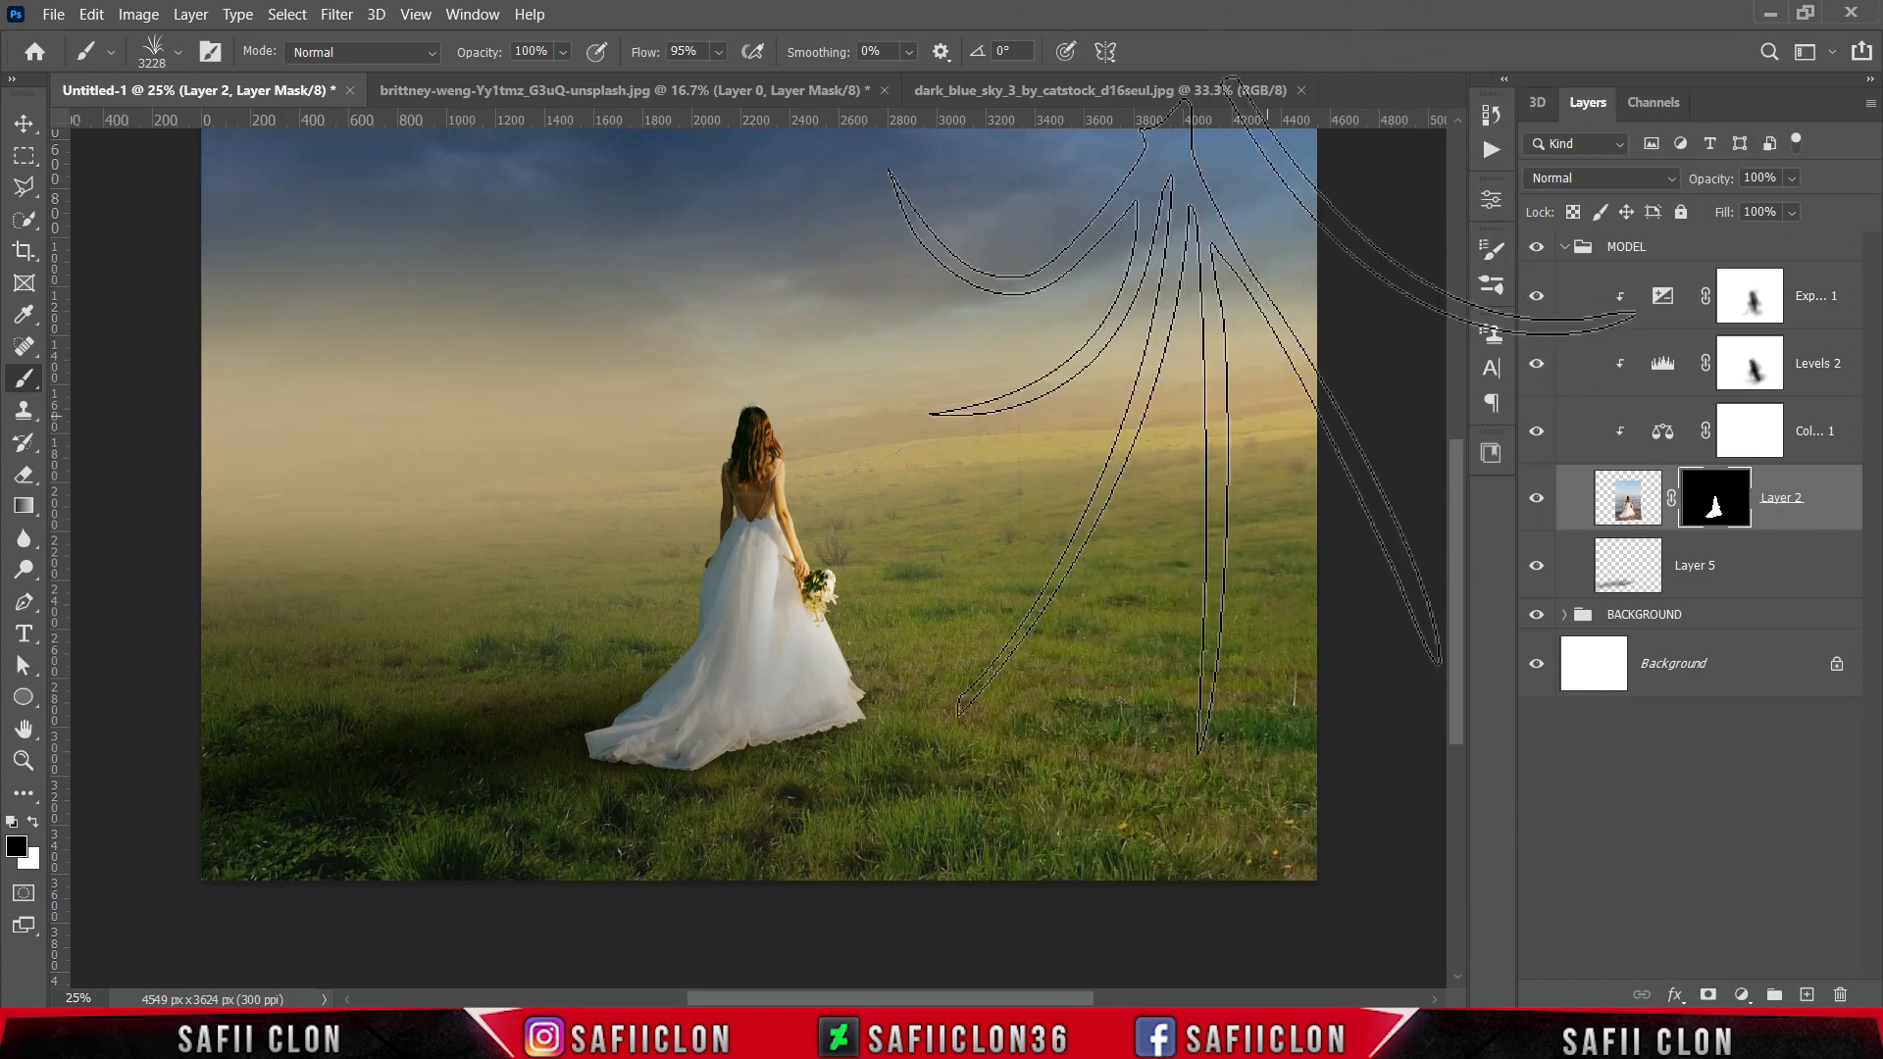
Step: Reduce the grass brush size to 354 px
key("bracketleft")
key("bracketleft")
key("bracketleft")
key("bracketleft")
key("bracketleft")
key("bracketleft")
key("bracketleft")
key("bracketleft")
key("bracketleft")
key("bracketleft")
key("bracketleft")
key("bracketleft")
key("bracketleft")
key("bracketleft")
key("bracketleft")
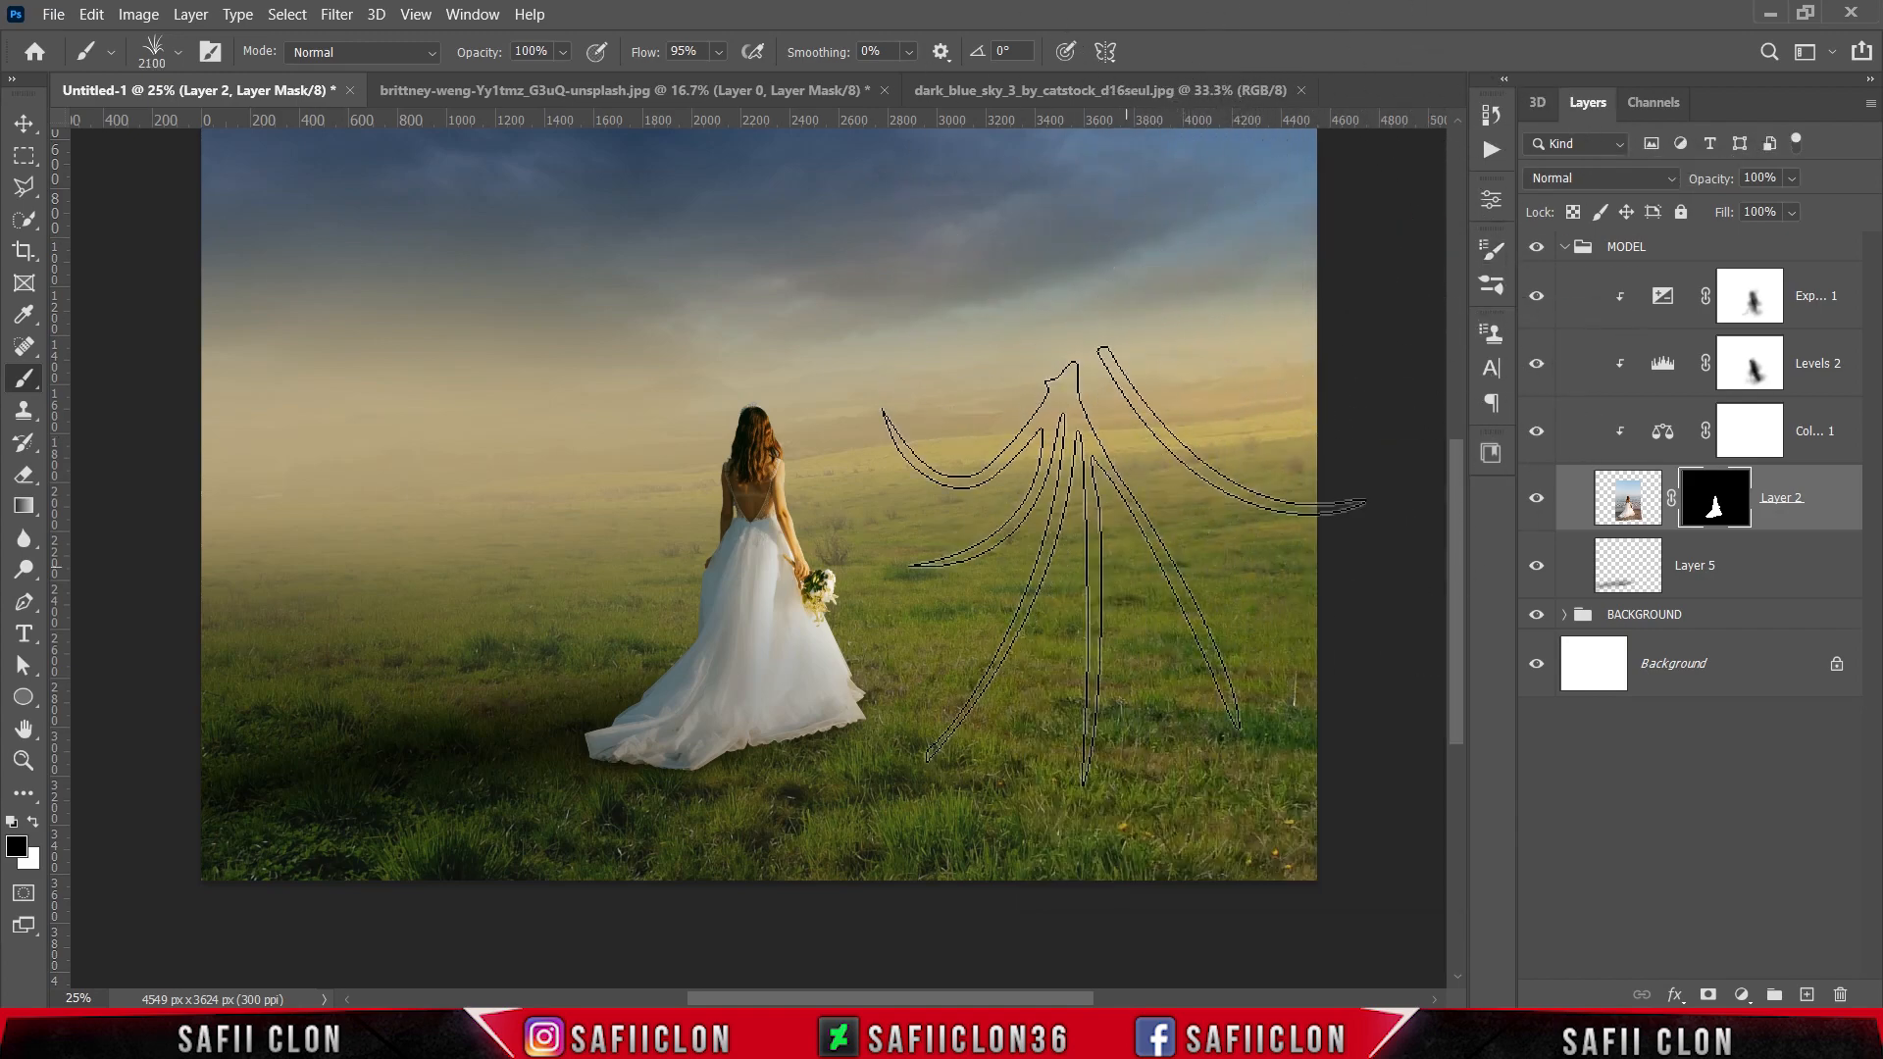
left_click(179, 53)
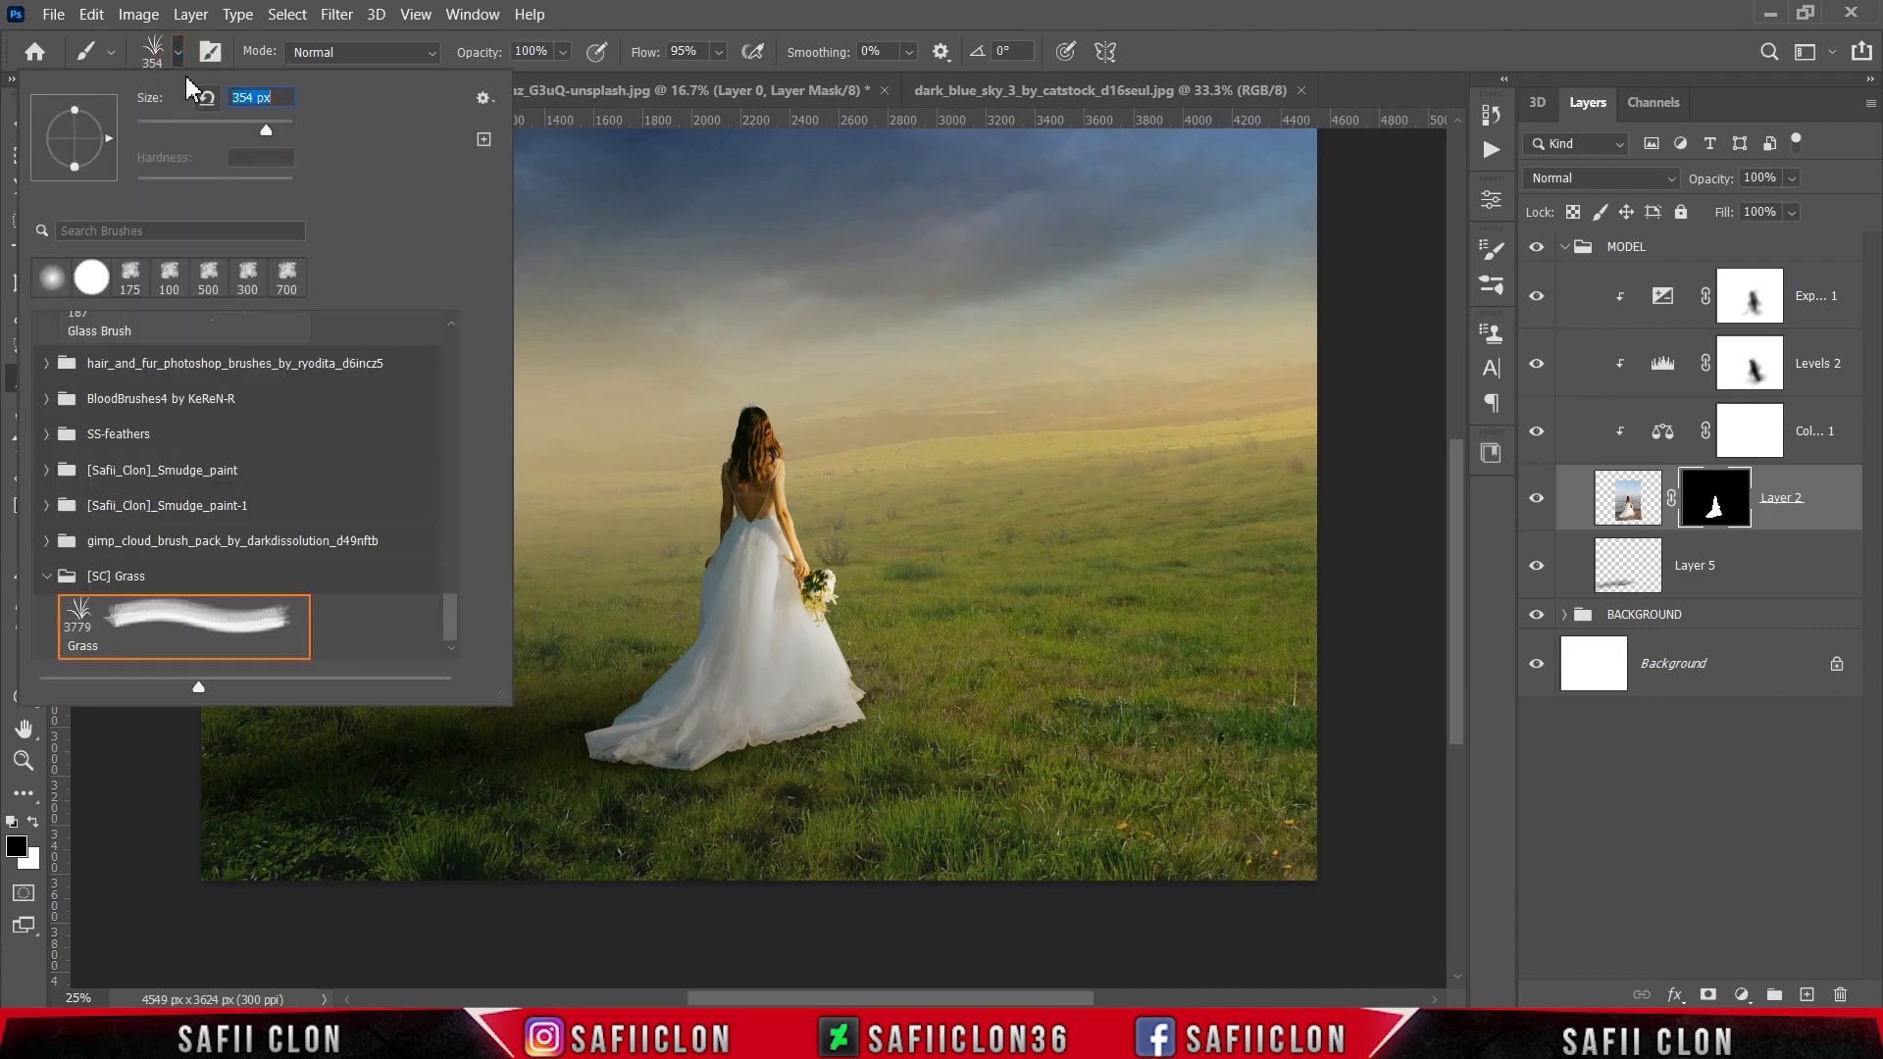
key("Return")
Step: Paint black on Layer 2's mask with the grass brush at 100 px around the dress hem's right corner
scroll(799, 594, "up", 1)
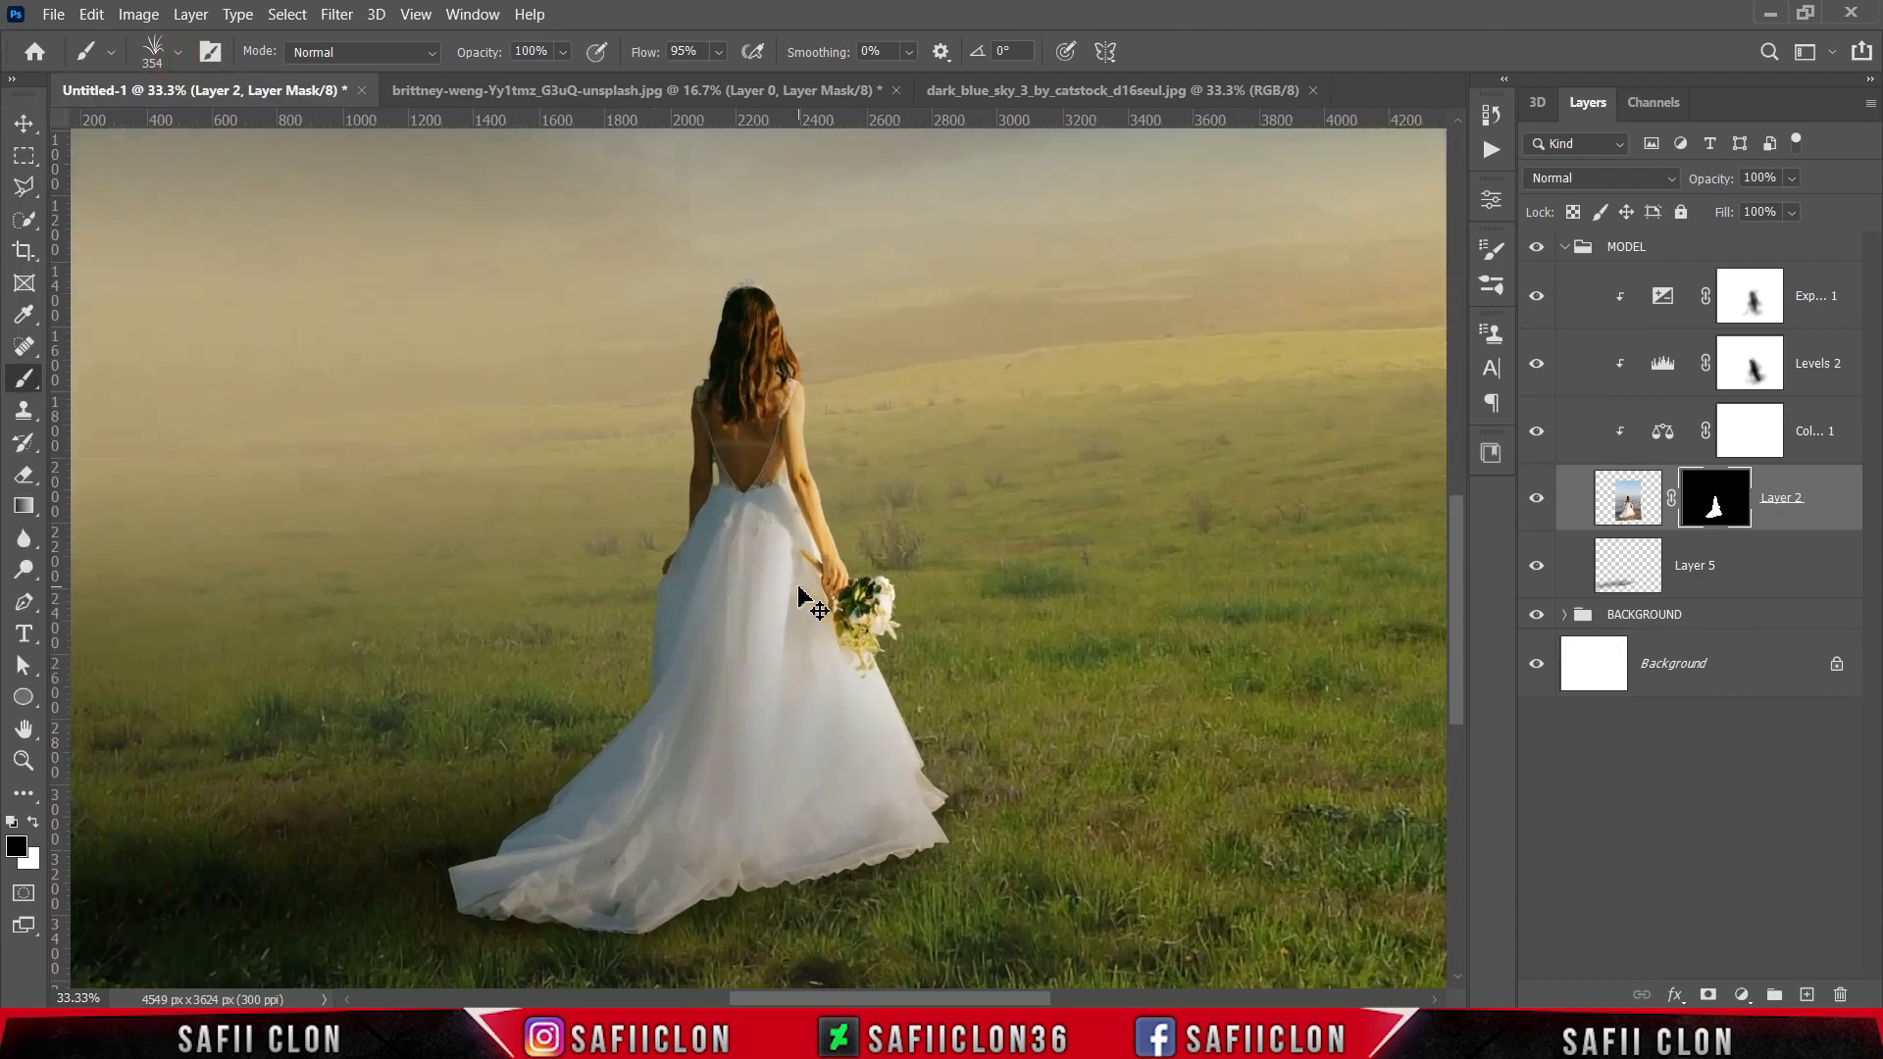
key("ctrl+plus")
scroll(828, 608, "down", 3)
key("bracketleft")
key("bracketleft")
key("bracketleft")
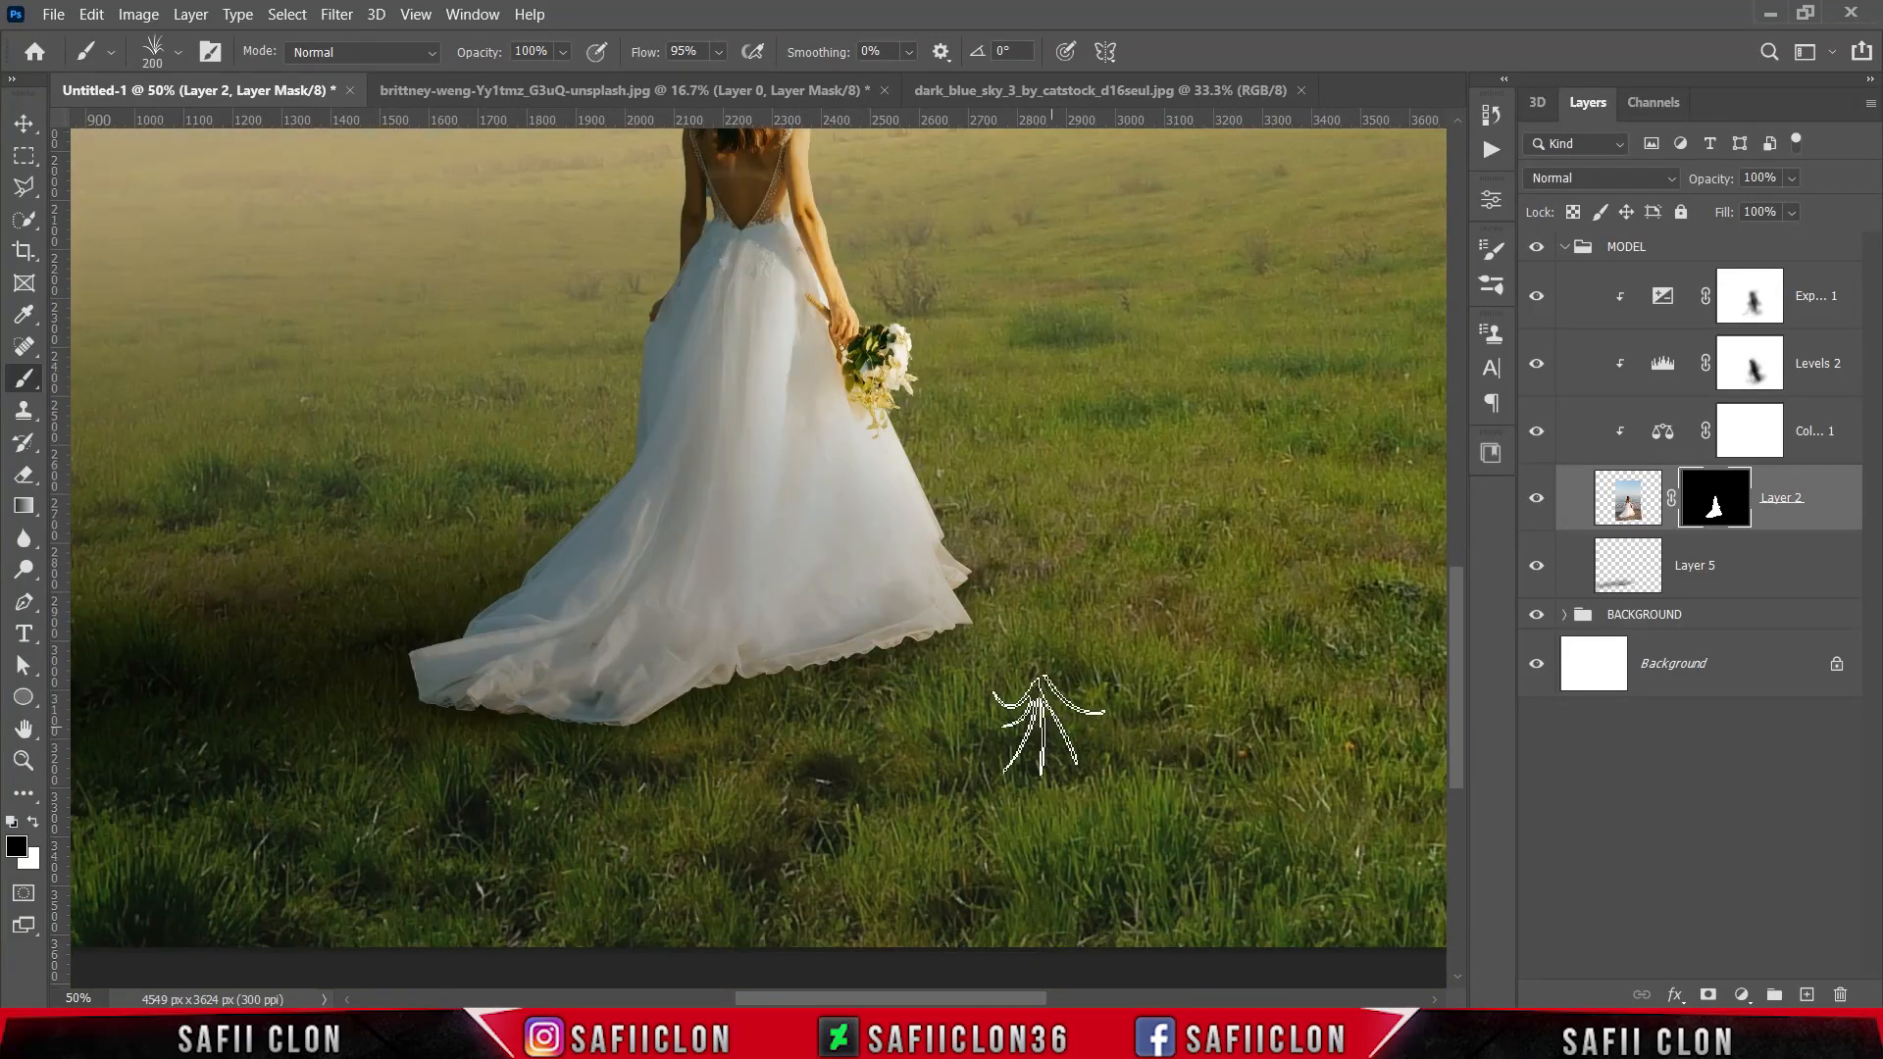
key("bracketleft")
key("bracketleft")
key("bracketleft")
key("bracketleft")
mouse_move(940, 647)
left_mouse_down()
mouse_move(971, 631)
mouse_move(976, 647)
left_mouse_up()
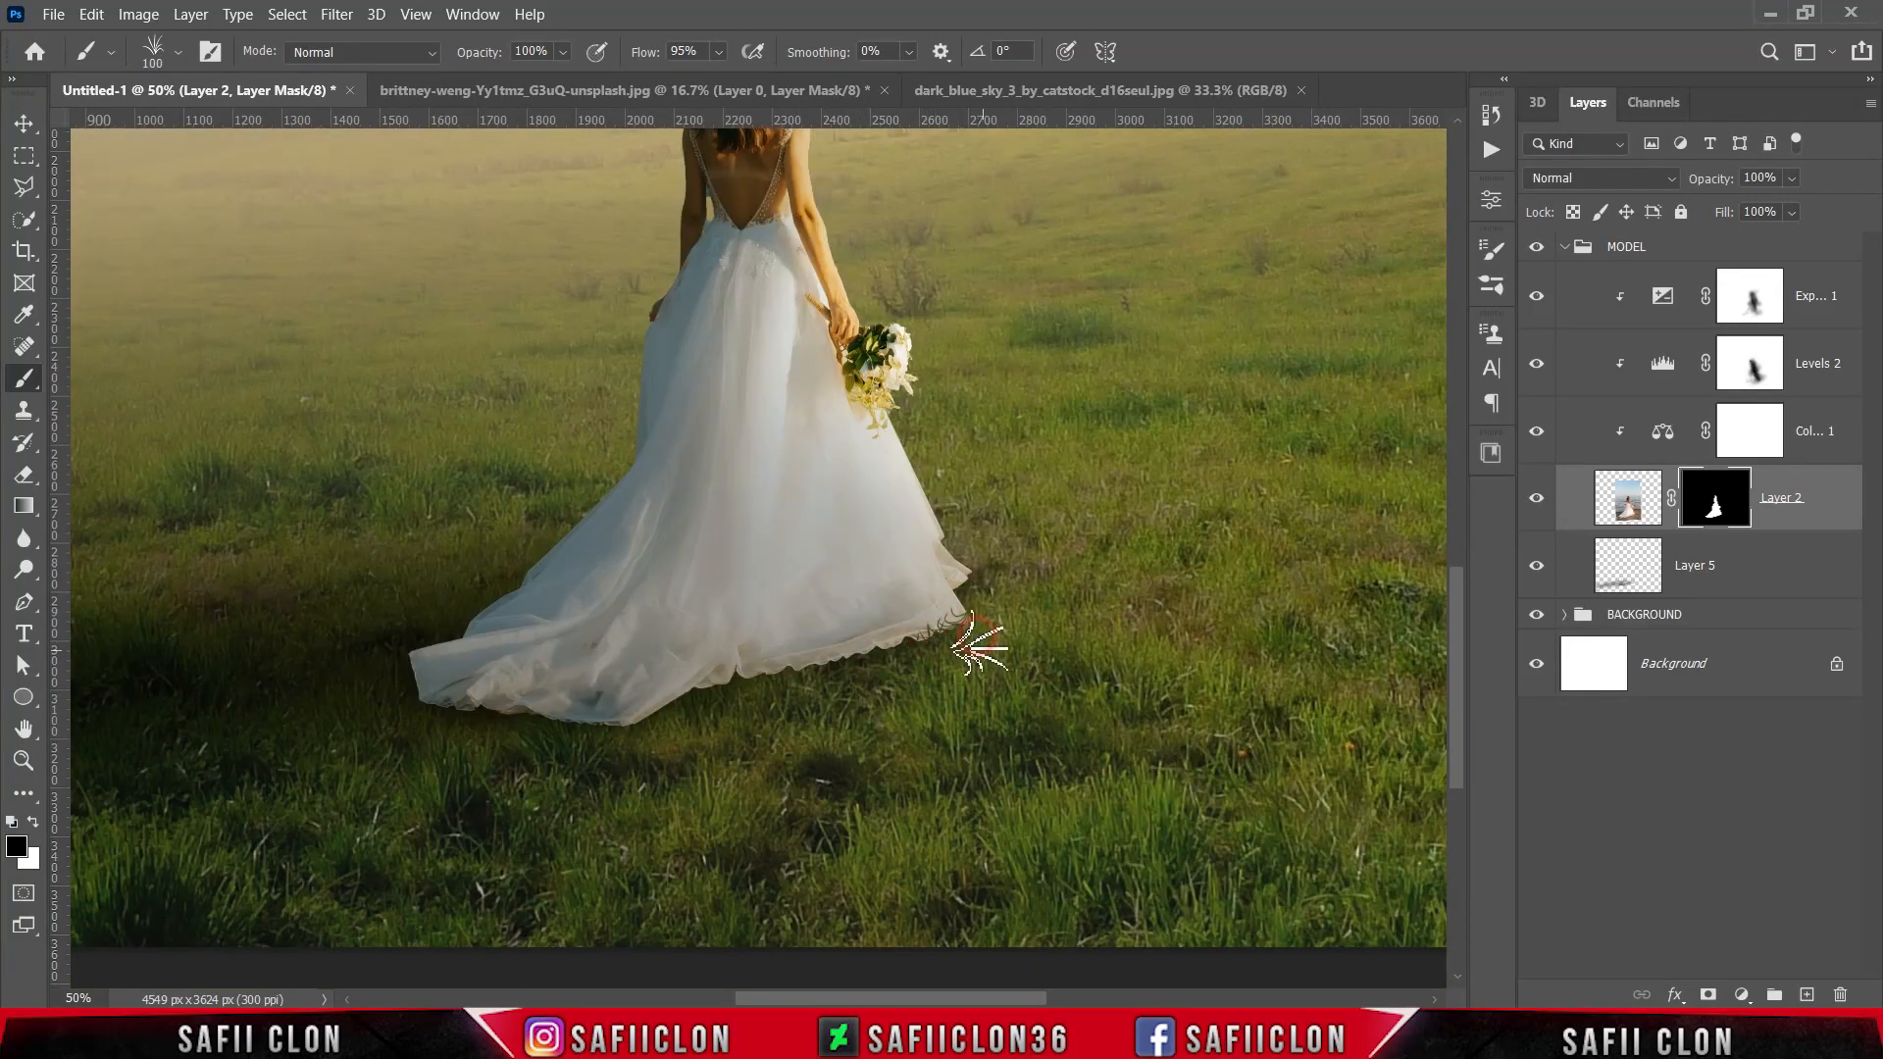
Step: Mask grass blades into the middle hem and the train's lower edge with the grass brush at 50 to 80 px
key("bracketleft")
key("bracketleft")
key("bracketleft")
key("bracketleft")
key("bracketleft")
left_click_drag(832, 665, 899, 650)
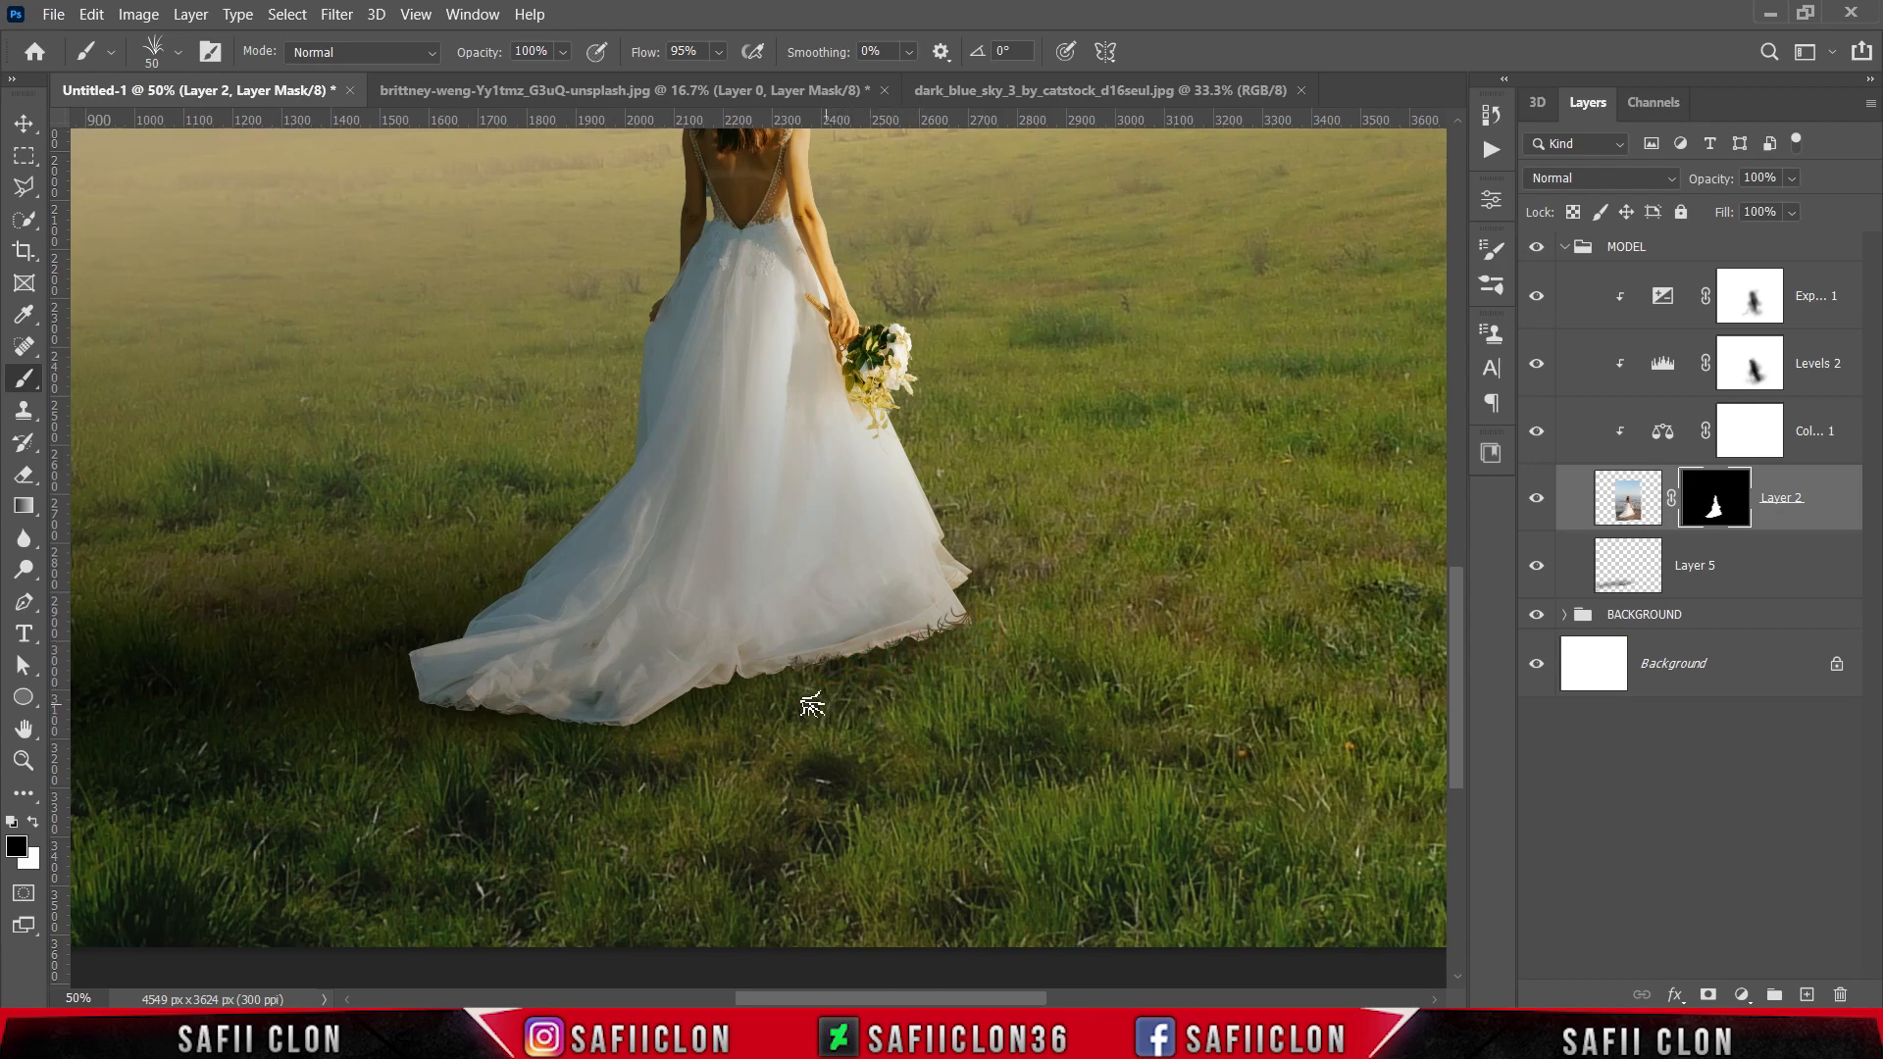
key("bracketright")
key("bracketright")
mouse_move(718, 696)
left_mouse_down()
mouse_move(682, 721)
mouse_move(496, 744)
mouse_move(467, 710)
mouse_move(424, 715)
left_mouse_up()
key("bracketright")
left_click(517, 727)
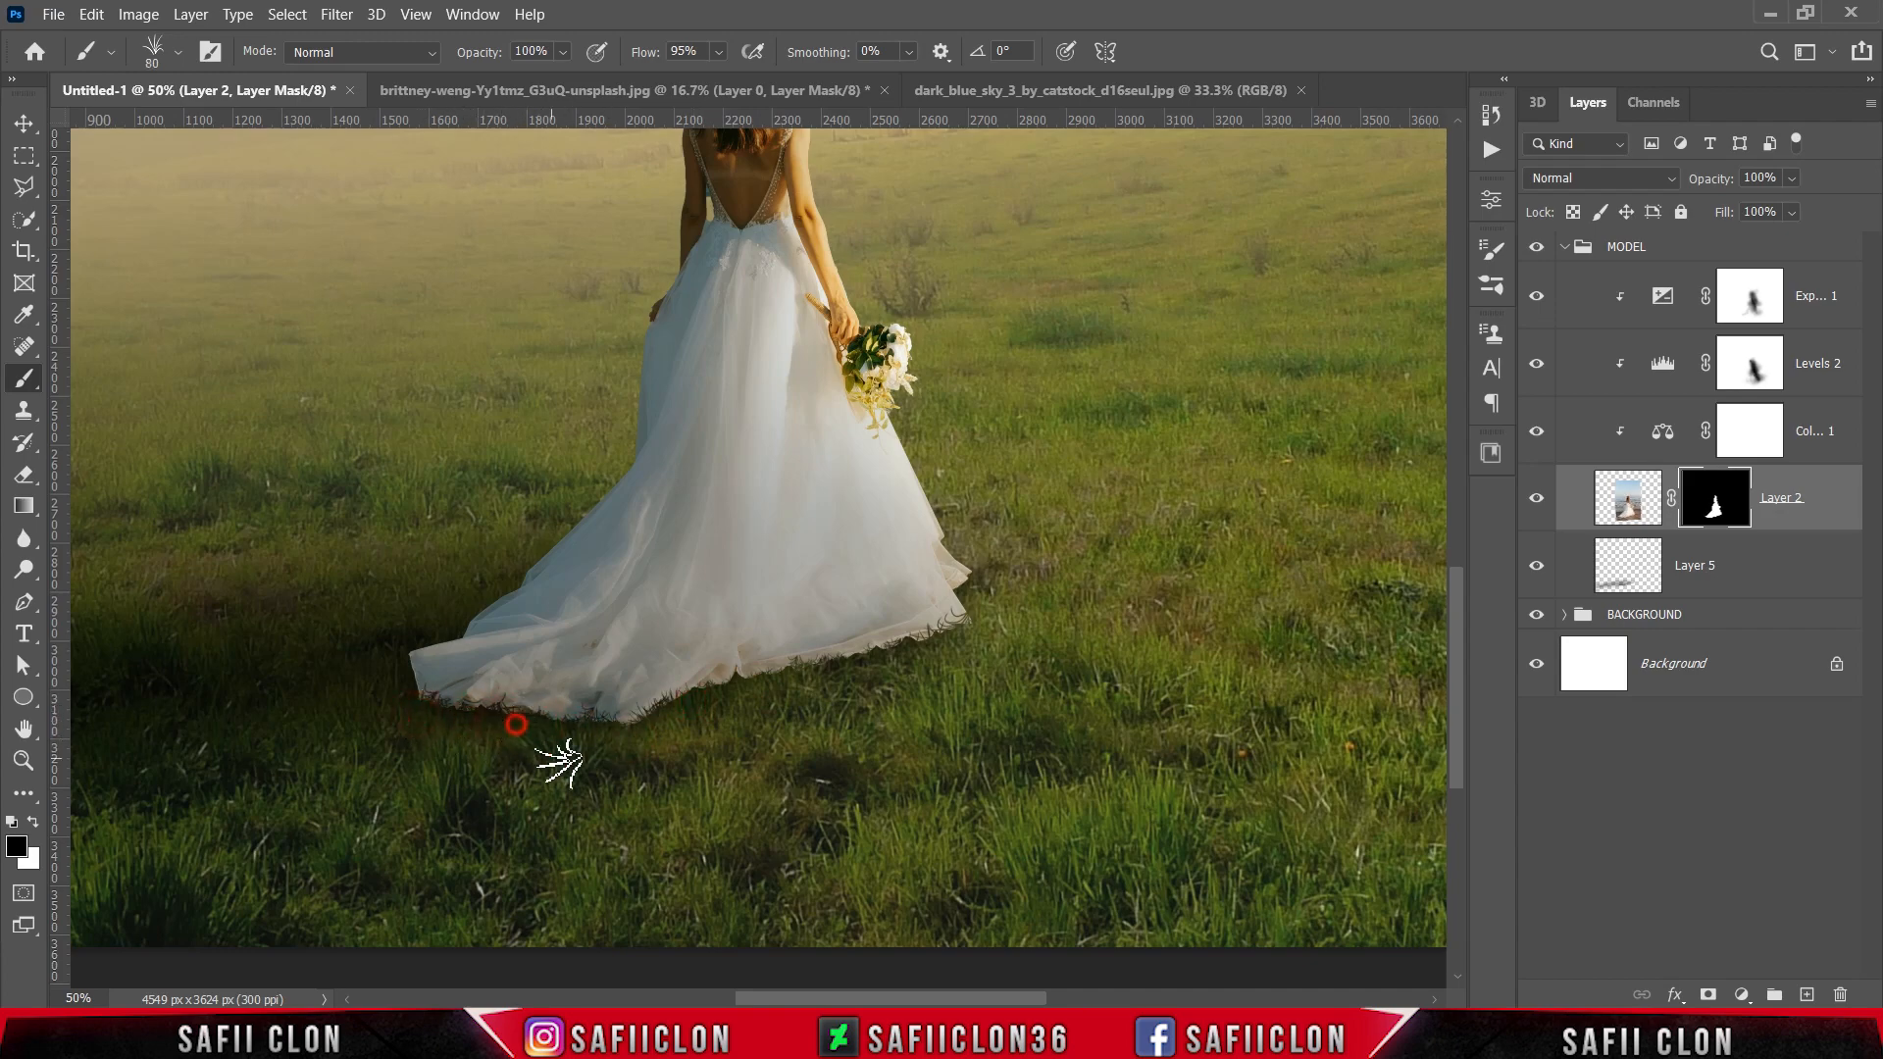
left_click(971, 586)
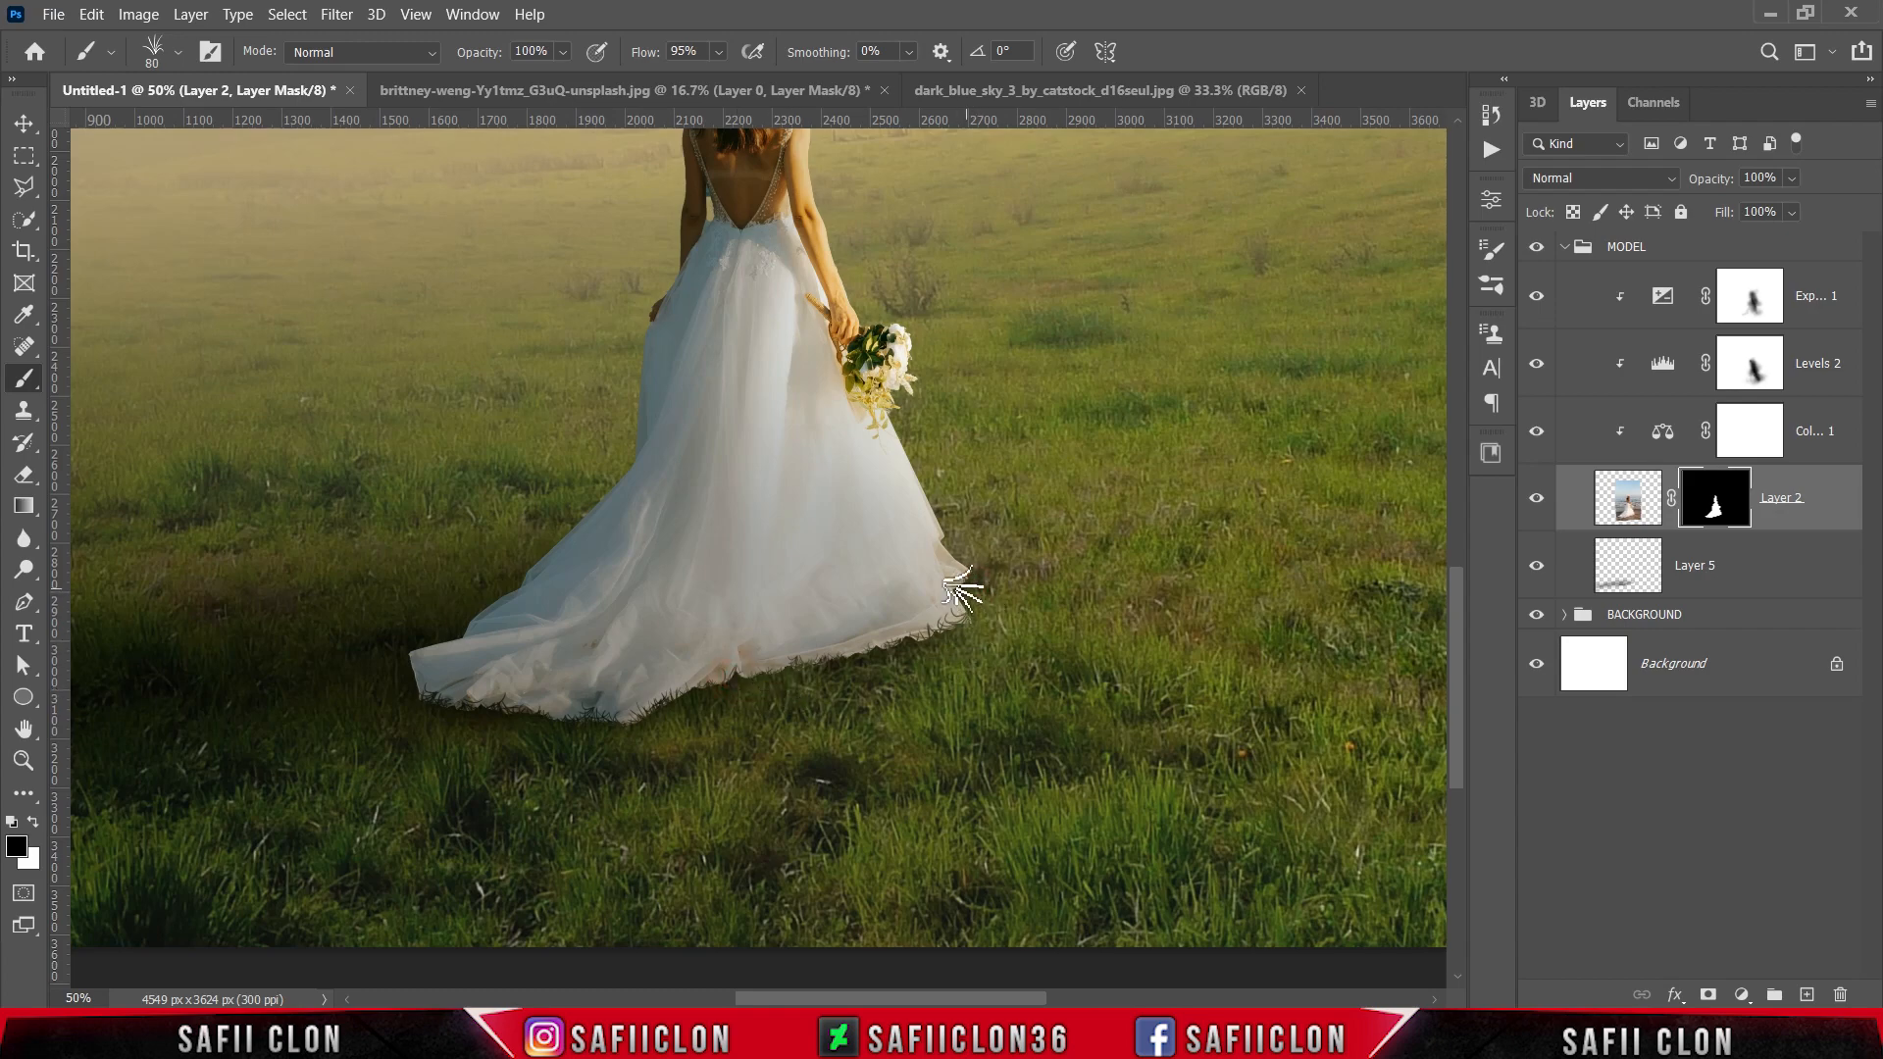
Step: Add larger masked grass blades along the dress hem with the brush at 125 to 150 px, and toggle Layer 2 to compare
key("bracketright")
key("bracketright")
key("bracketright")
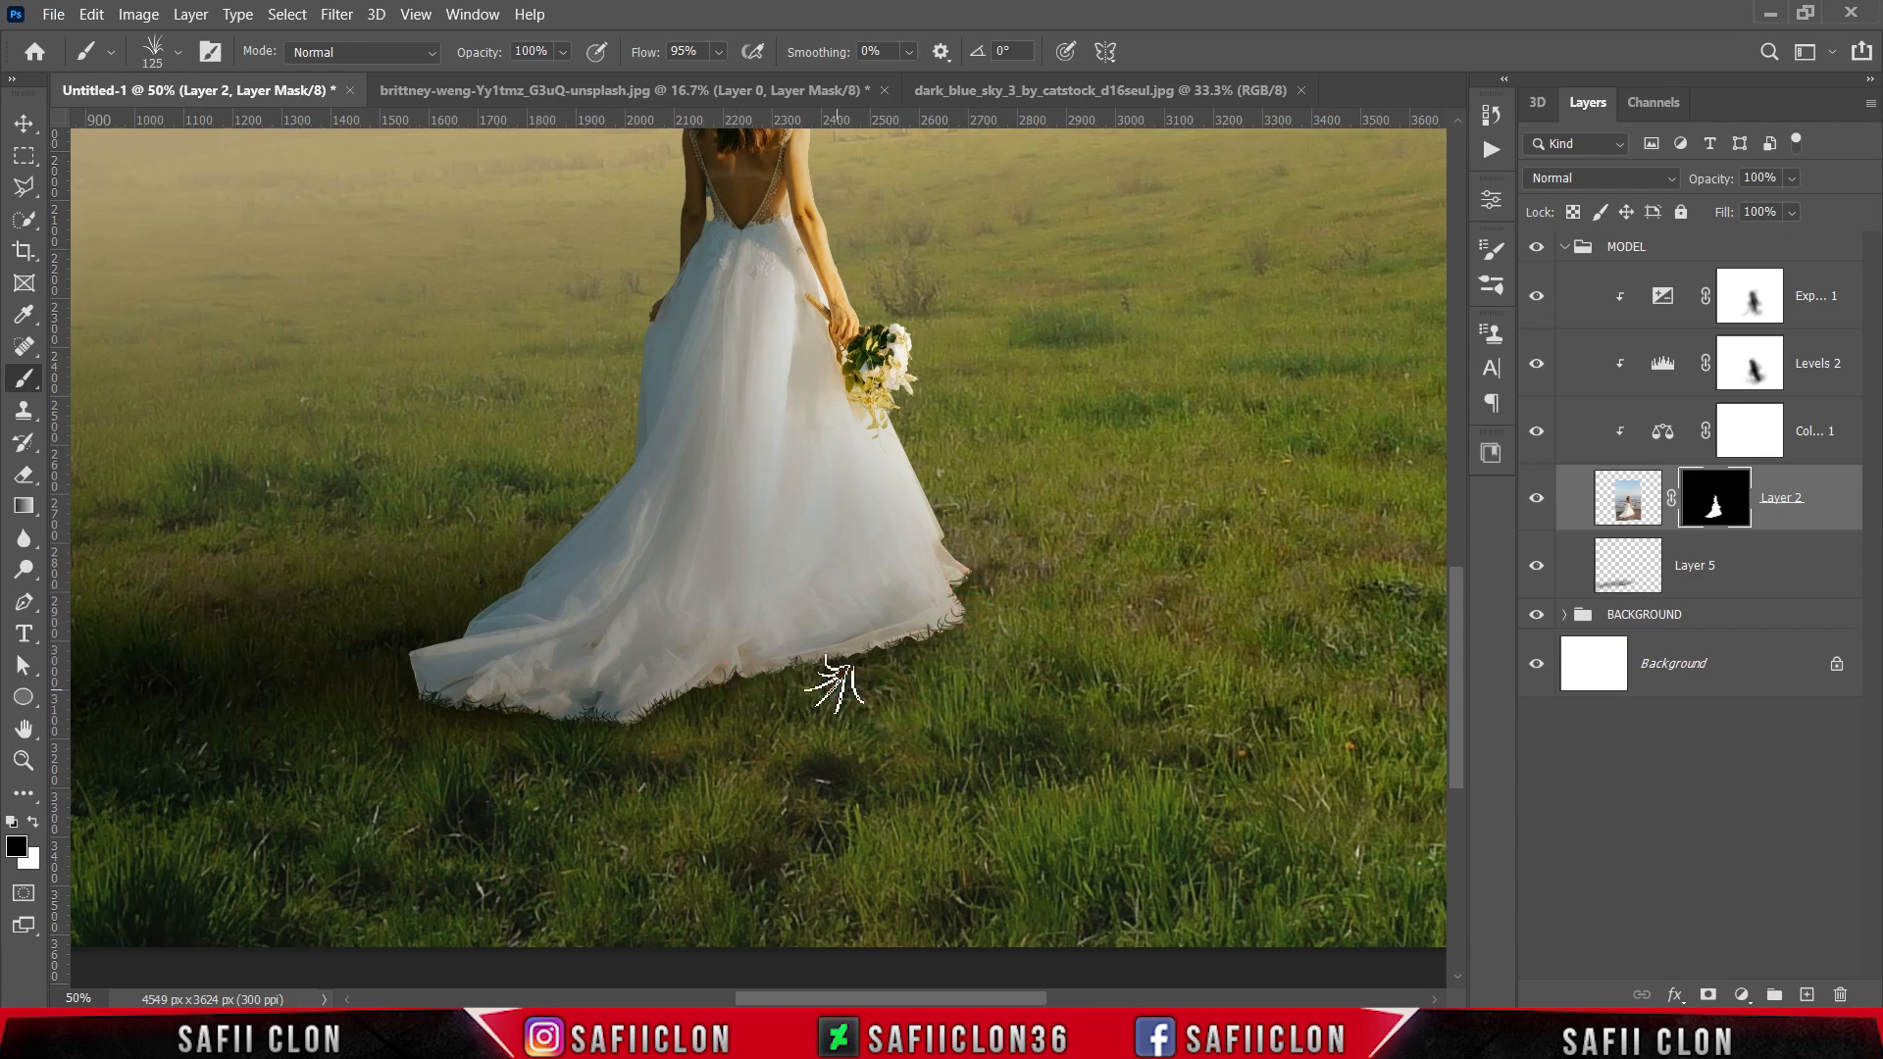
key("bracketleft")
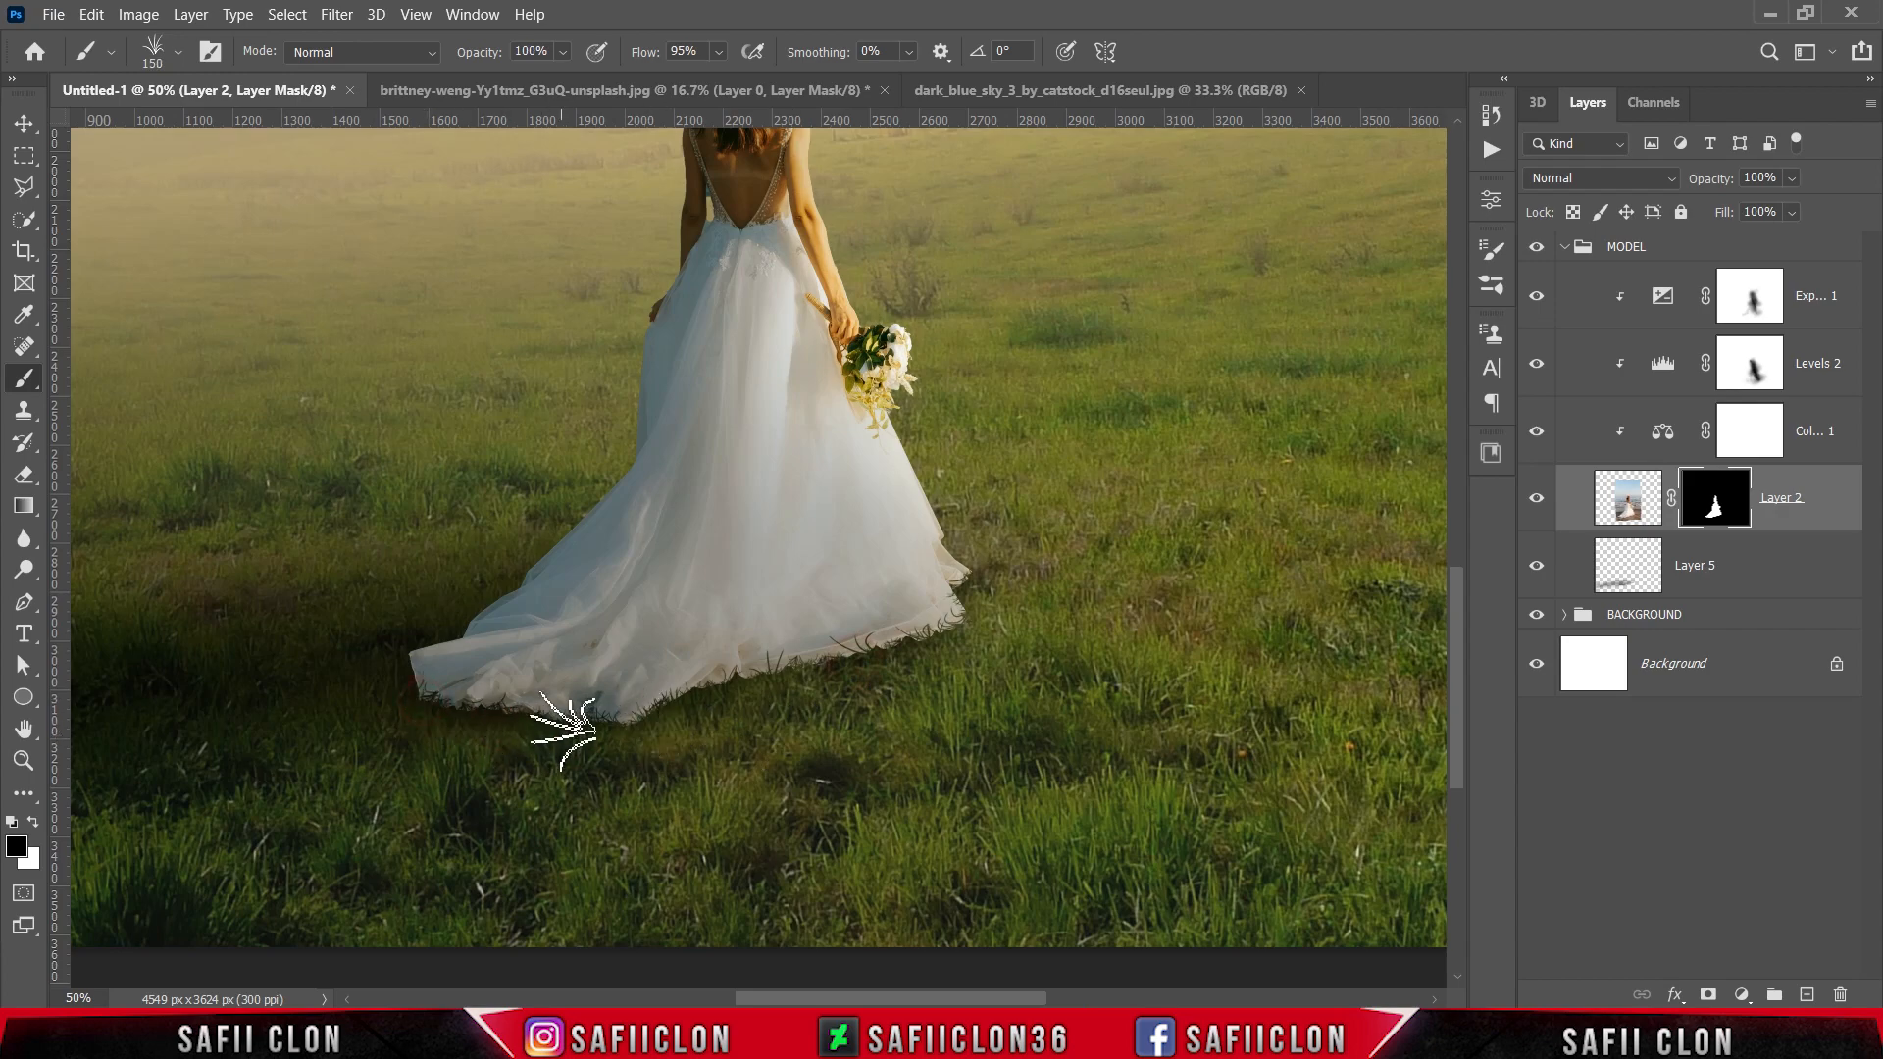
key("bracketright")
key("bracketright")
key("ctrl+minus")
scroll(1119, 740, "up", 2)
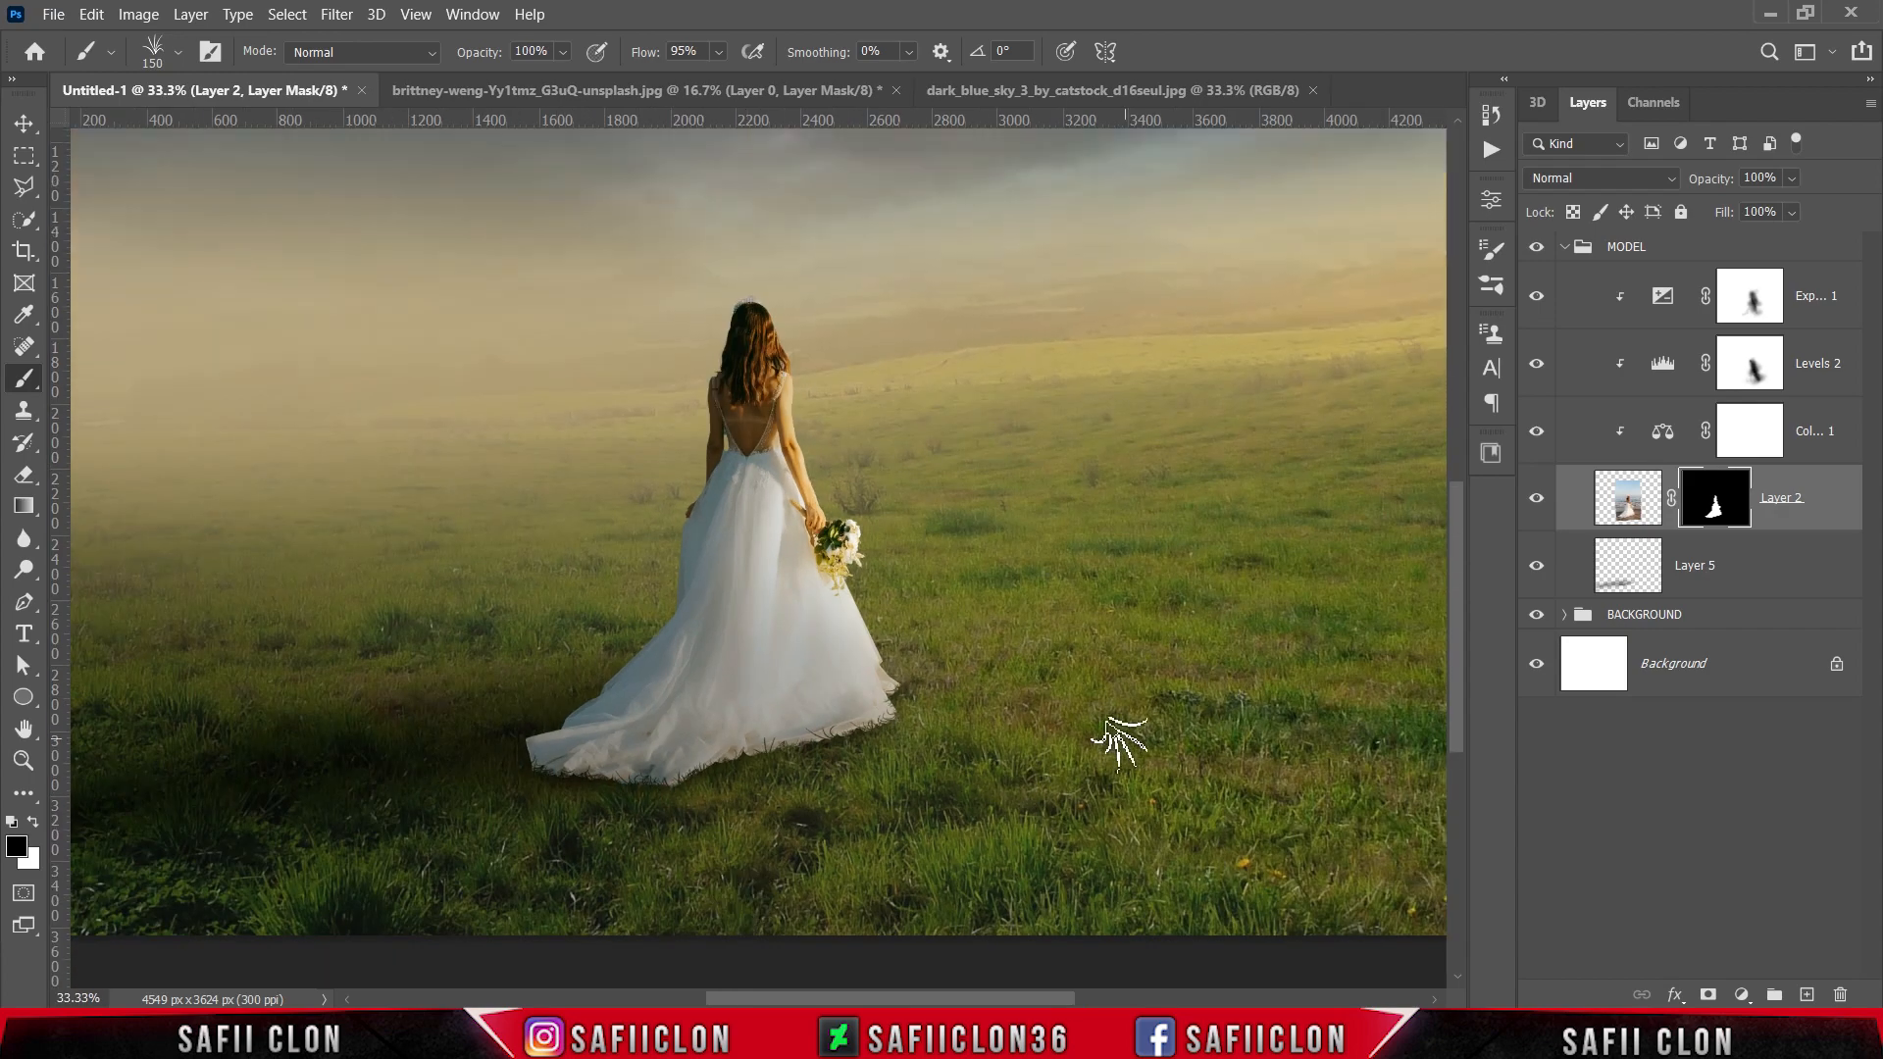
key("ctrl+minus")
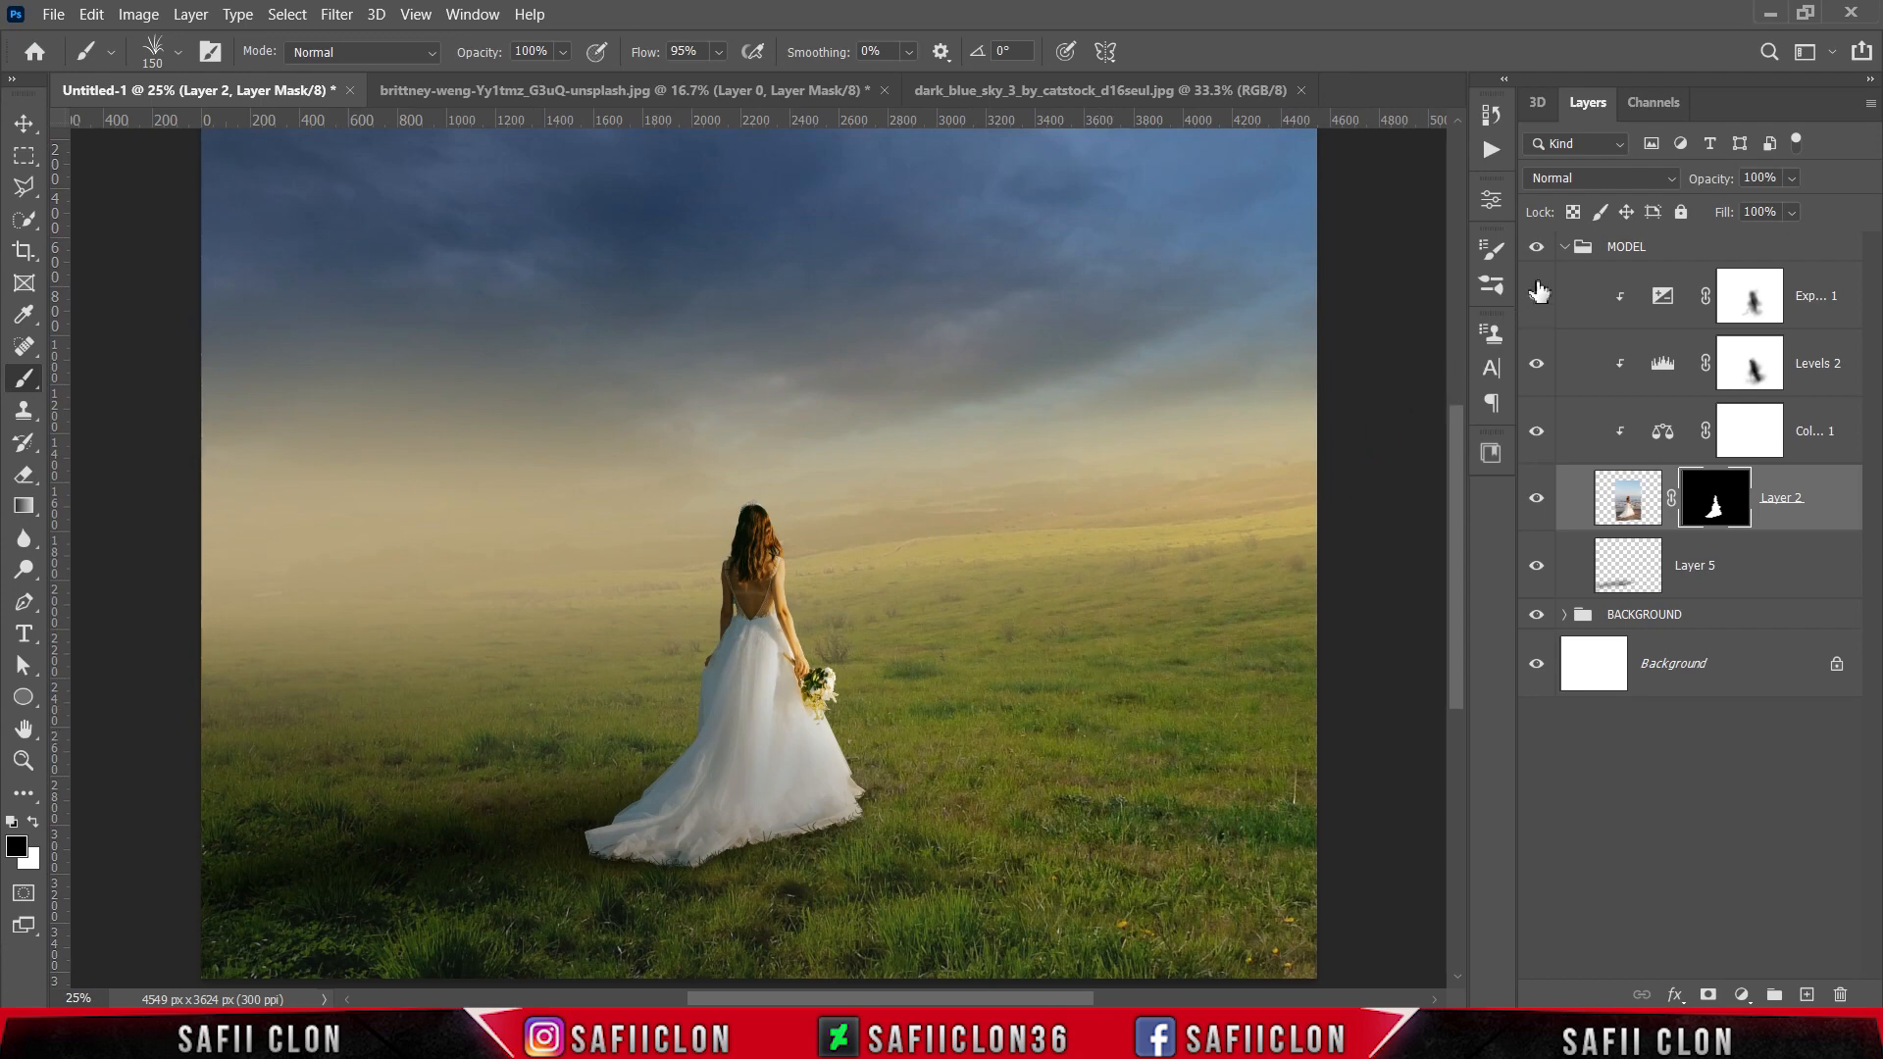
left_click(1537, 498)
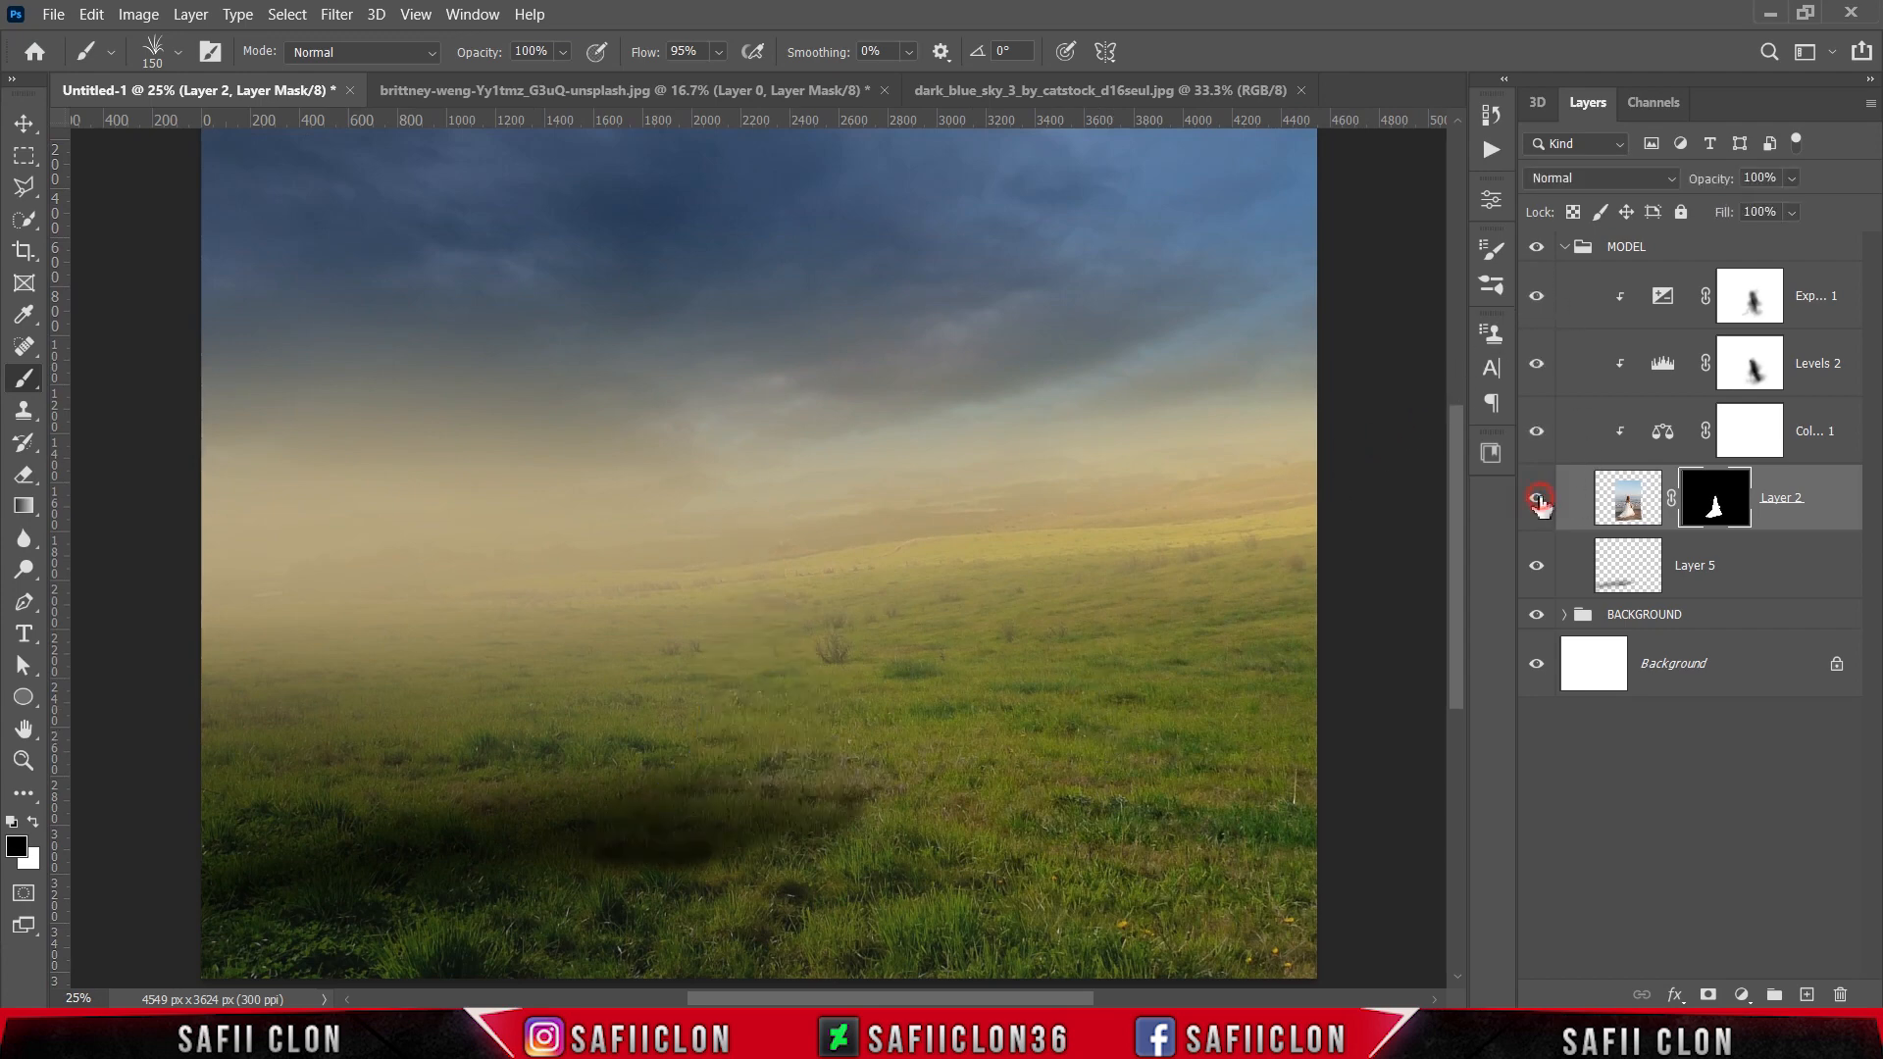
left_click(1536, 498)
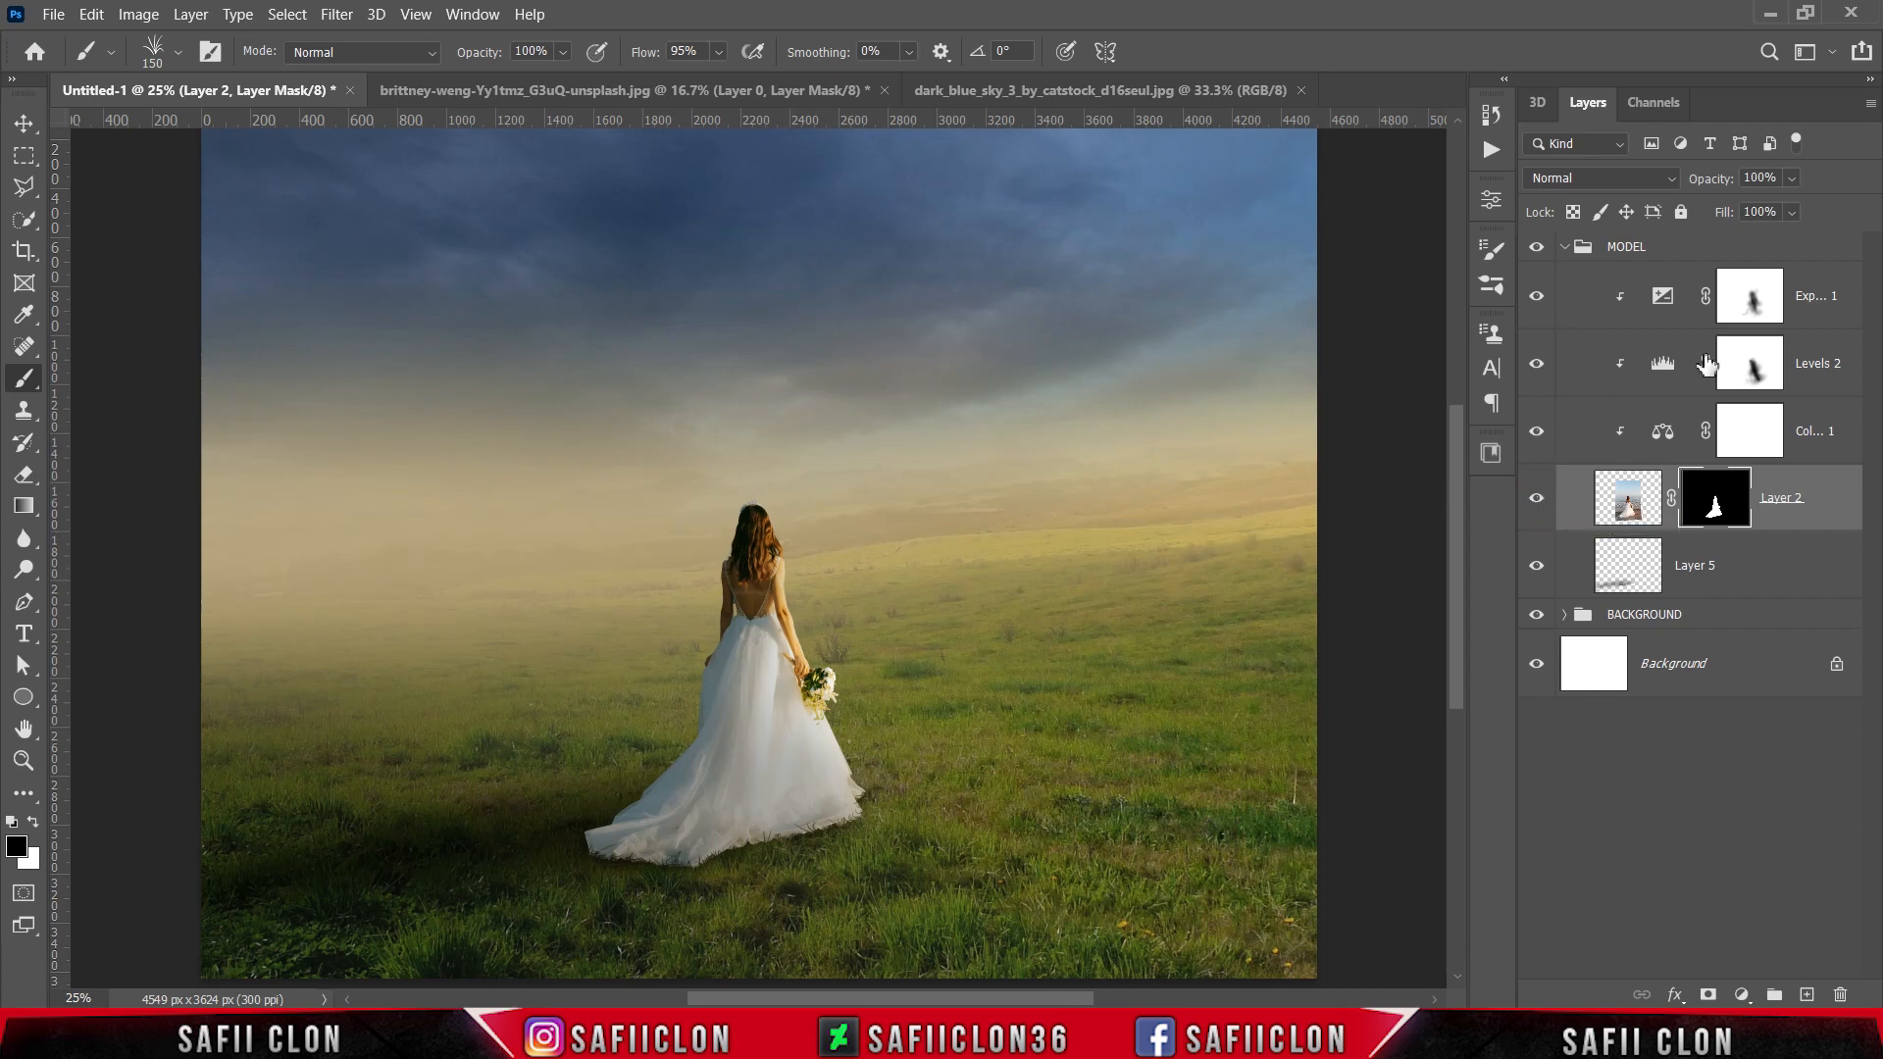
Step: Create a new layer above the Exposure 1 adjustment and fill it with 50% Gray in Normal mode at 100% opacity
left_click(1802, 320)
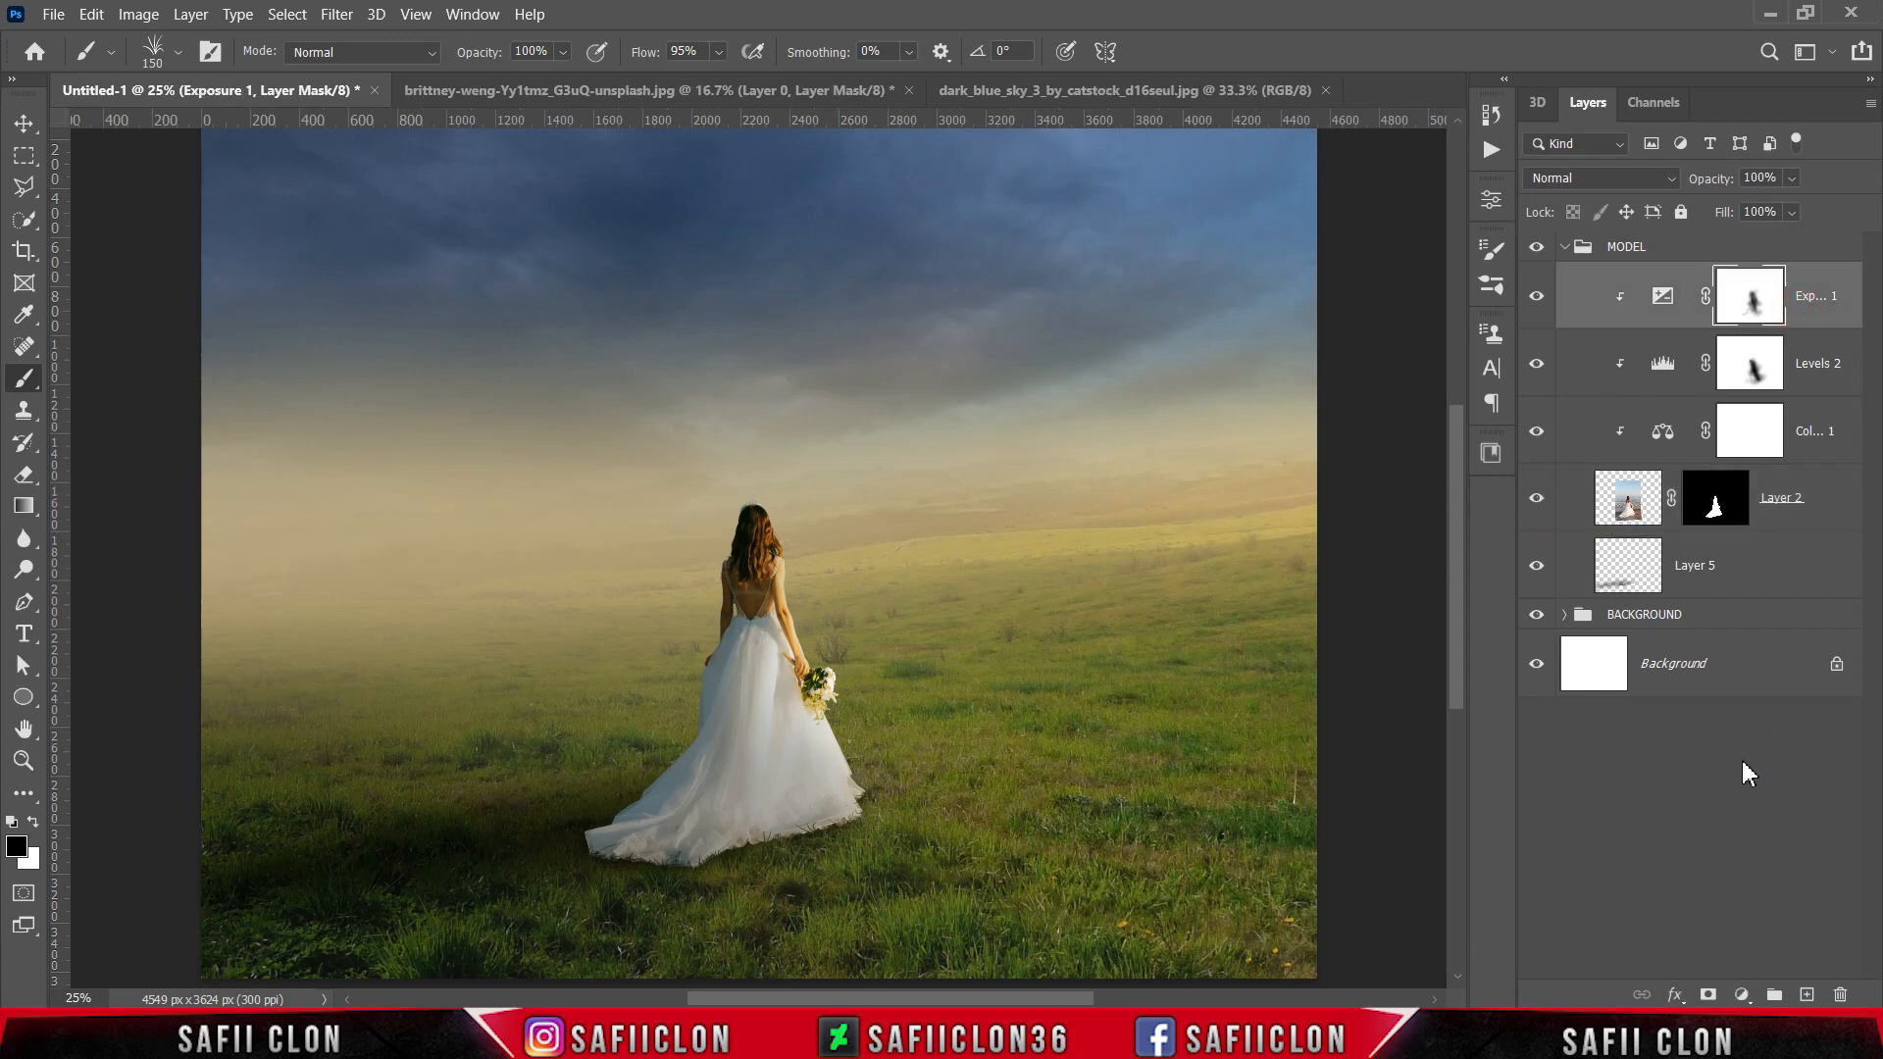
left_click(1807, 994)
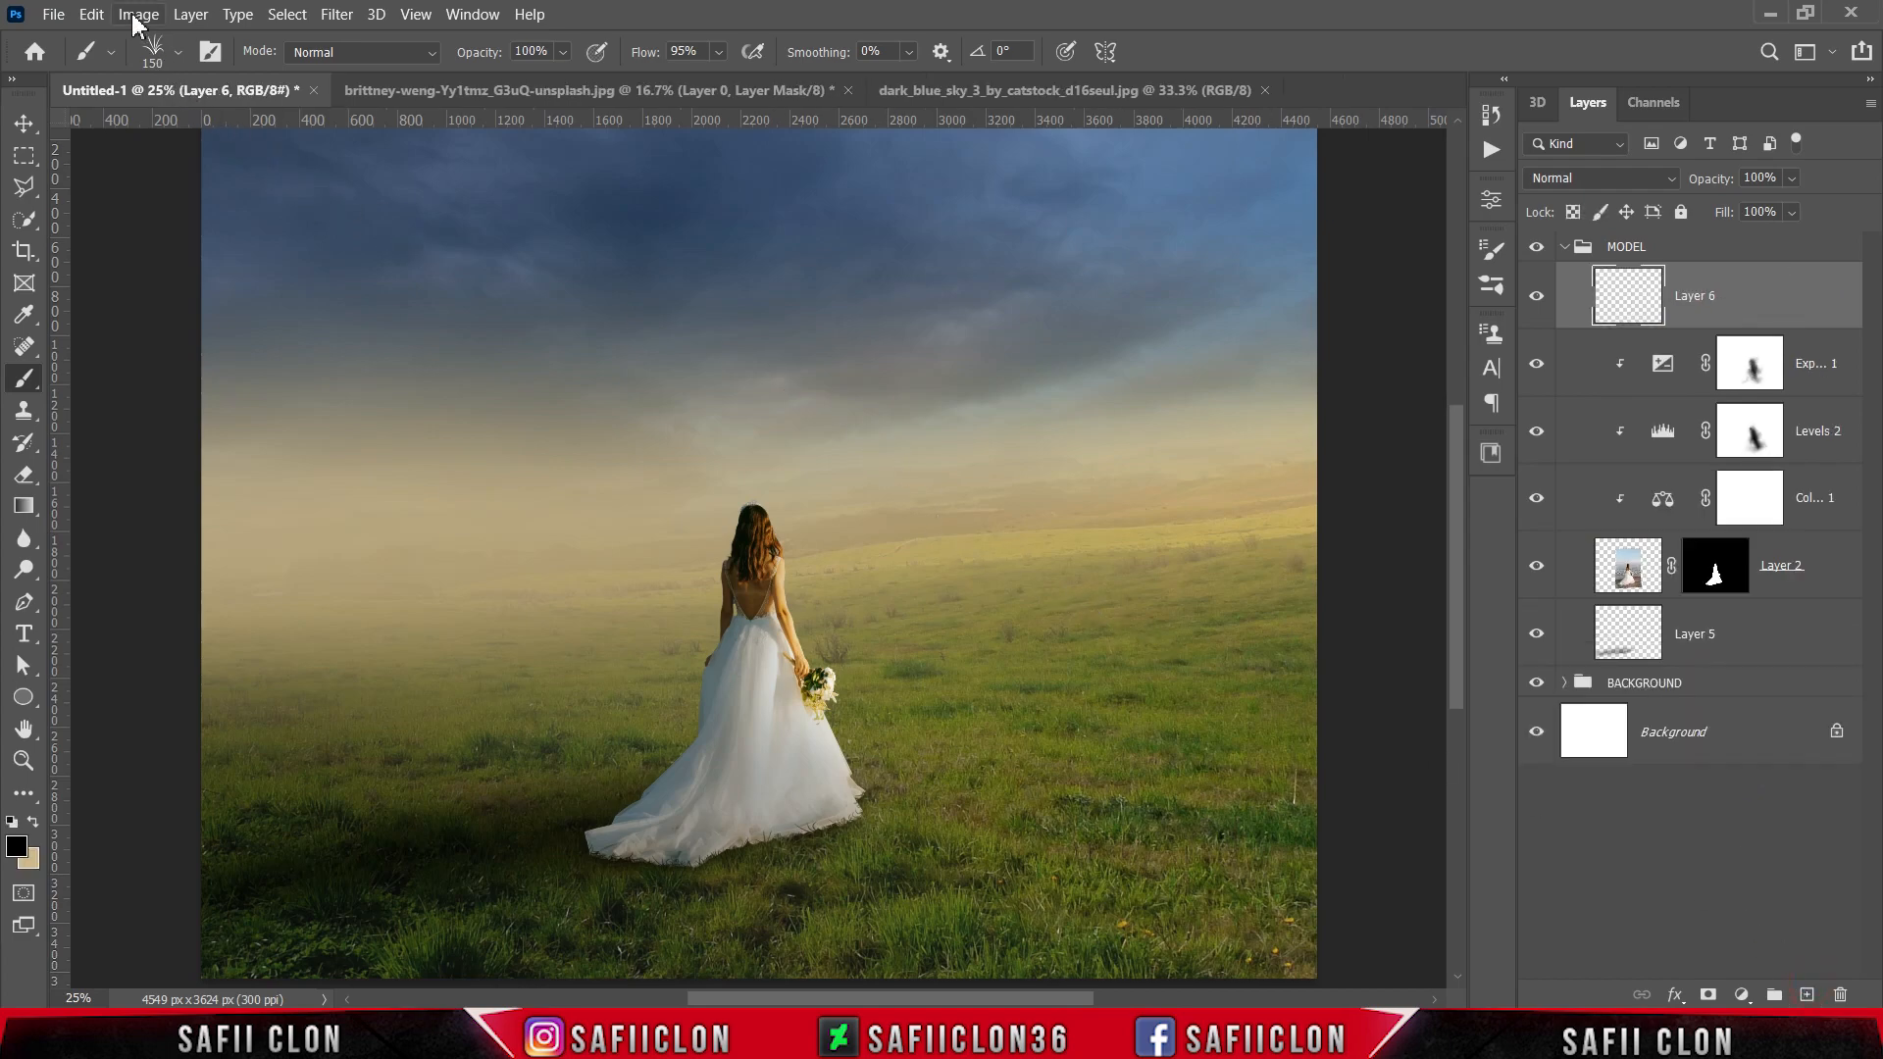
left_click(103, 18)
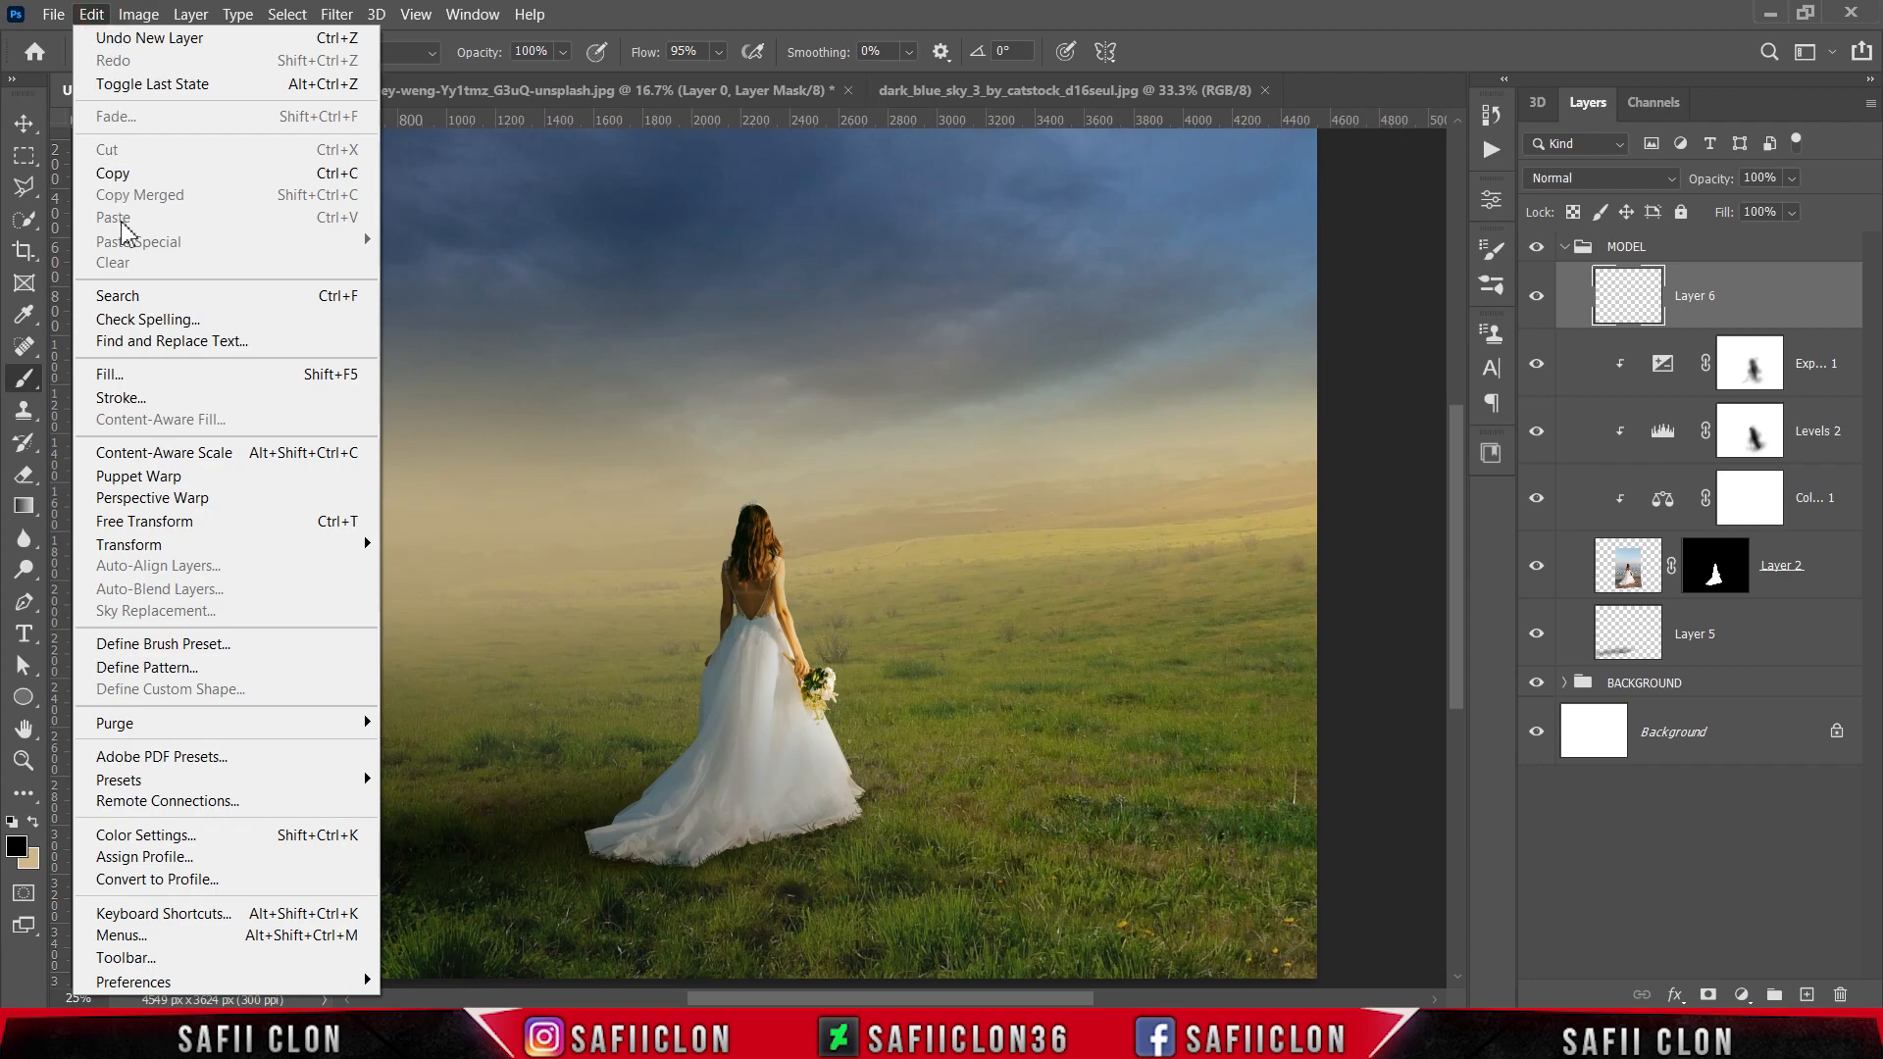
left_click(147, 374)
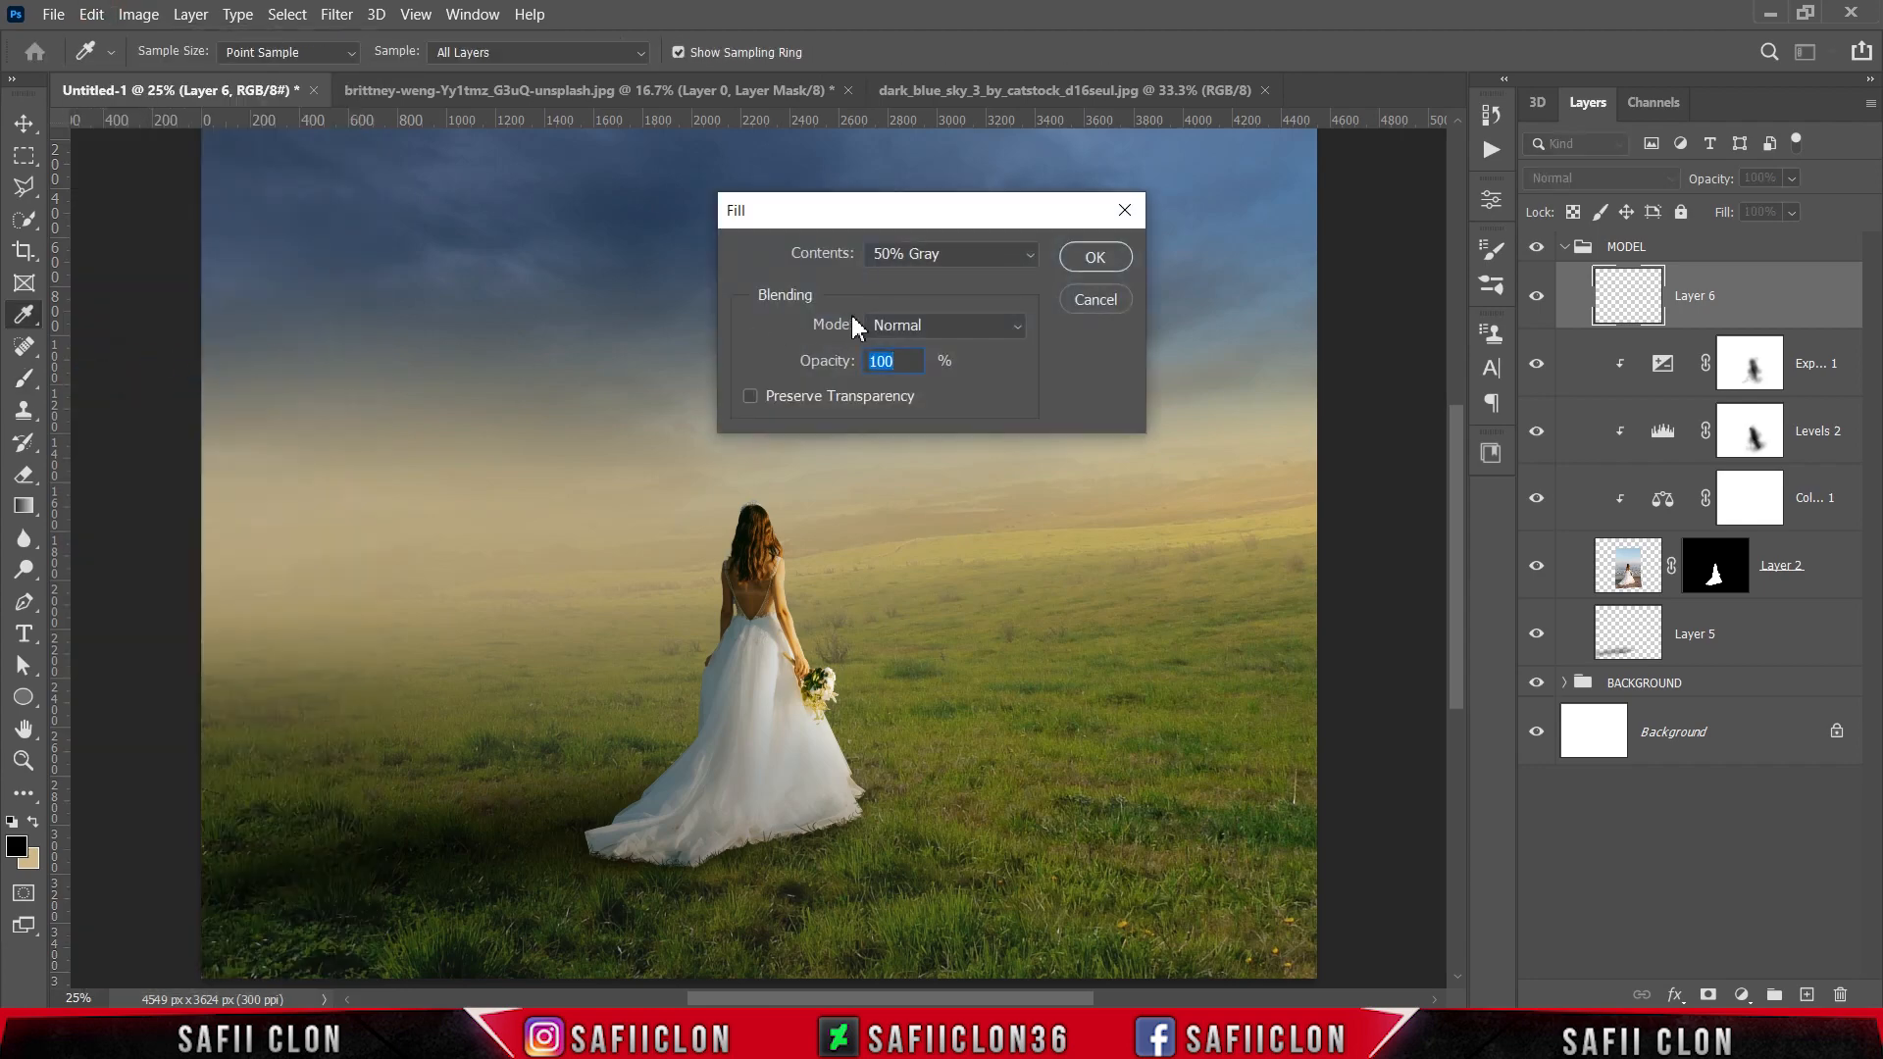
left_click(957, 261)
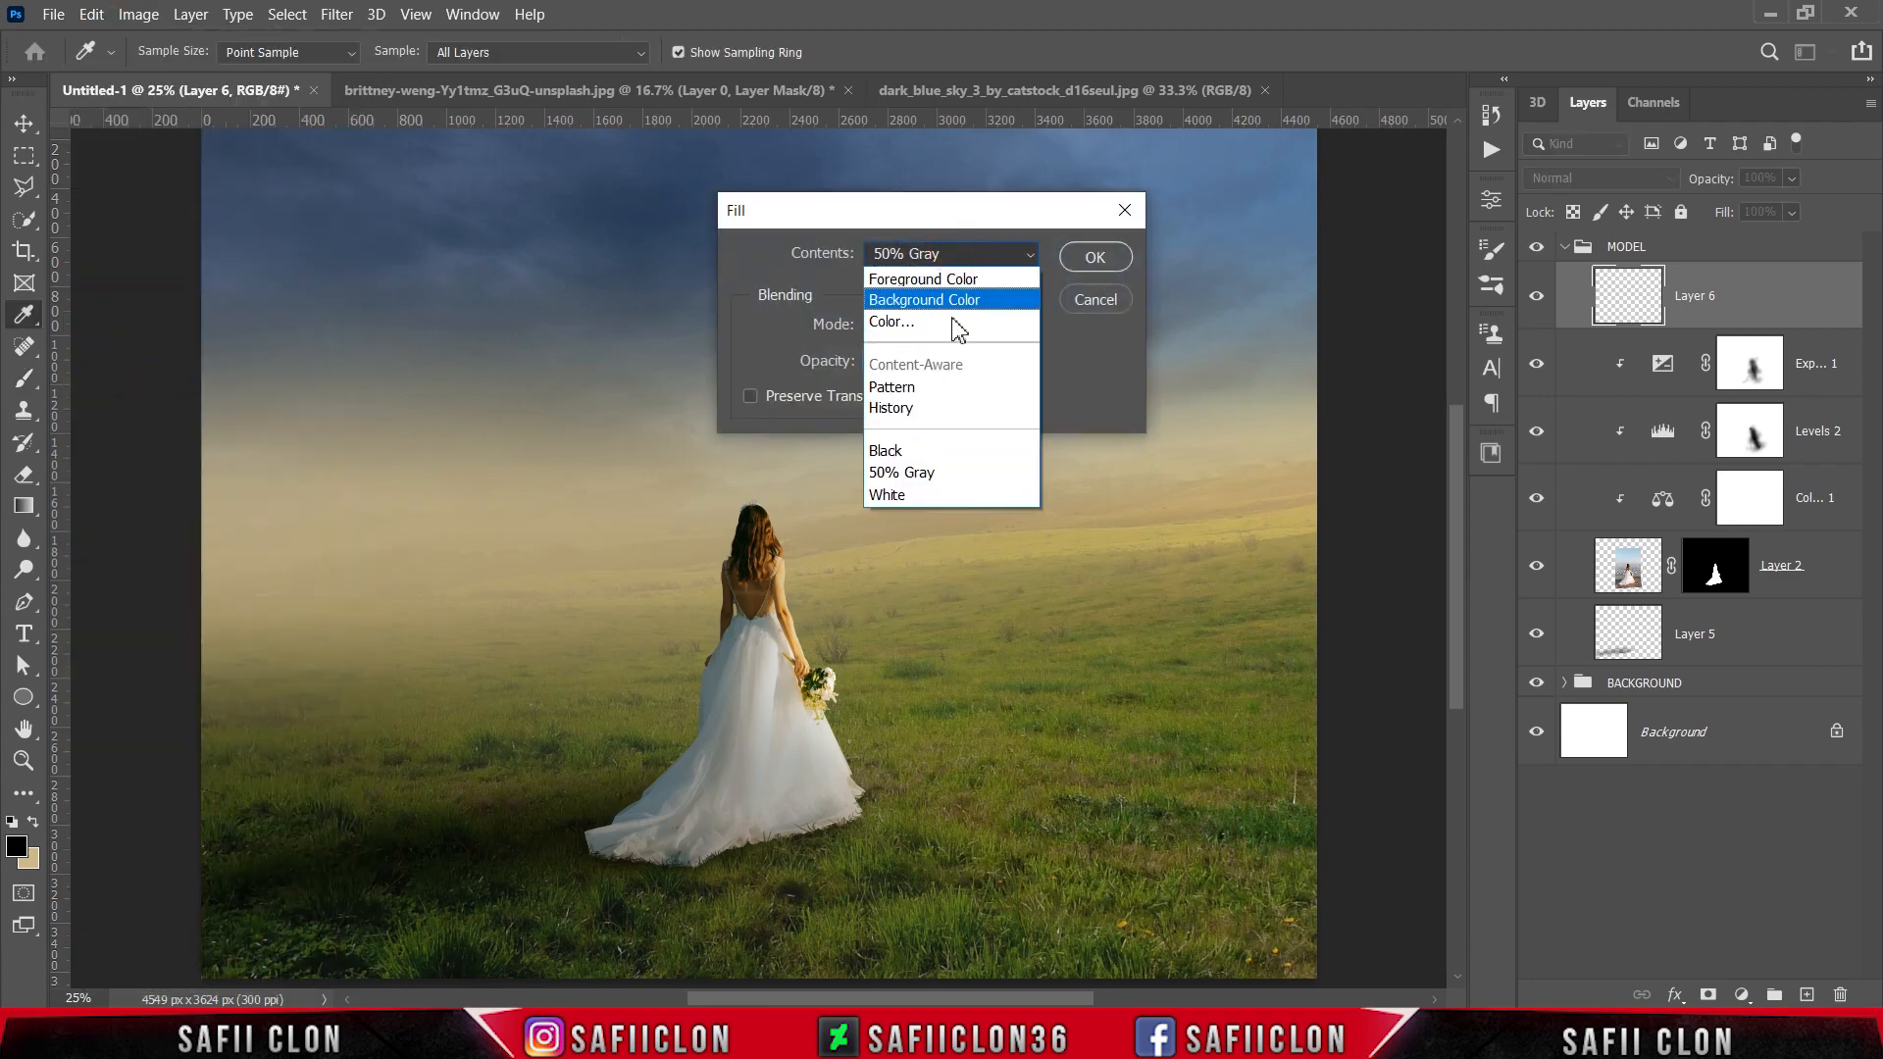
left_click(950, 474)
left_click(1095, 258)
key("b")
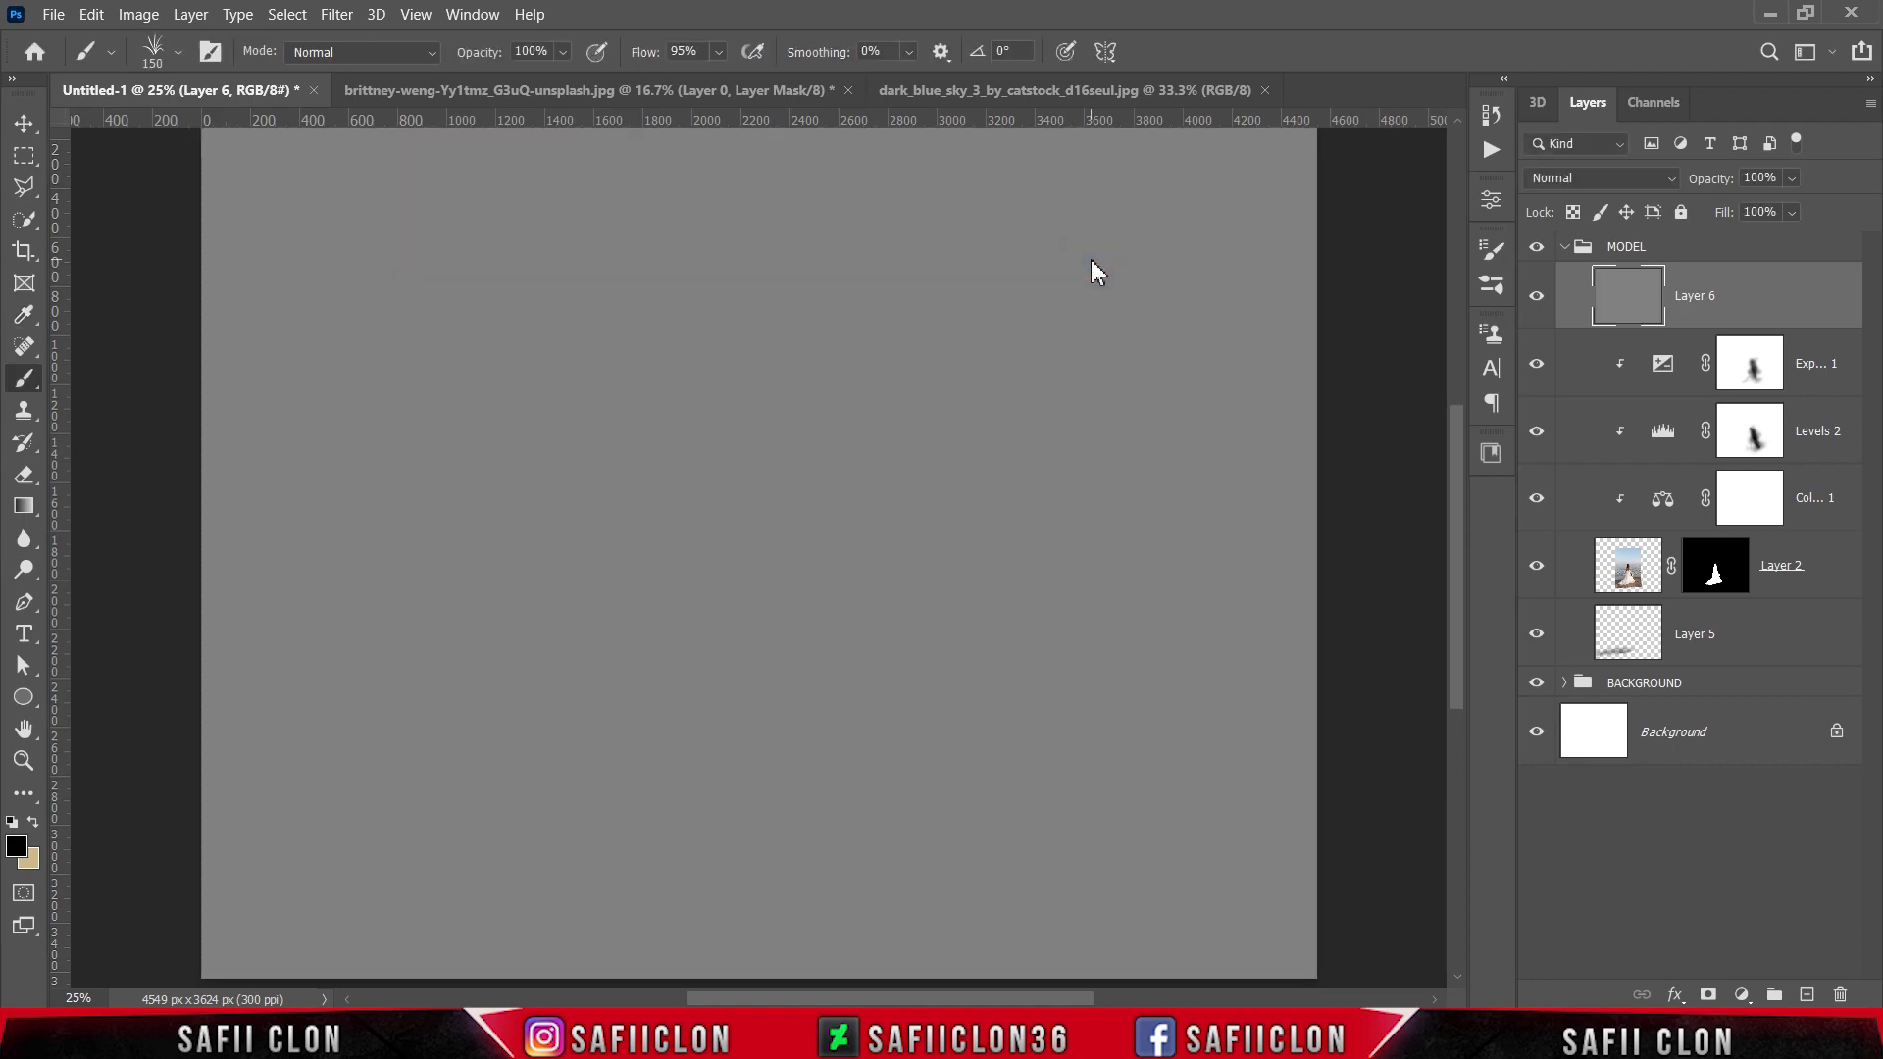
Step: Clip the gray Layer 6 to the bride as a clipping mask and set its blend mode to Soft Light
right_click(1773, 309)
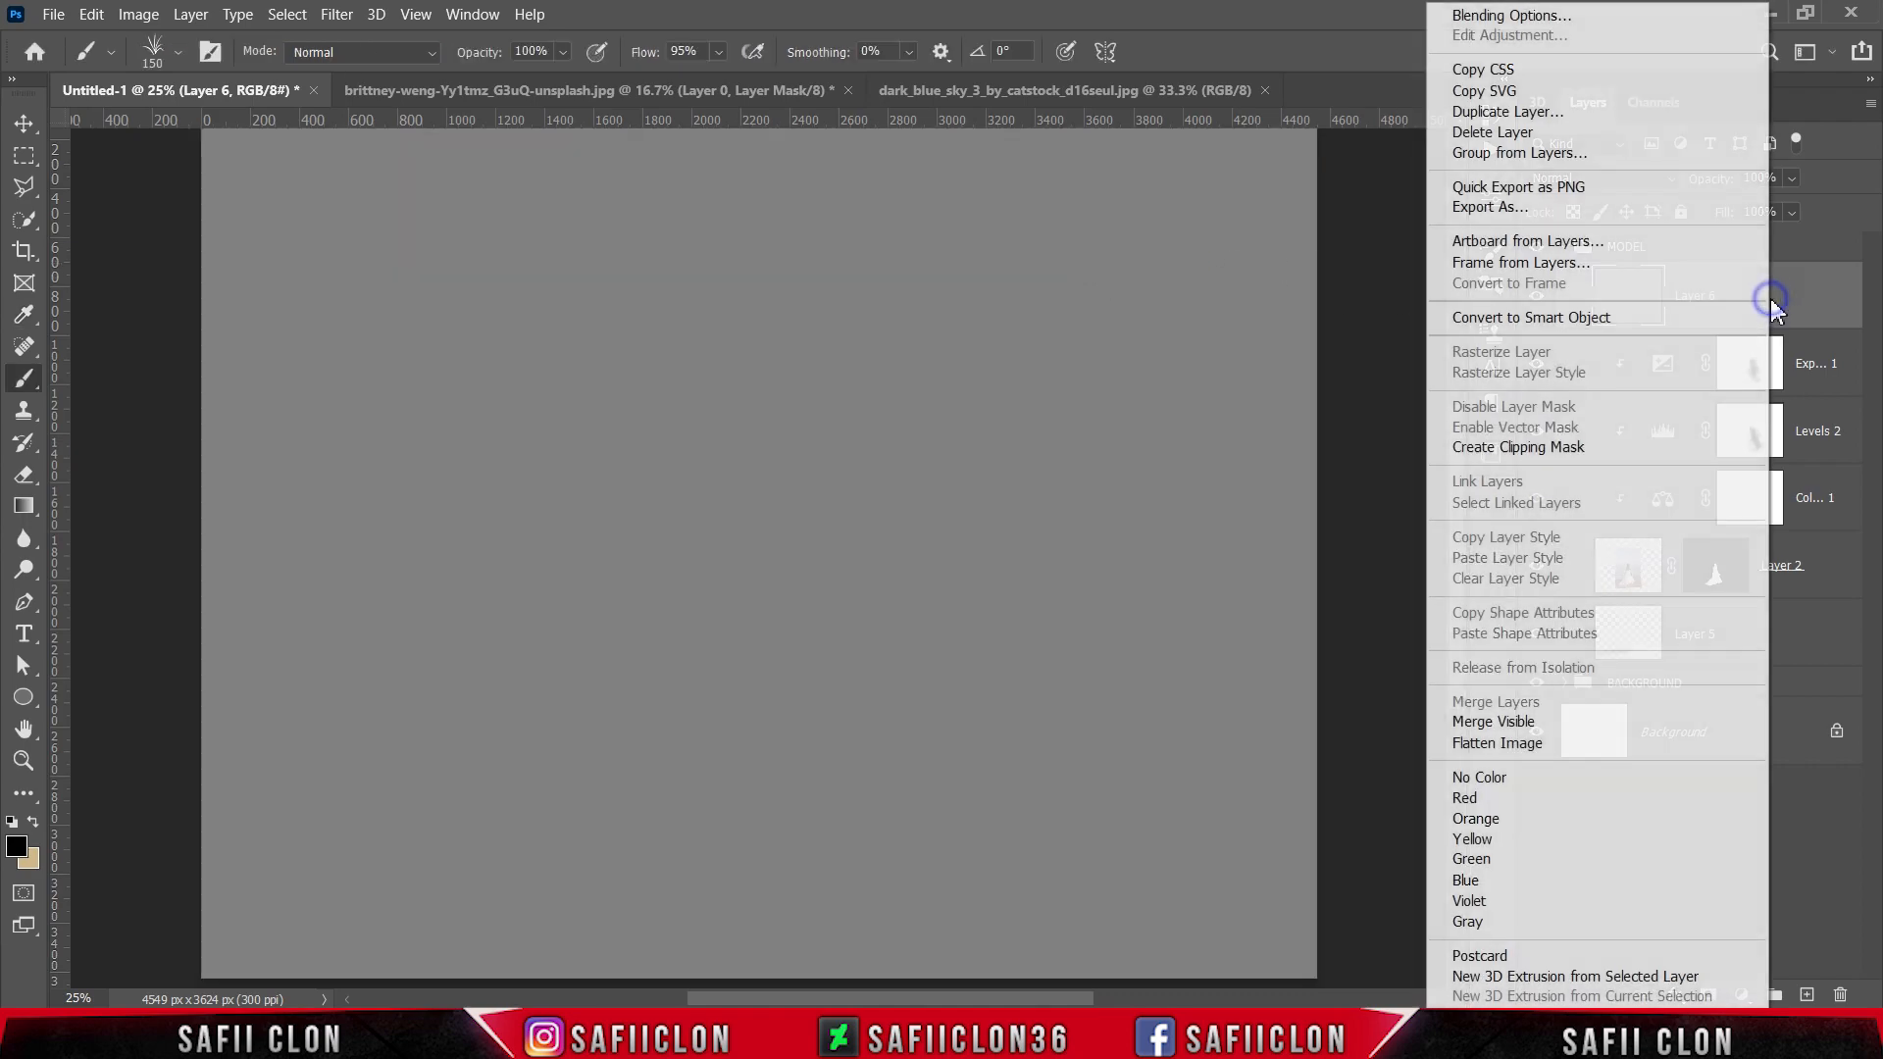
left_click(1507, 449)
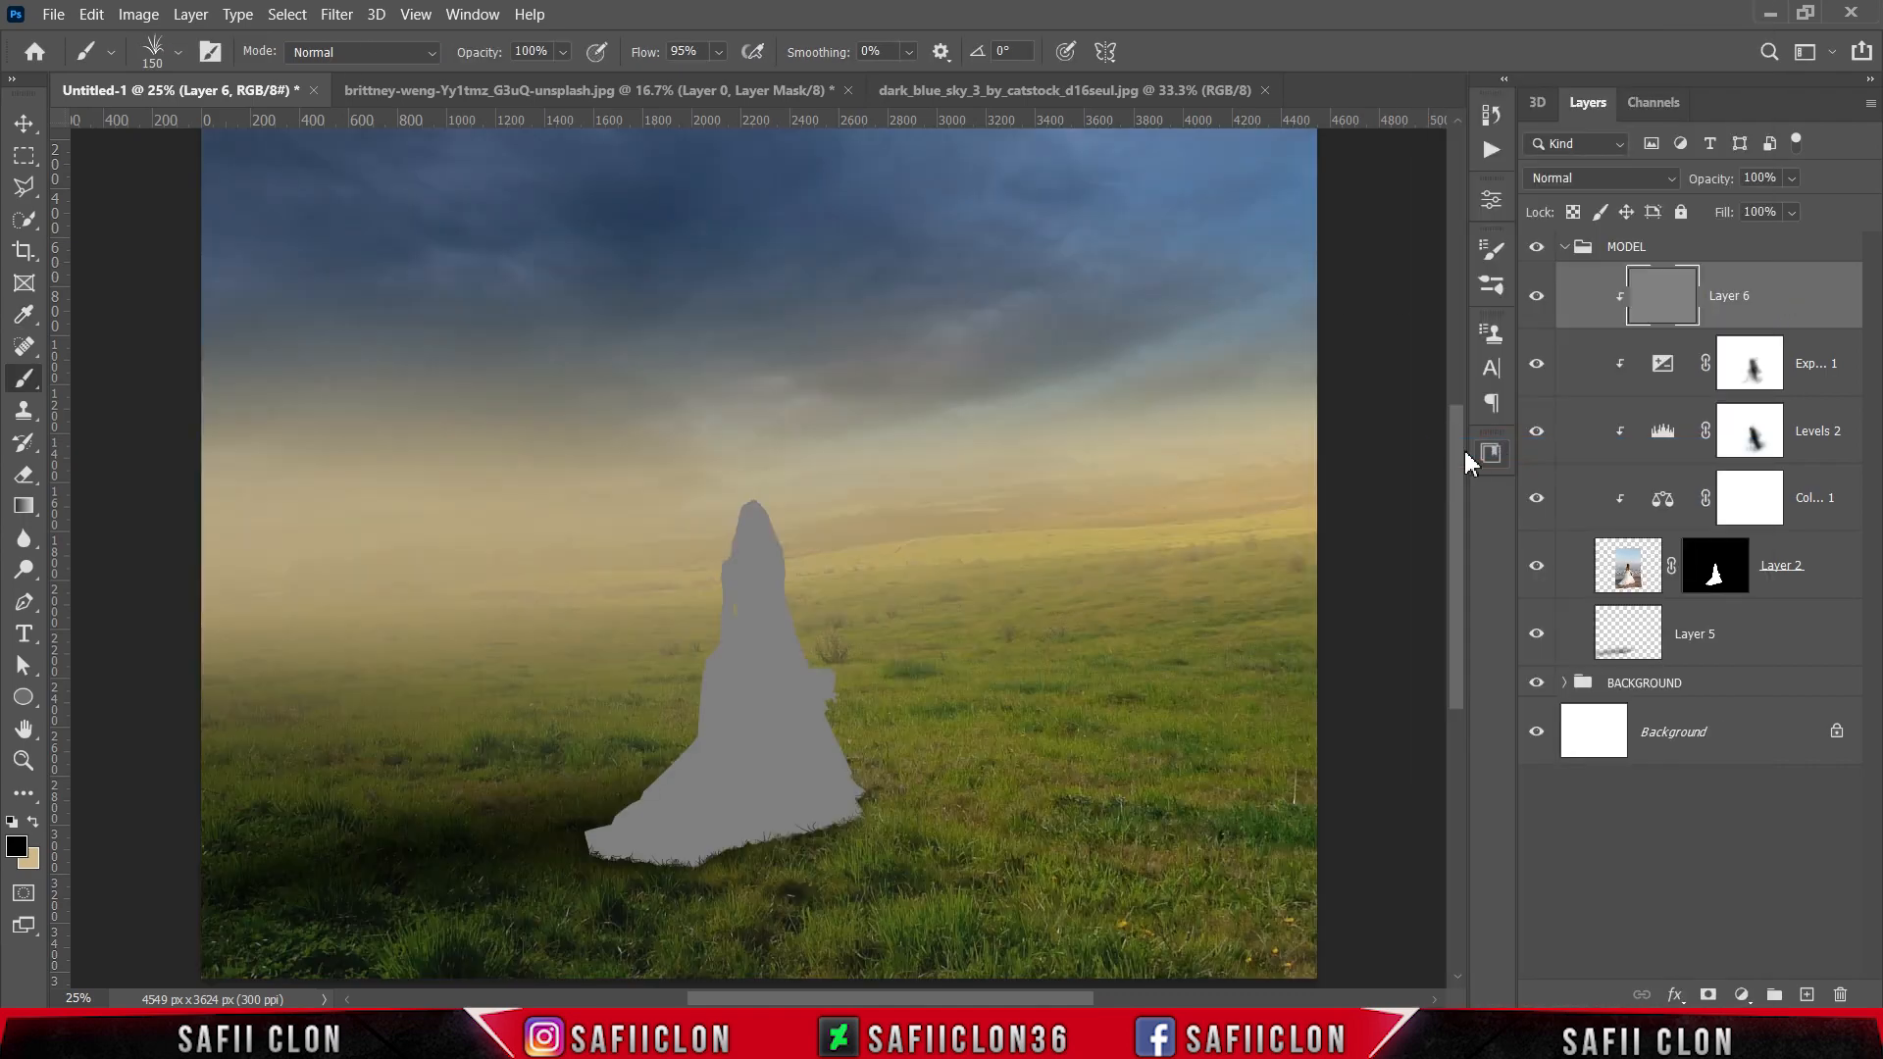
left_click(1597, 182)
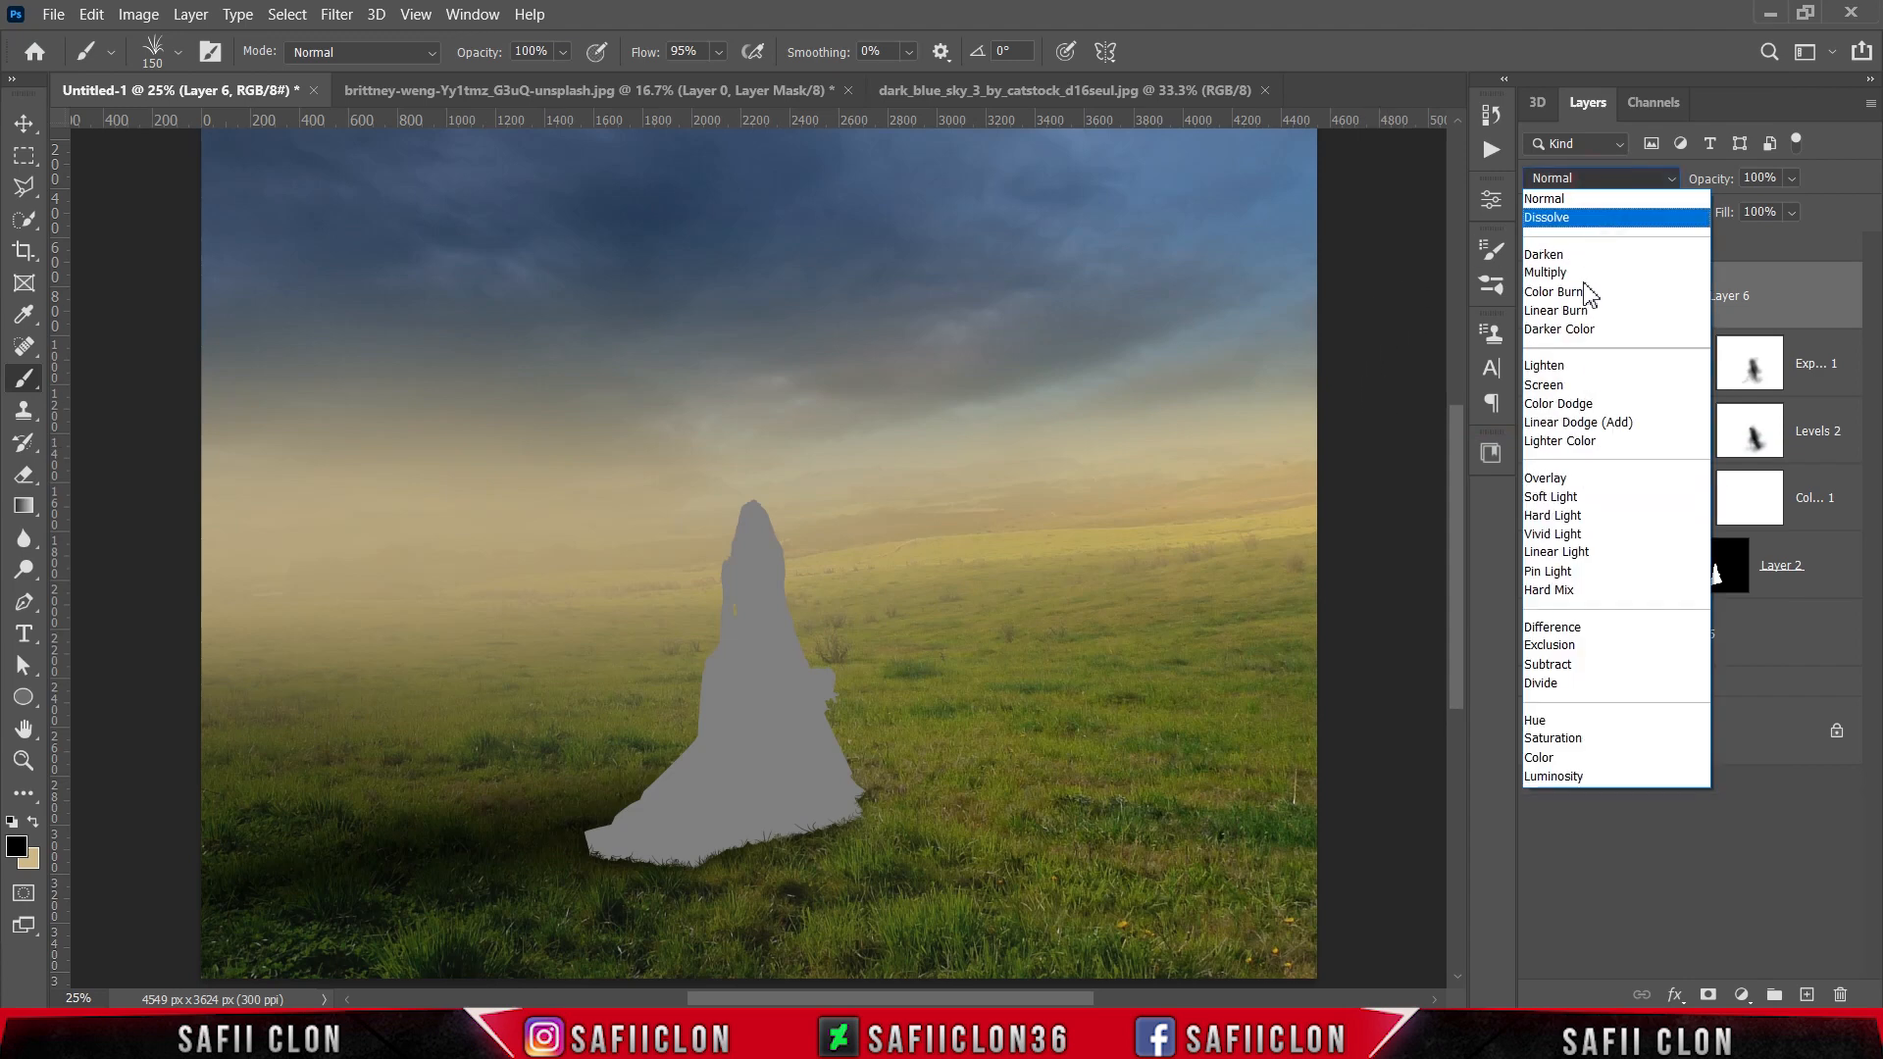
left_click(1563, 498)
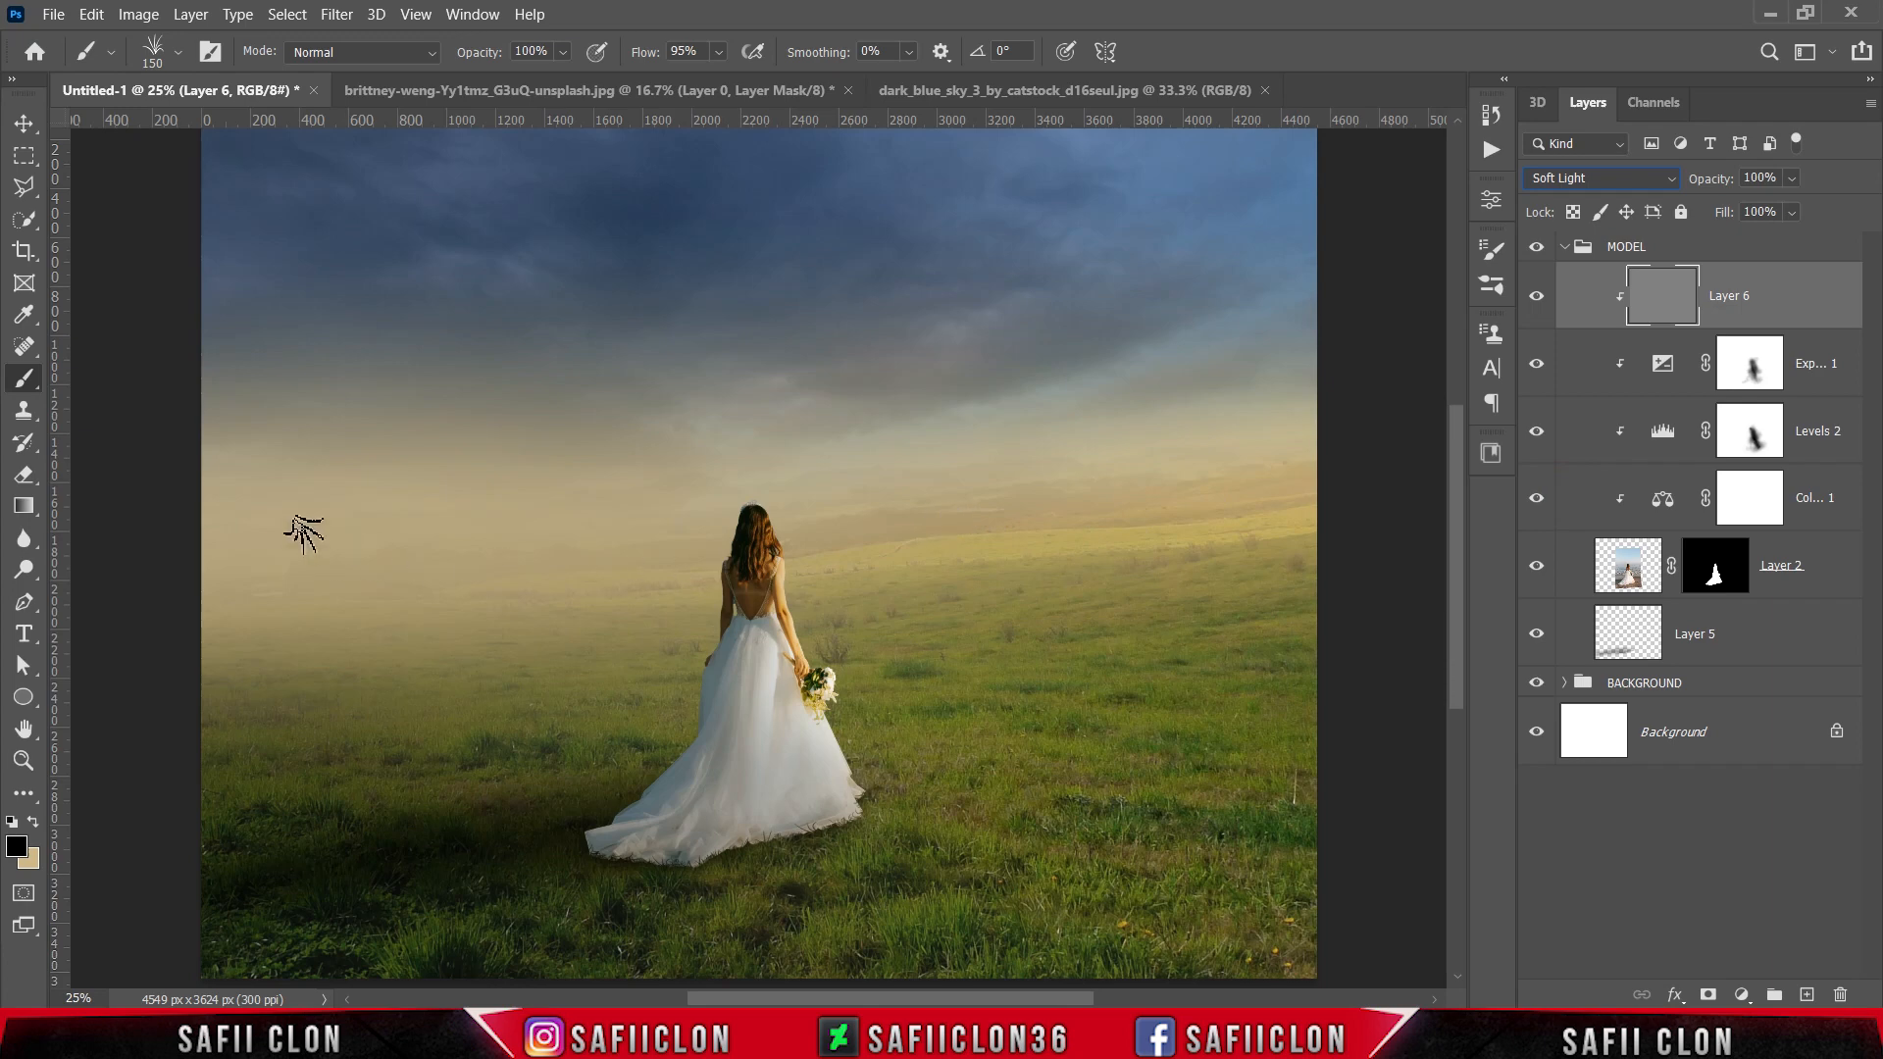
Step: Switch to the Burn tool with a 158 px soft round brush, Midtones range and 22% exposure
left_click(15, 574)
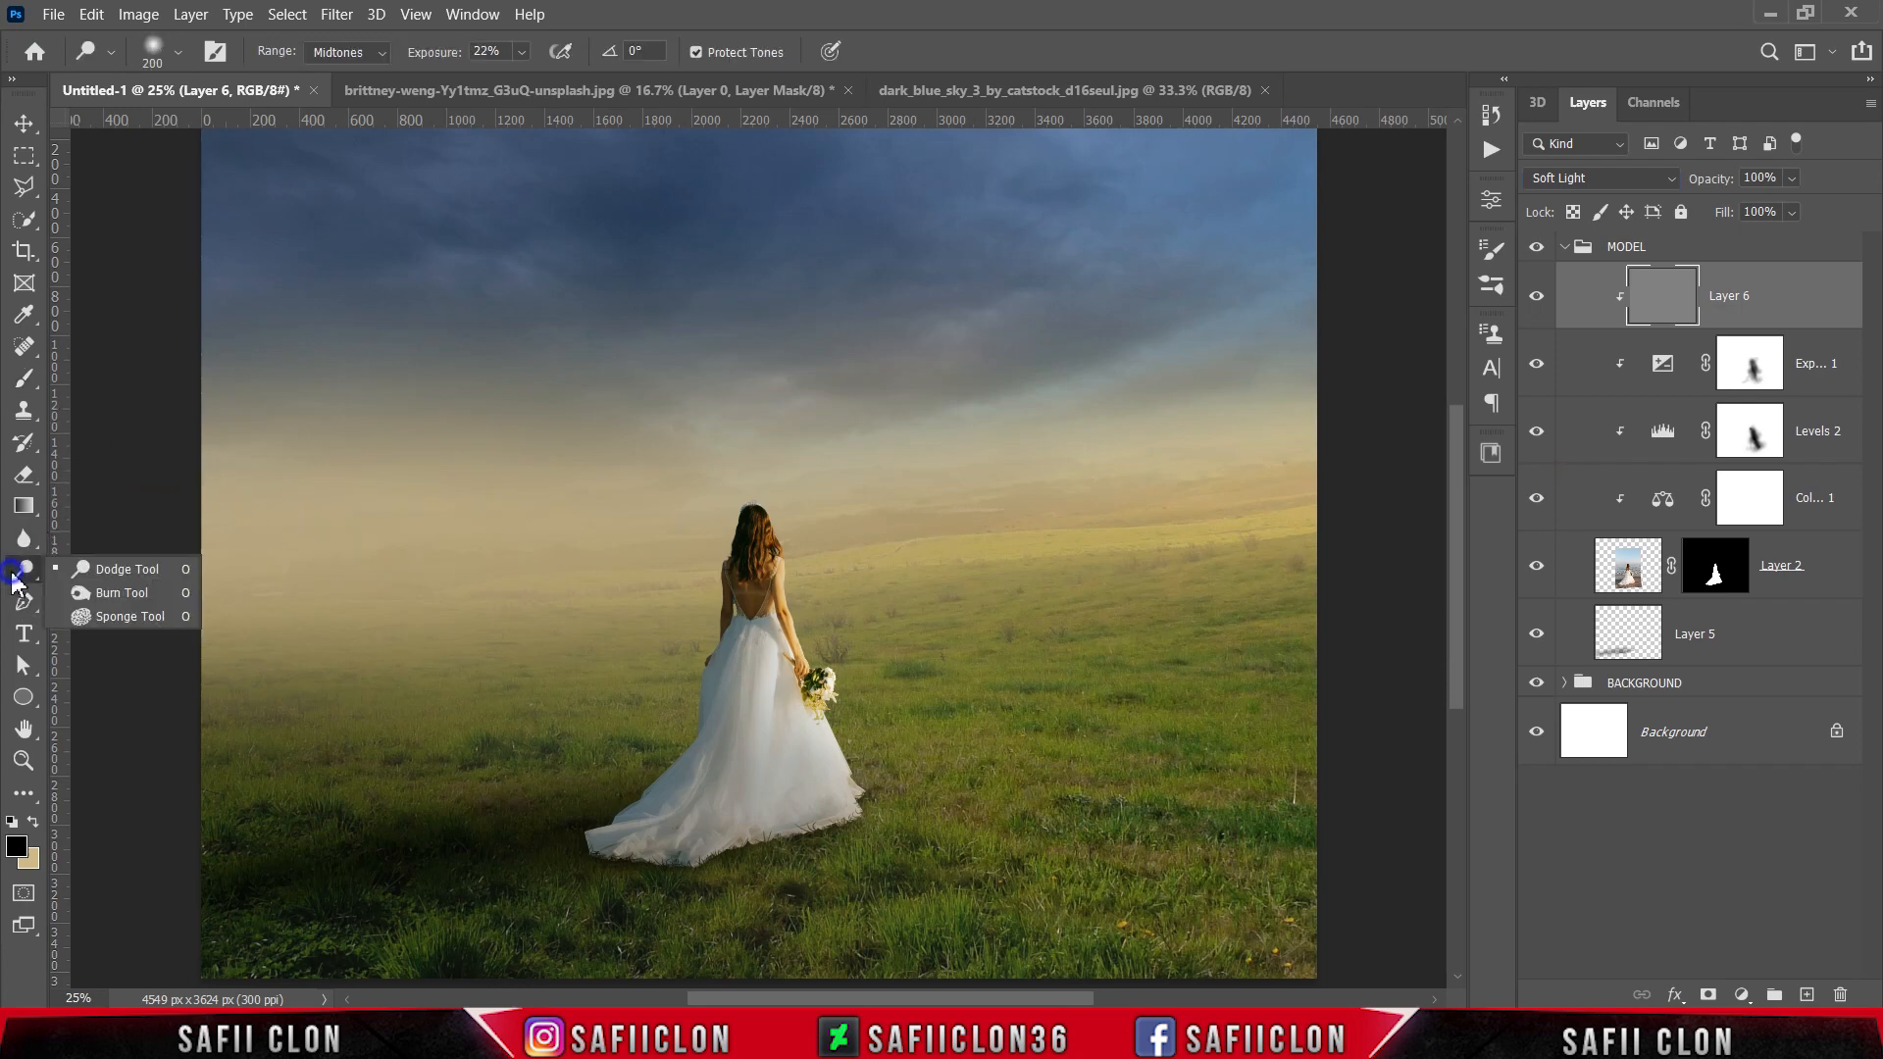
left_click(133, 592)
left_click(172, 52)
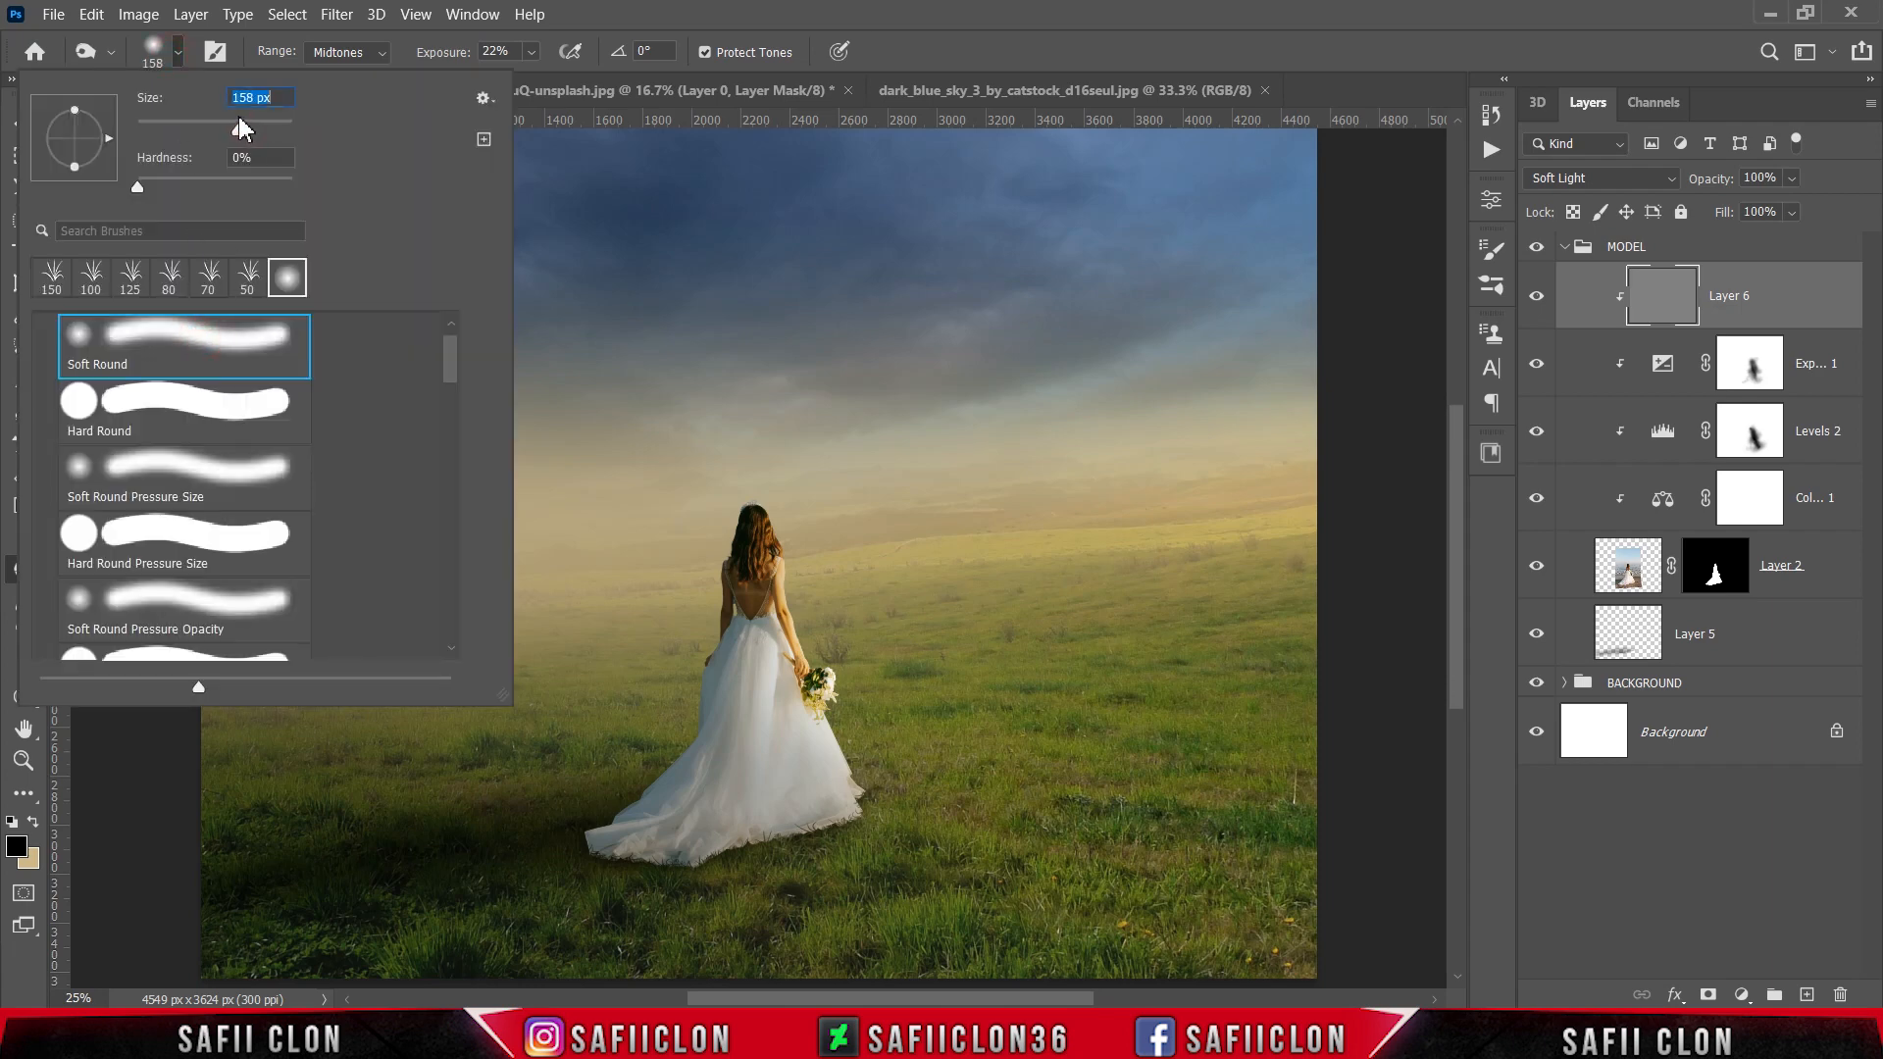
left_click(179, 54)
left_click(531, 52)
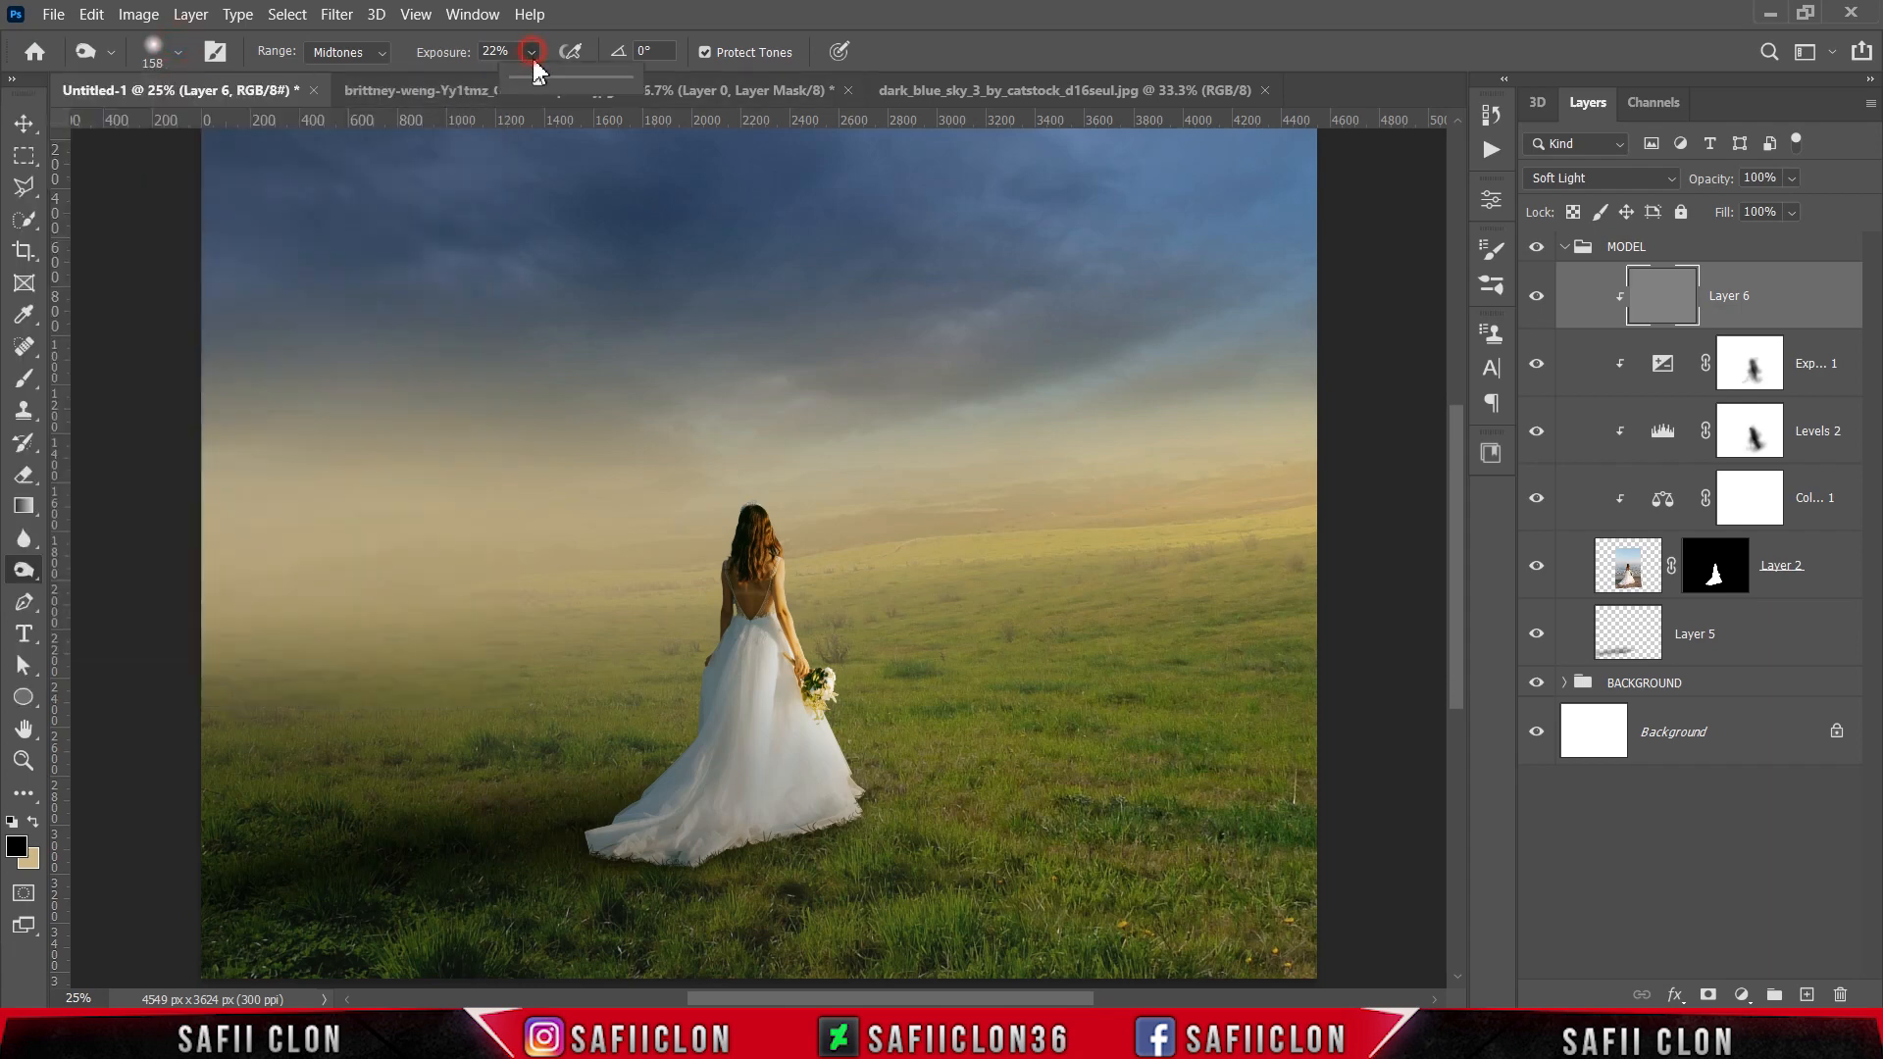
left_click(536, 55)
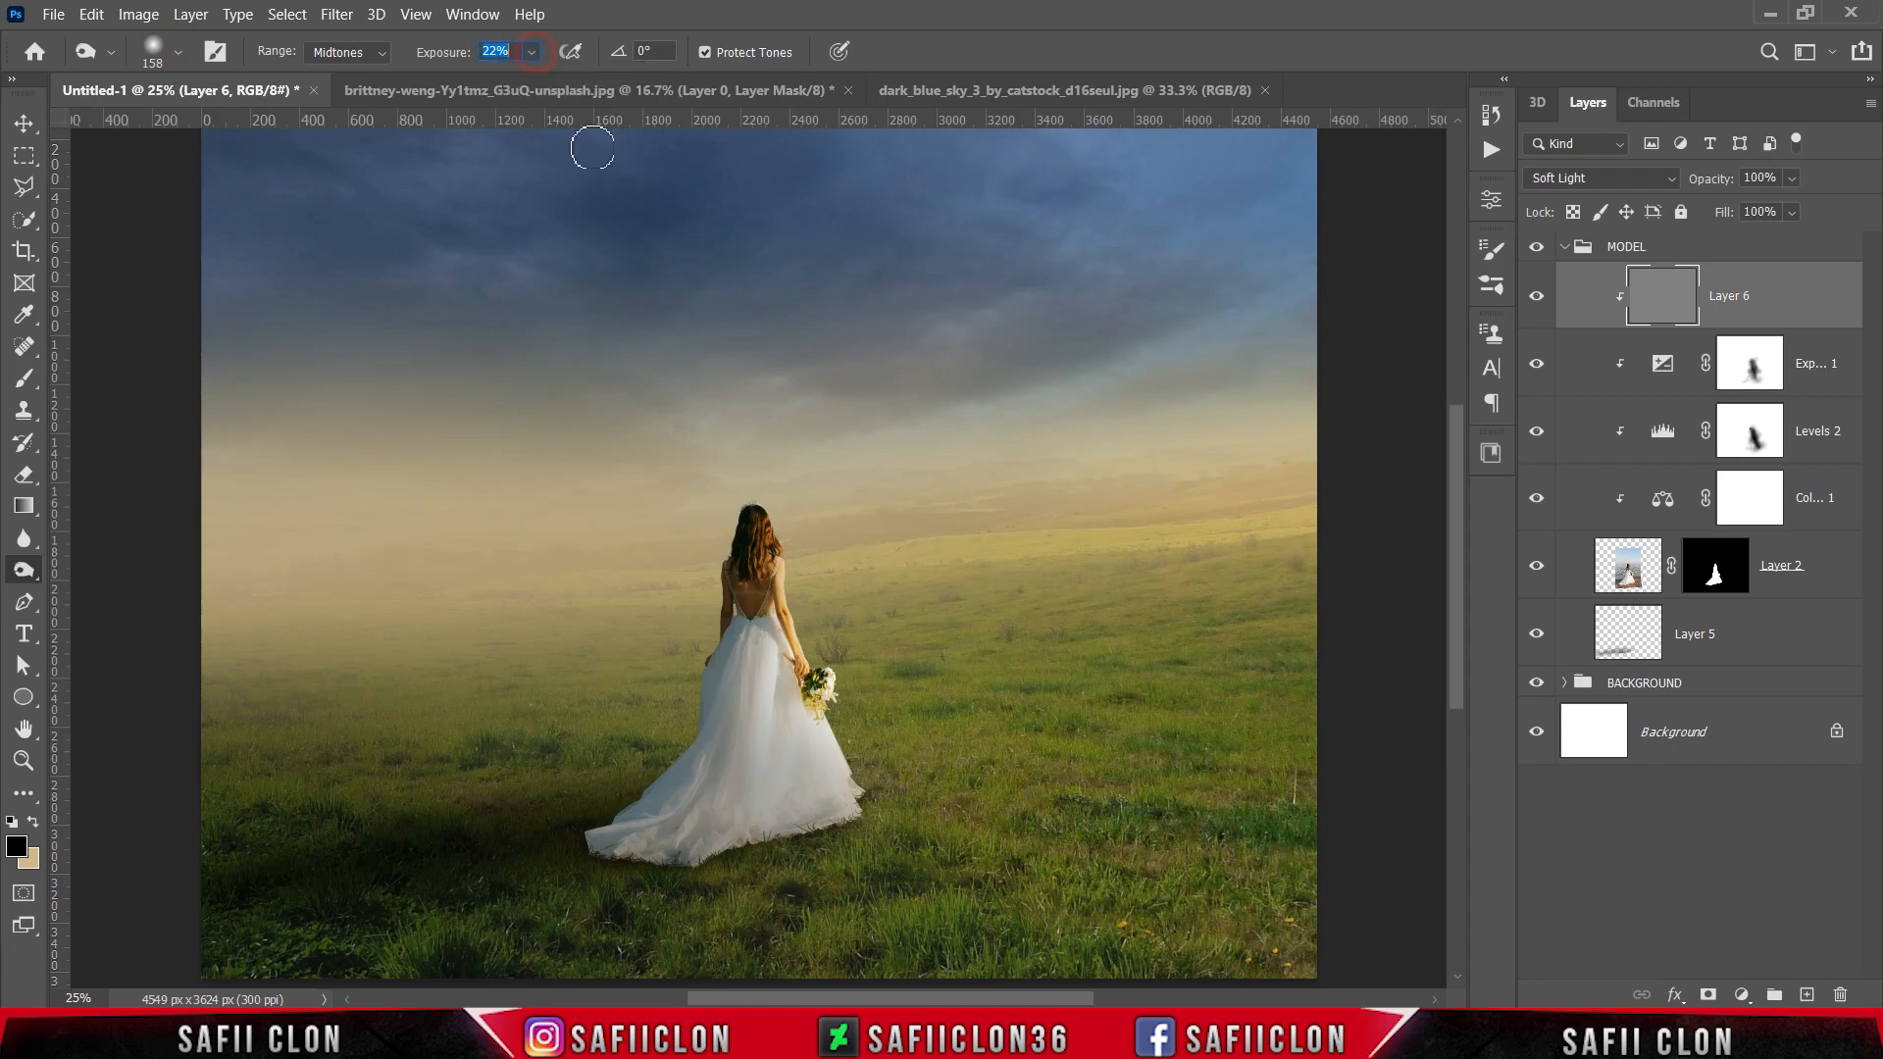
Step: Burn the shadowed left side and train of the dress on Layer 6, enlarging the brush to 300 px
left_click(705, 662)
key("ctrl+plus")
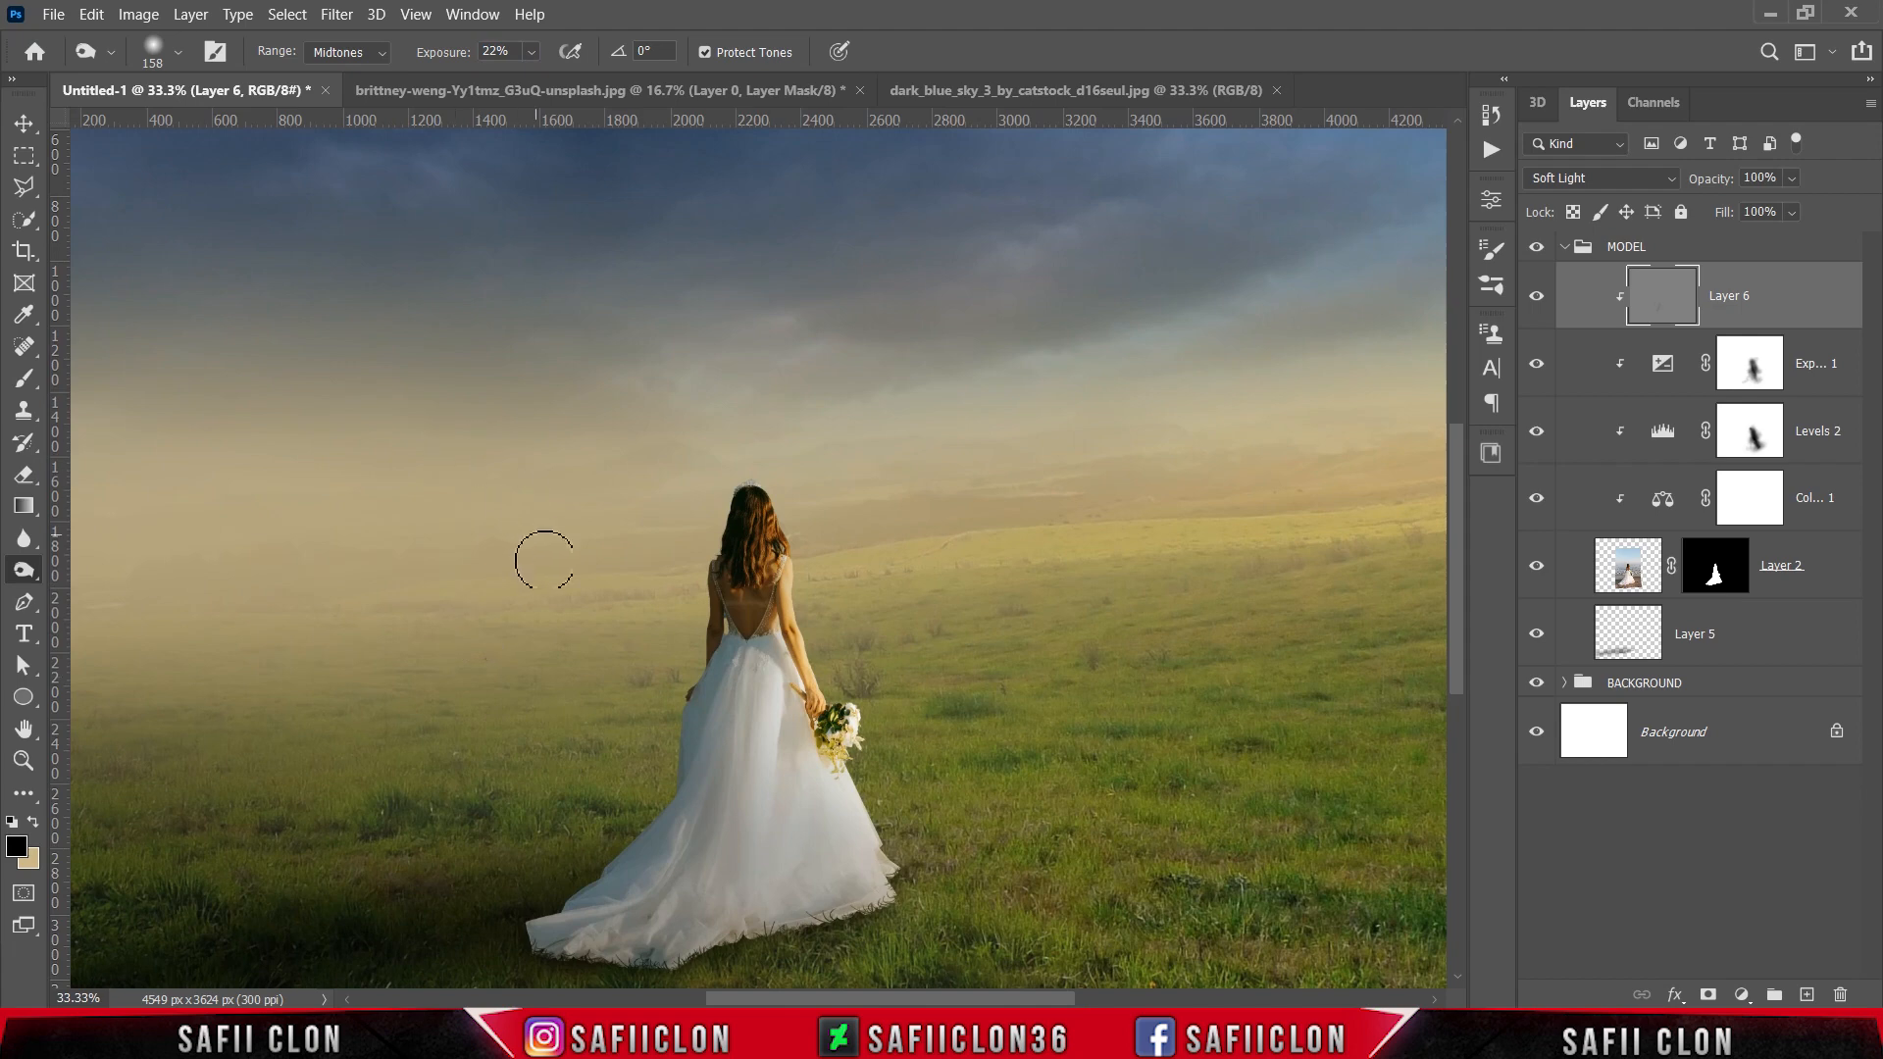
scroll(558, 629, "down", 1)
scroll(557, 629, "down", 1)
key("bracketright")
key("bracketright")
key("bracketright")
mouse_move(527, 824)
left_mouse_down()
mouse_move(550, 861)
mouse_move(586, 769)
mouse_move(554, 830)
mouse_move(496, 873)
left_mouse_up()
key("bracketright")
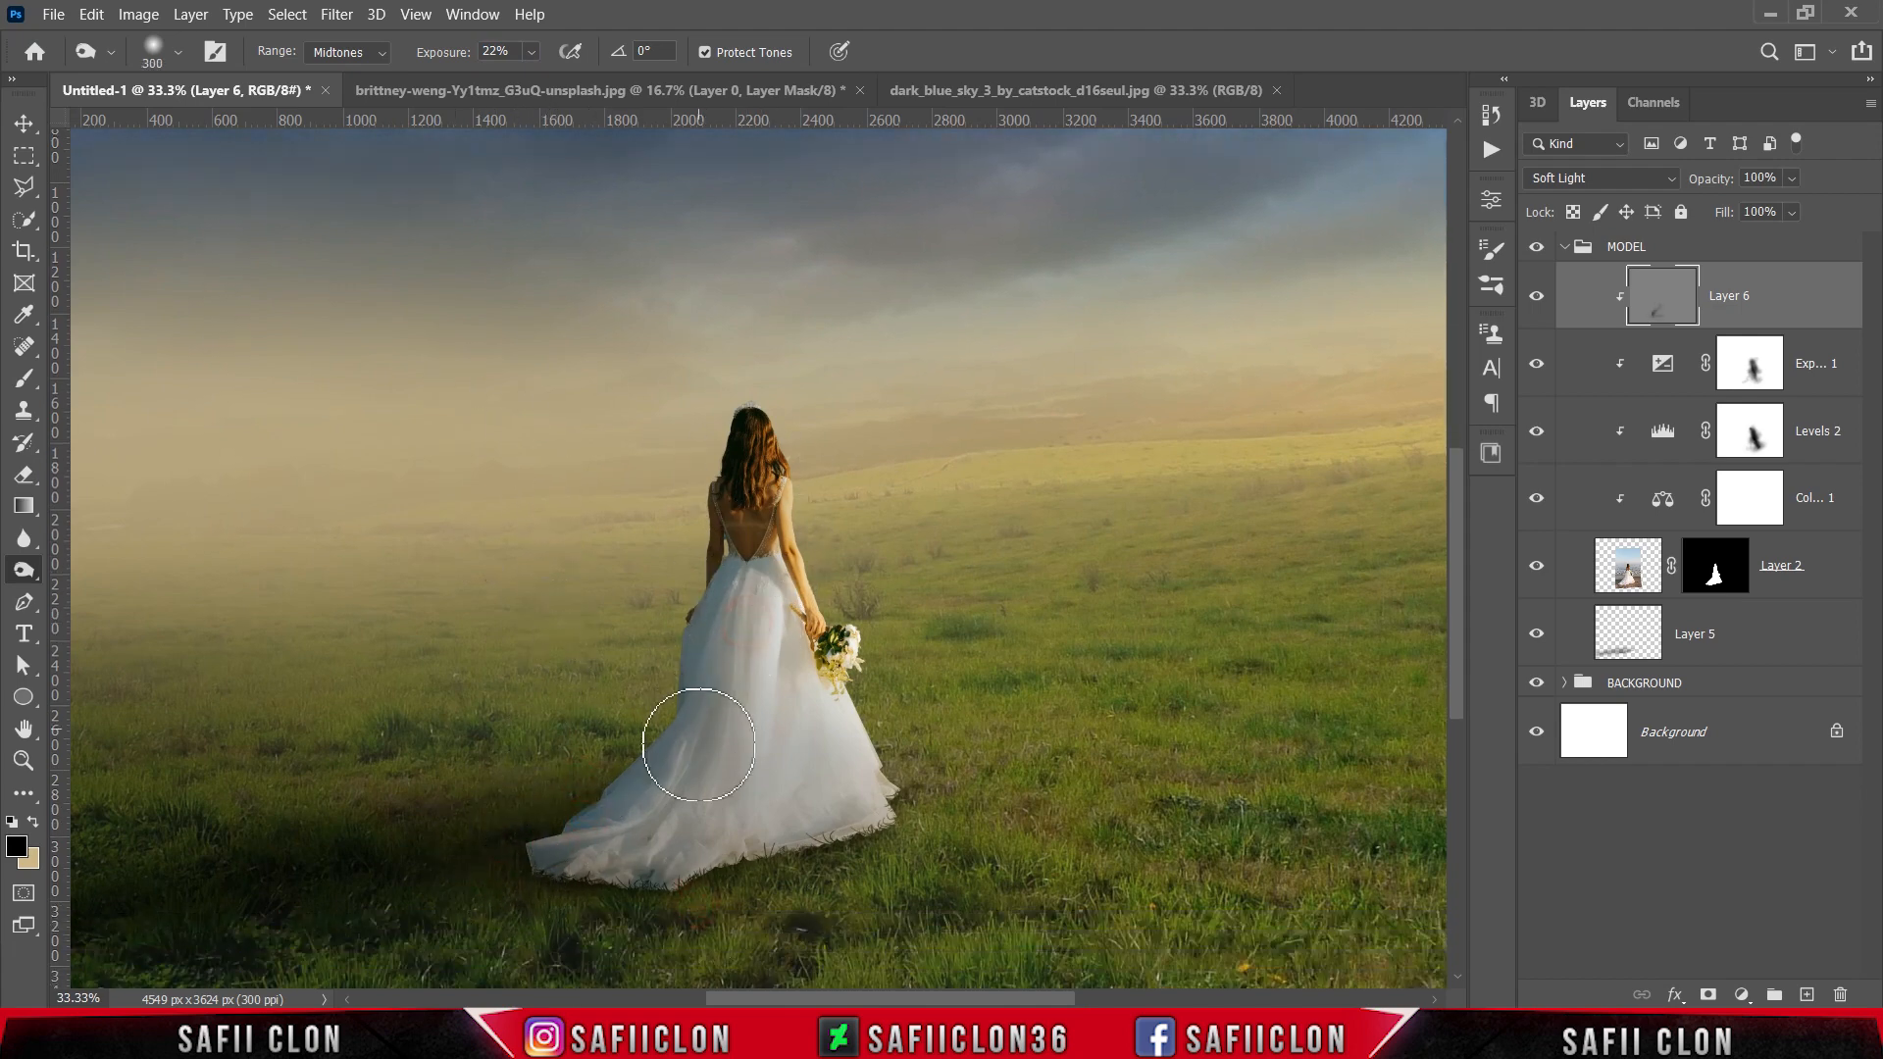
mouse_move(730, 882)
left_mouse_down()
mouse_move(541, 899)
mouse_move(587, 893)
mouse_move(526, 859)
left_mouse_up()
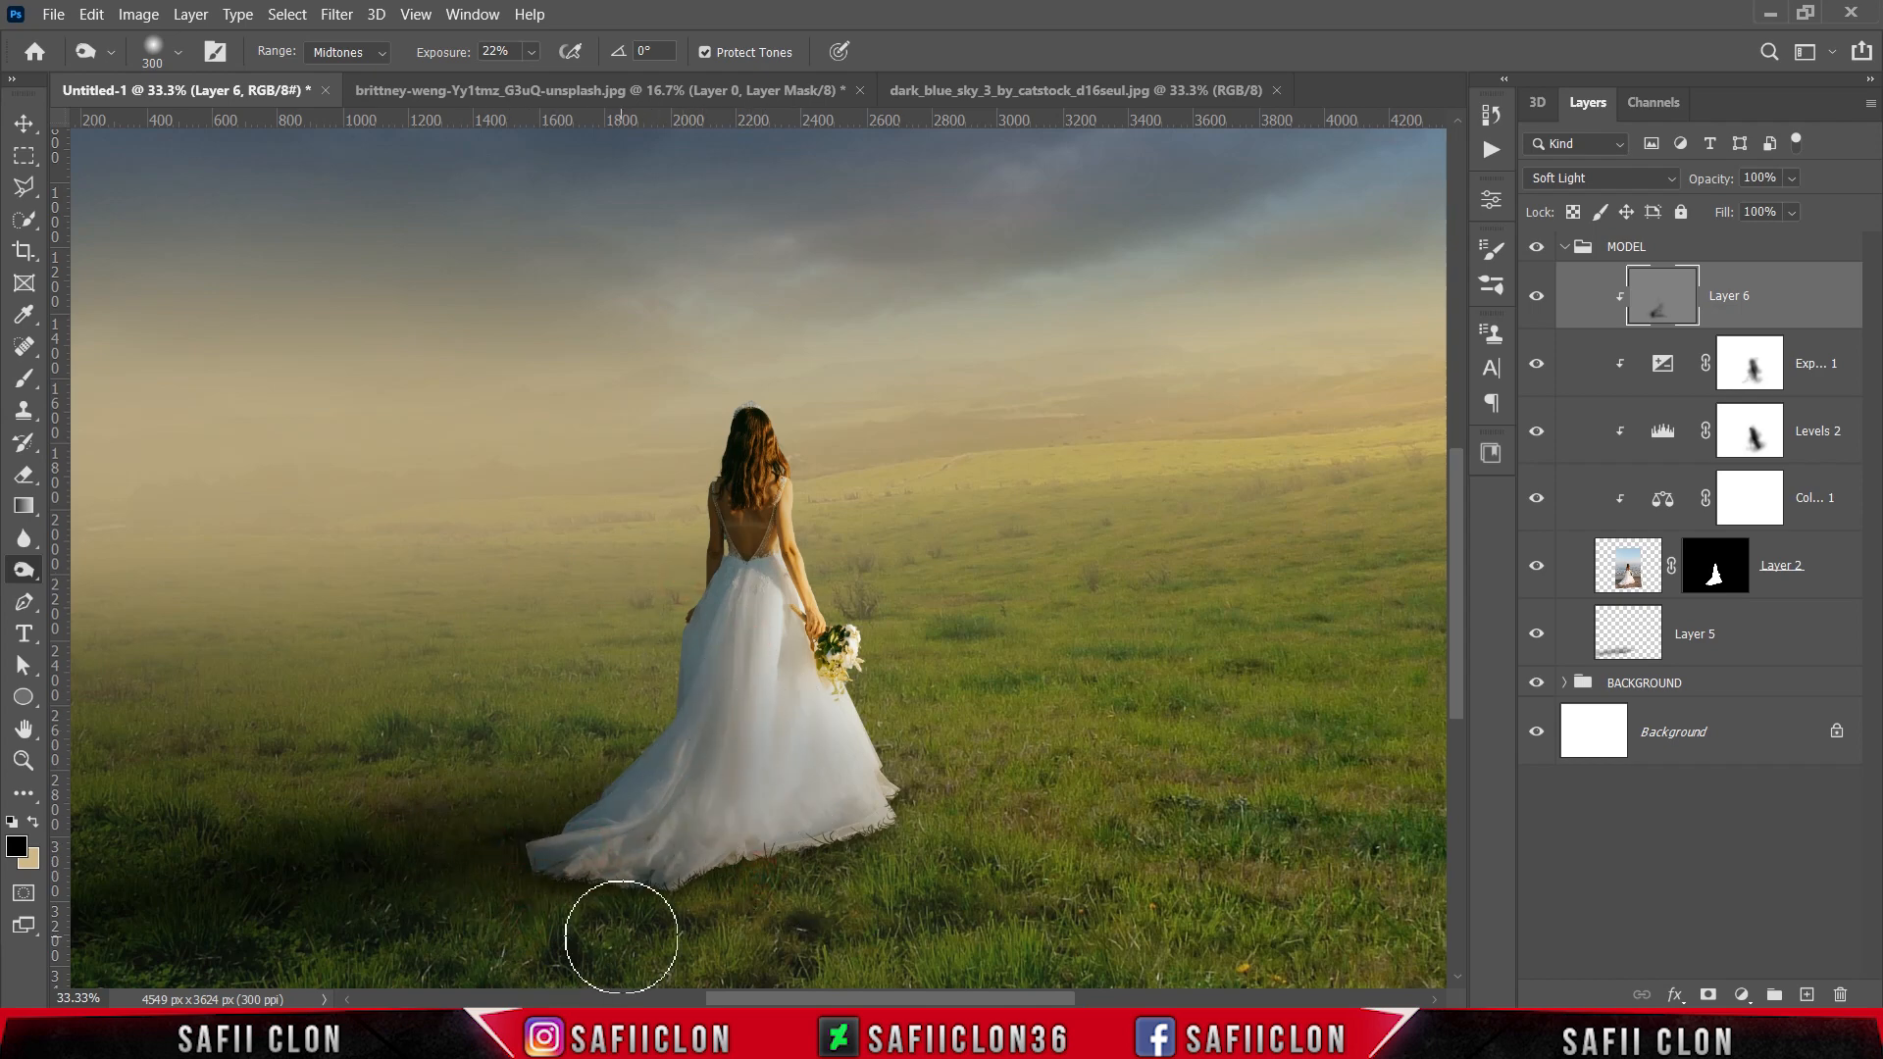
left_click_drag(604, 915, 554, 891)
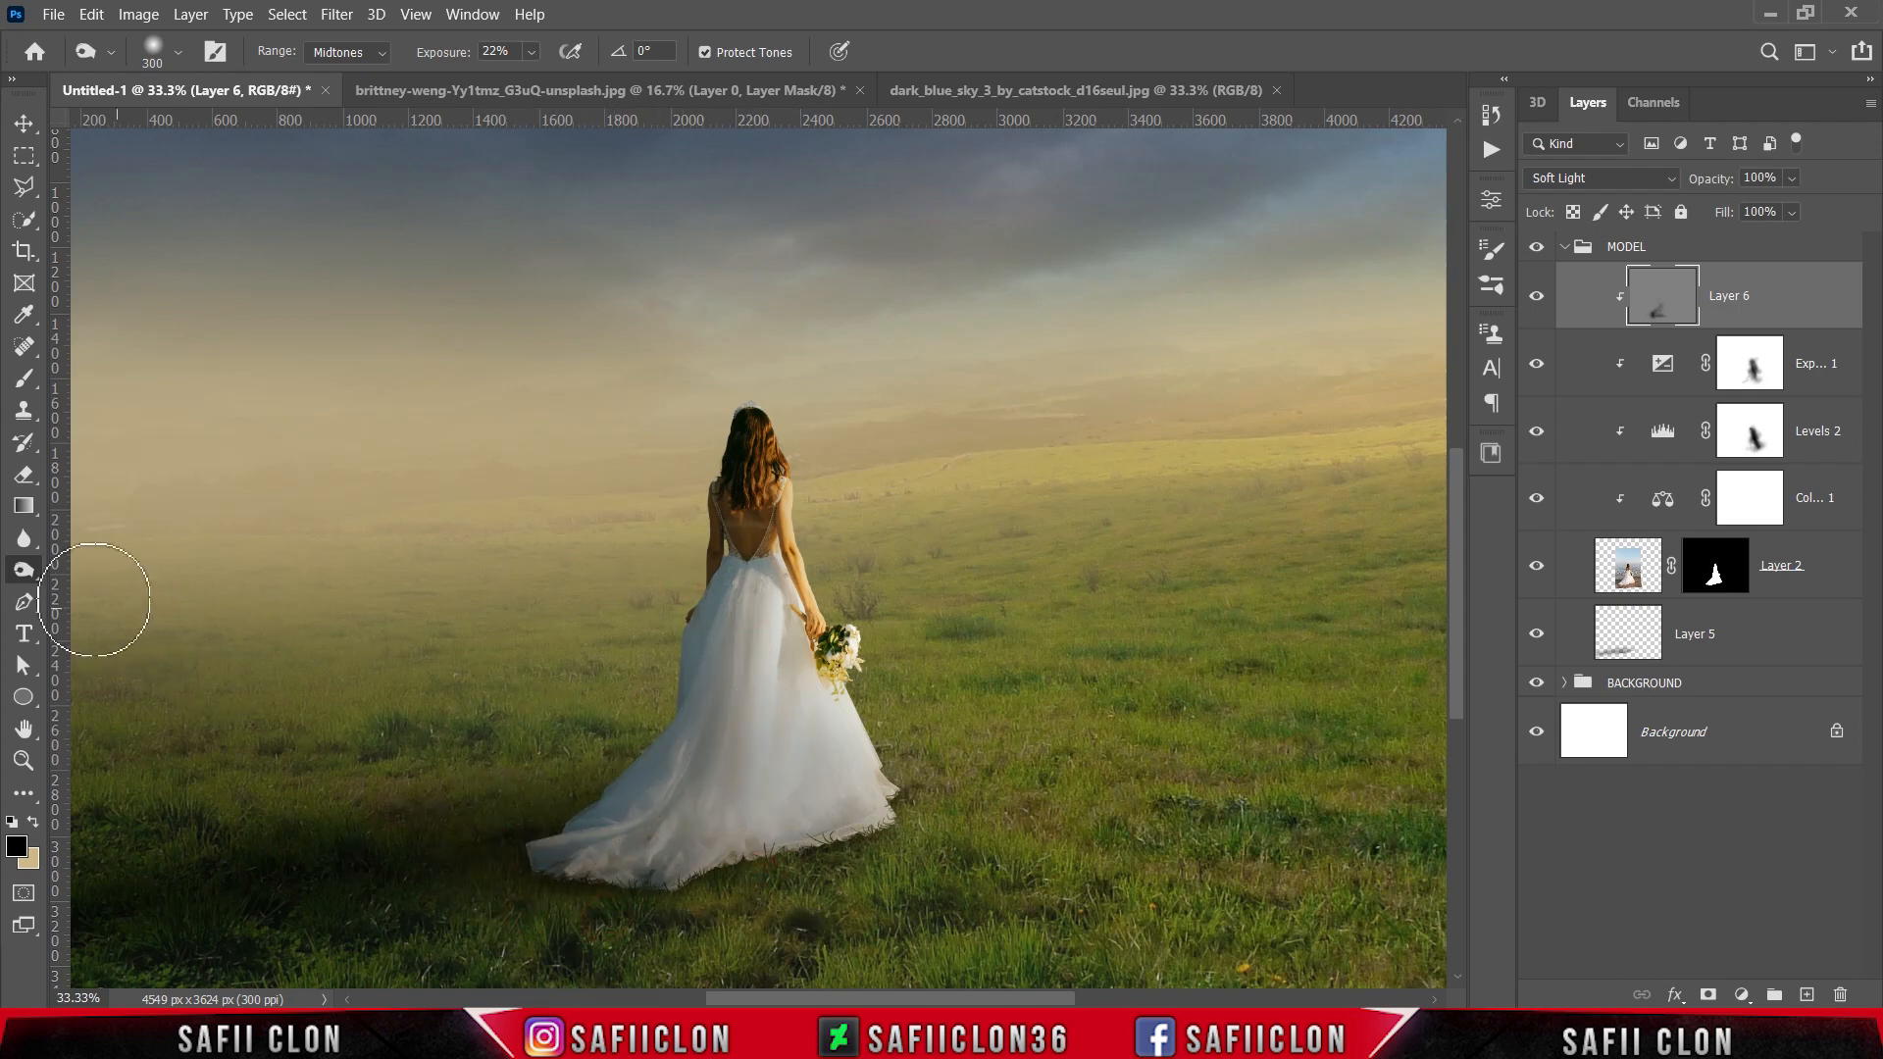
Step: Dodge the light-facing right side of the dress on Layer 6, using the Dodge tool with a 175 px soft brush at 22% exposure
right_click(13, 577)
left_click(101, 572)
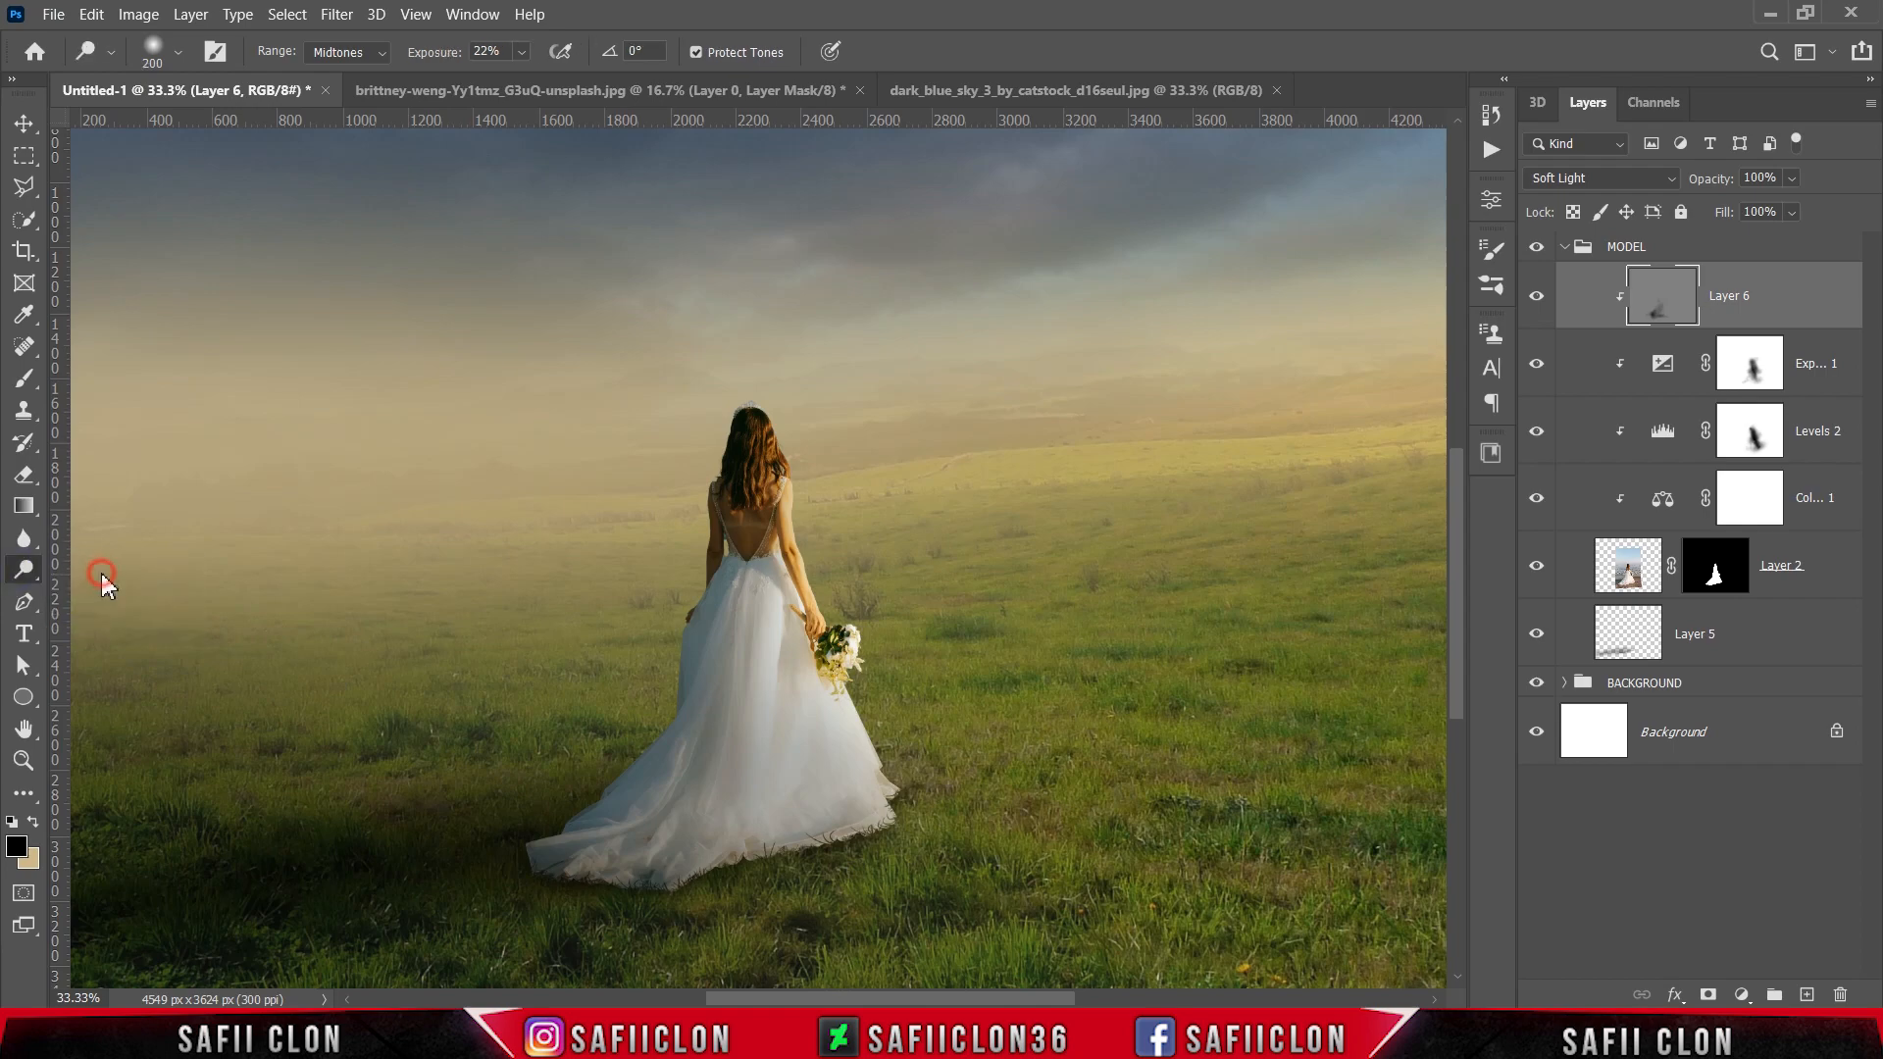
key("bracketleft")
key("bracketleft")
key("bracketleft")
scroll(737, 710, "up", 1)
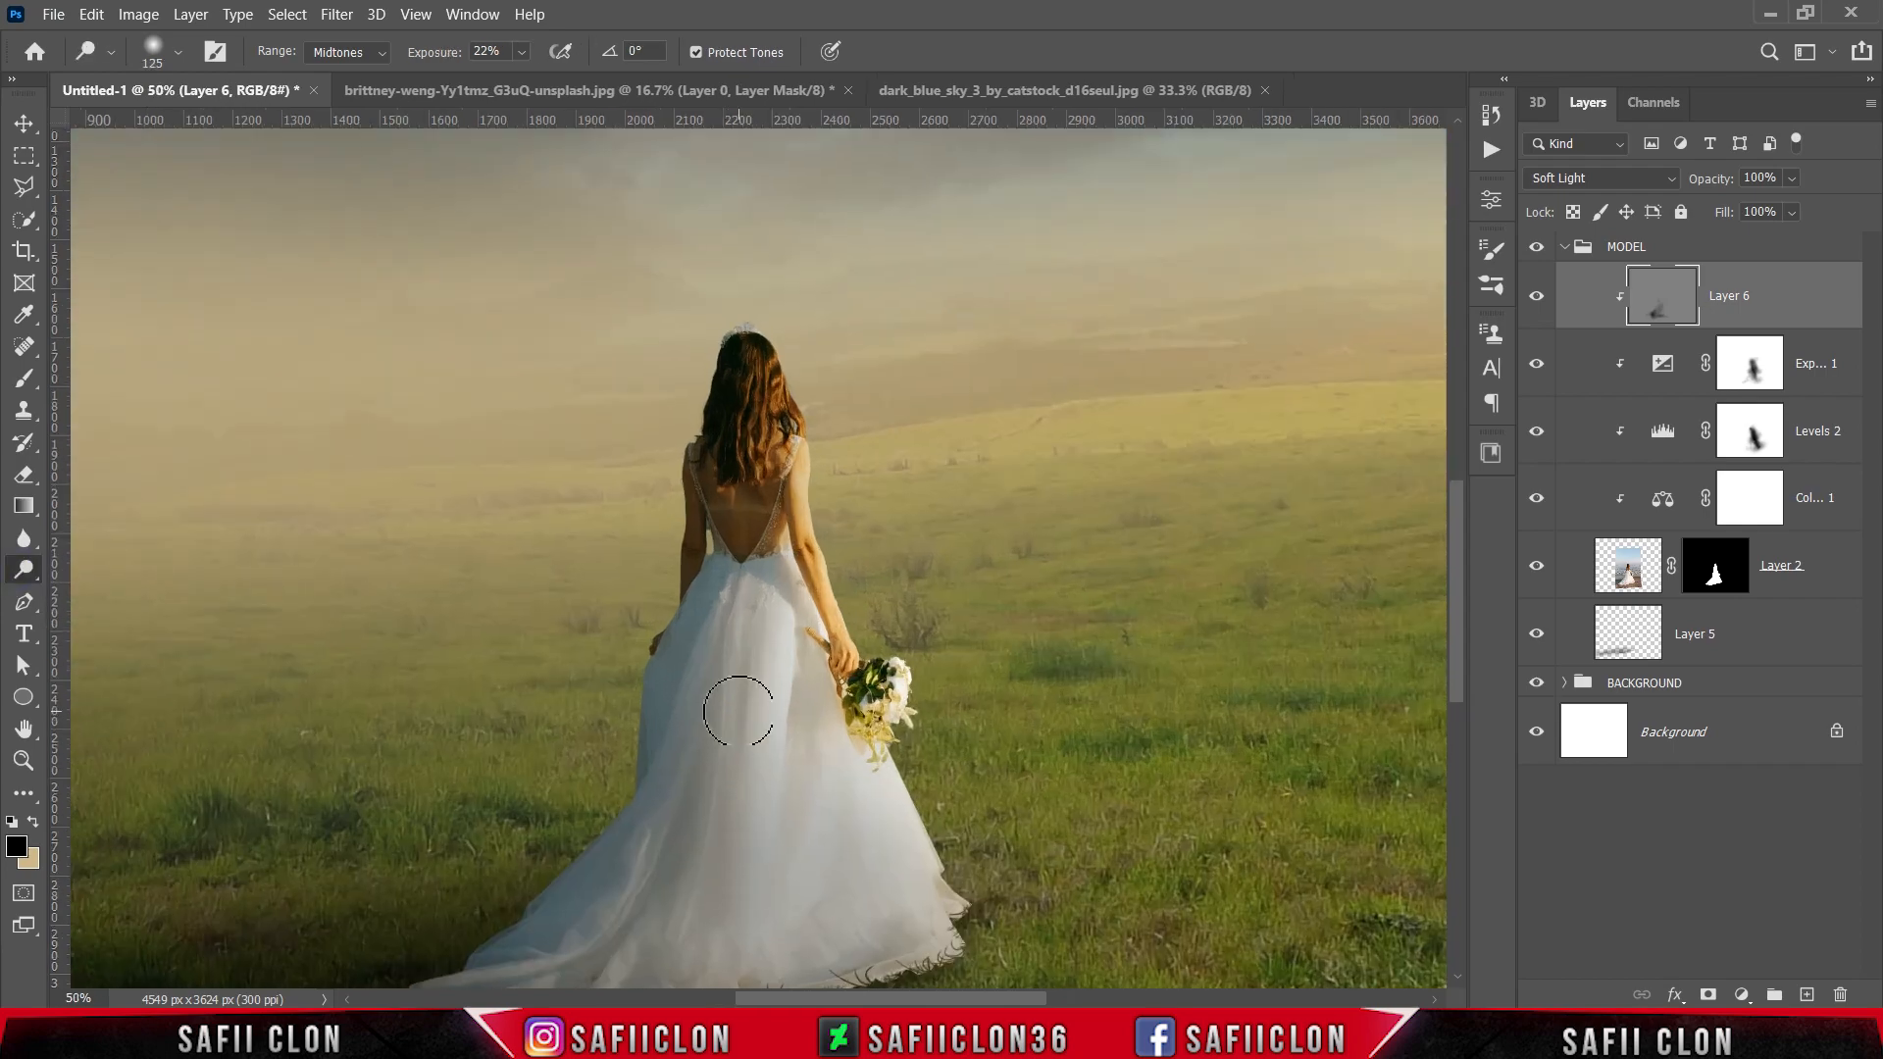
scroll(755, 701, "down", 1)
key("bracketleft")
key("bracketright")
key("bracketright")
key("bracketright")
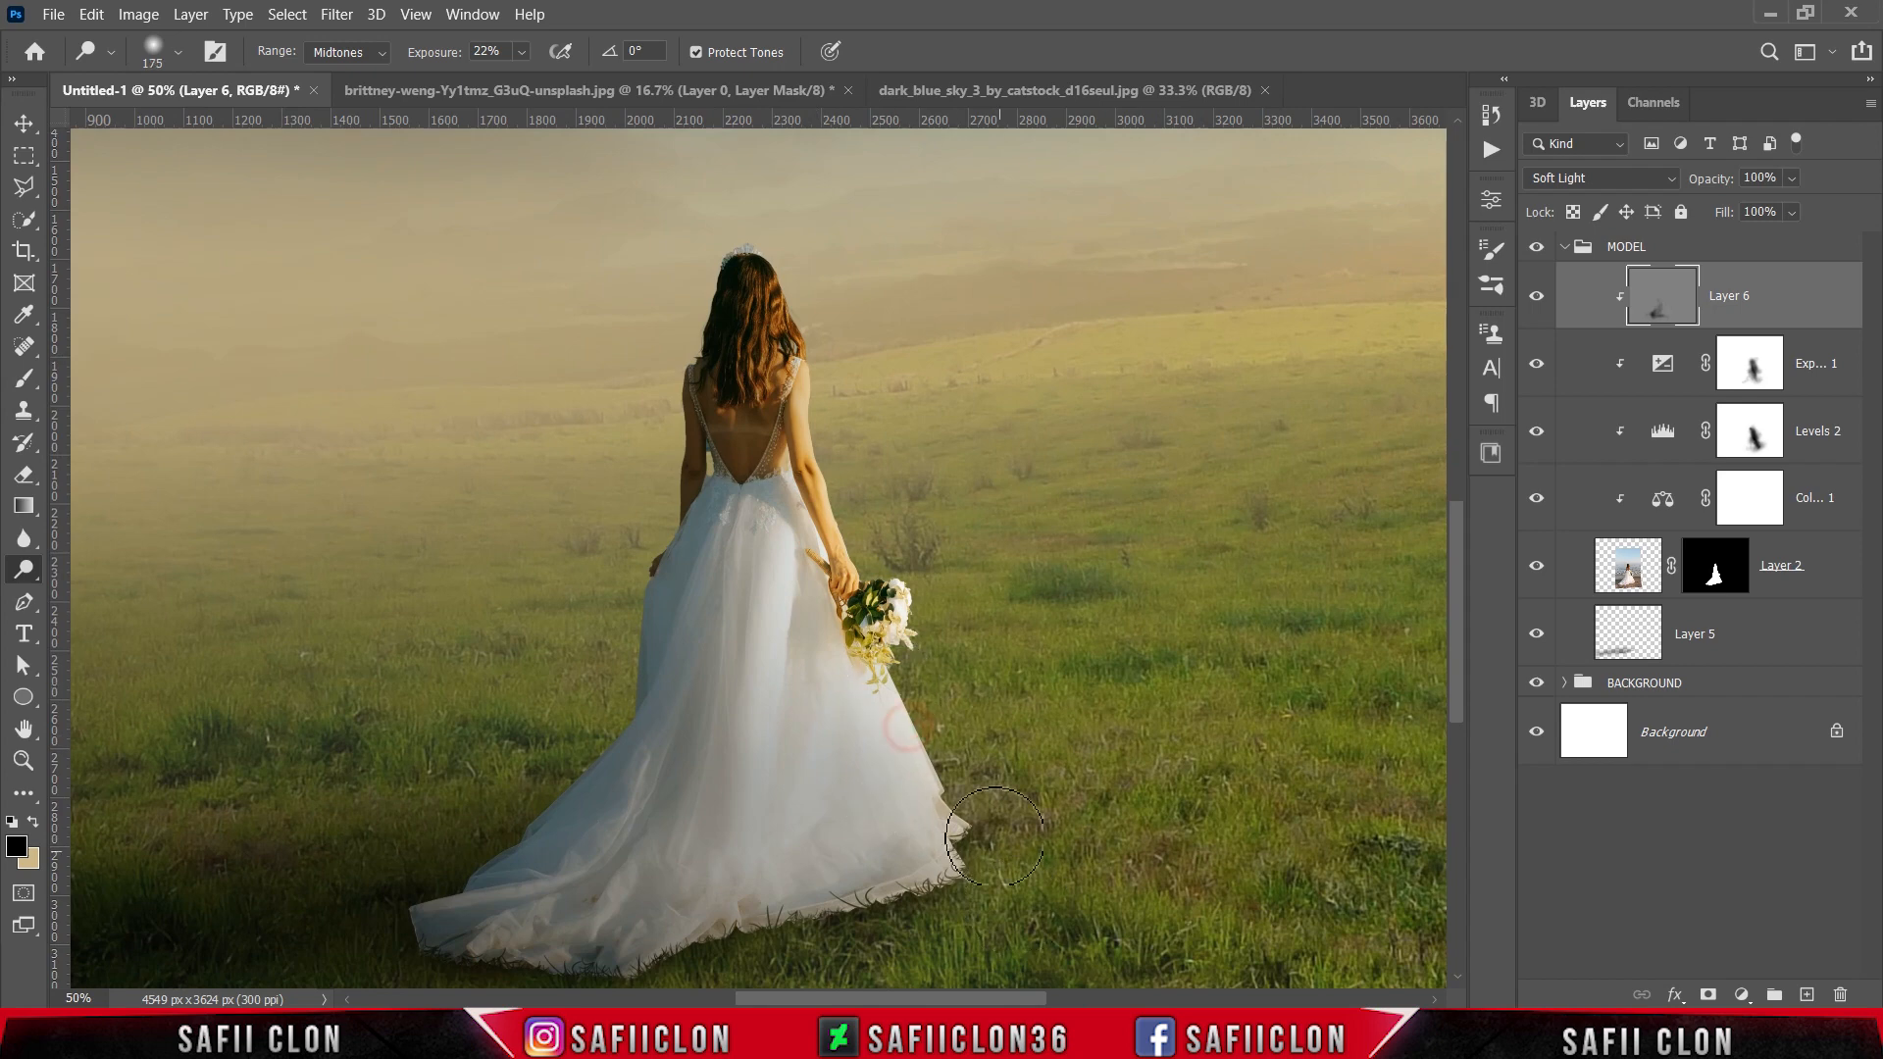
mouse_move(779, 228)
left_mouse_down()
mouse_move(850, 422)
mouse_move(800, 494)
mouse_move(843, 604)
mouse_move(888, 633)
left_mouse_up()
Step: Dodge the small areas around the bride's right hand and bouquet on Layer 6 with a smaller brush
key("bracketleft")
key("bracketleft")
key("bracketleft")
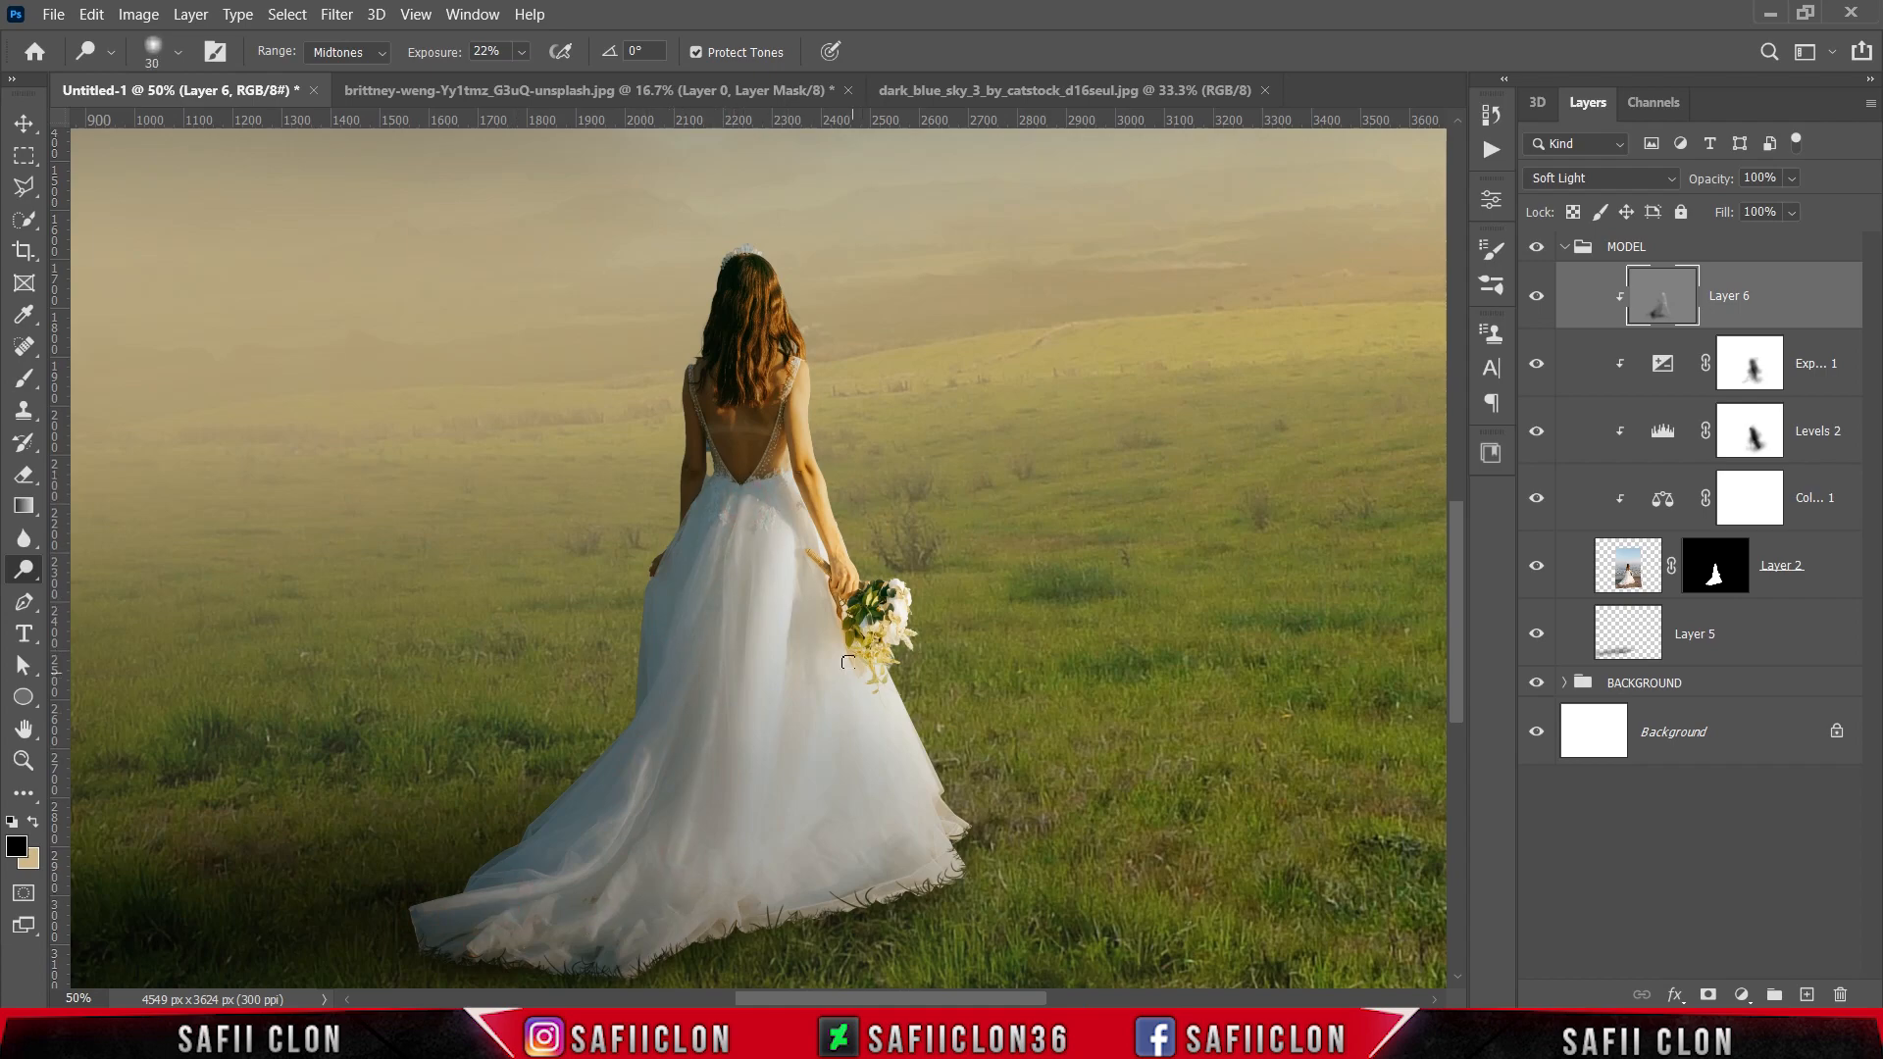
scroll(848, 662, "down", 3)
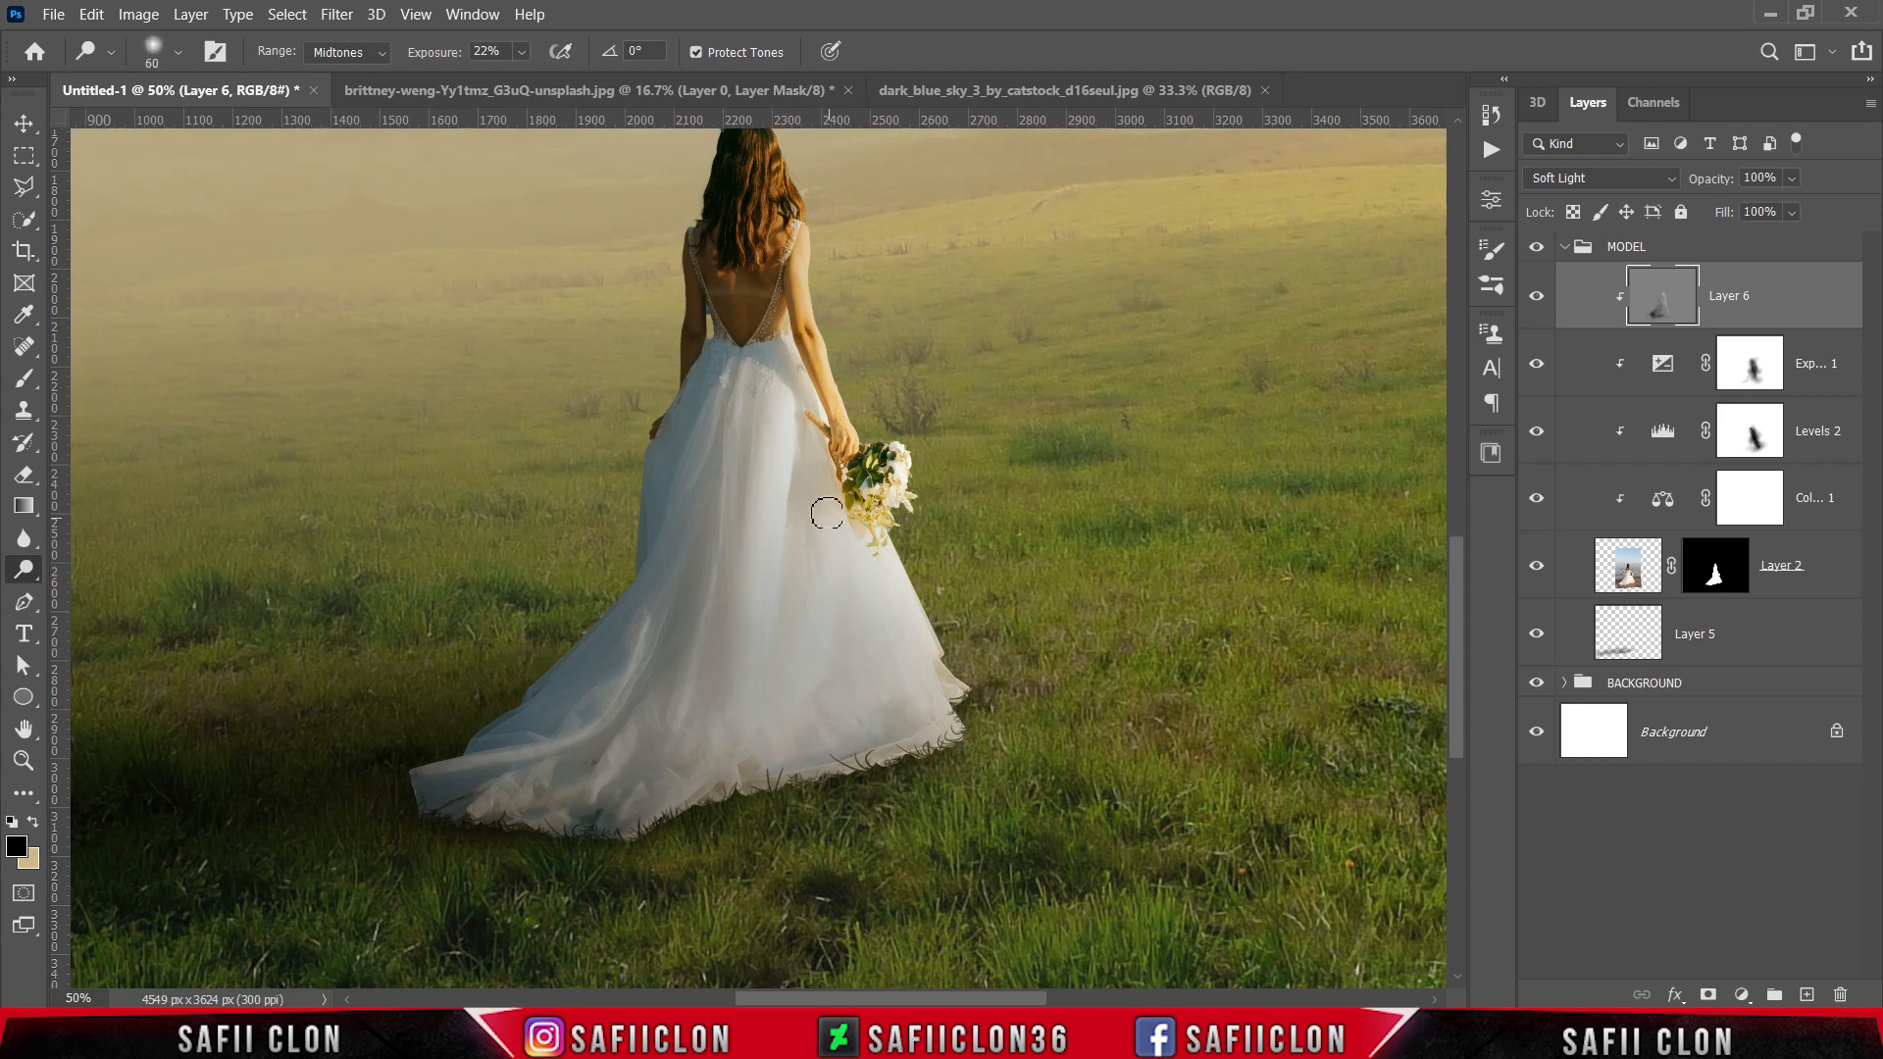
left_click_drag(860, 427, 851, 420)
key("bracketright")
key("bracketright")
key("bracketright")
key("bracketright")
key("bracketright")
scroll(1158, 449, "up", 2)
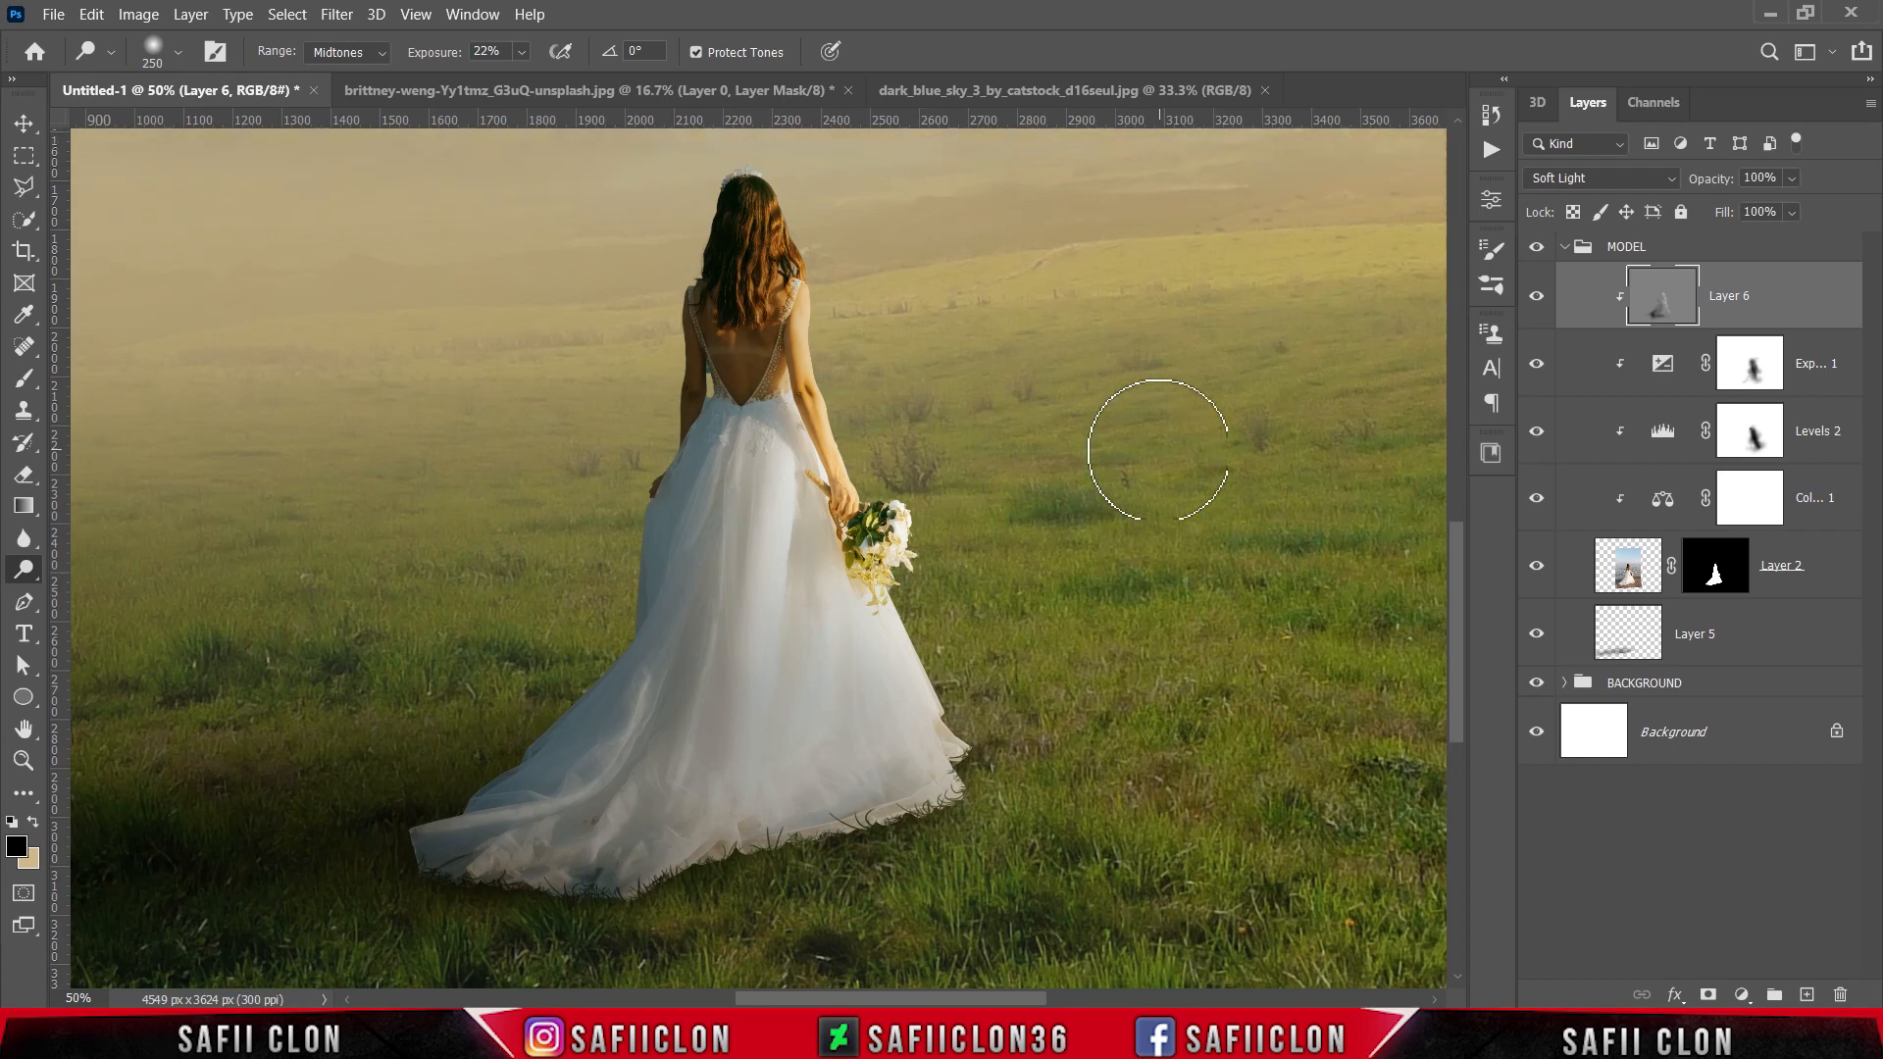
Step: Compare the bride with and without the Layer 6 dodge and burn, and check the whole composite
left_click(1537, 296)
left_click(1537, 296)
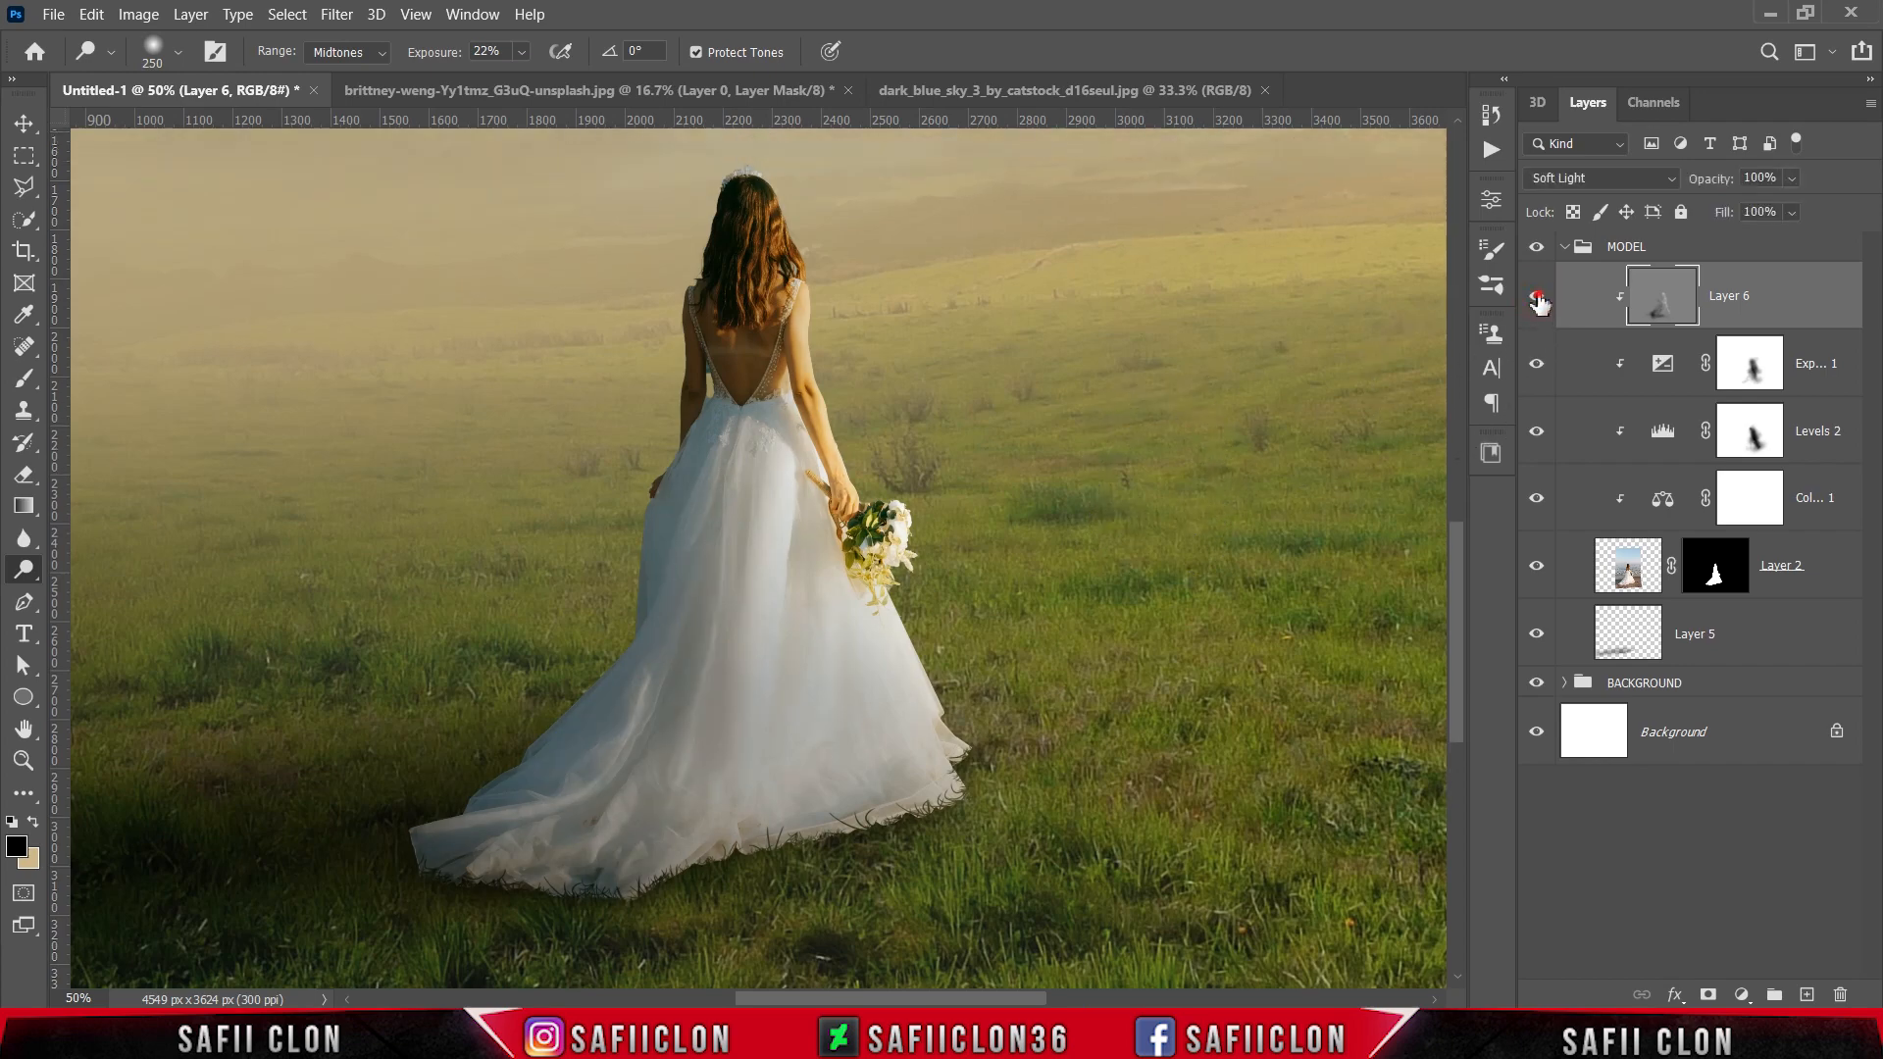
left_click(1536, 296)
left_click(1536, 296)
left_click(1536, 296)
left_click(1536, 296)
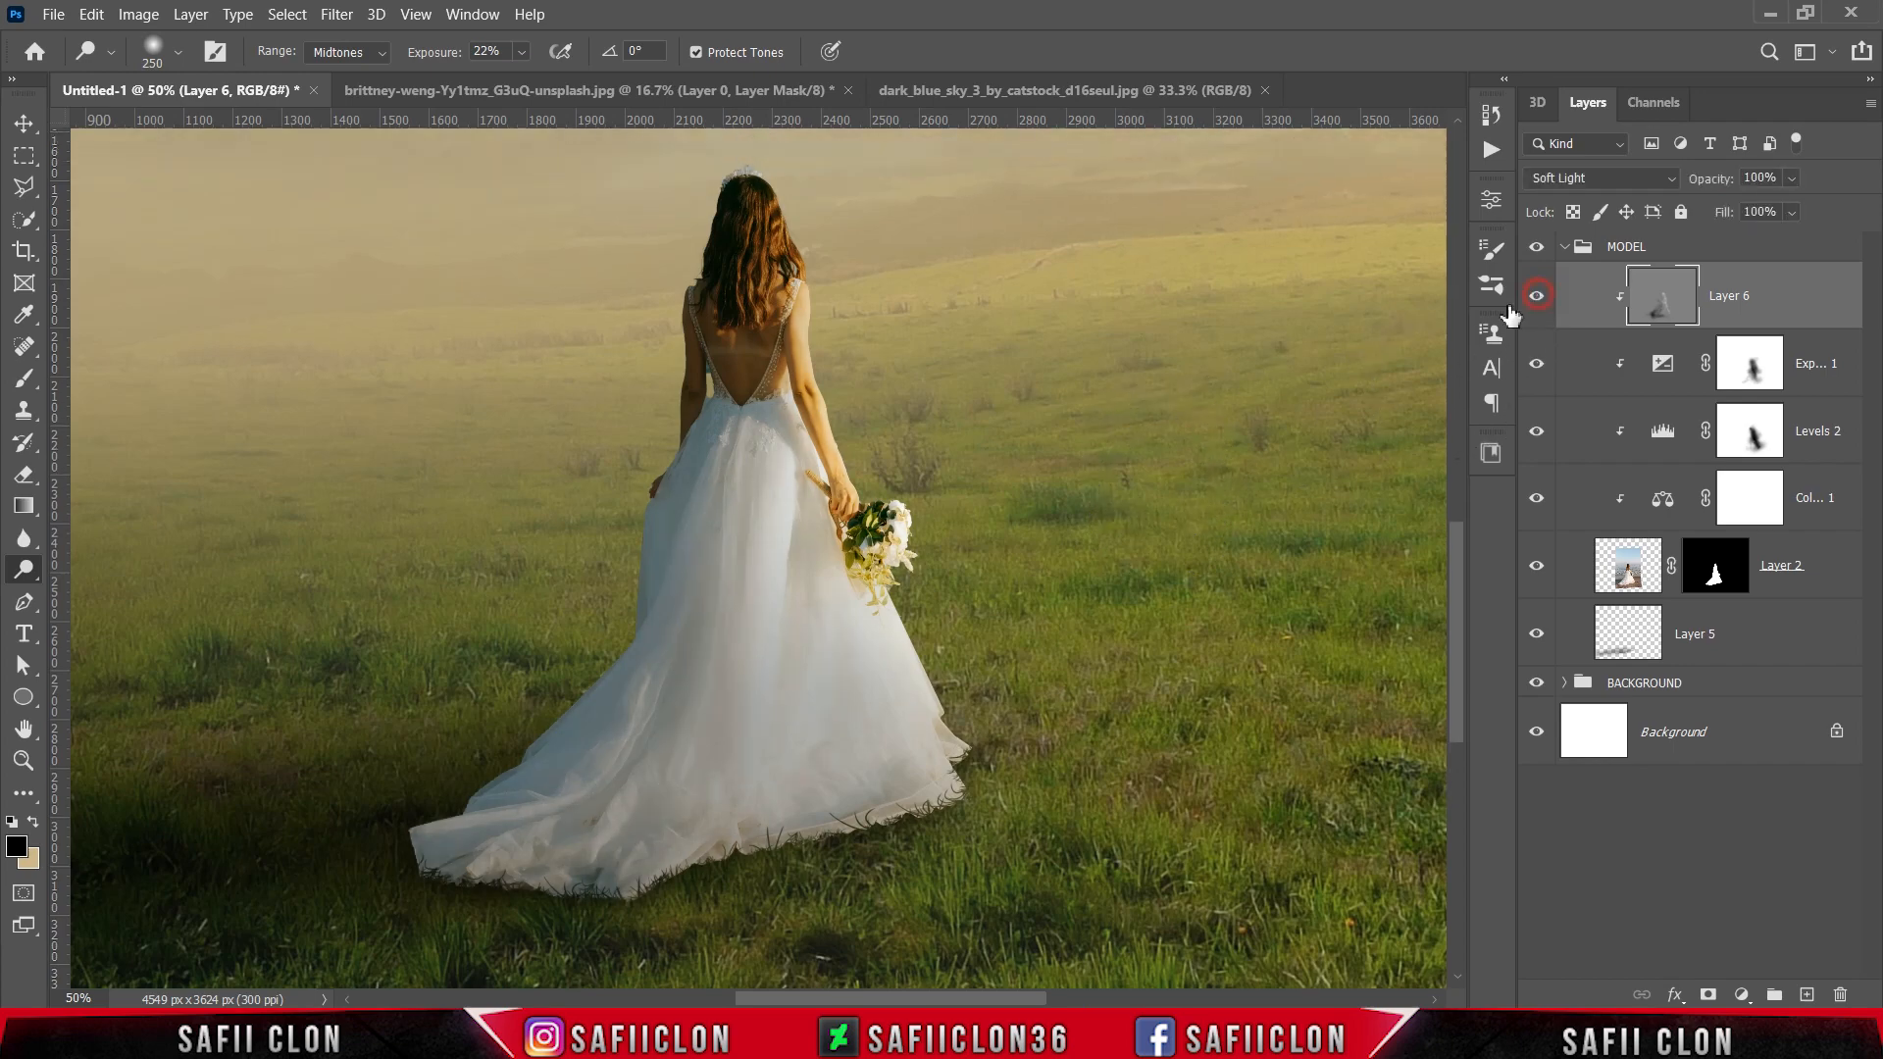
key("ctrl+minus")
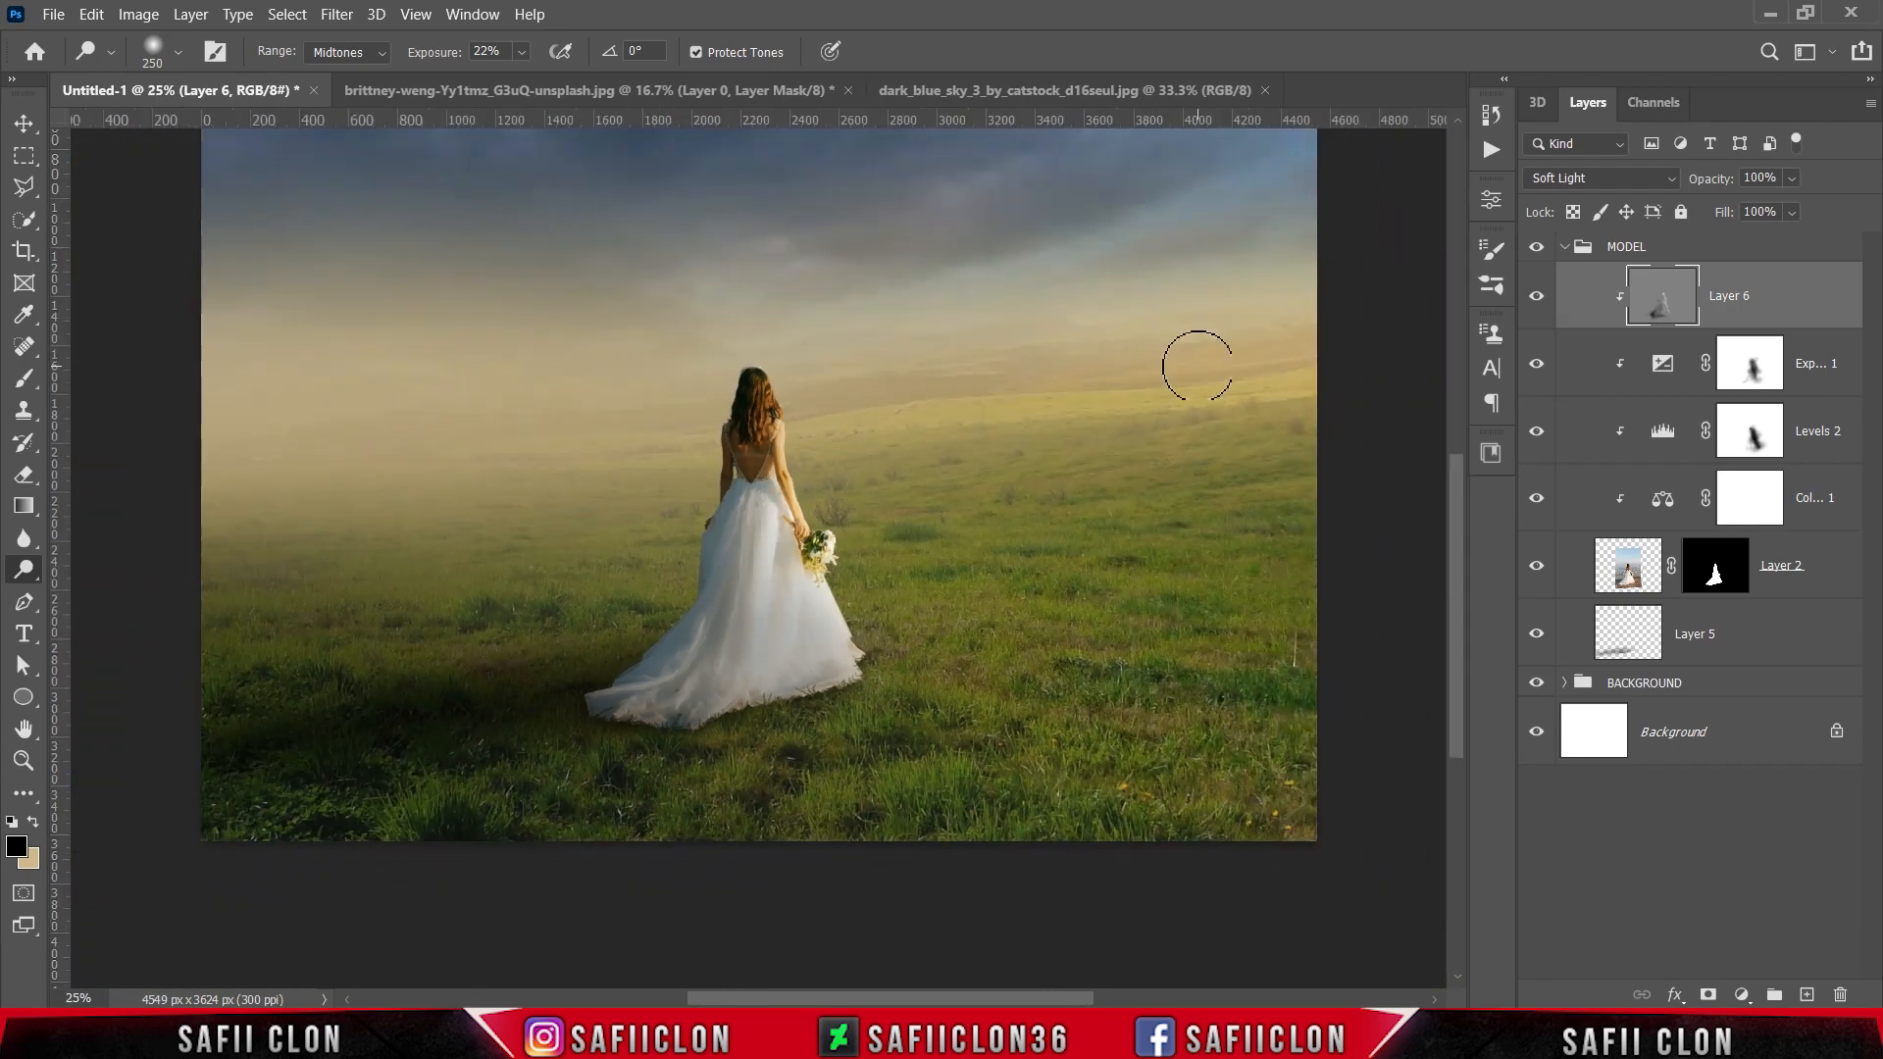
scroll(1143, 442, "up", 3)
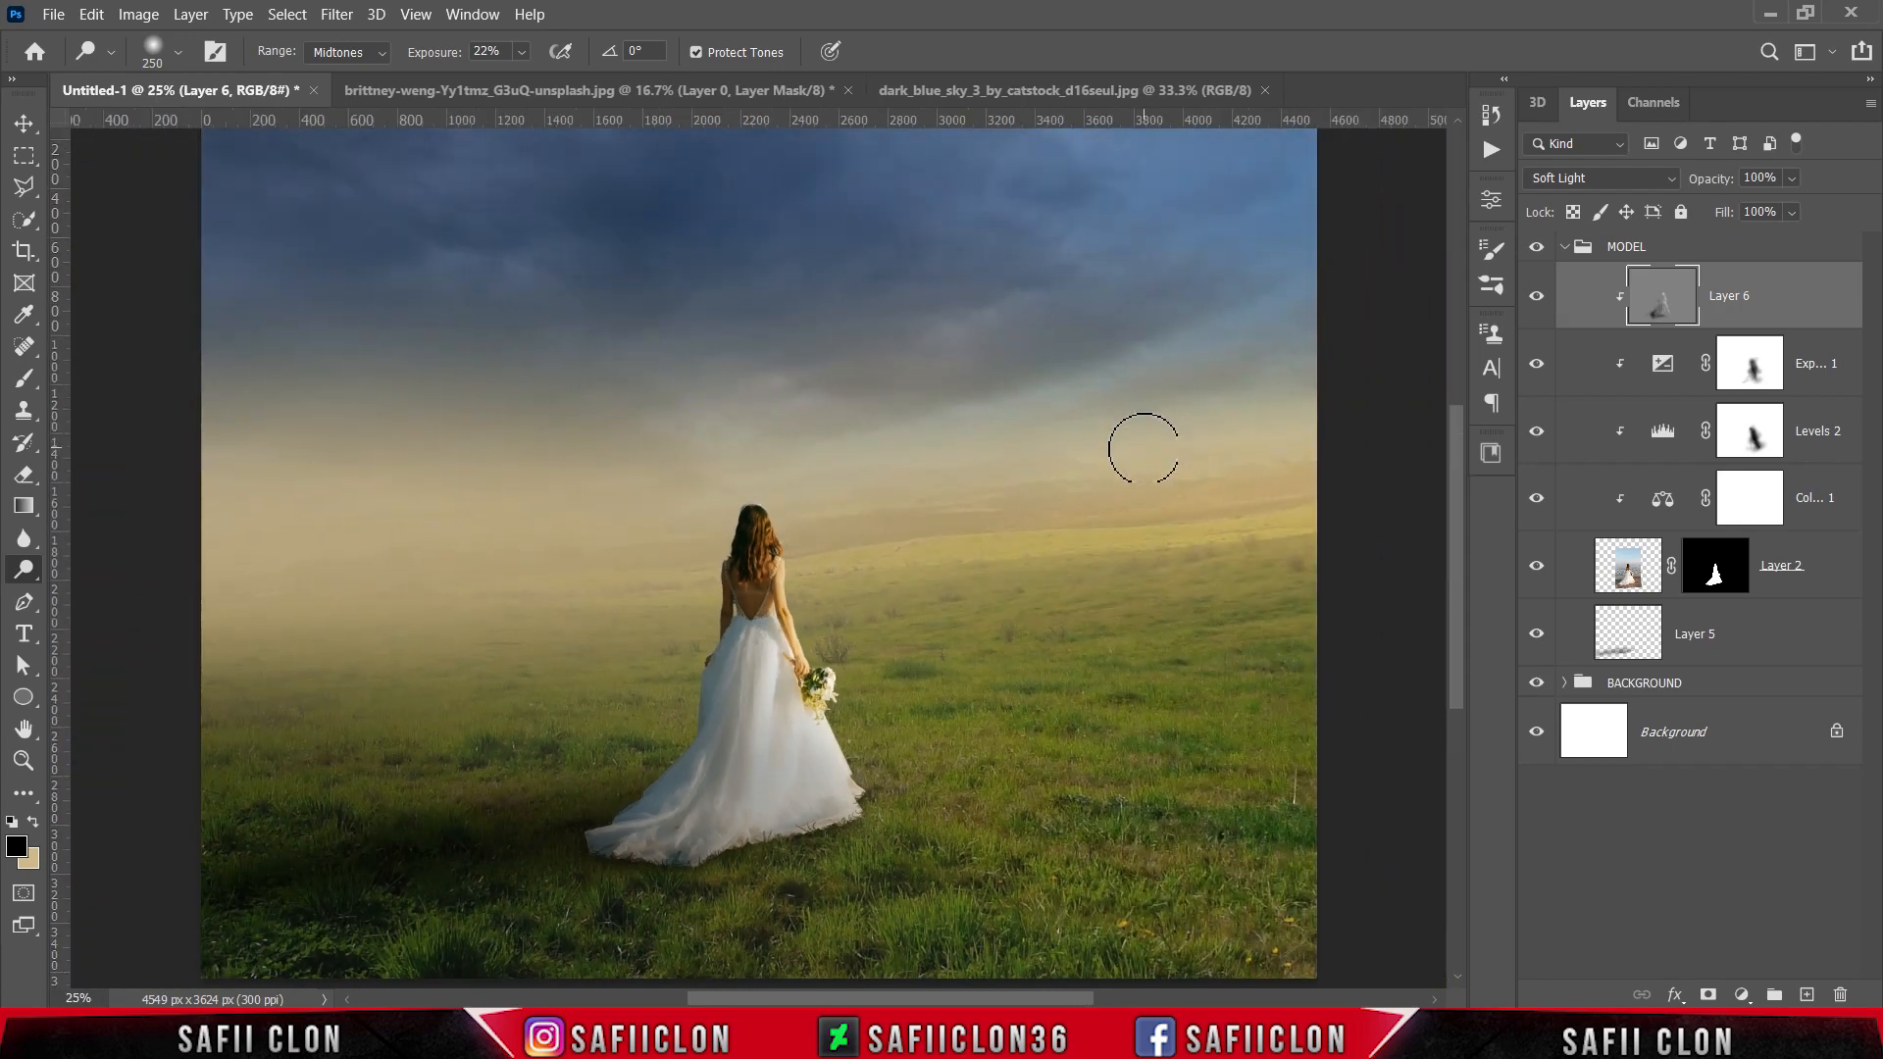
Step: Create a new layer above the collapsed MODEL group and set up a Soft Round brush at 354 px with 0% hardness
left_click(1564, 248)
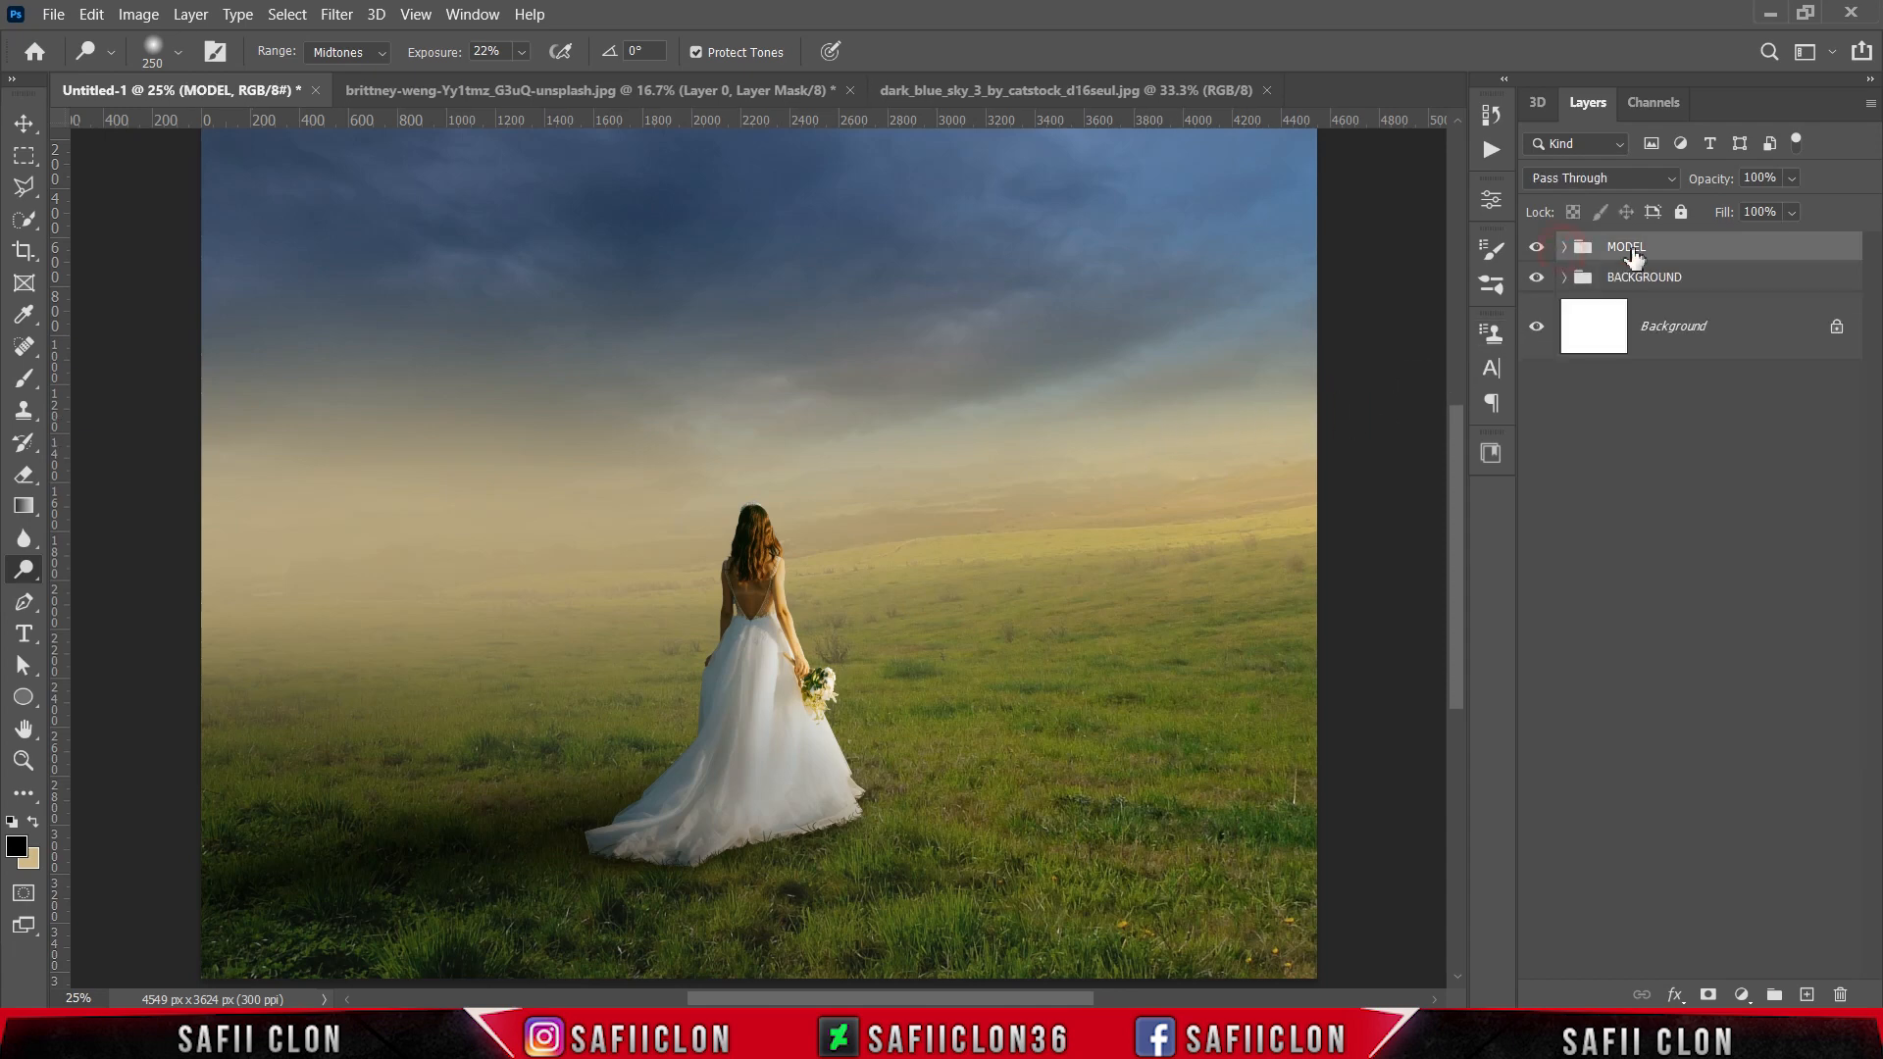
left_click(1807, 996)
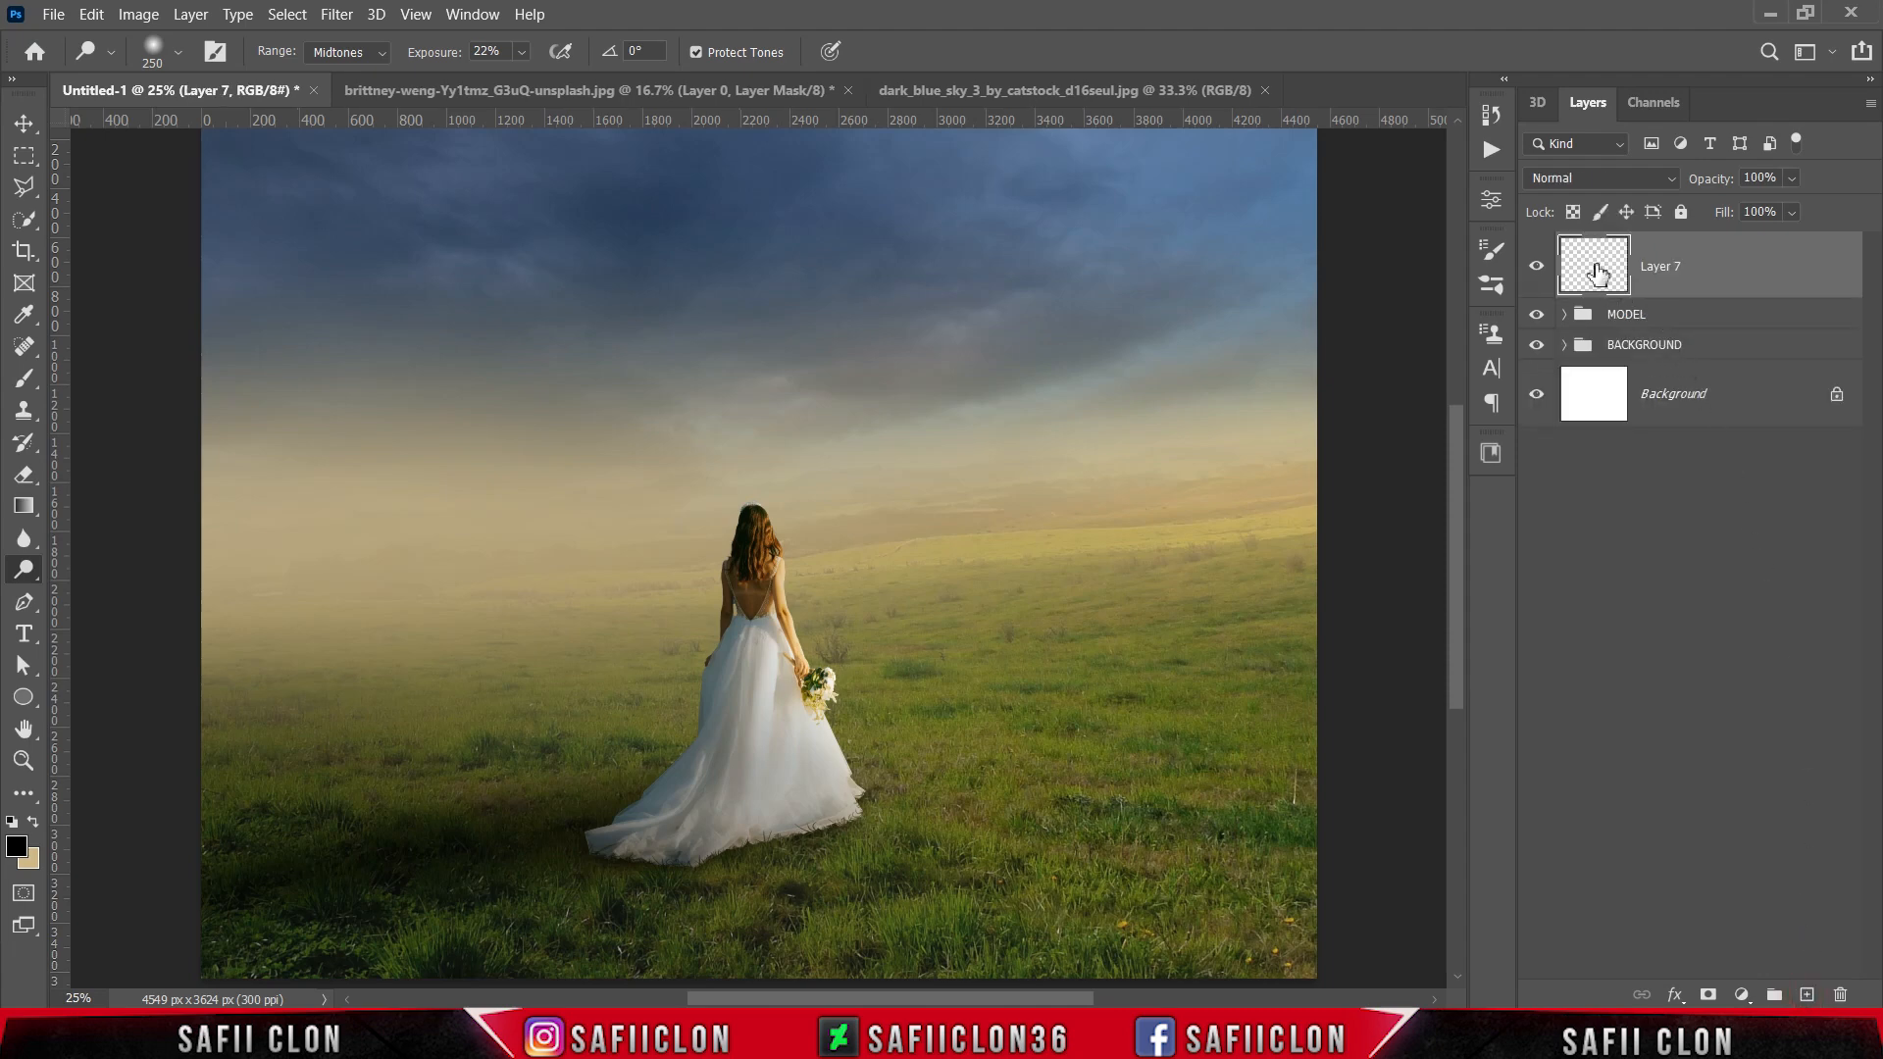
right_click(25, 378)
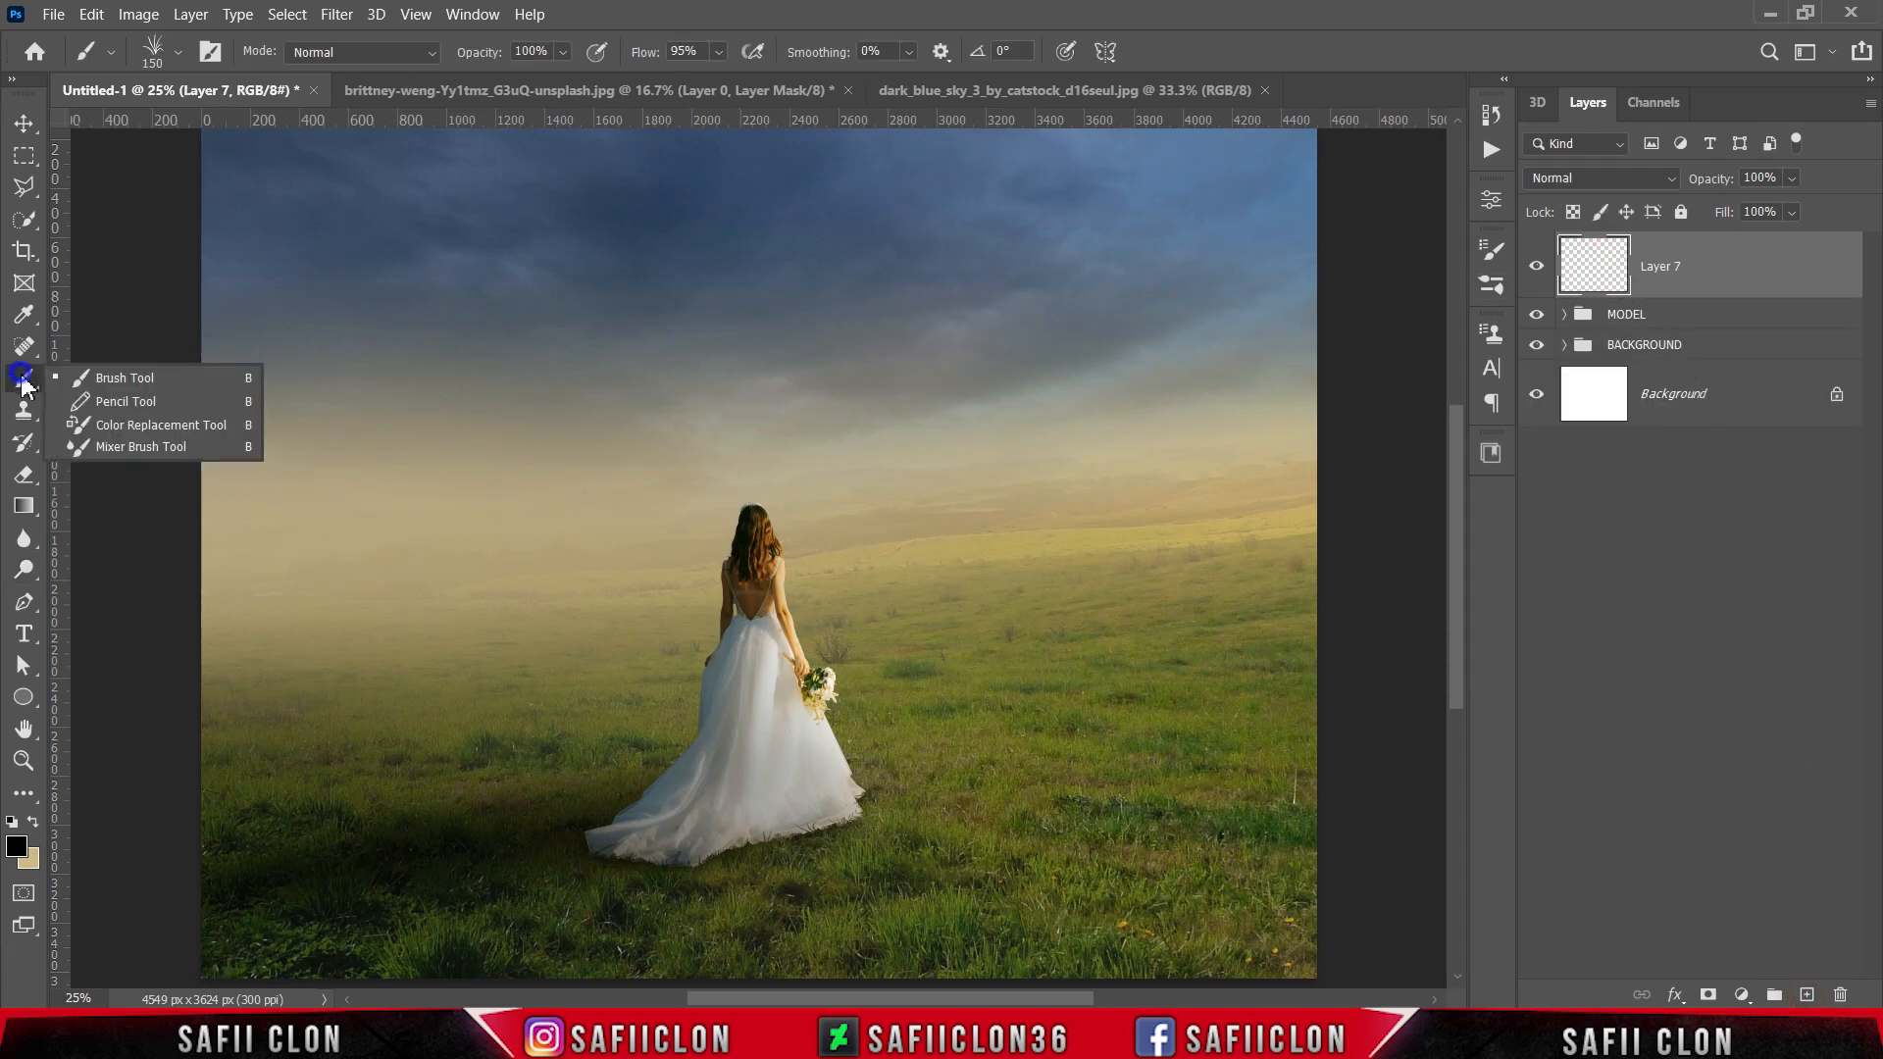
left_click(93, 374)
left_click(178, 53)
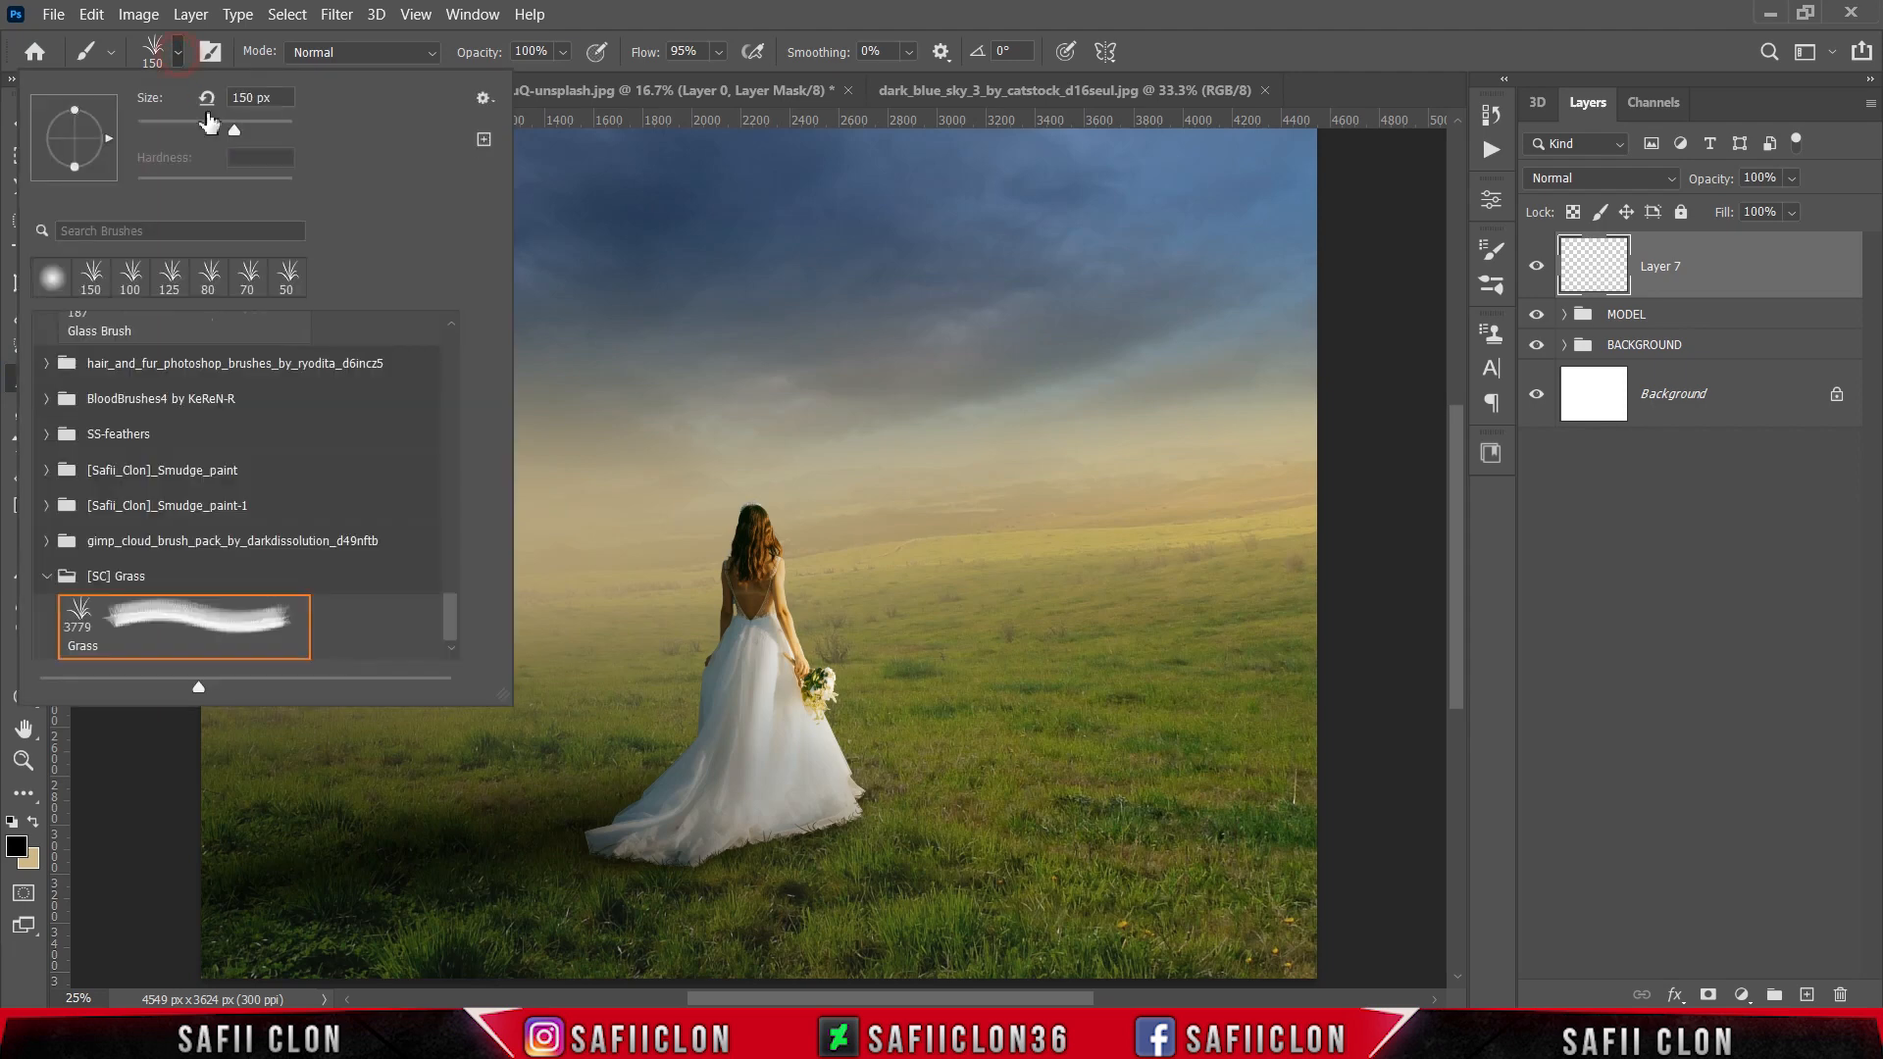
left_click_drag(451, 616, 458, 355)
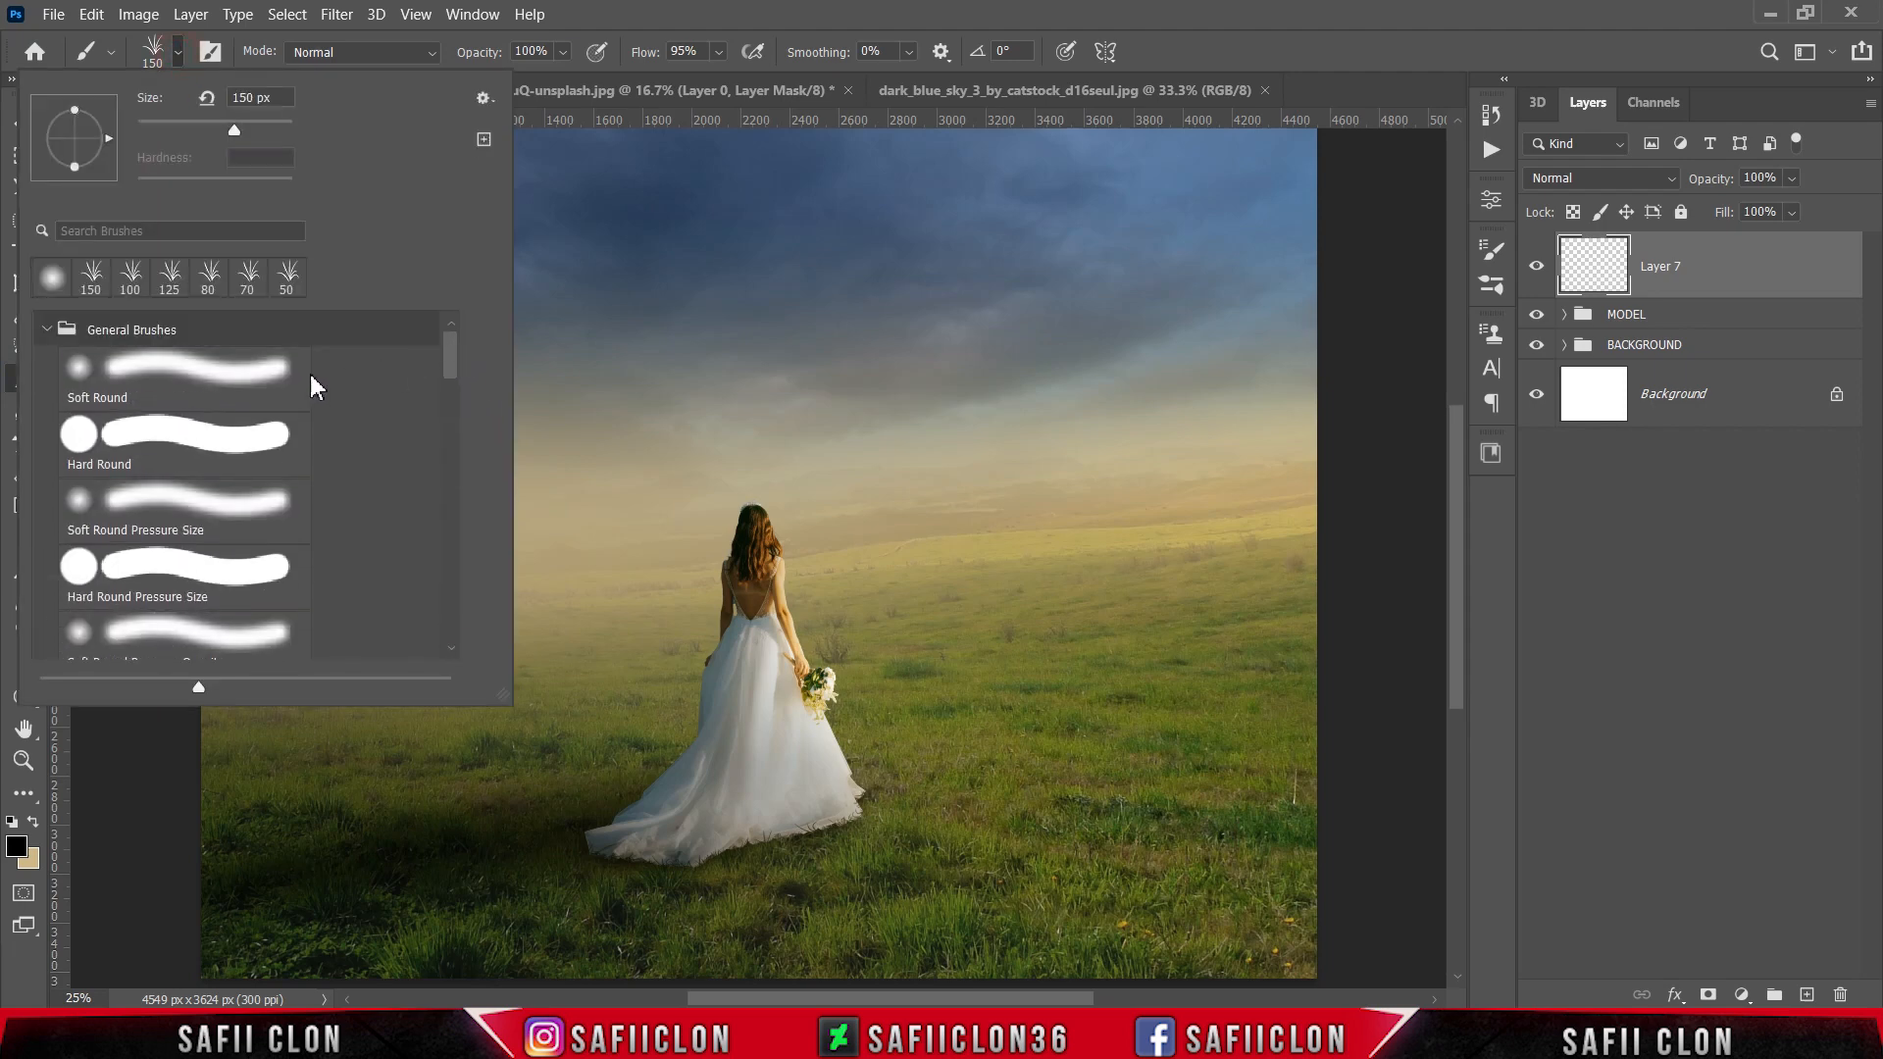
left_click(220, 380)
left_click_drag(262, 134, 267, 132)
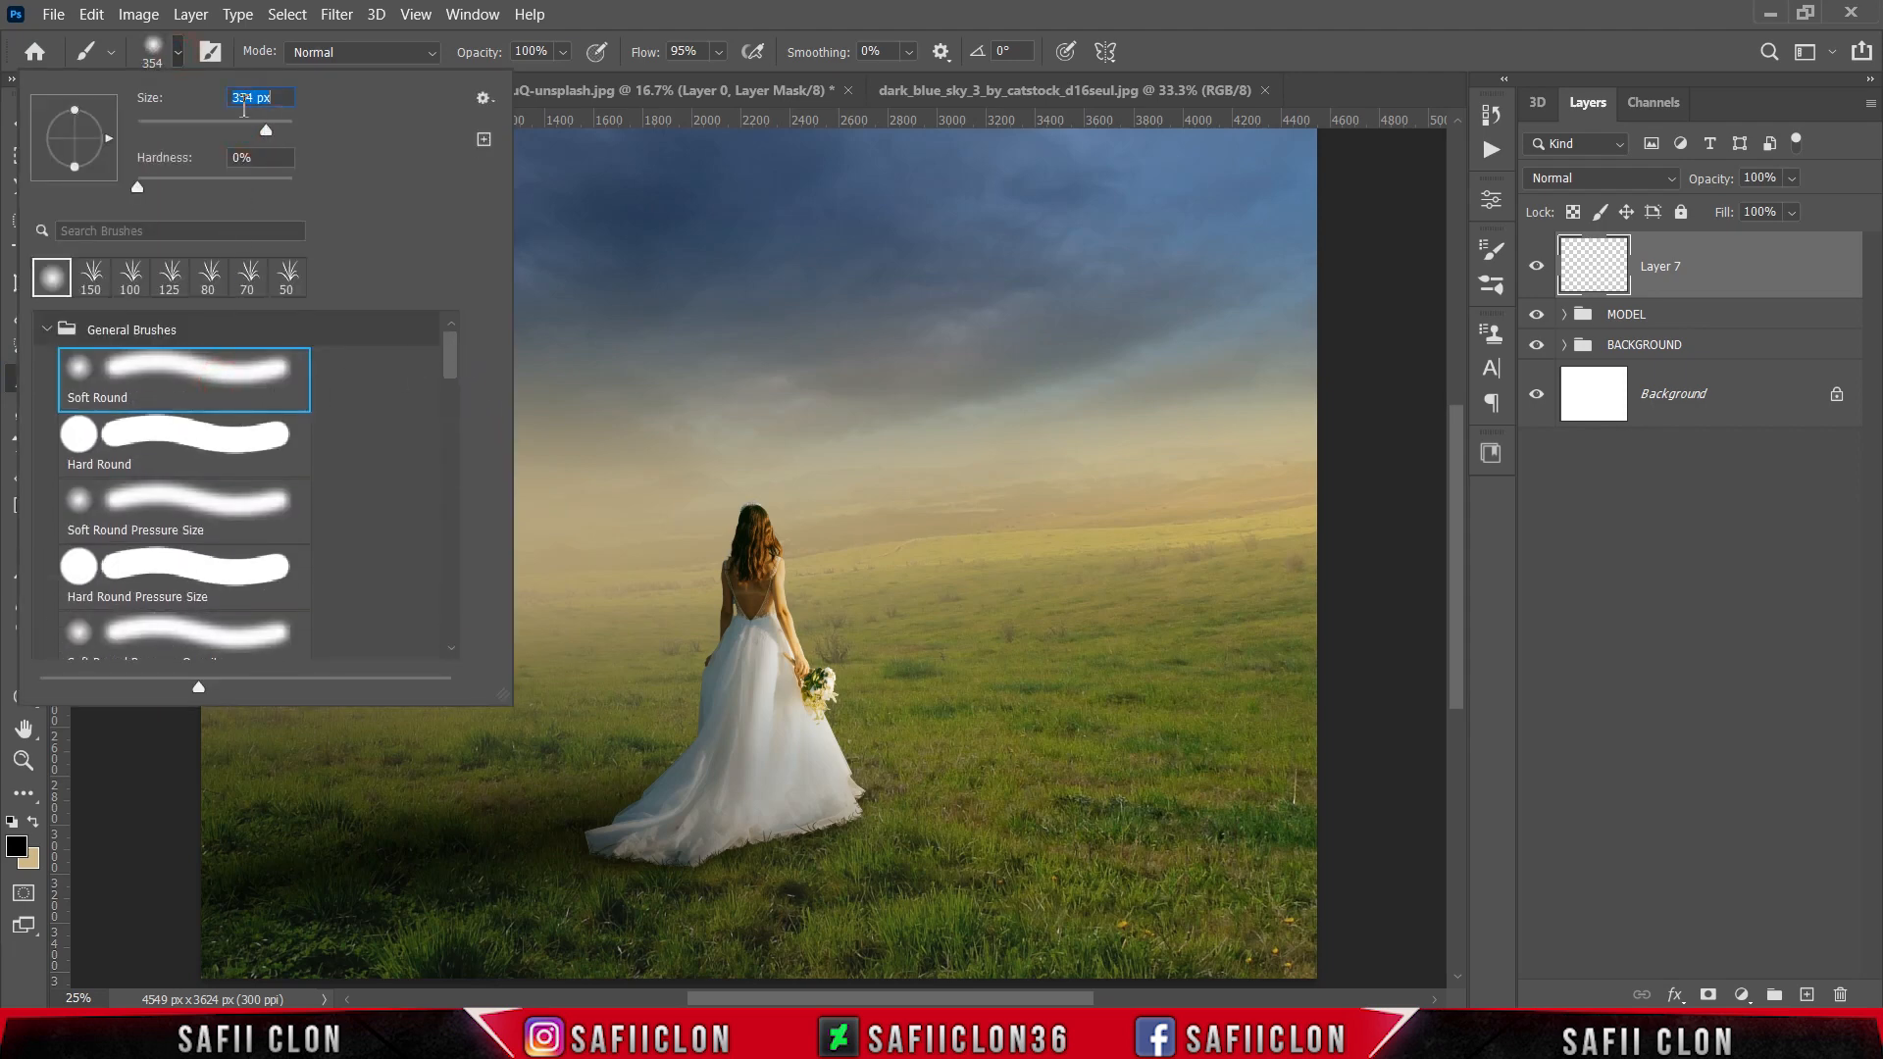
left_click(178, 53)
Step: Set the brush flow to 100% and the foreground color to white (ffffff)
left_click(717, 52)
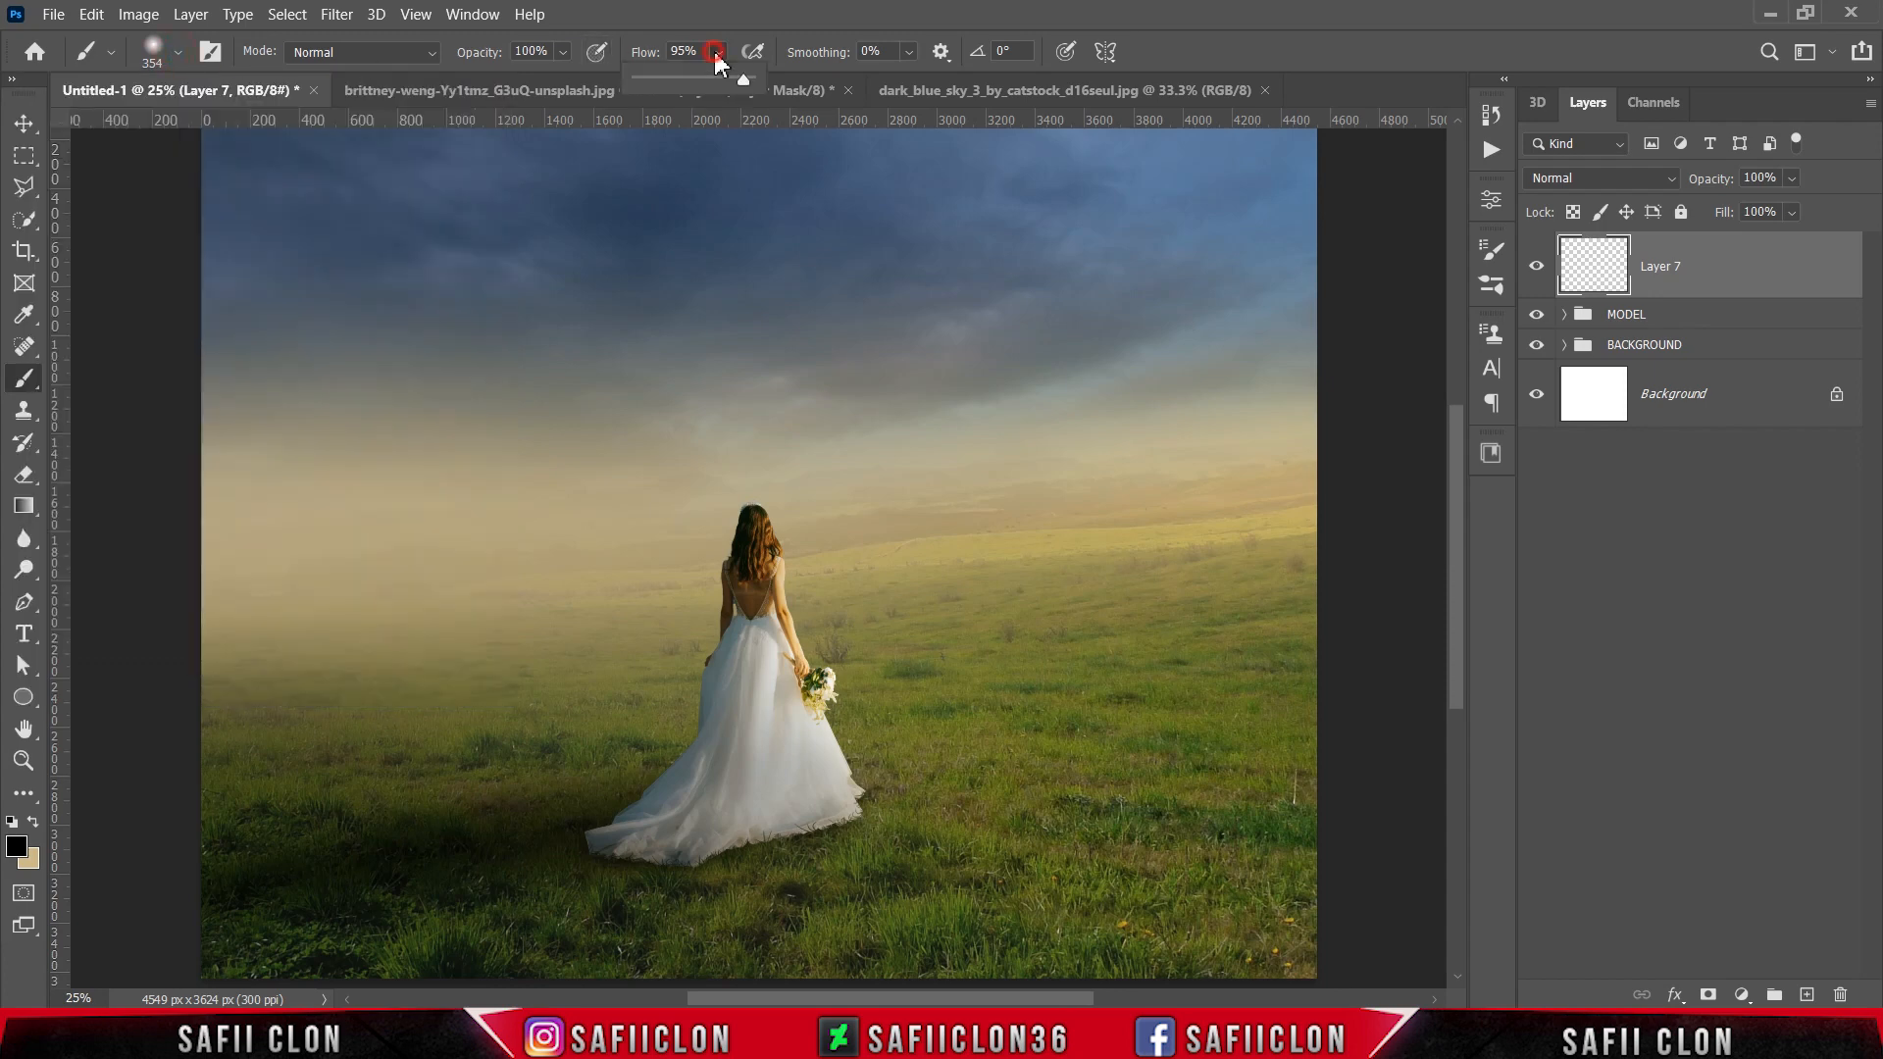
left_click(717, 54)
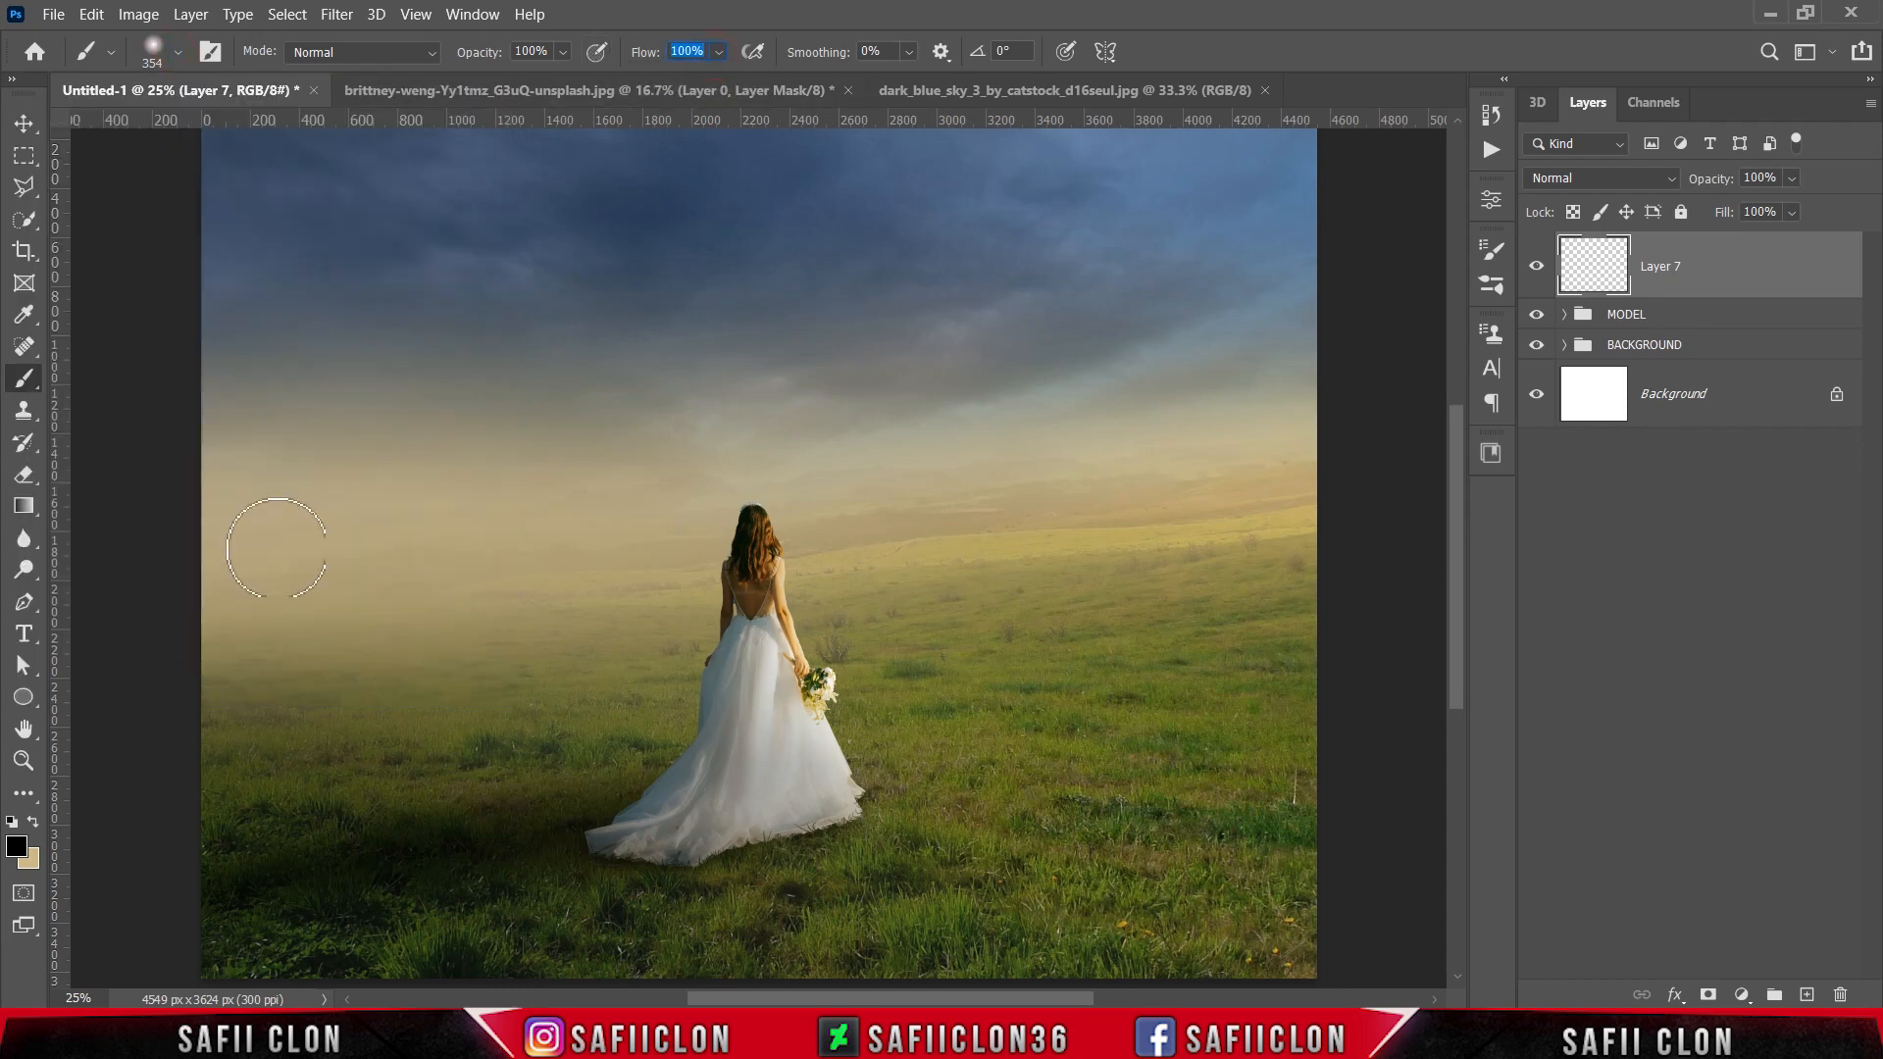
left_click(16, 849)
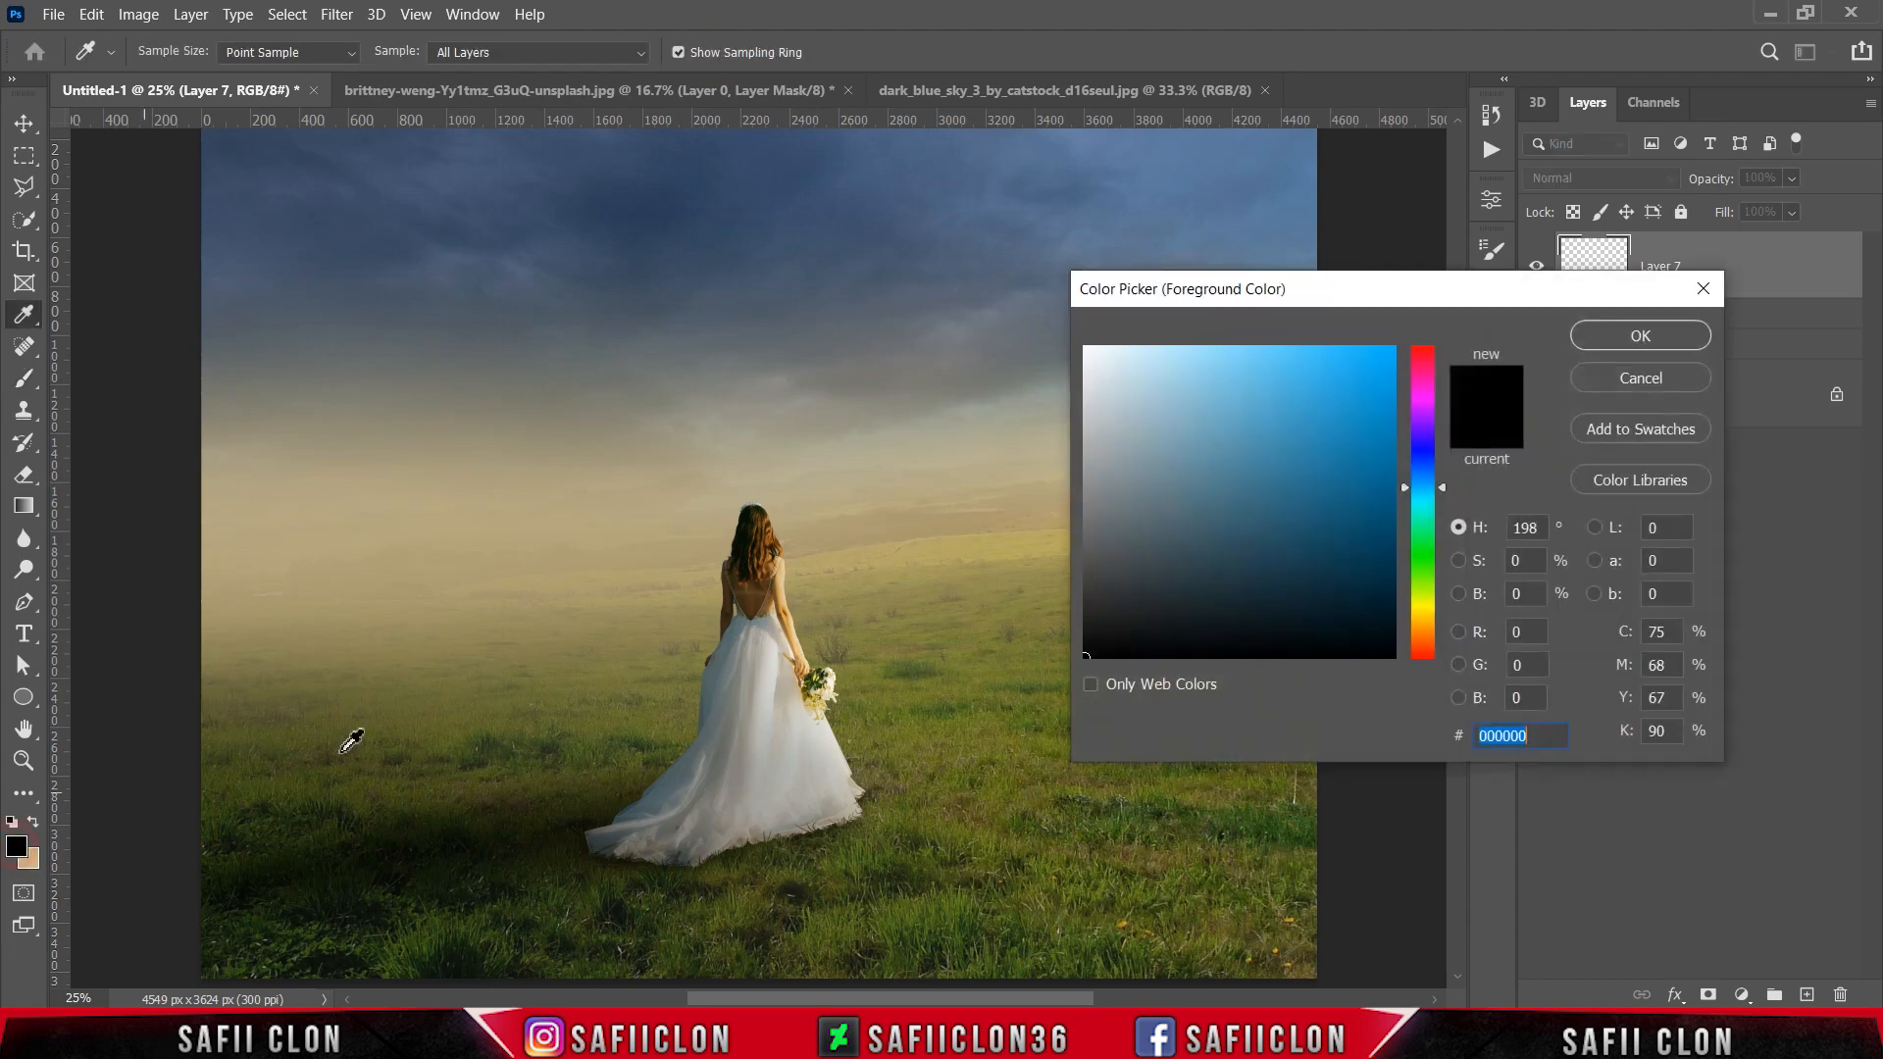
type("ffffff")
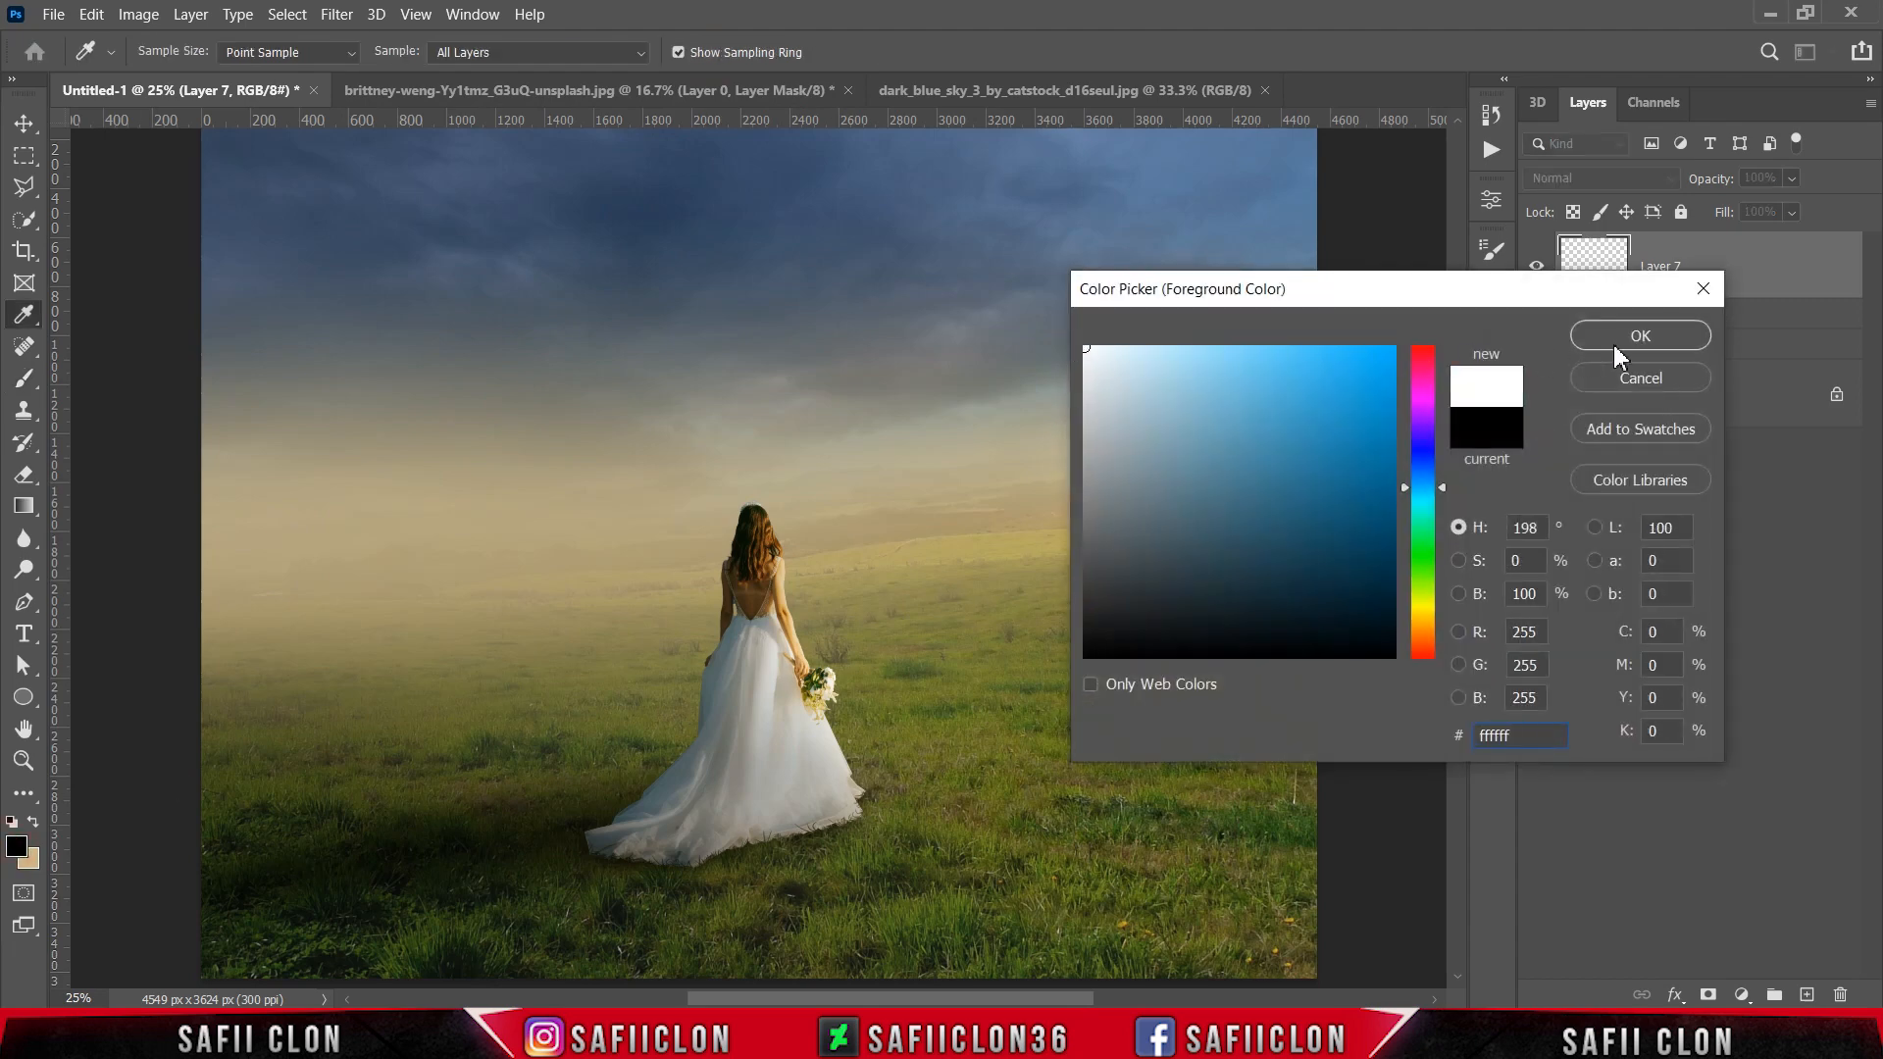
left_click(1640, 336)
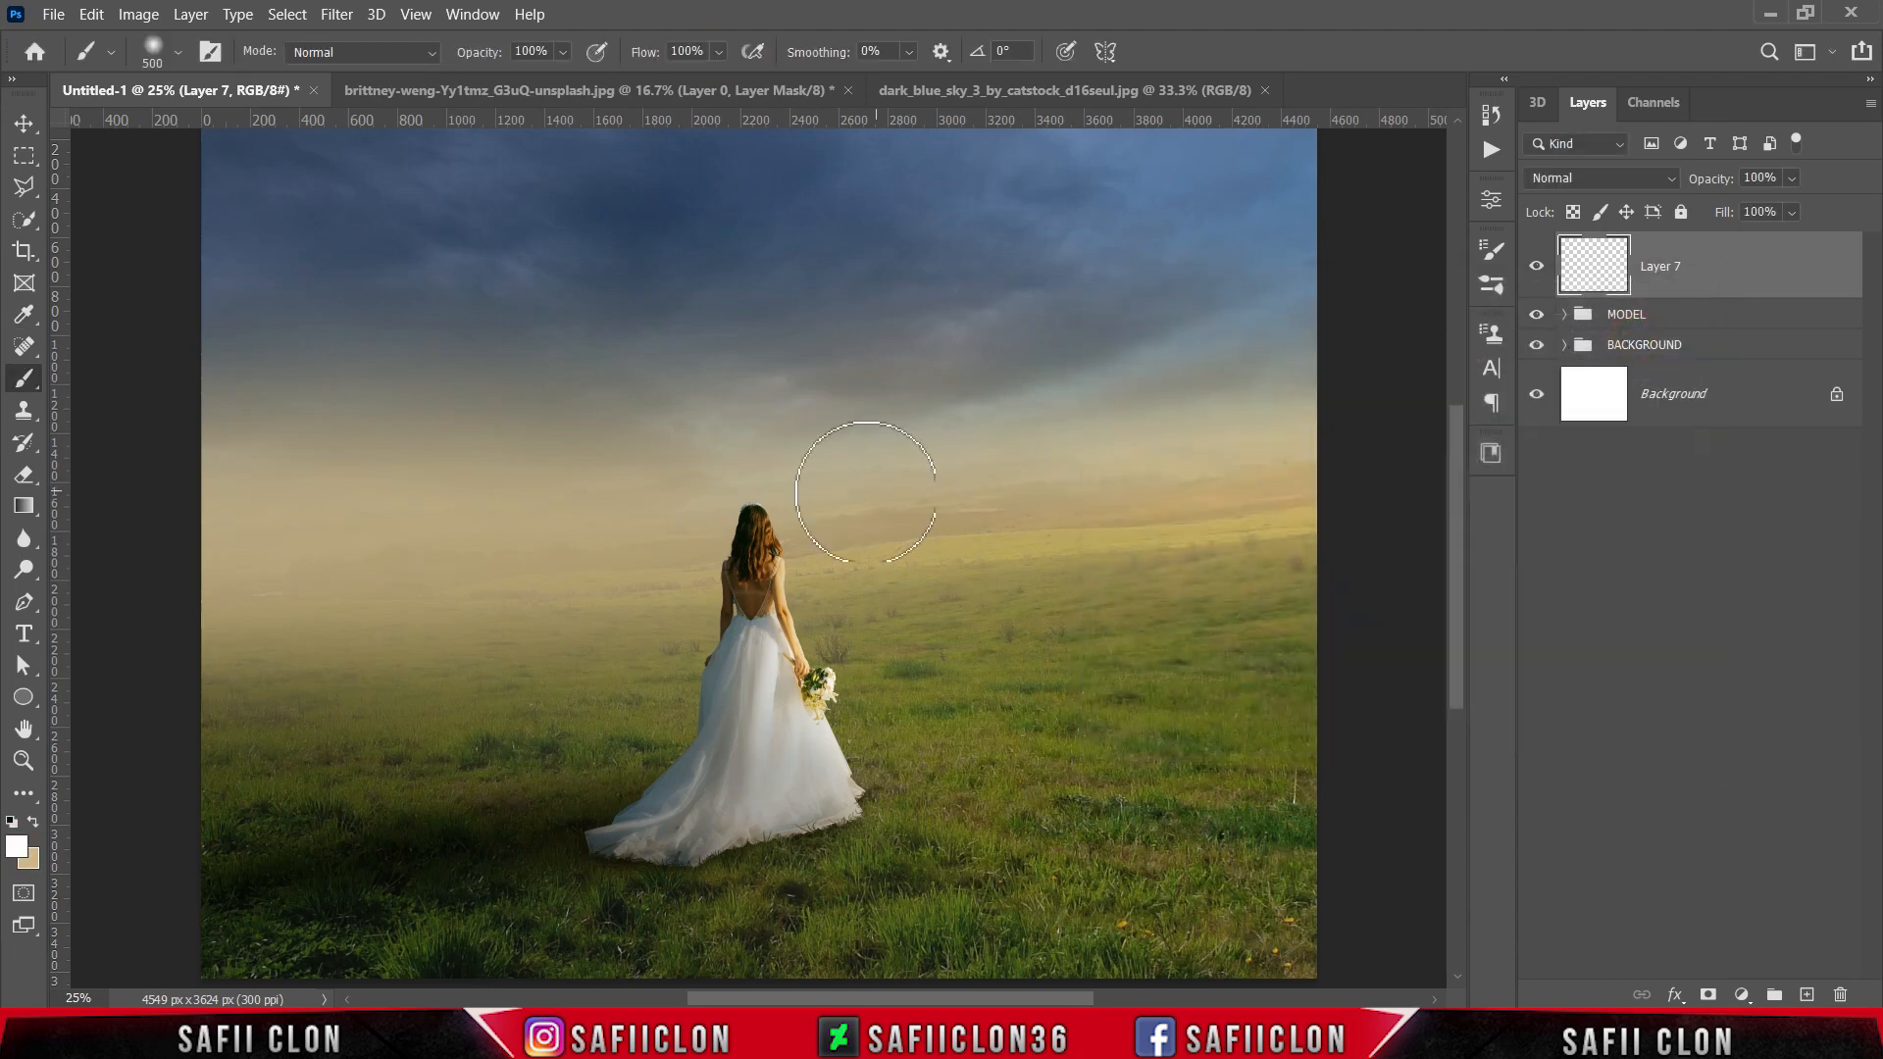
Step: Paint a soft white glow over the bride's head on Layer 7, with a brush size of up to 600 px
left_click(787, 496)
key("bracketleft")
key("bracketleft")
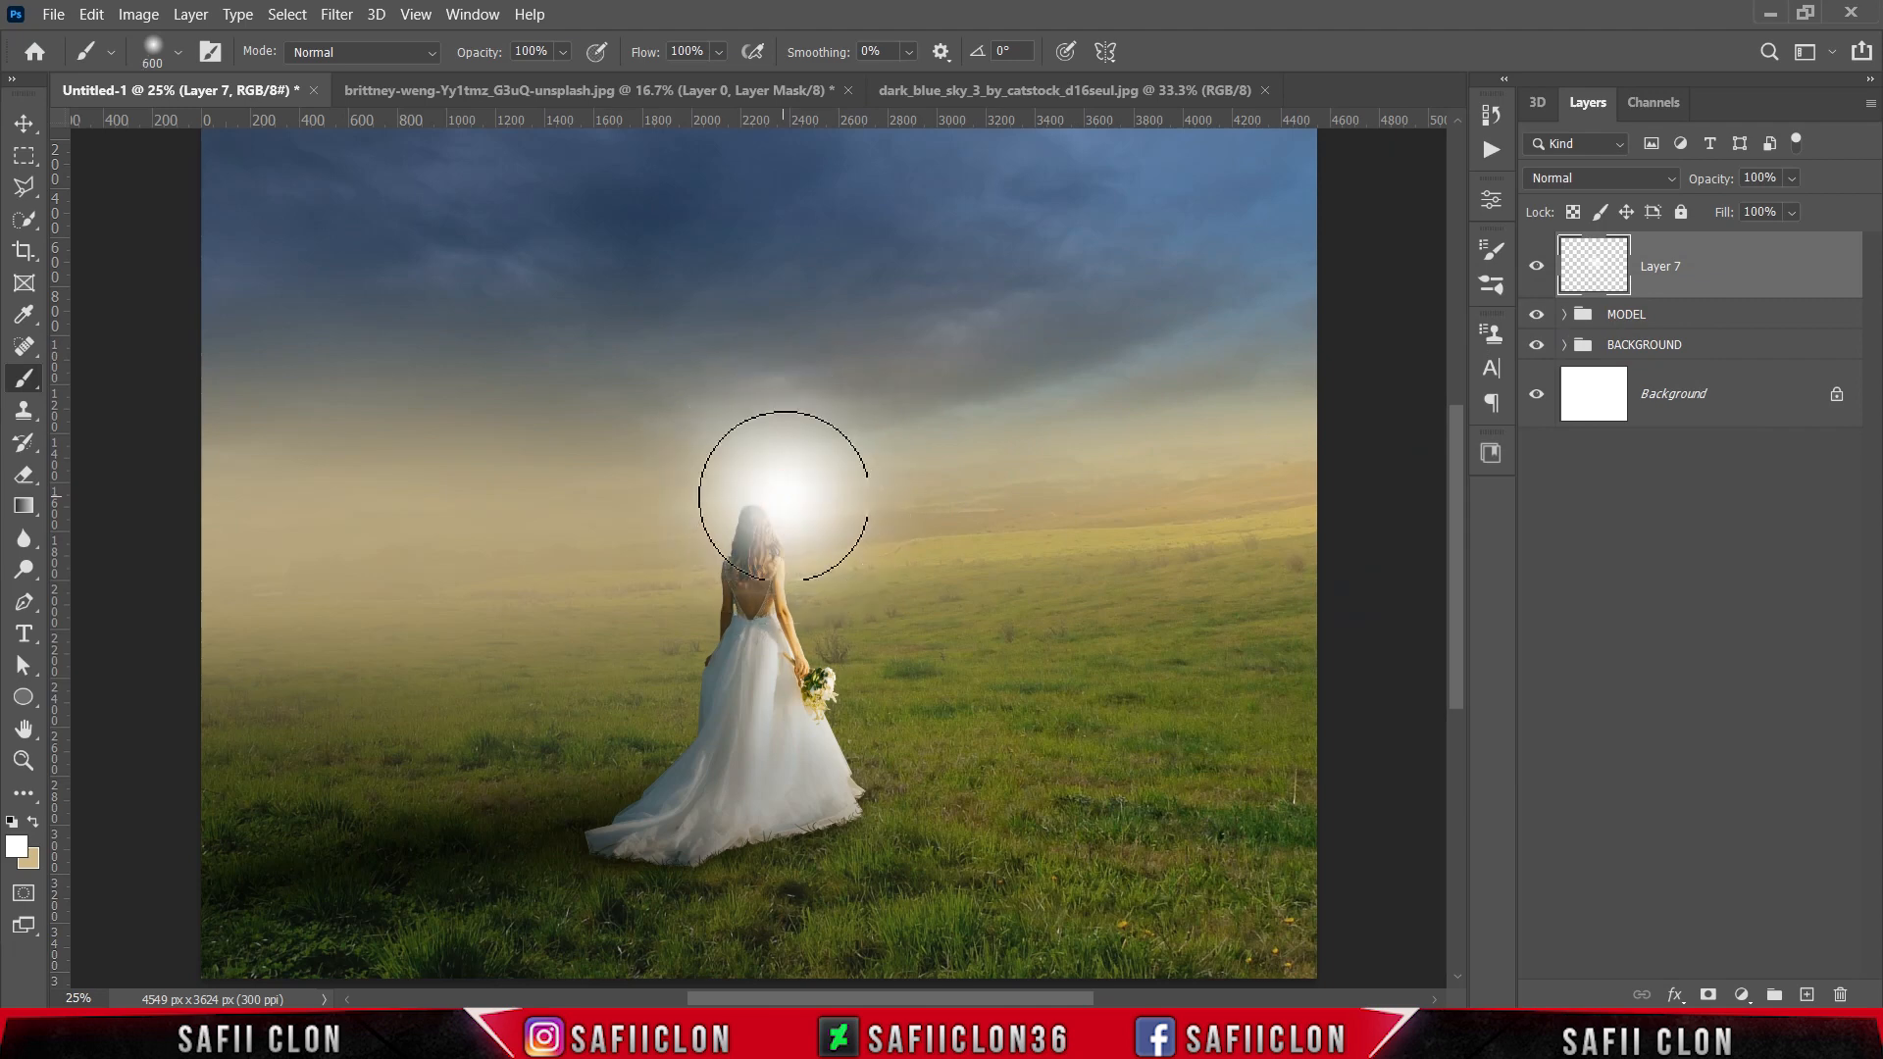
left_click(784, 496)
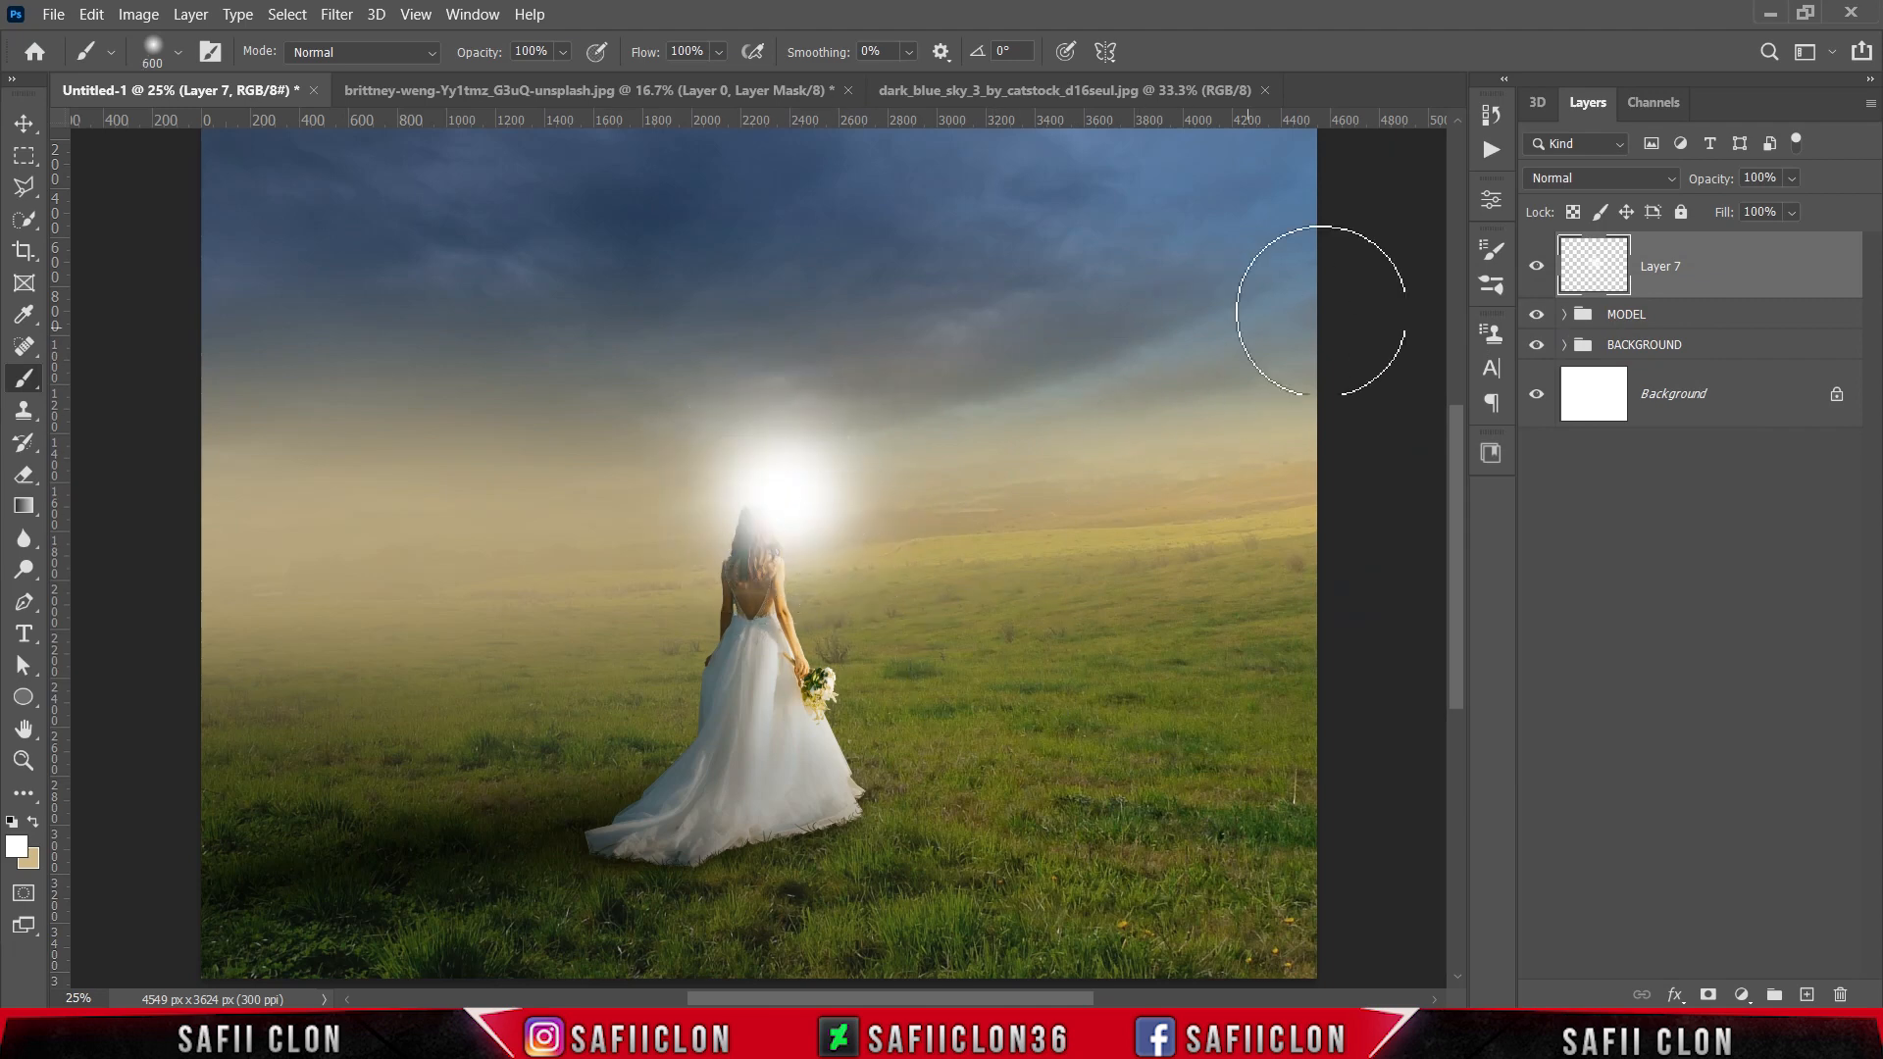
Step: Set Layer 7 to the Color Dodge blend mode and lower its fill to 52%
left_click(1657, 178)
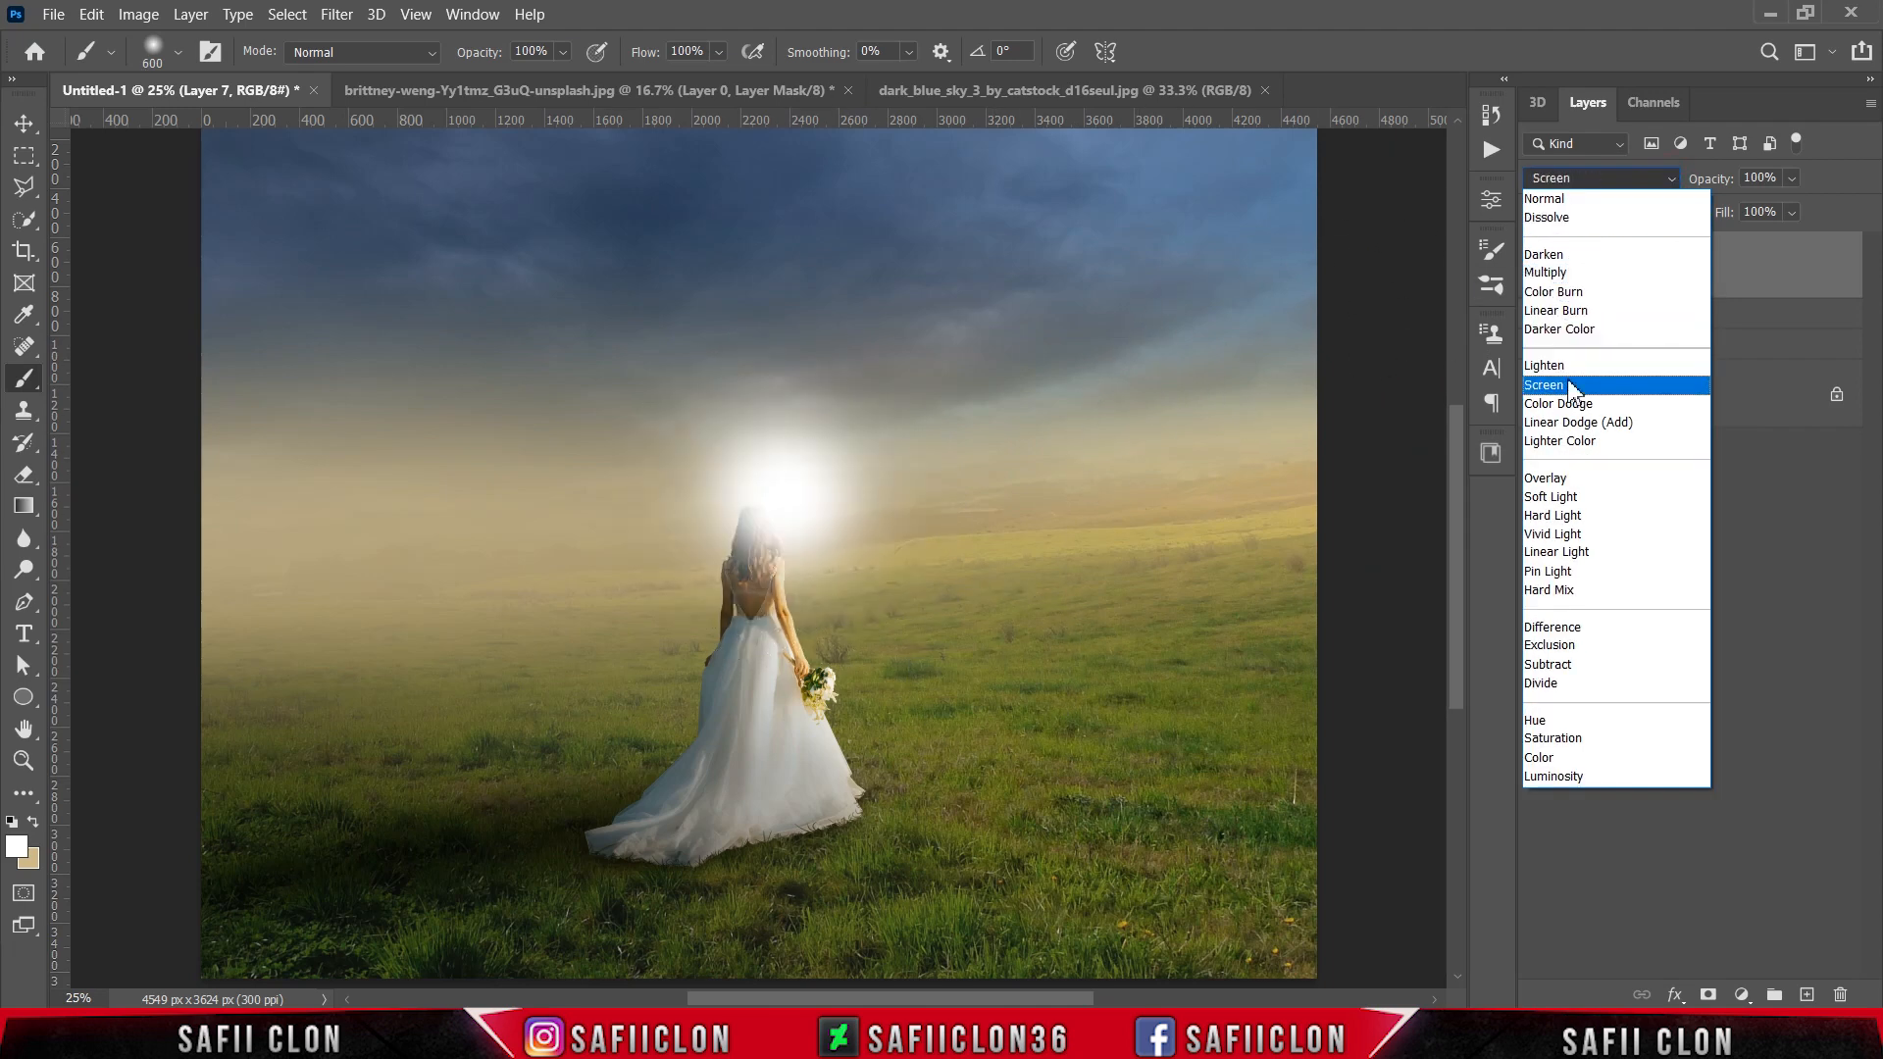
left_click(1571, 403)
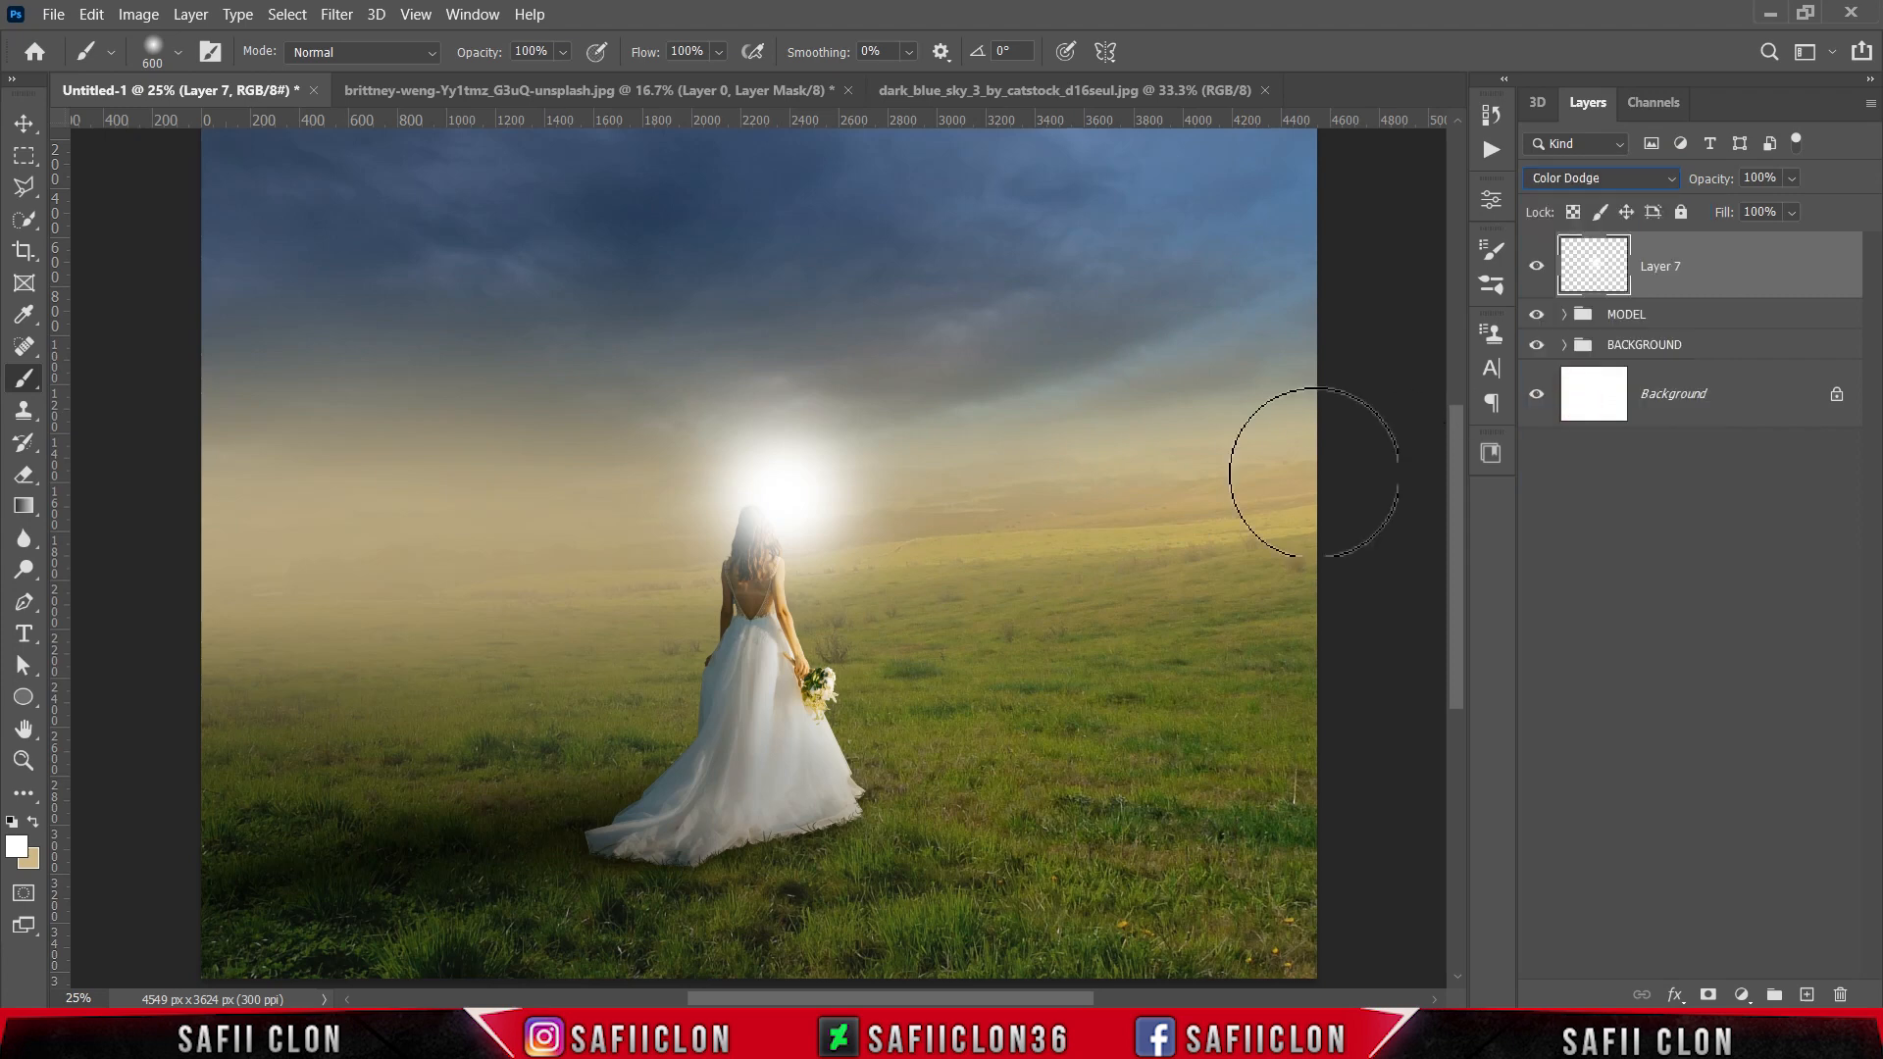
left_click(1791, 212)
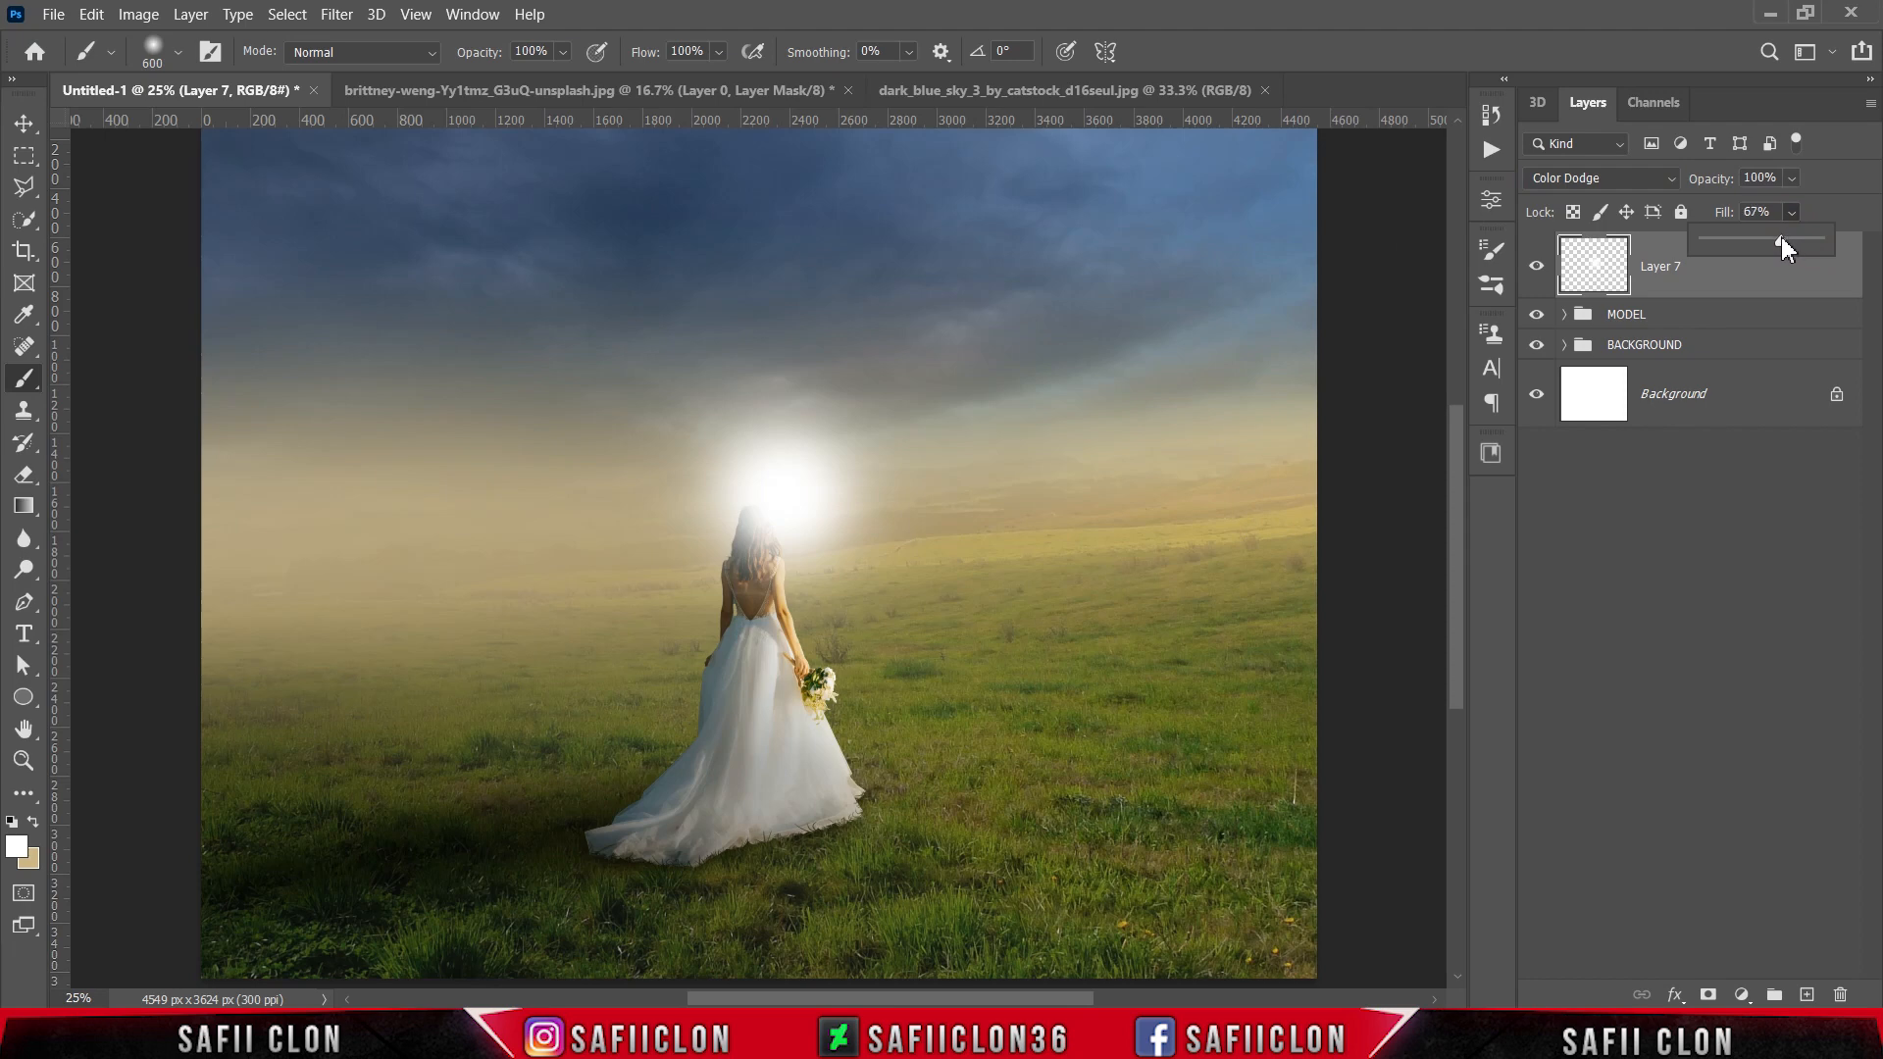
left_click_drag(1780, 242, 1769, 233)
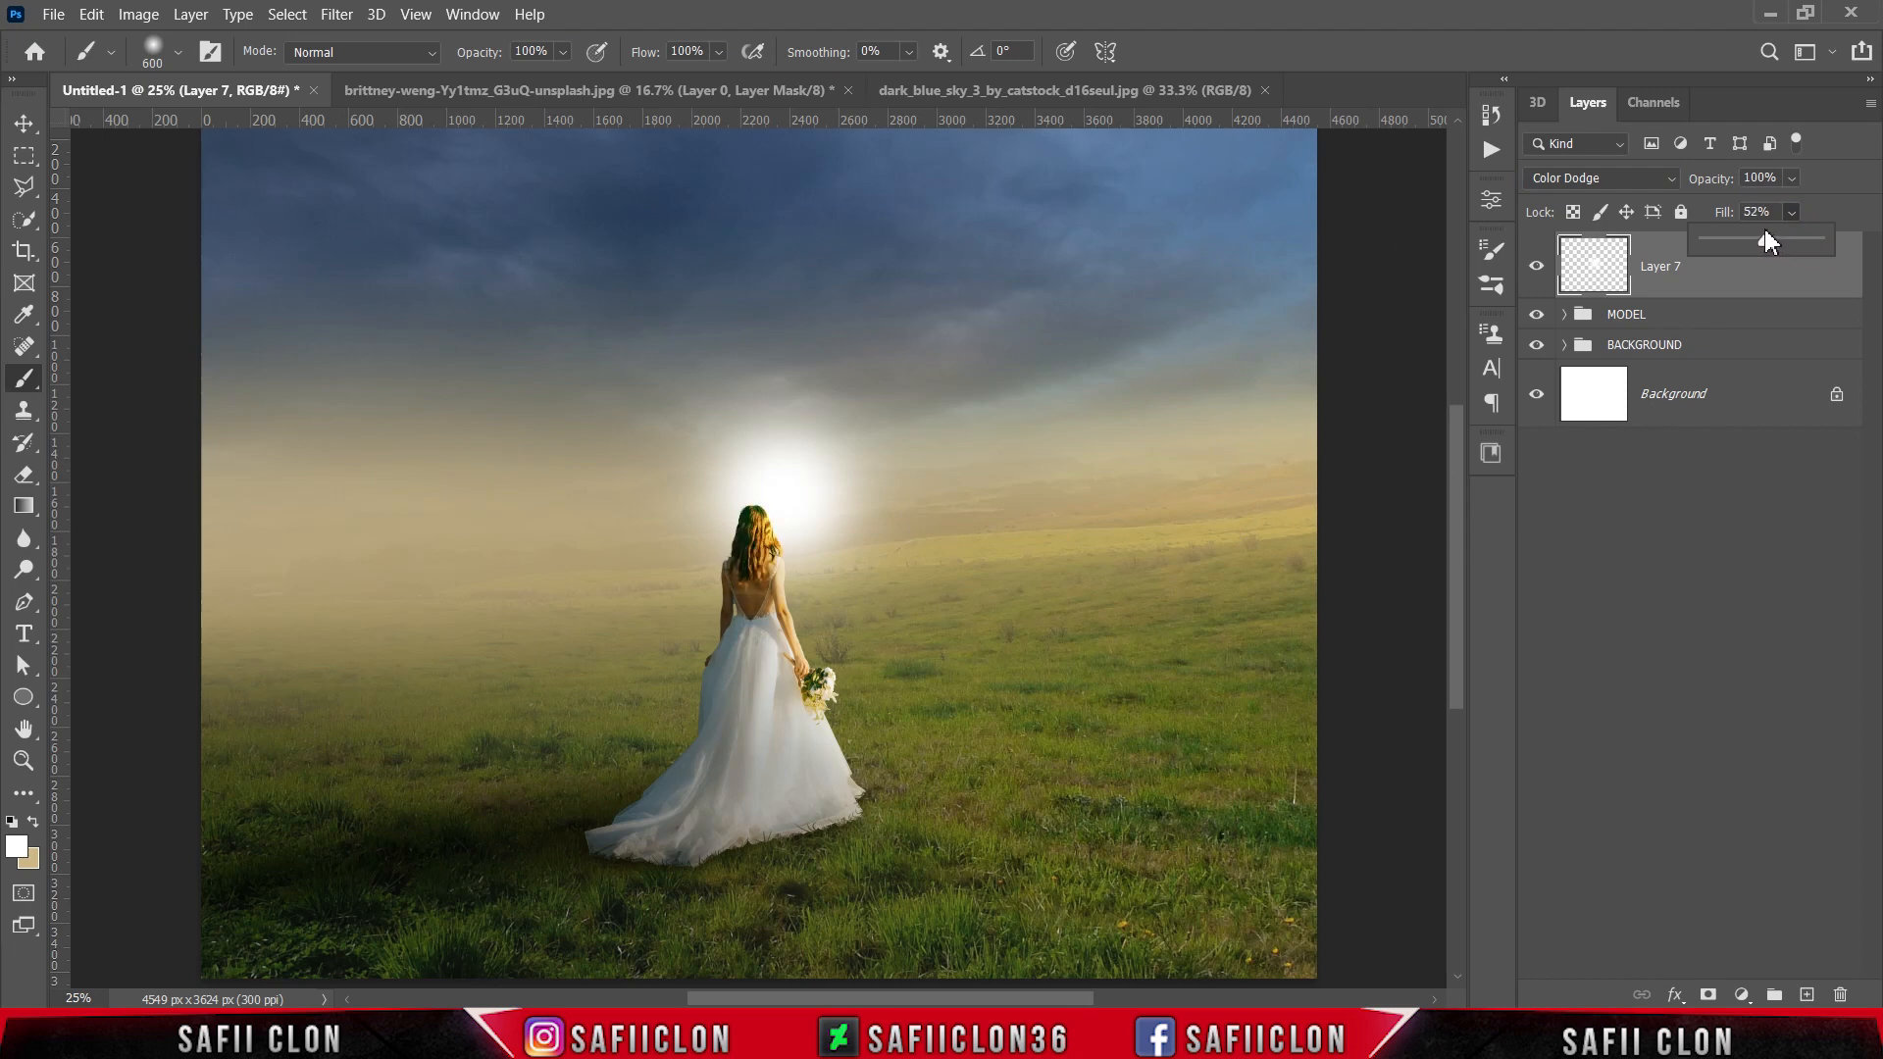
left_click(1798, 210)
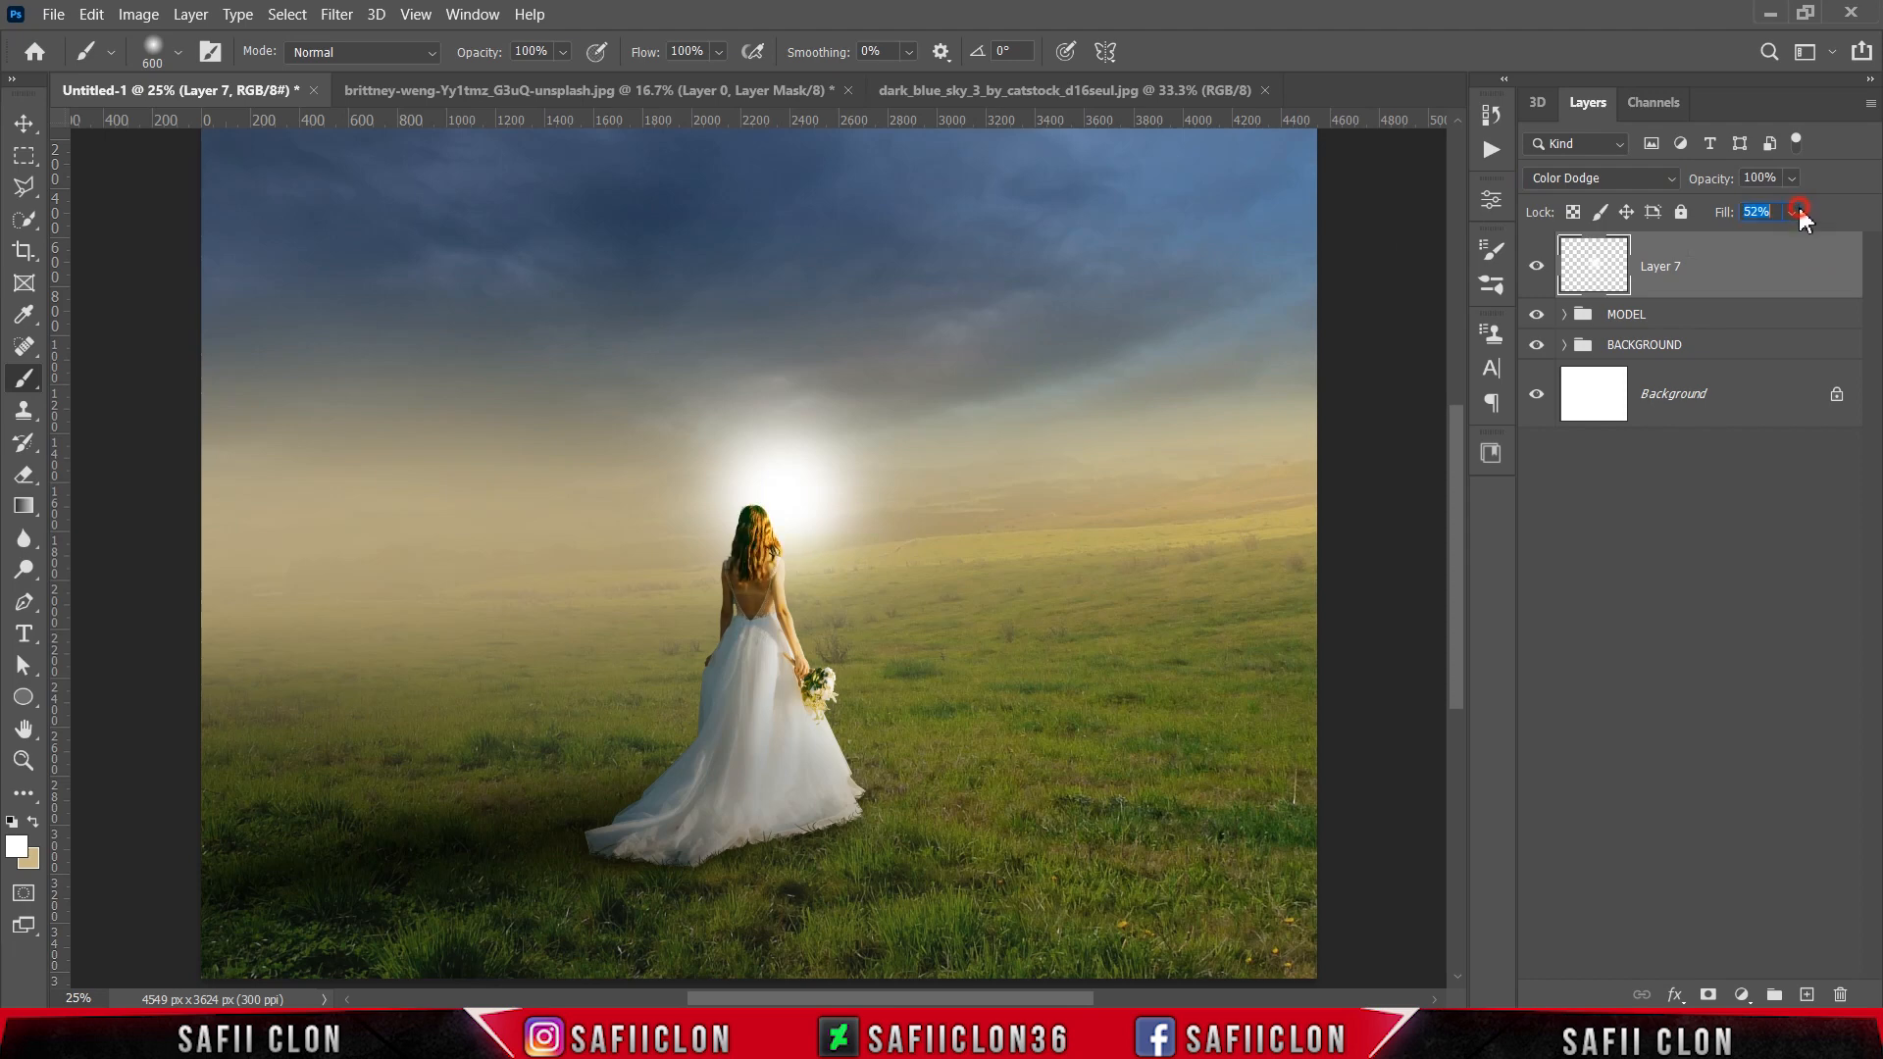
Step: Free-transform the glow onto the right side of the field, stretching it to about 456% width and 177% height and rotating it about -4°
key("ctrl+t")
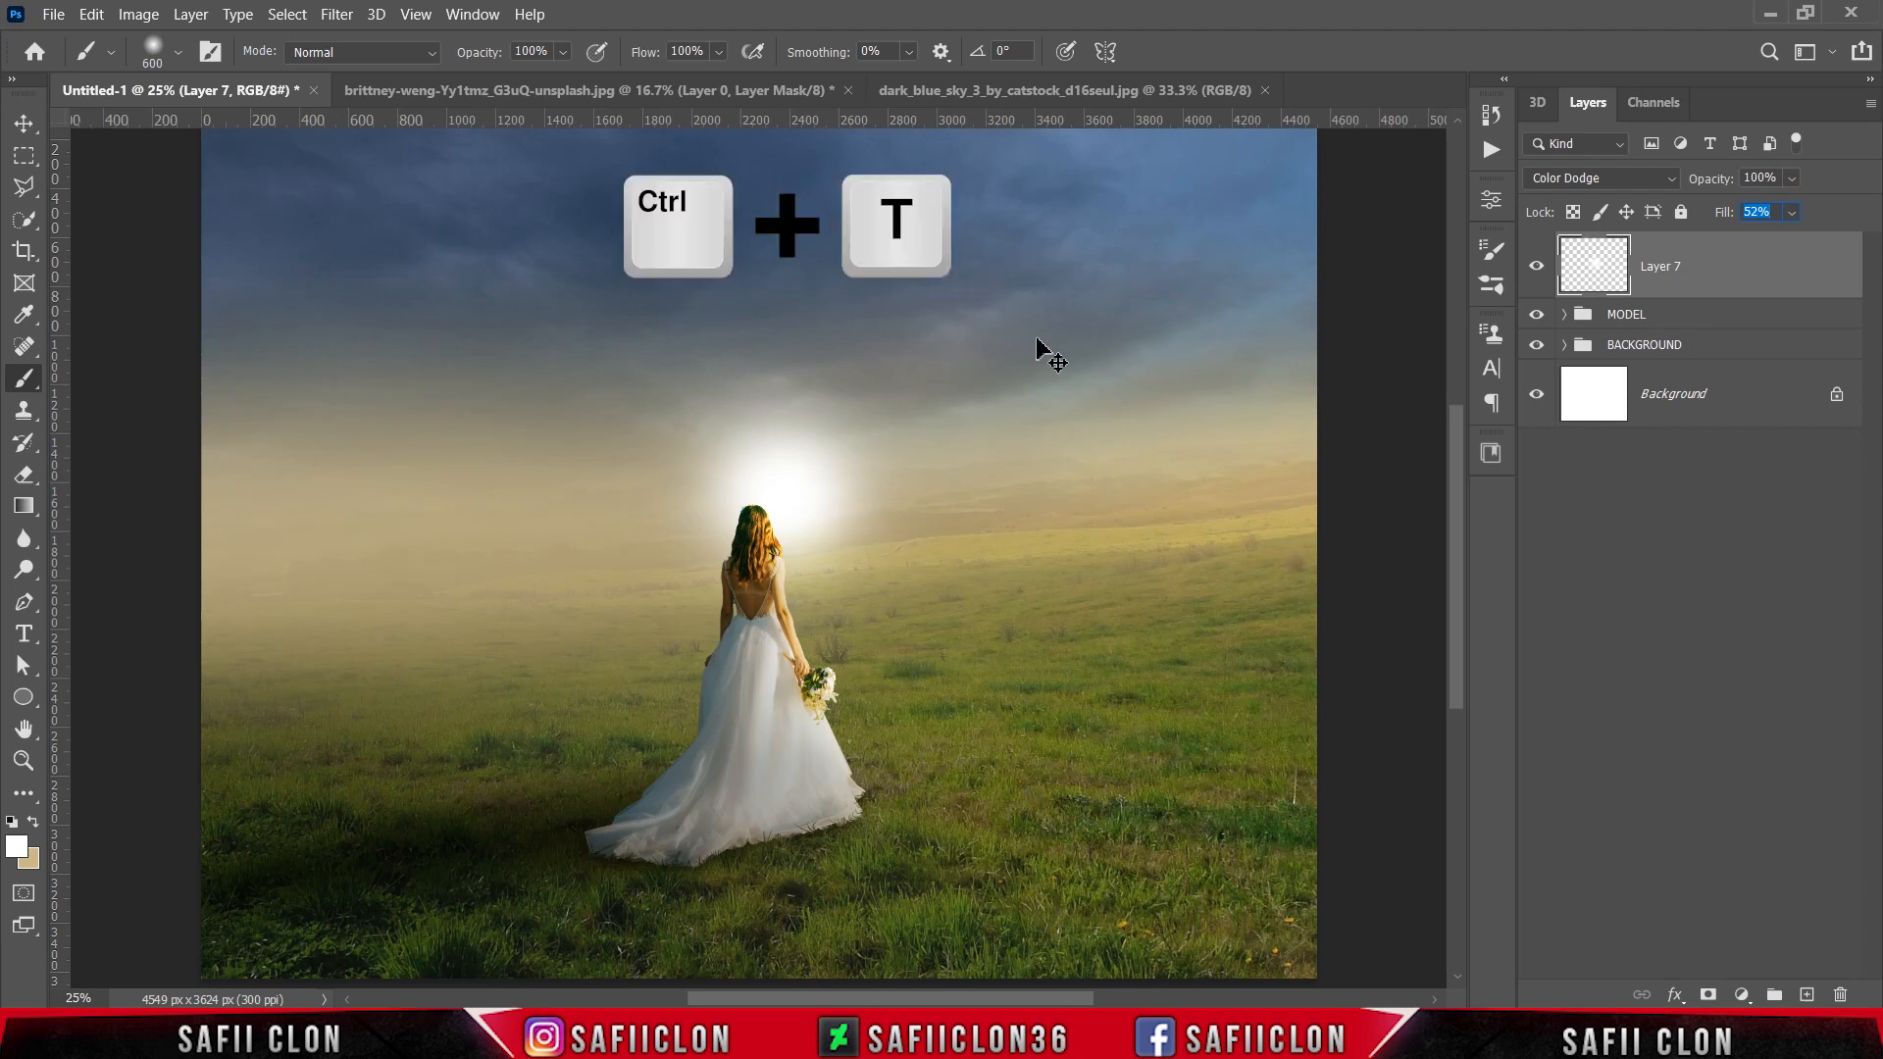
left_click_drag(784, 501, 1202, 656)
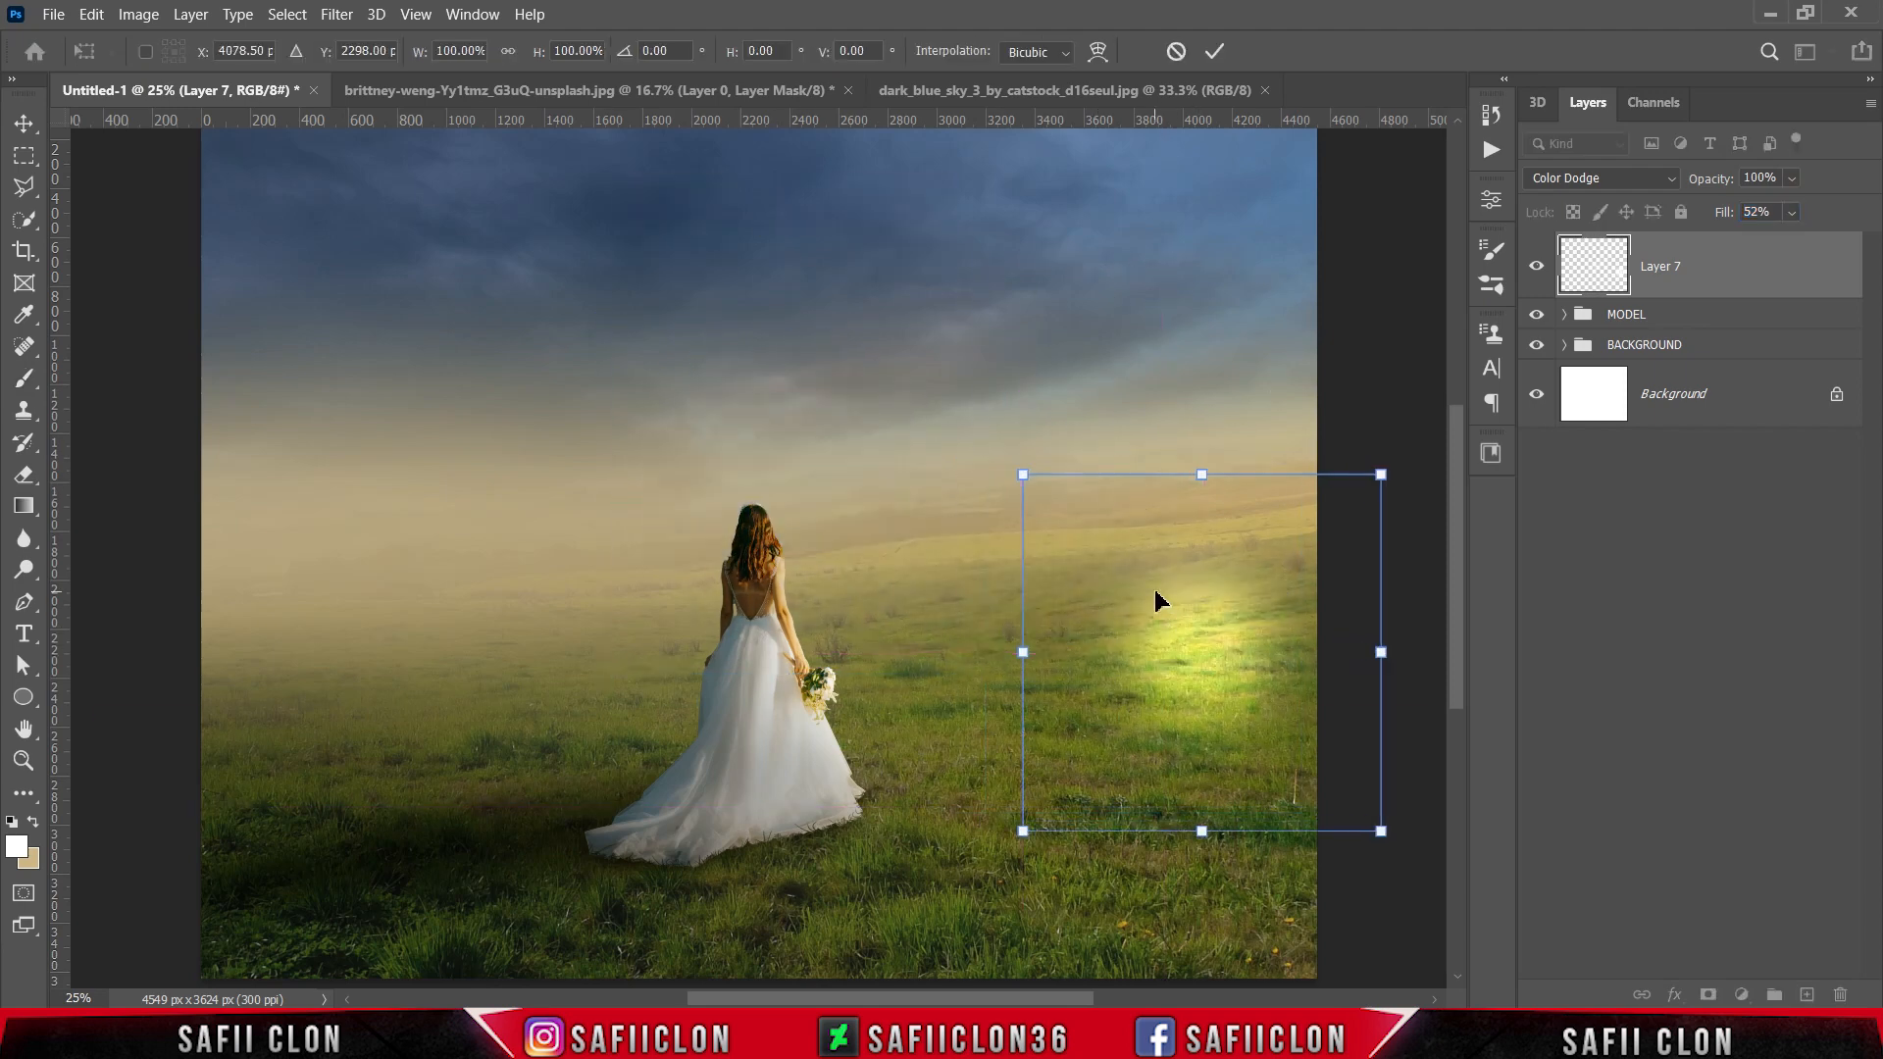
key("ctrl+minus")
left_click_drag(1173, 523, 1312, 434)
left_click_drag(1291, 639, 1545, 642)
left_click_drag(1111, 701, 1276, 727)
left_click_drag(1218, 428, 1219, 450)
left_click_drag(732, 663, 674, 666)
left_click_drag(1246, 412, 1227, 411)
left_click_drag(1260, 584, 1196, 605)
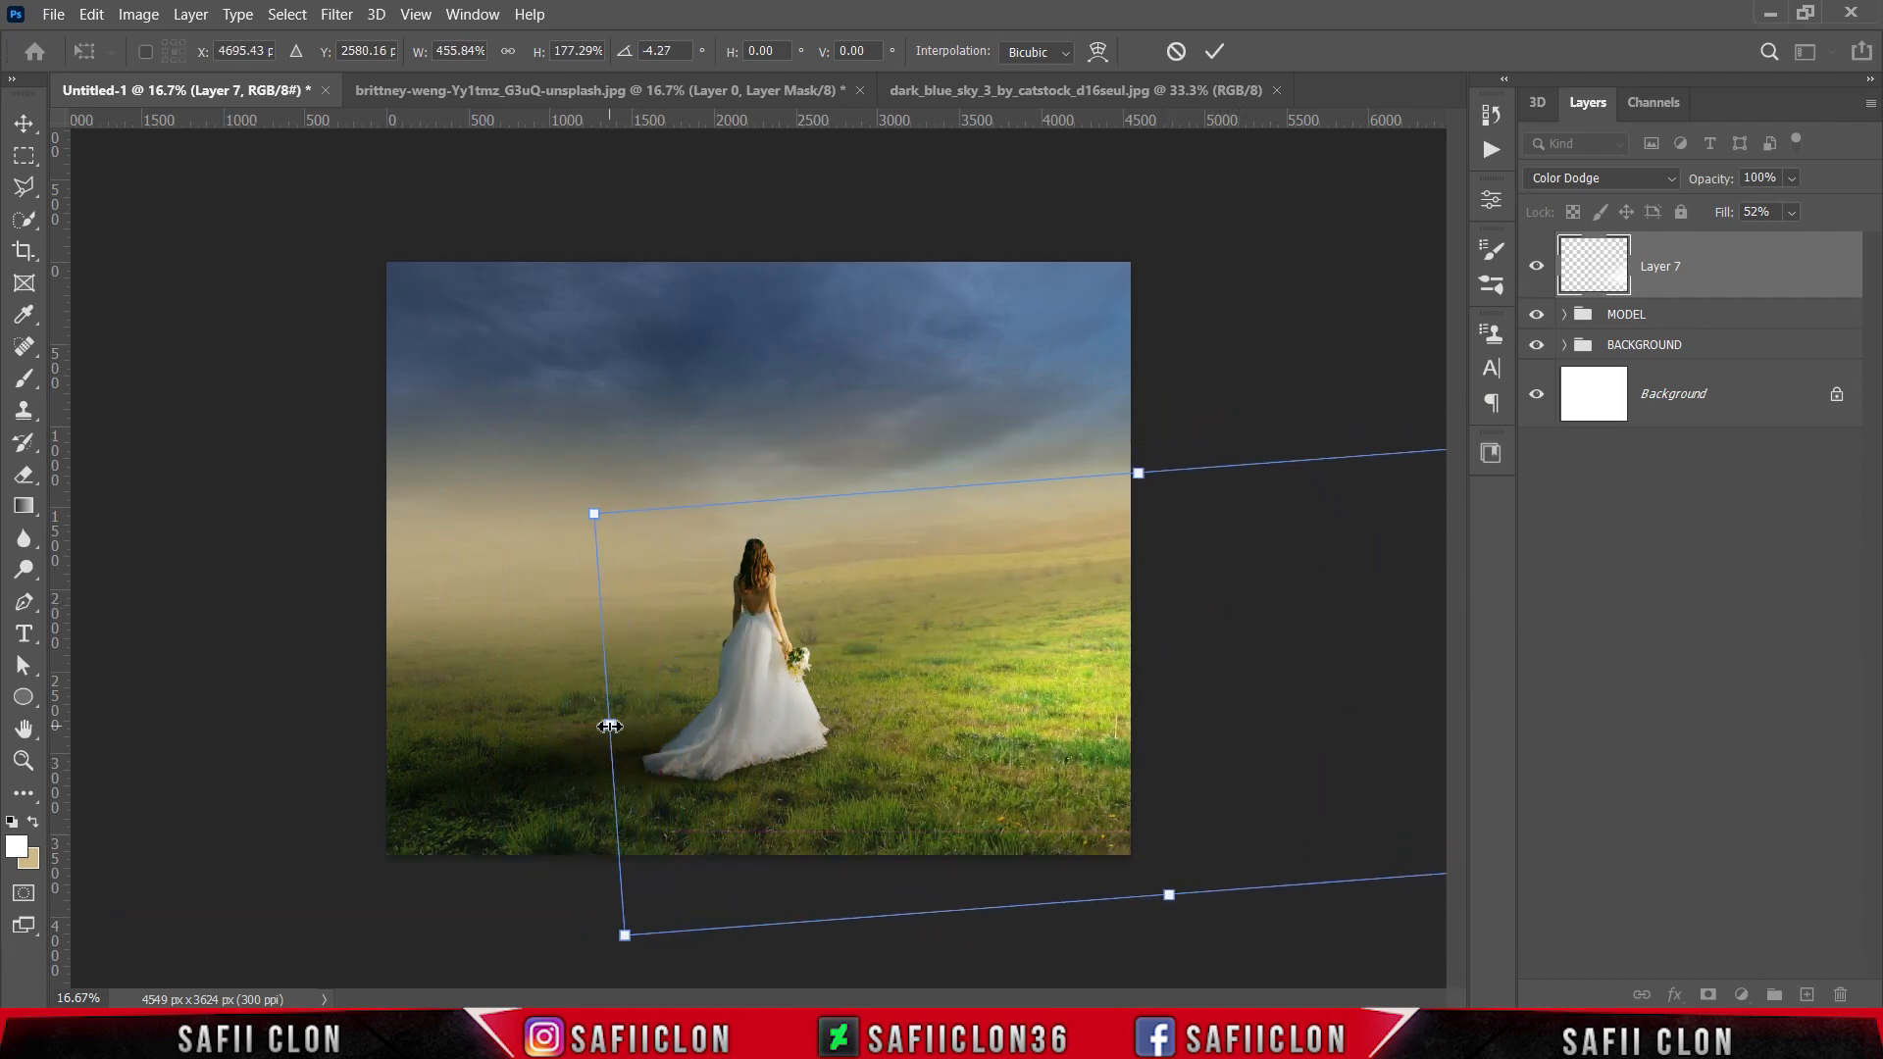
Step: Widen the glow further across the field, reposition it at the image's right edge, and apply the transform
left_click_drag(609, 725, 512, 727)
left_click_drag(1065, 689, 1130, 659)
left_click_drag(1212, 437, 1245, 399)
left_click(1216, 51)
Step: Paint faint white light over the right horizon and lower sky on Layer 7 at 9% brush opacity, enlarging the brush up to 1300 px
key("b")
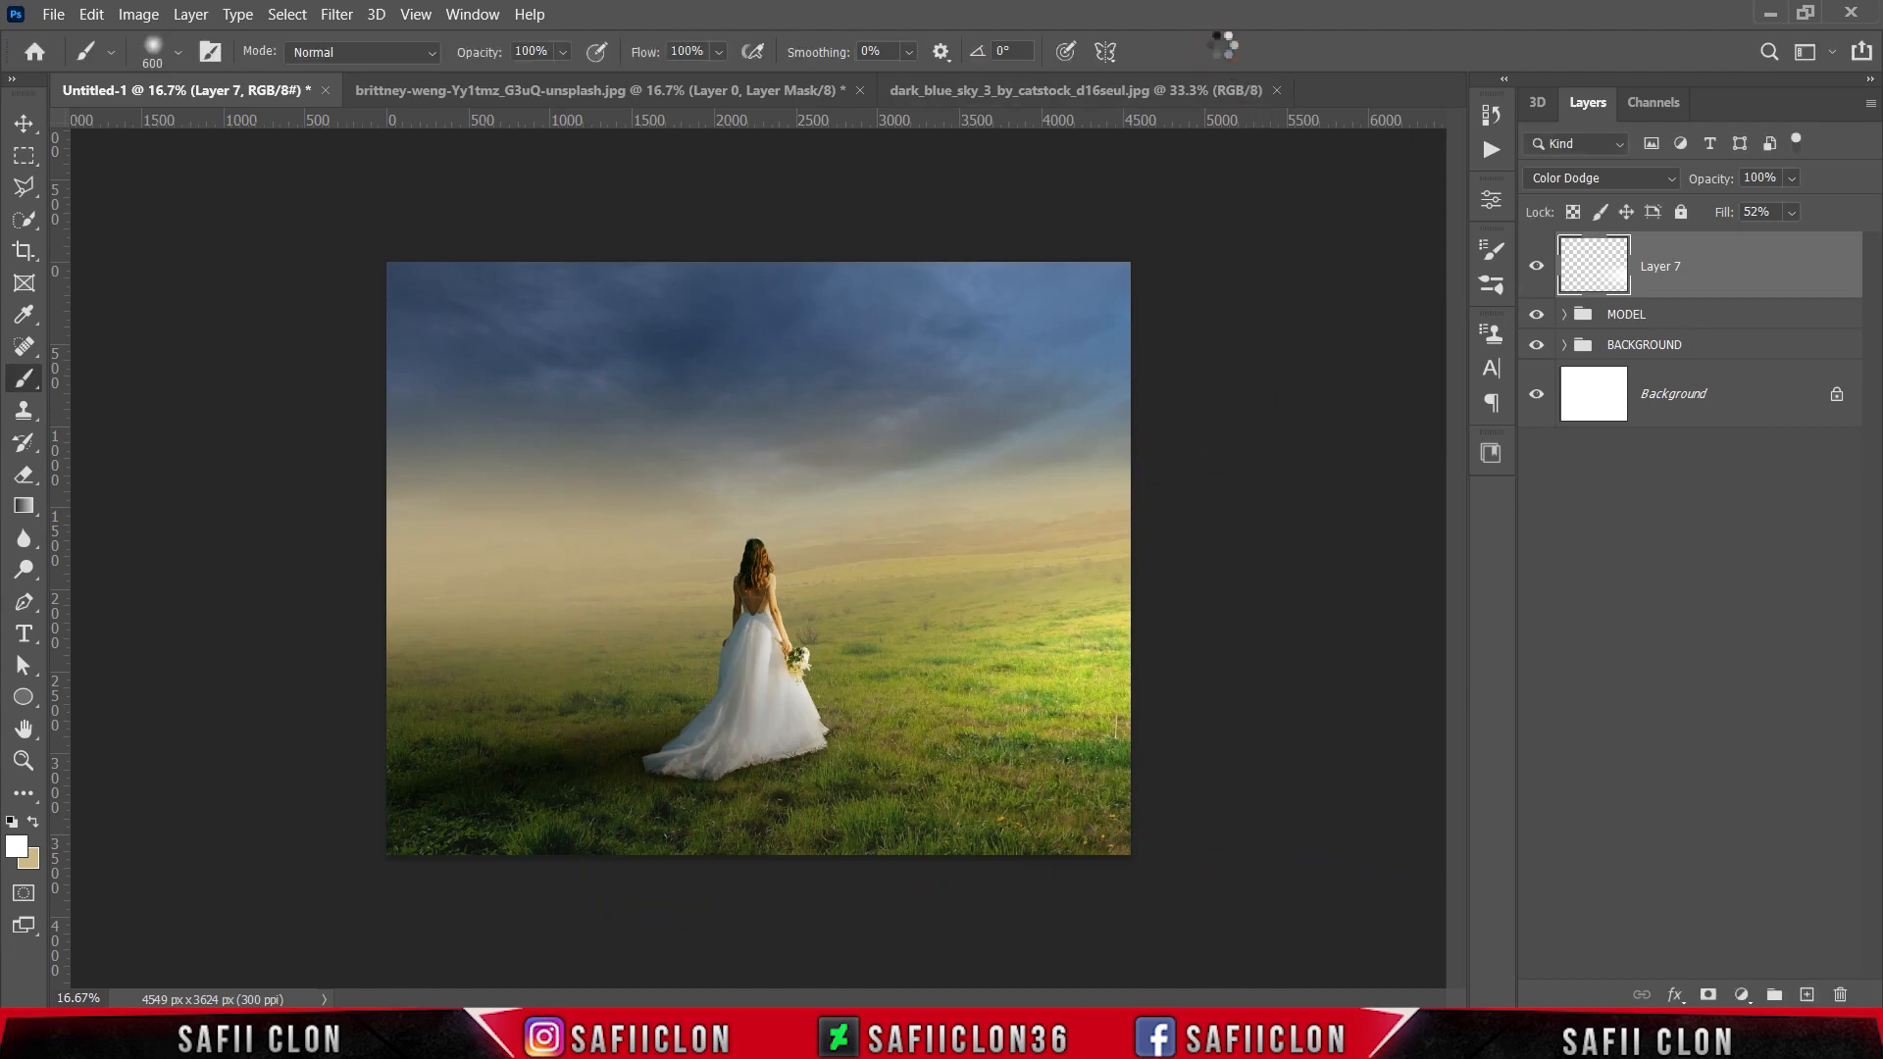
mouse_move(563, 51)
left_mouse_down()
mouse_move(565, 86)
mouse_move(510, 83)
mouse_move(565, 61)
left_mouse_up()
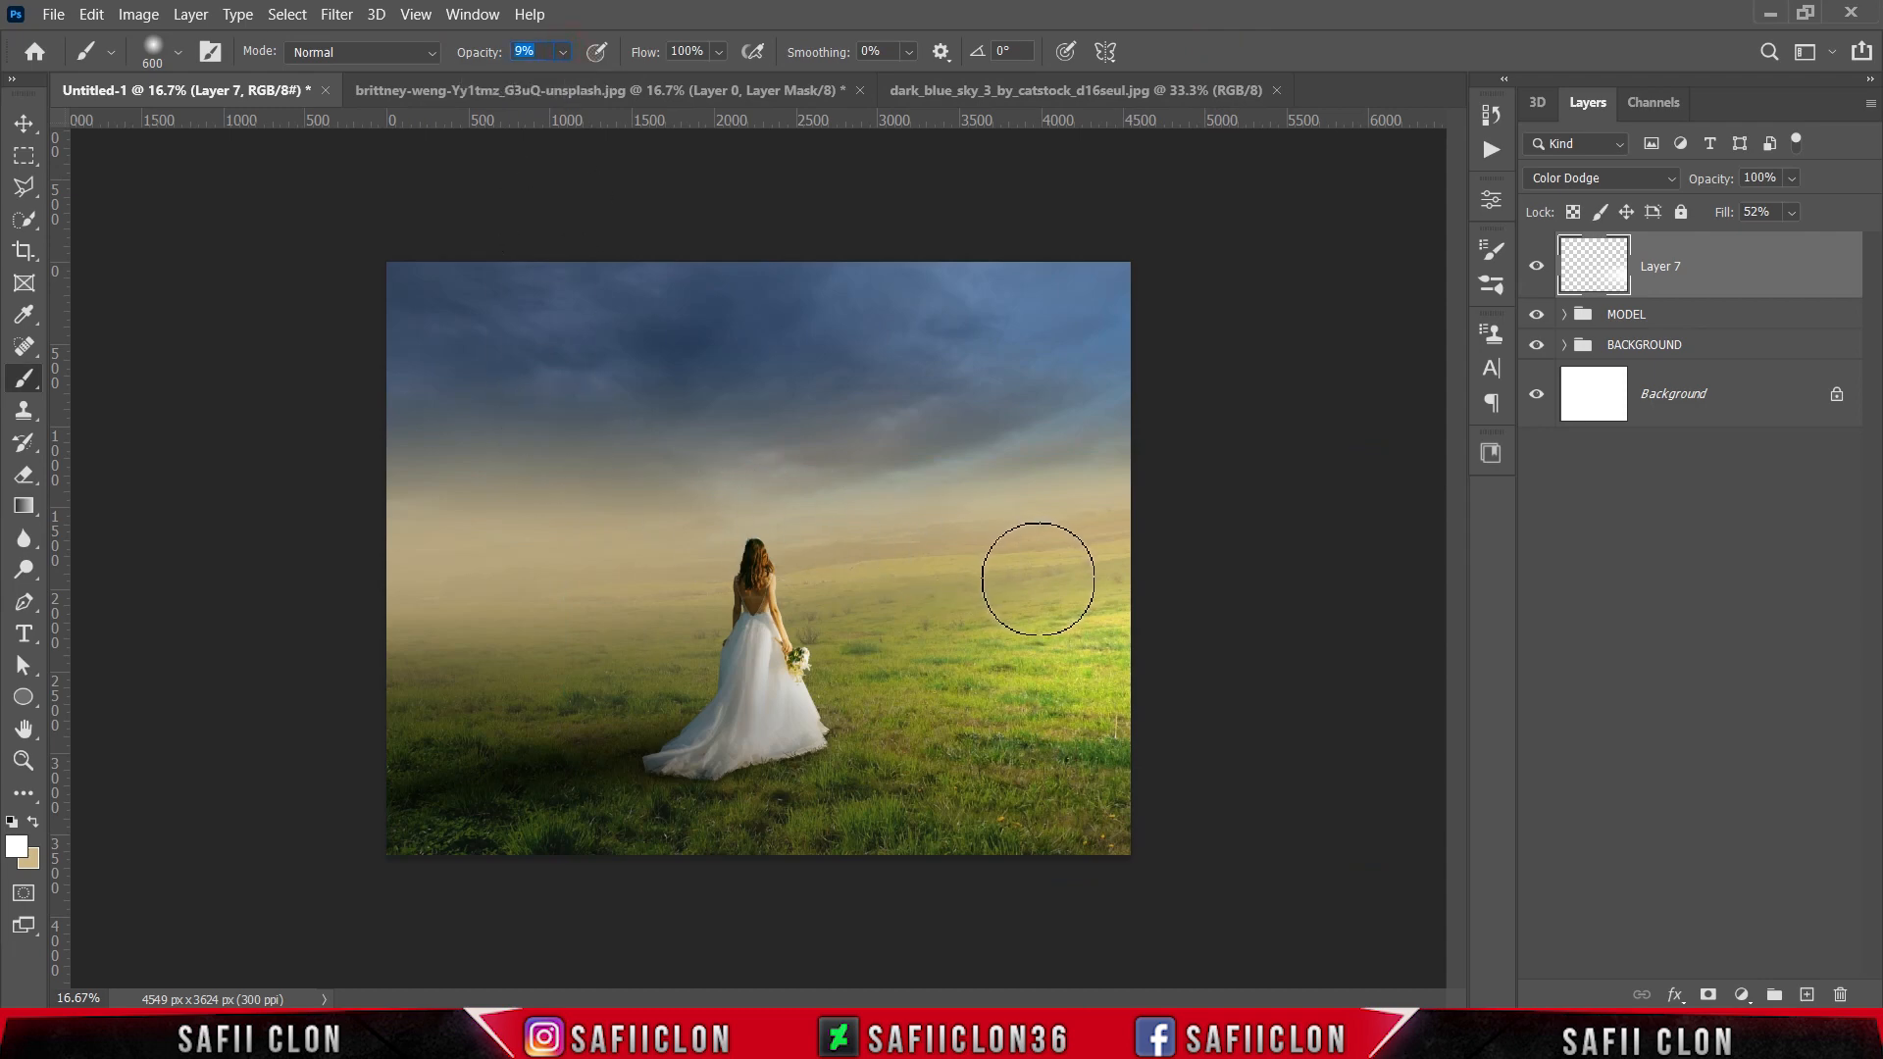
left_click(1087, 575)
key("bracketright")
key("bracketright")
key("bracketright")
key("bracketright")
key("bracketright")
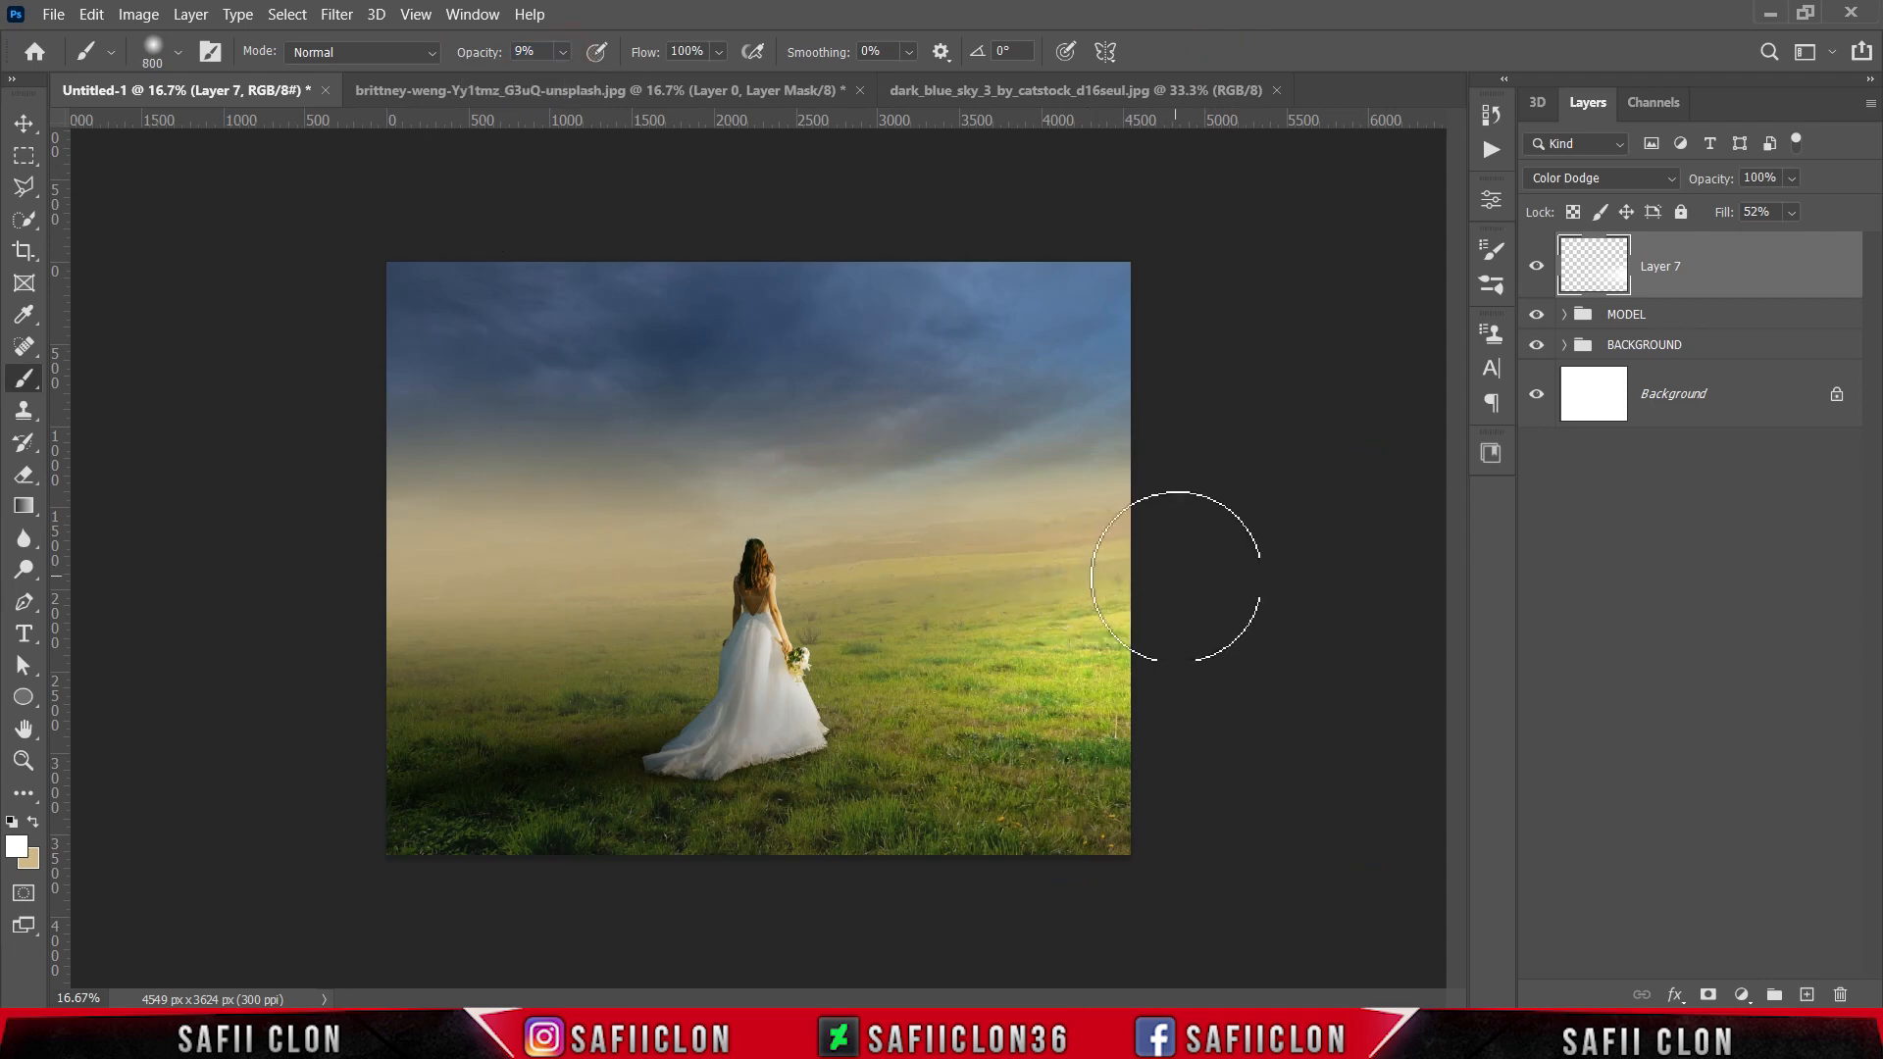
left_click(1121, 572)
key("bracketright")
key("bracketright")
left_click(1045, 448)
left_click(1102, 413)
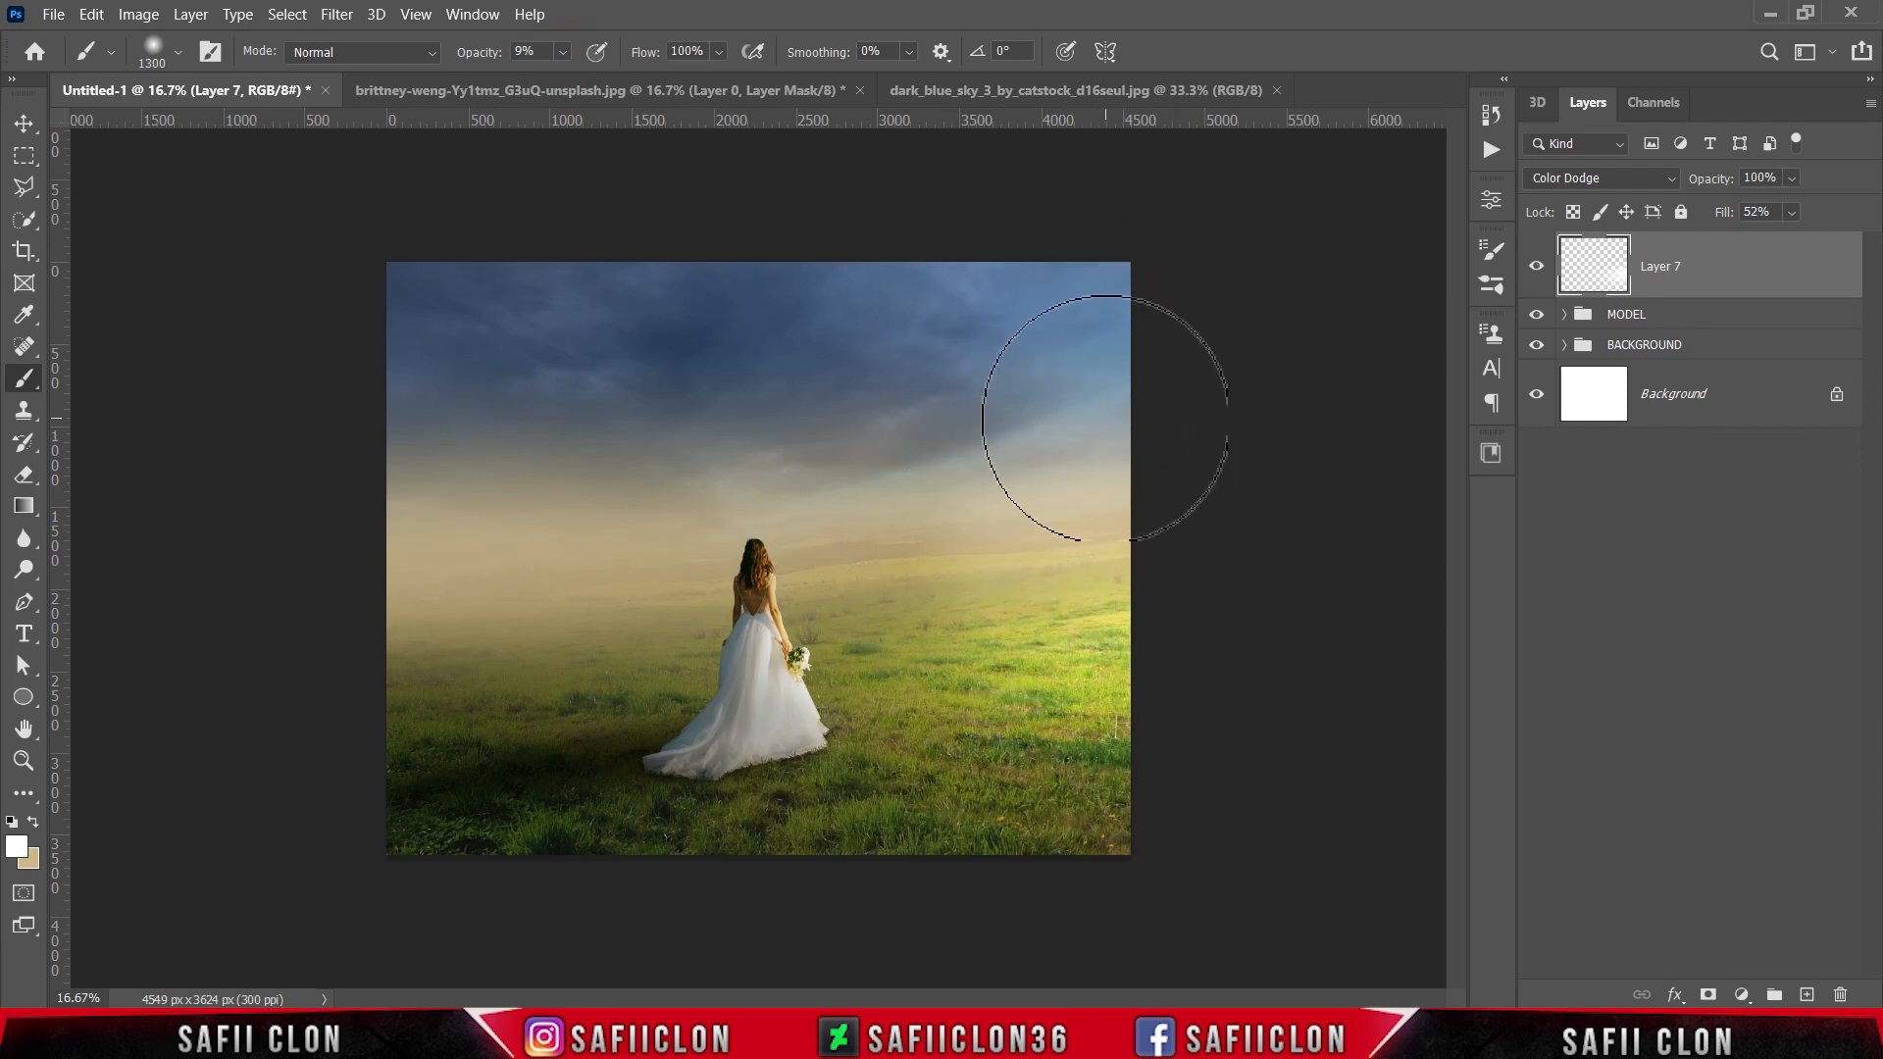
Step: Paint more faint white light over the right side of the field with a 1400 px brush, and compare the image without Layer 7
key("bracketright")
left_click(1040, 587)
left_click(1180, 790)
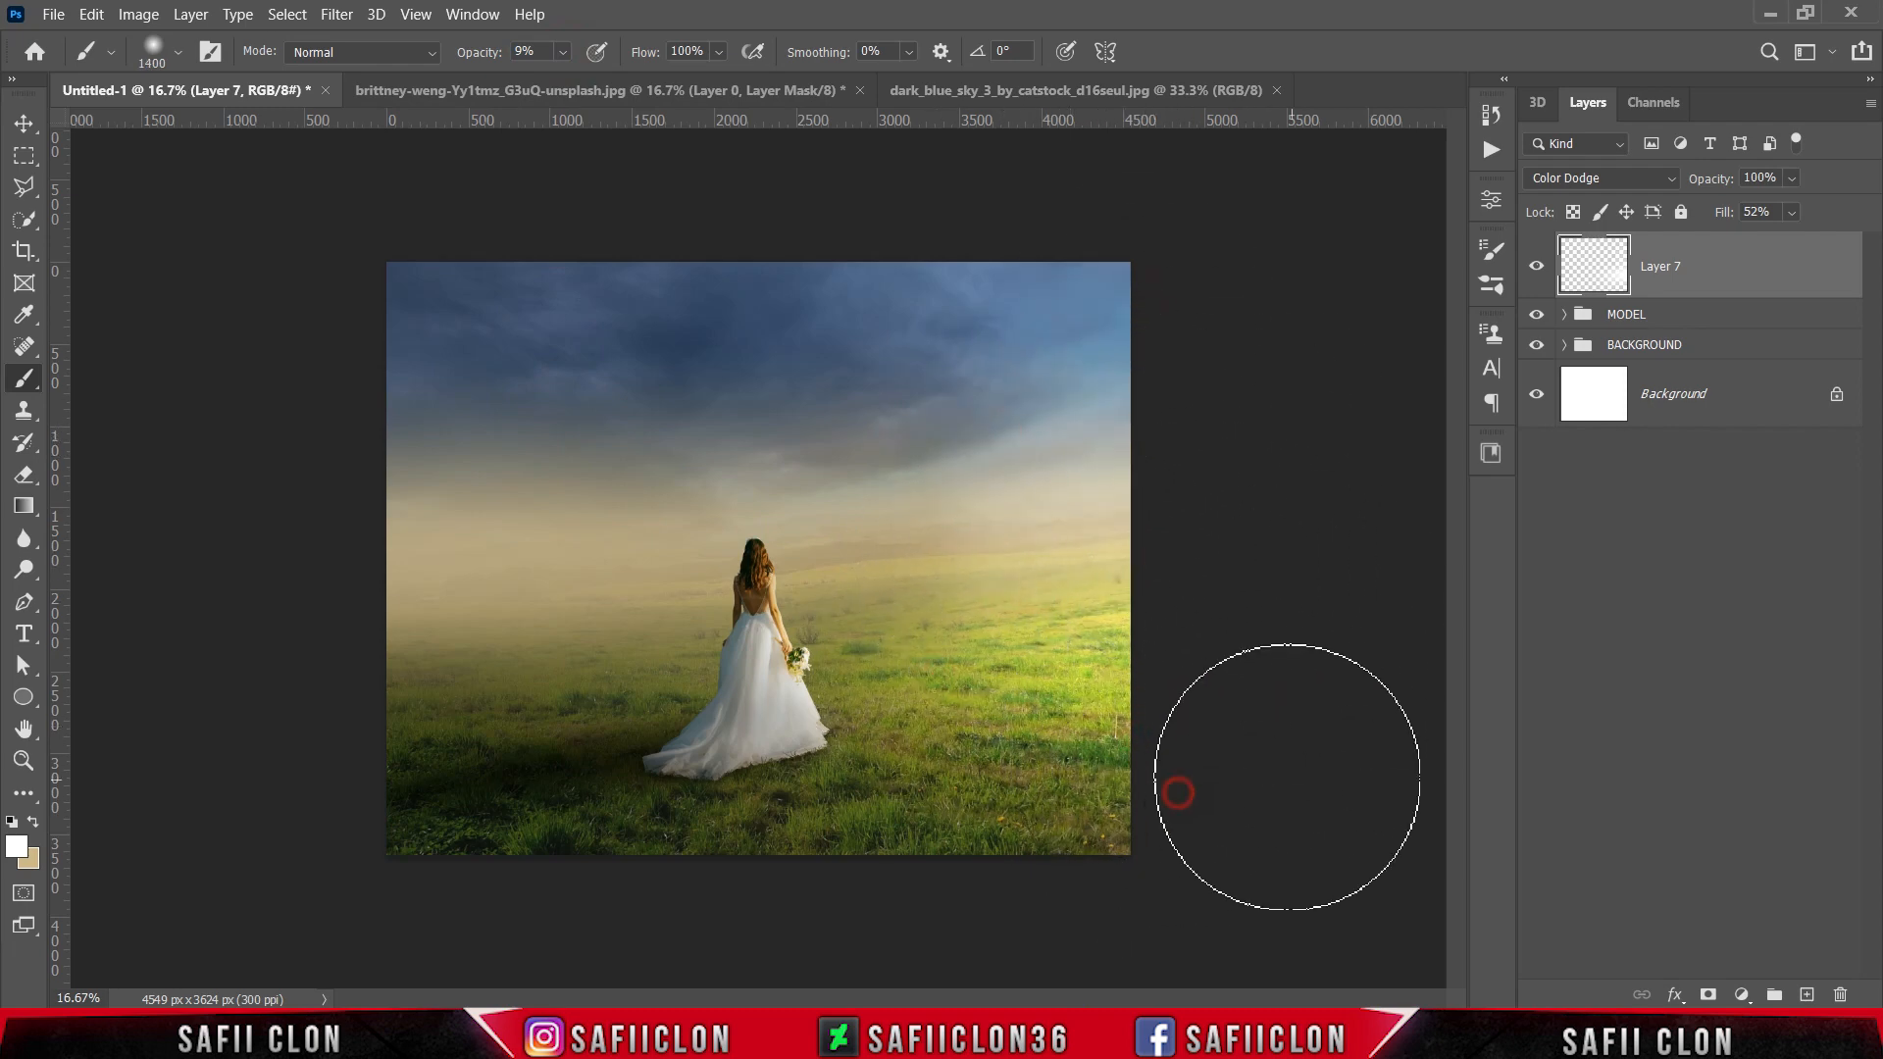
key("bracketleft")
key("bracketleft")
key("bracketleft")
key("bracketleft")
key("bracketleft")
key("bracketleft")
key("bracketleft")
key("bracketleft")
key("bracketleft")
key("bracketleft")
key("bracketleft")
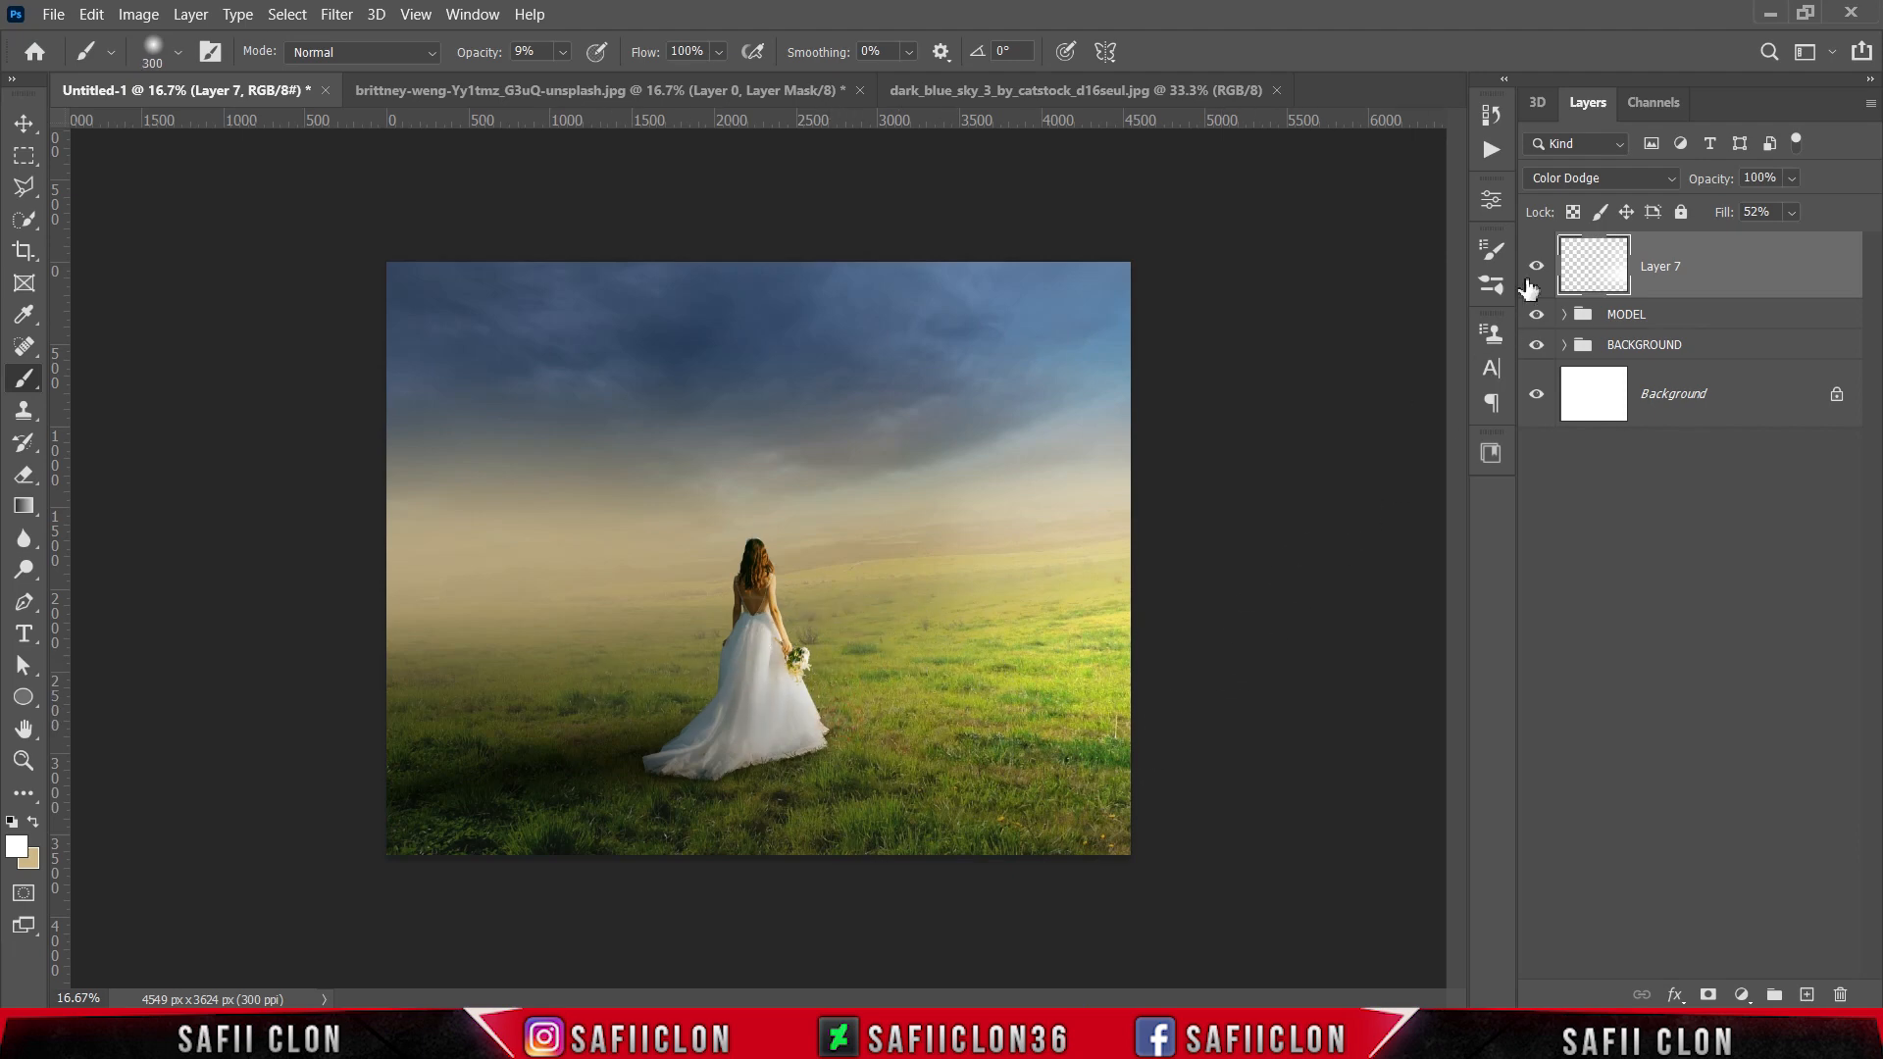
left_click(1536, 267)
left_click(1536, 266)
left_click(1536, 267)
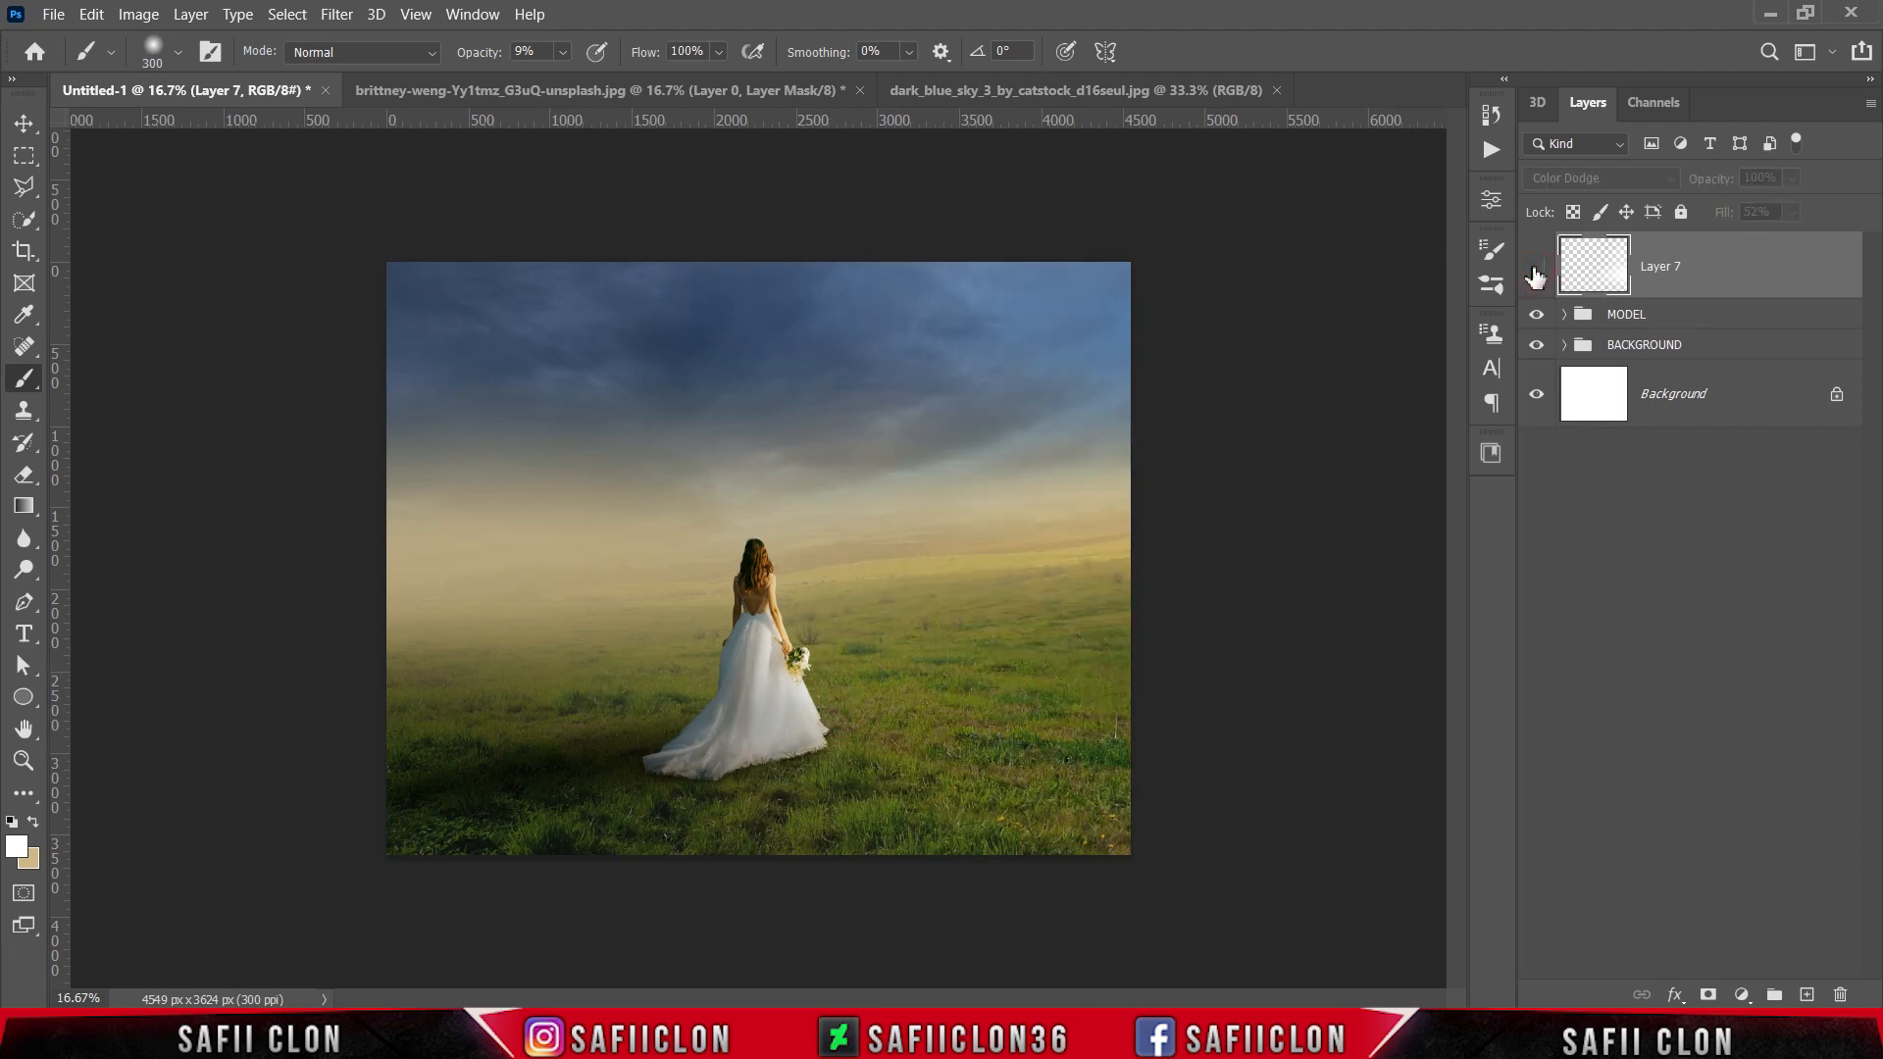
left_click(1535, 267)
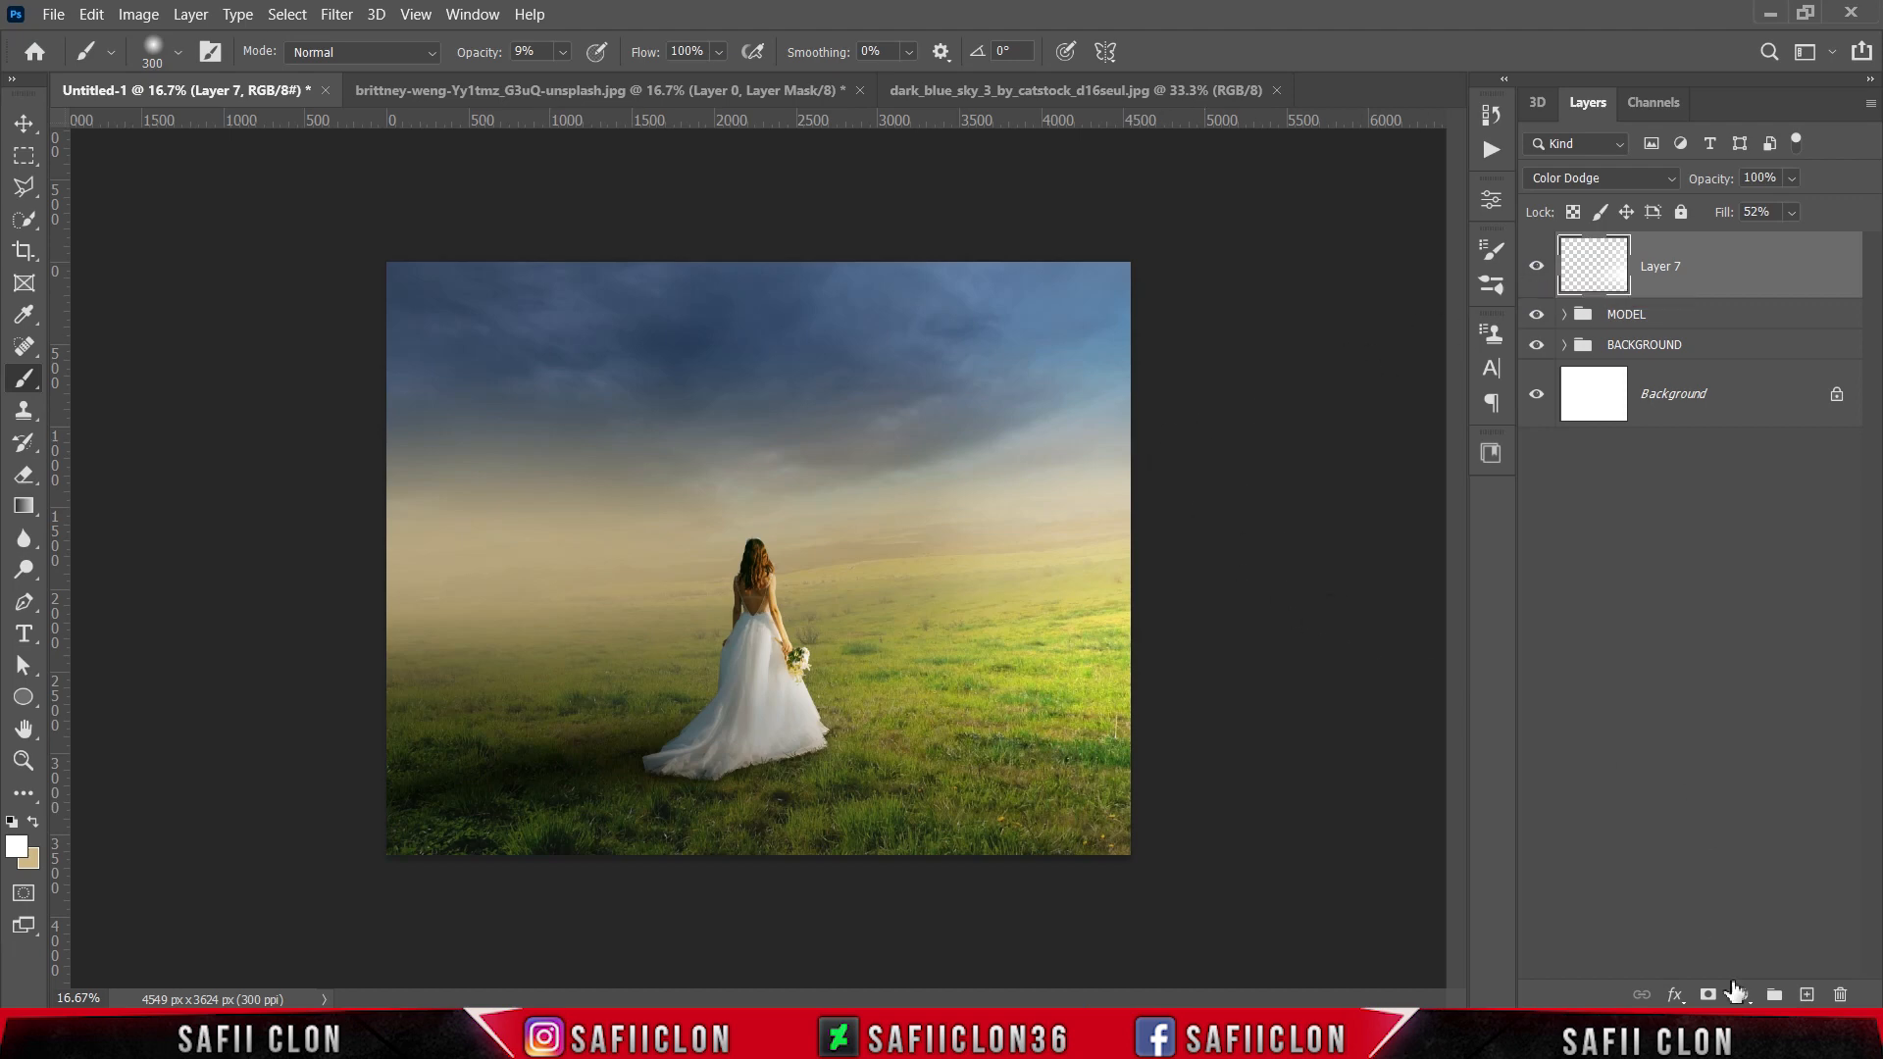
Step: Add a Curves adjustment layer above Layer 7 and place a midtone point at input 126, output 111
left_click(1739, 995)
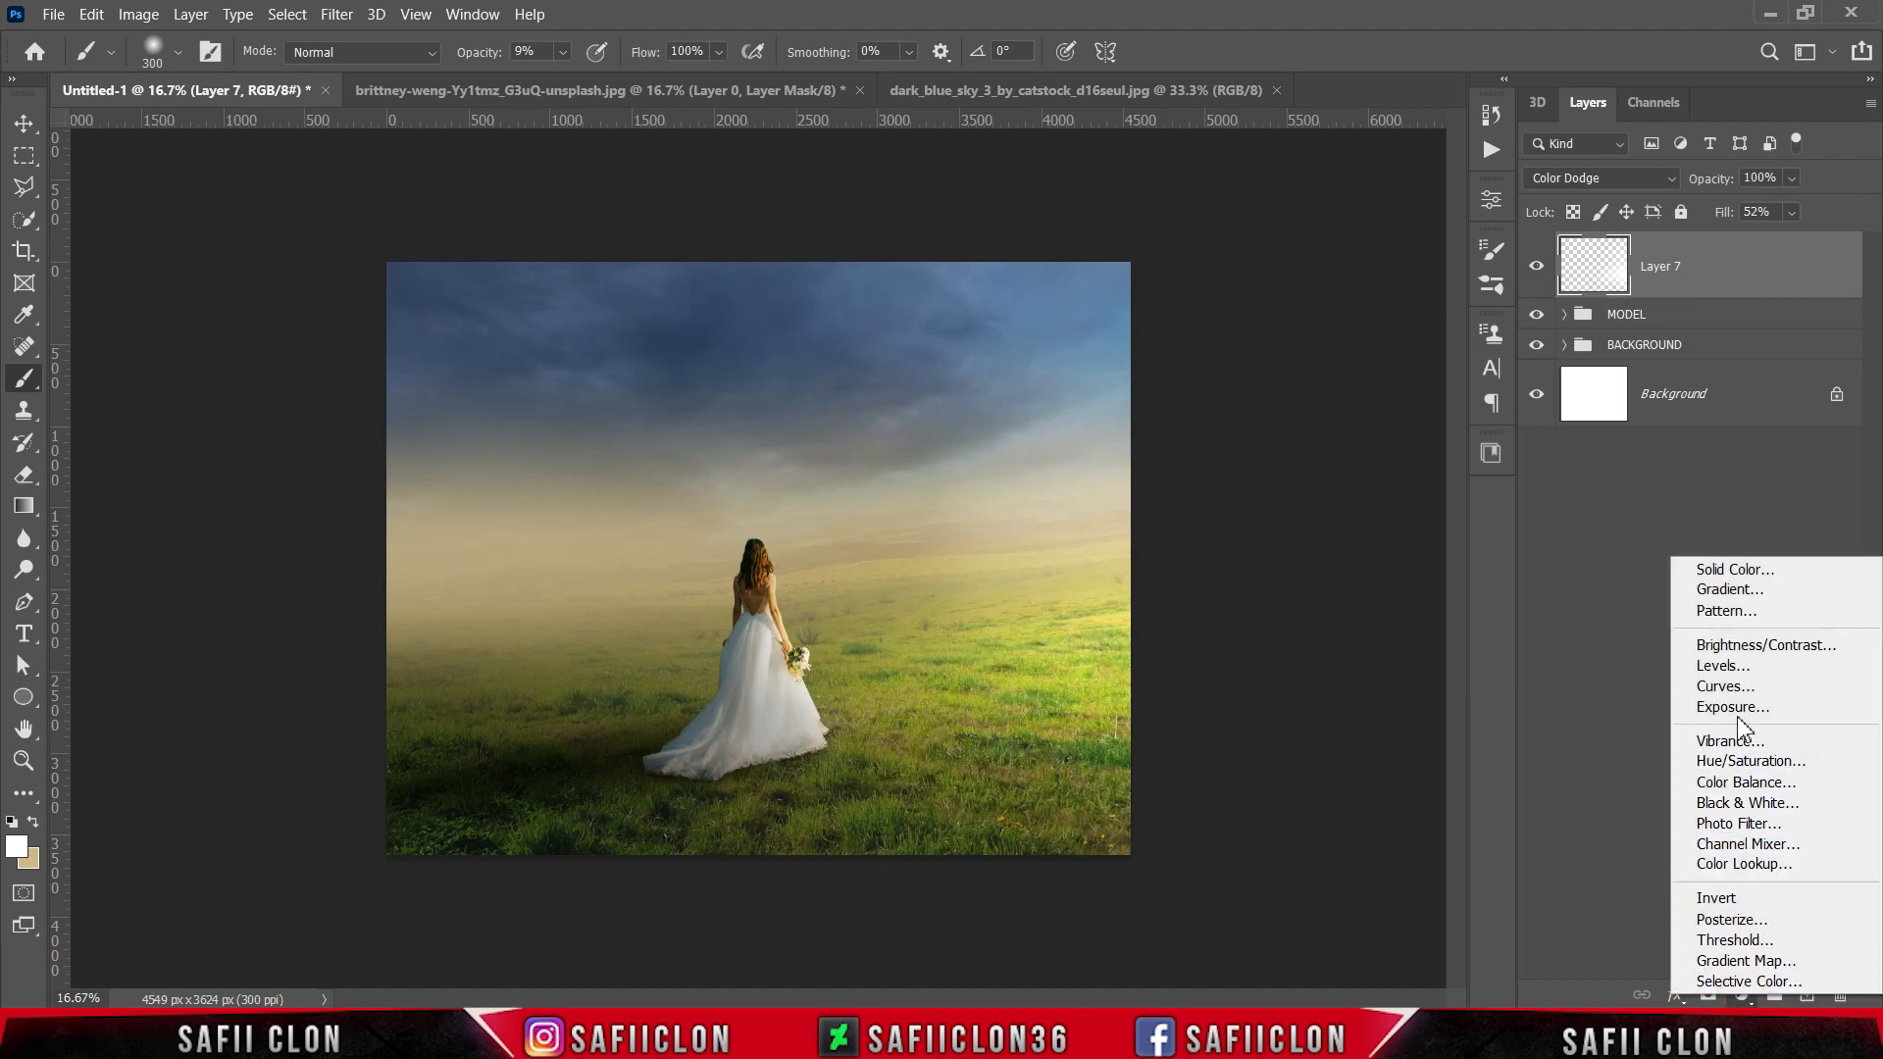
left_click(1725, 686)
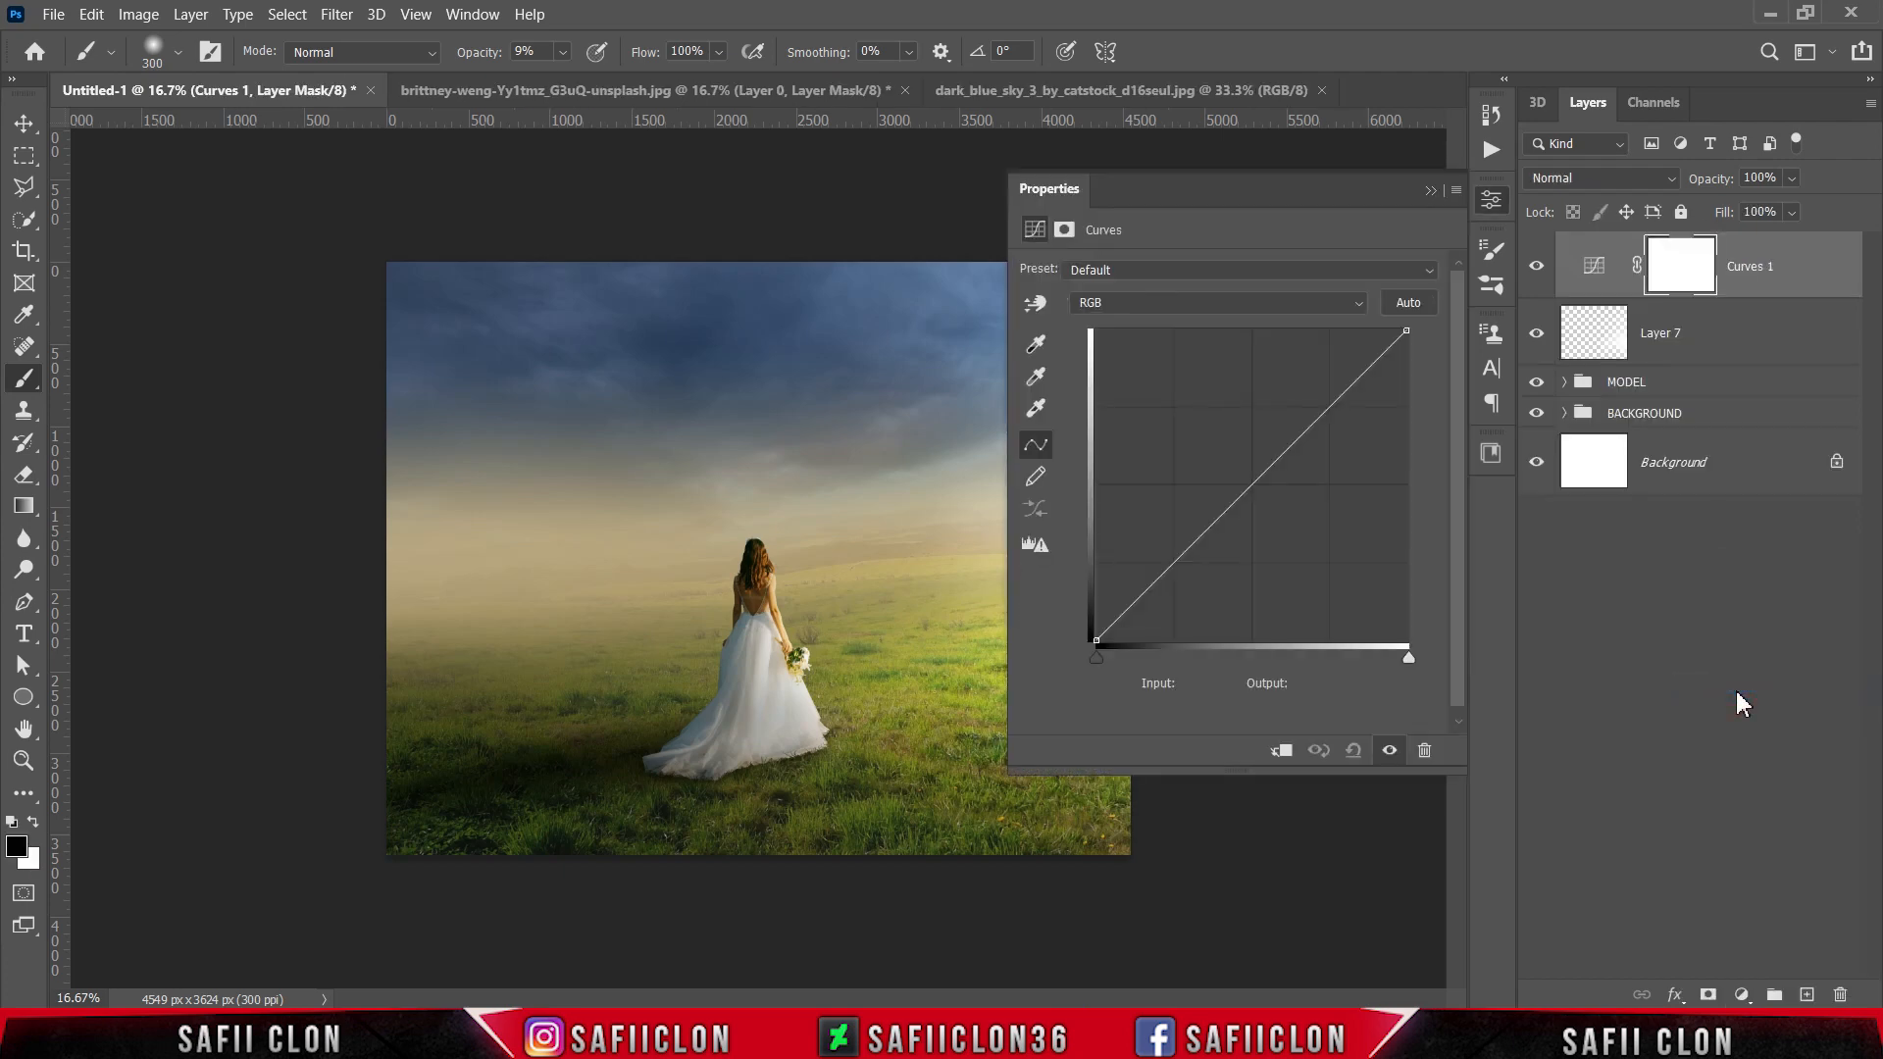
left_click(1251, 482)
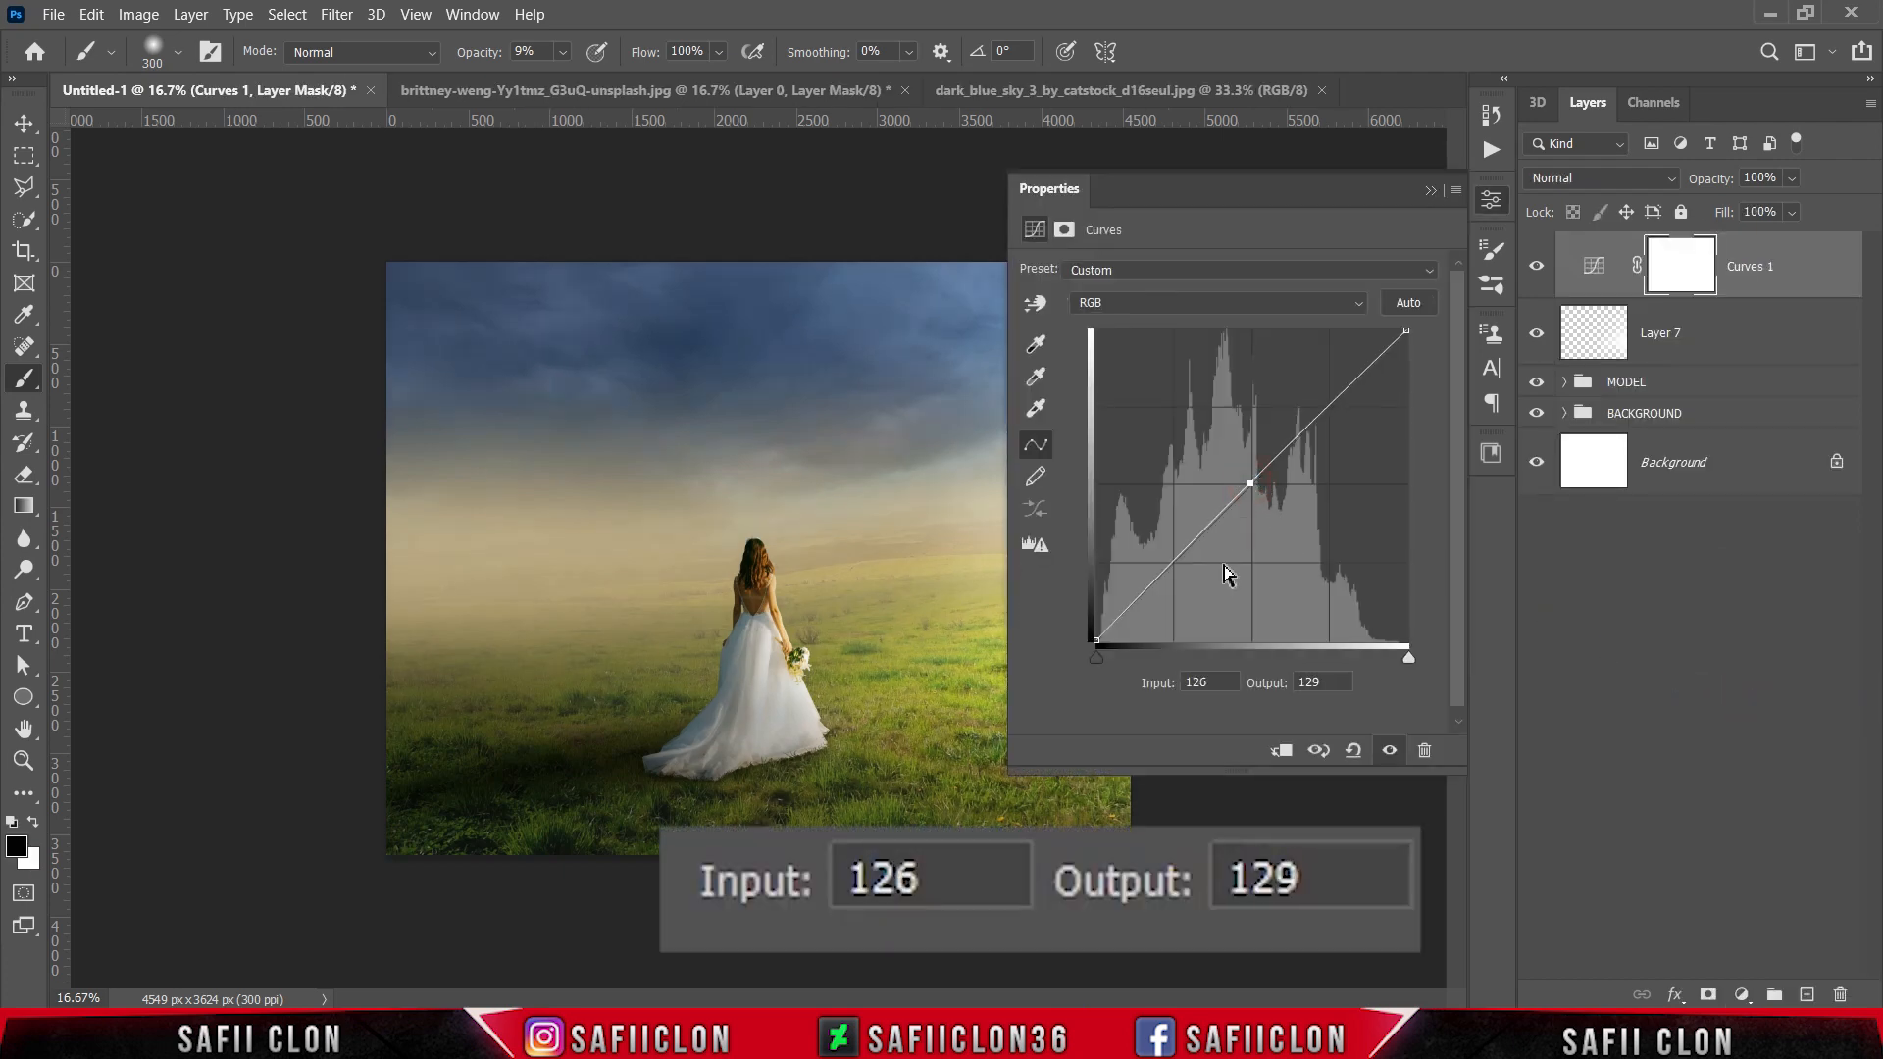
double_click(1216, 682)
type("126")
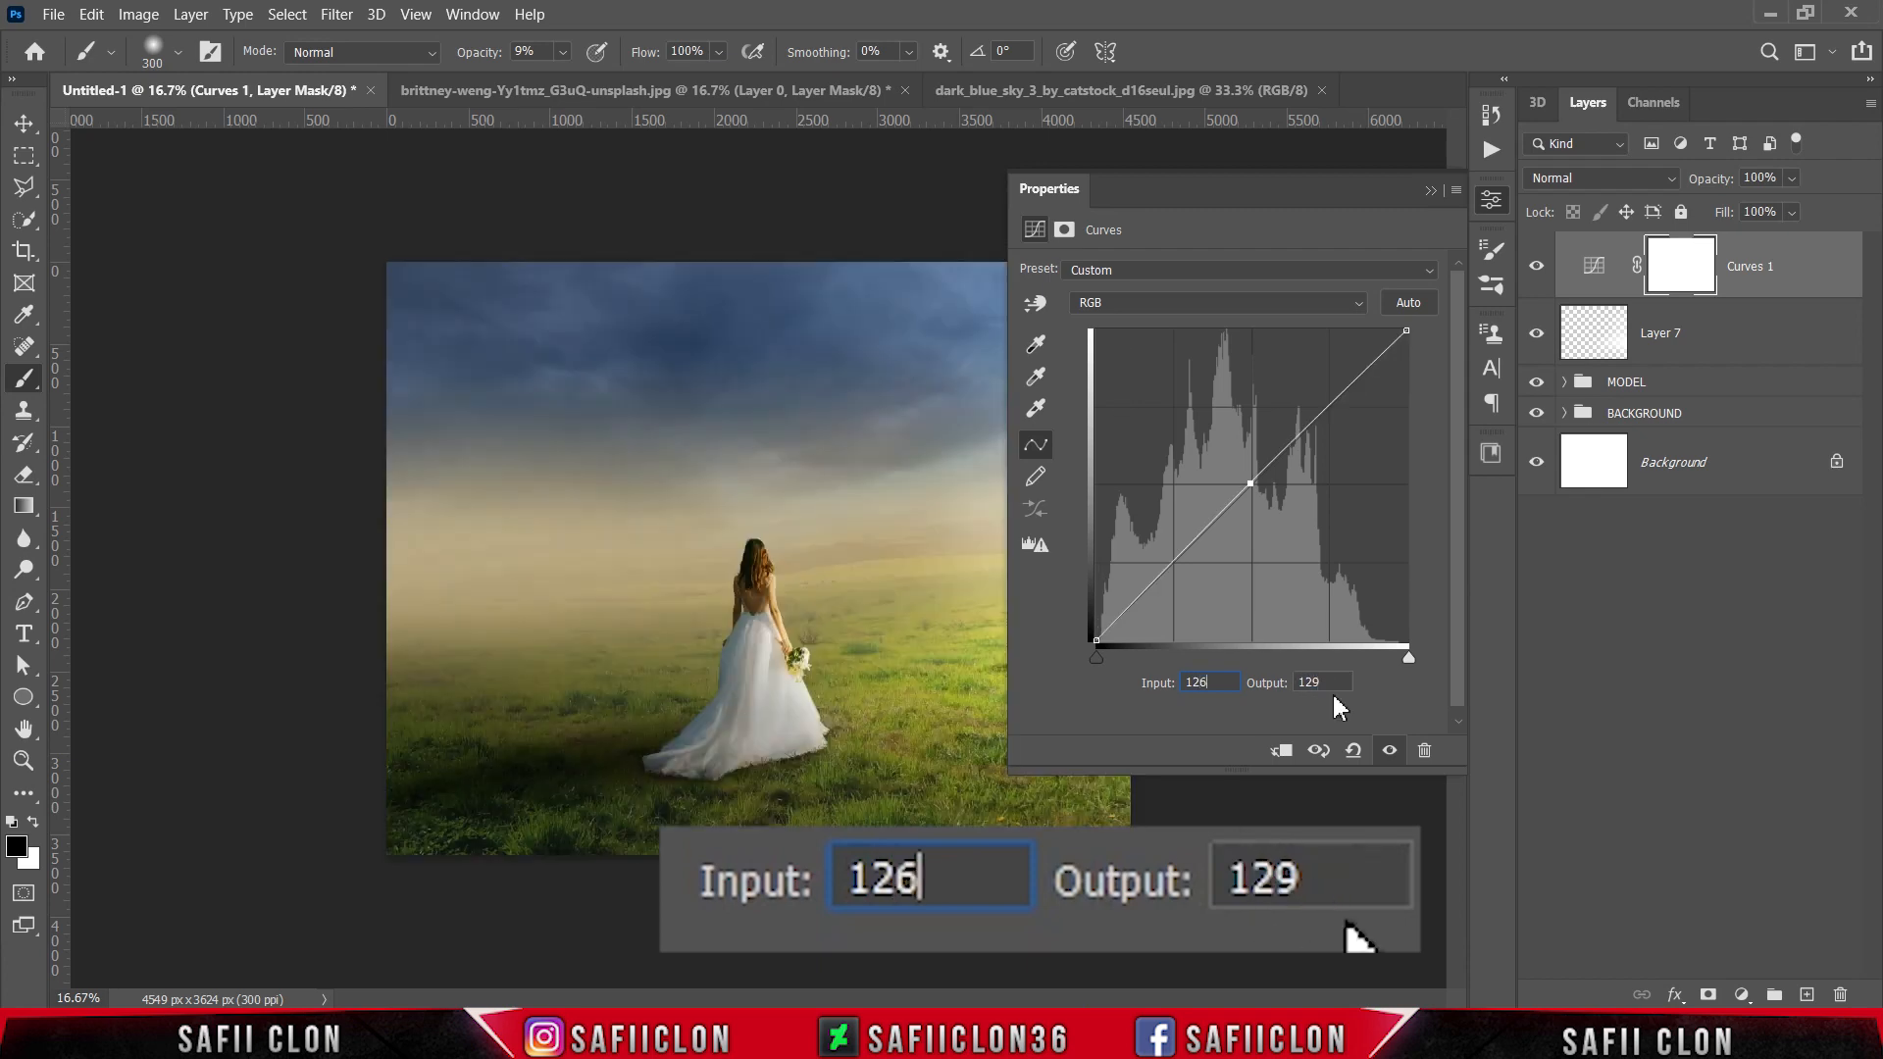
double_click(1314, 681)
type("111")
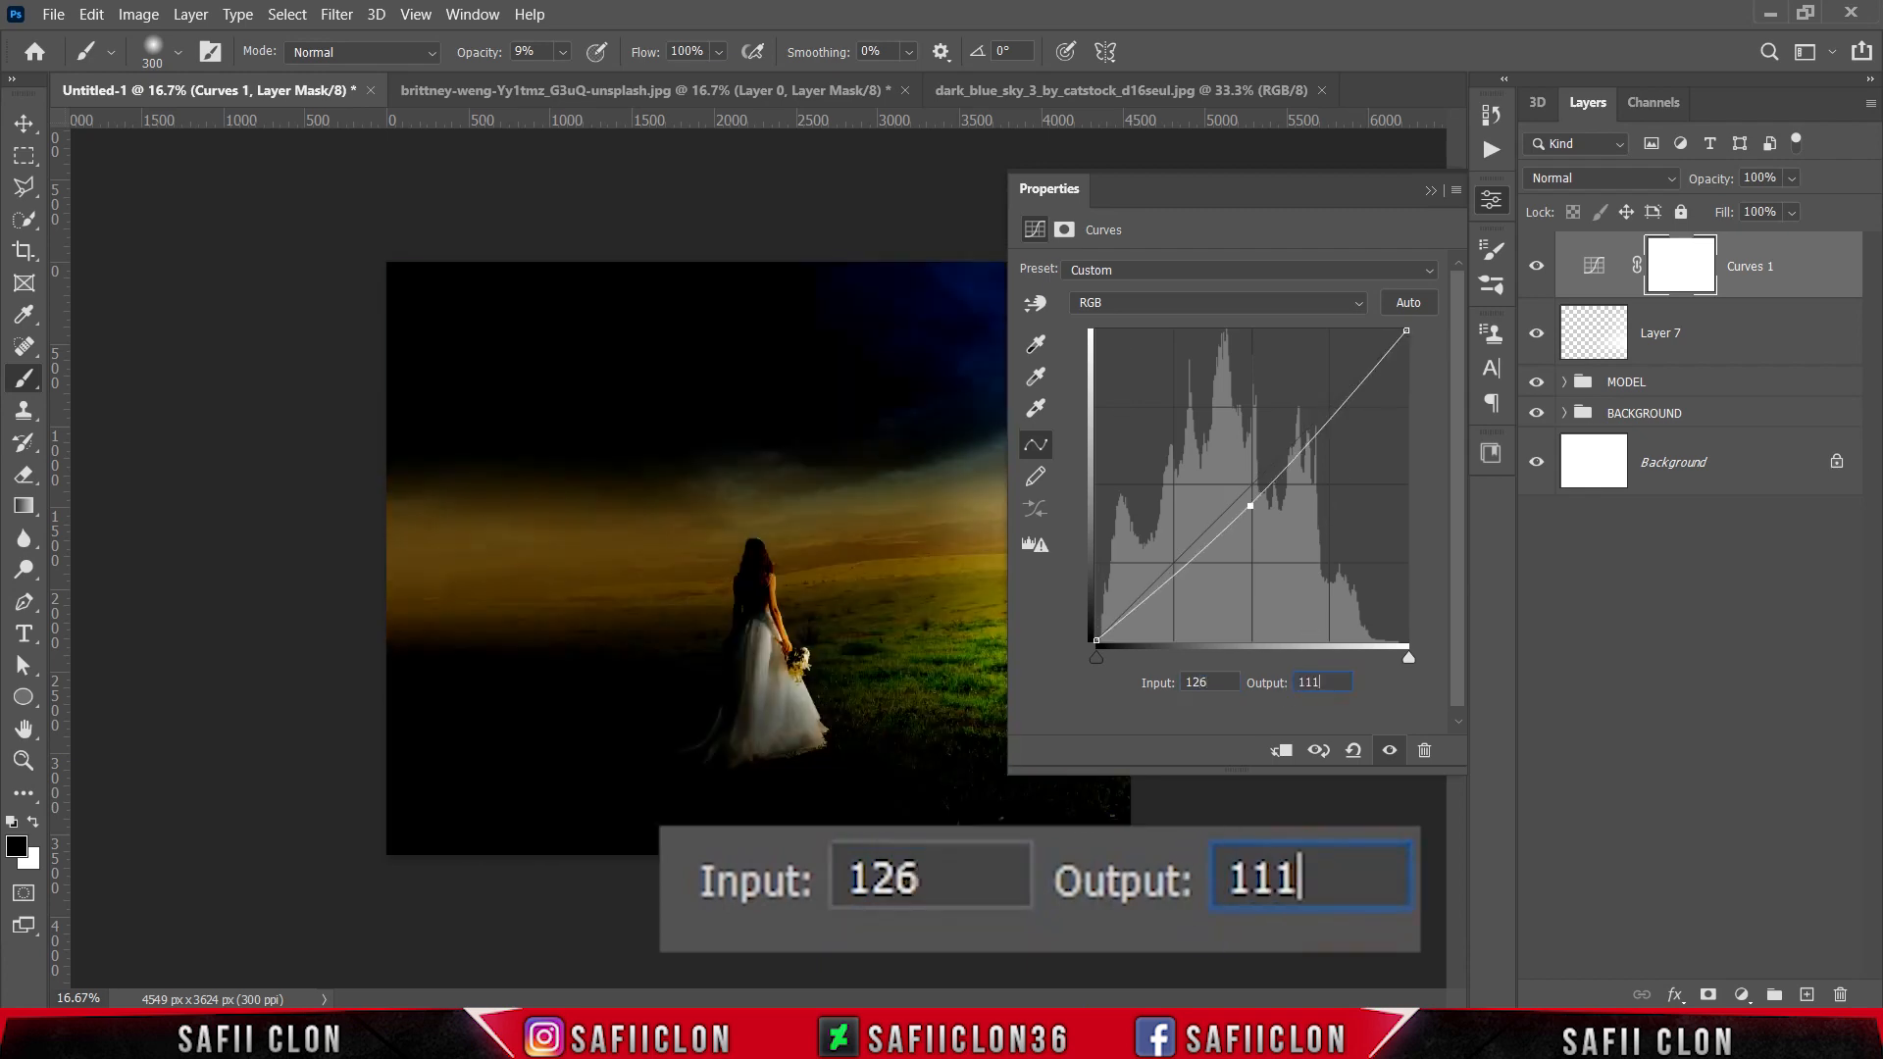
Step: Add a shadow point to the RGB curve at input 62, output 55
left_click(1191, 559)
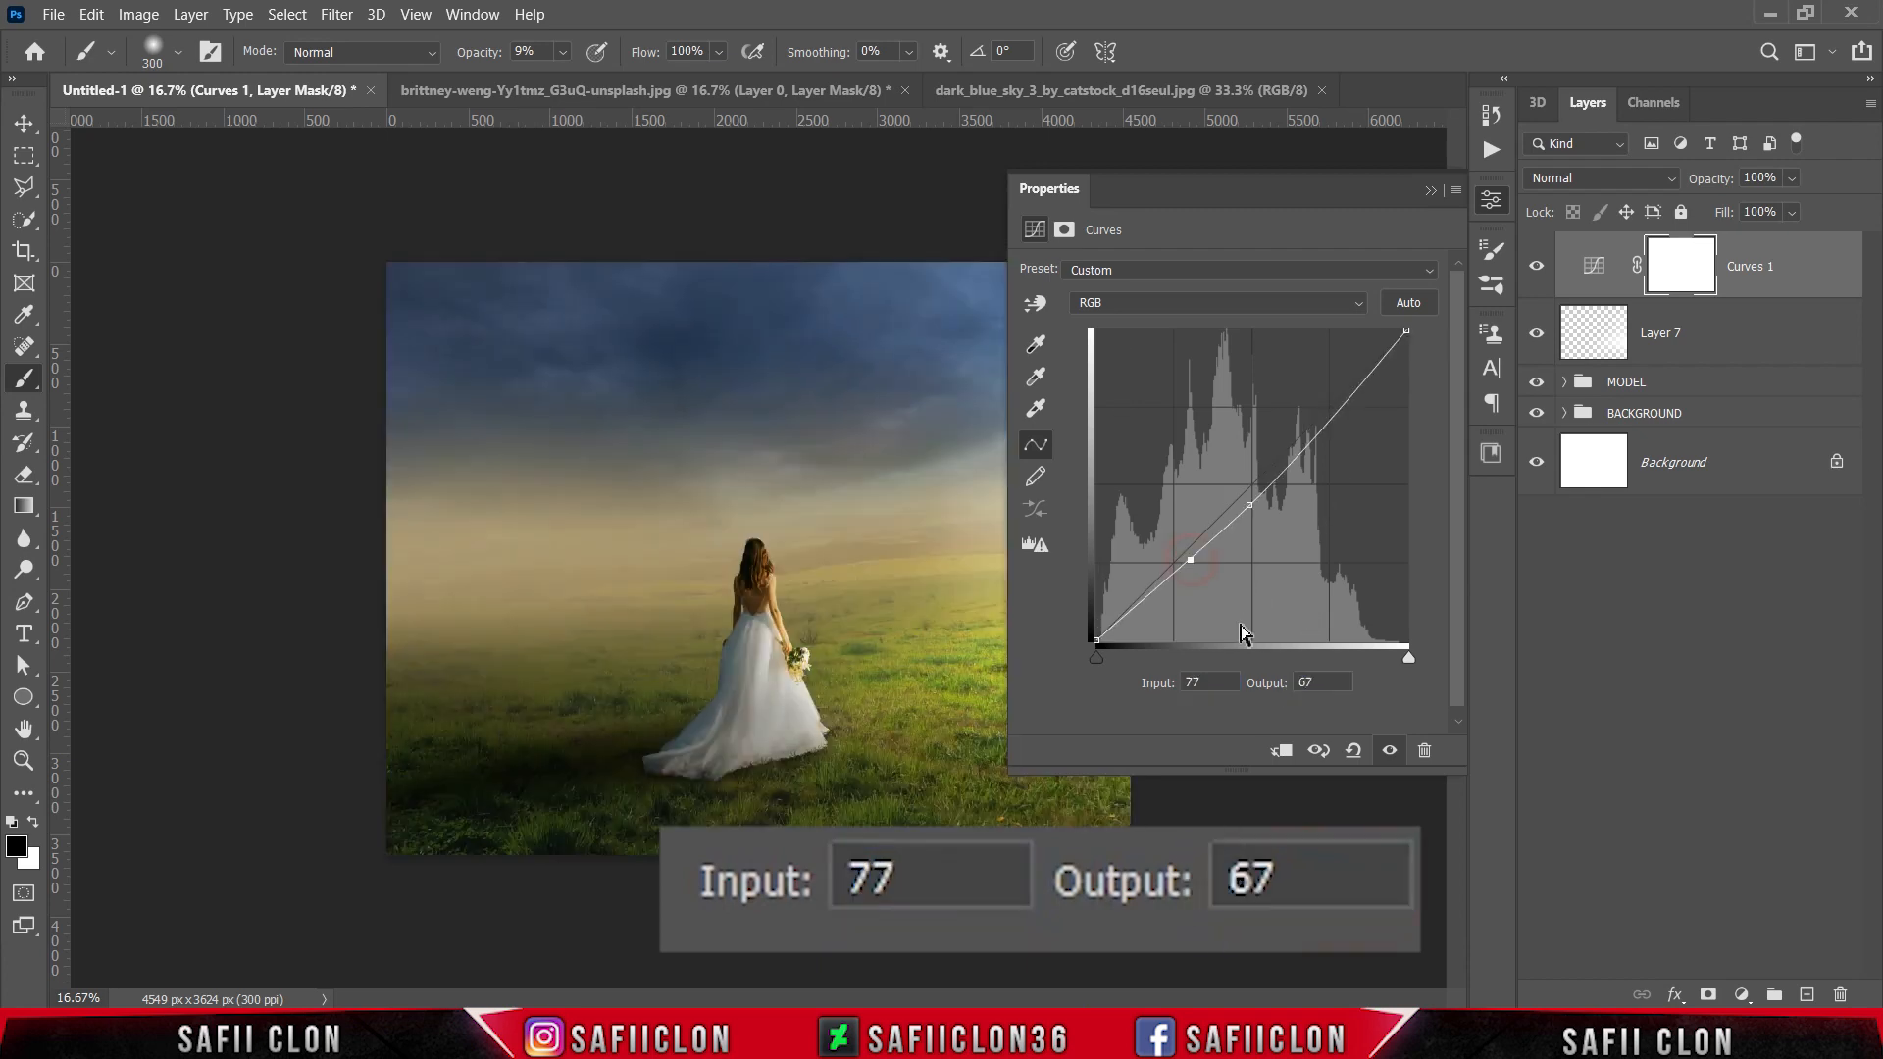
double_click(1211, 683)
type("62")
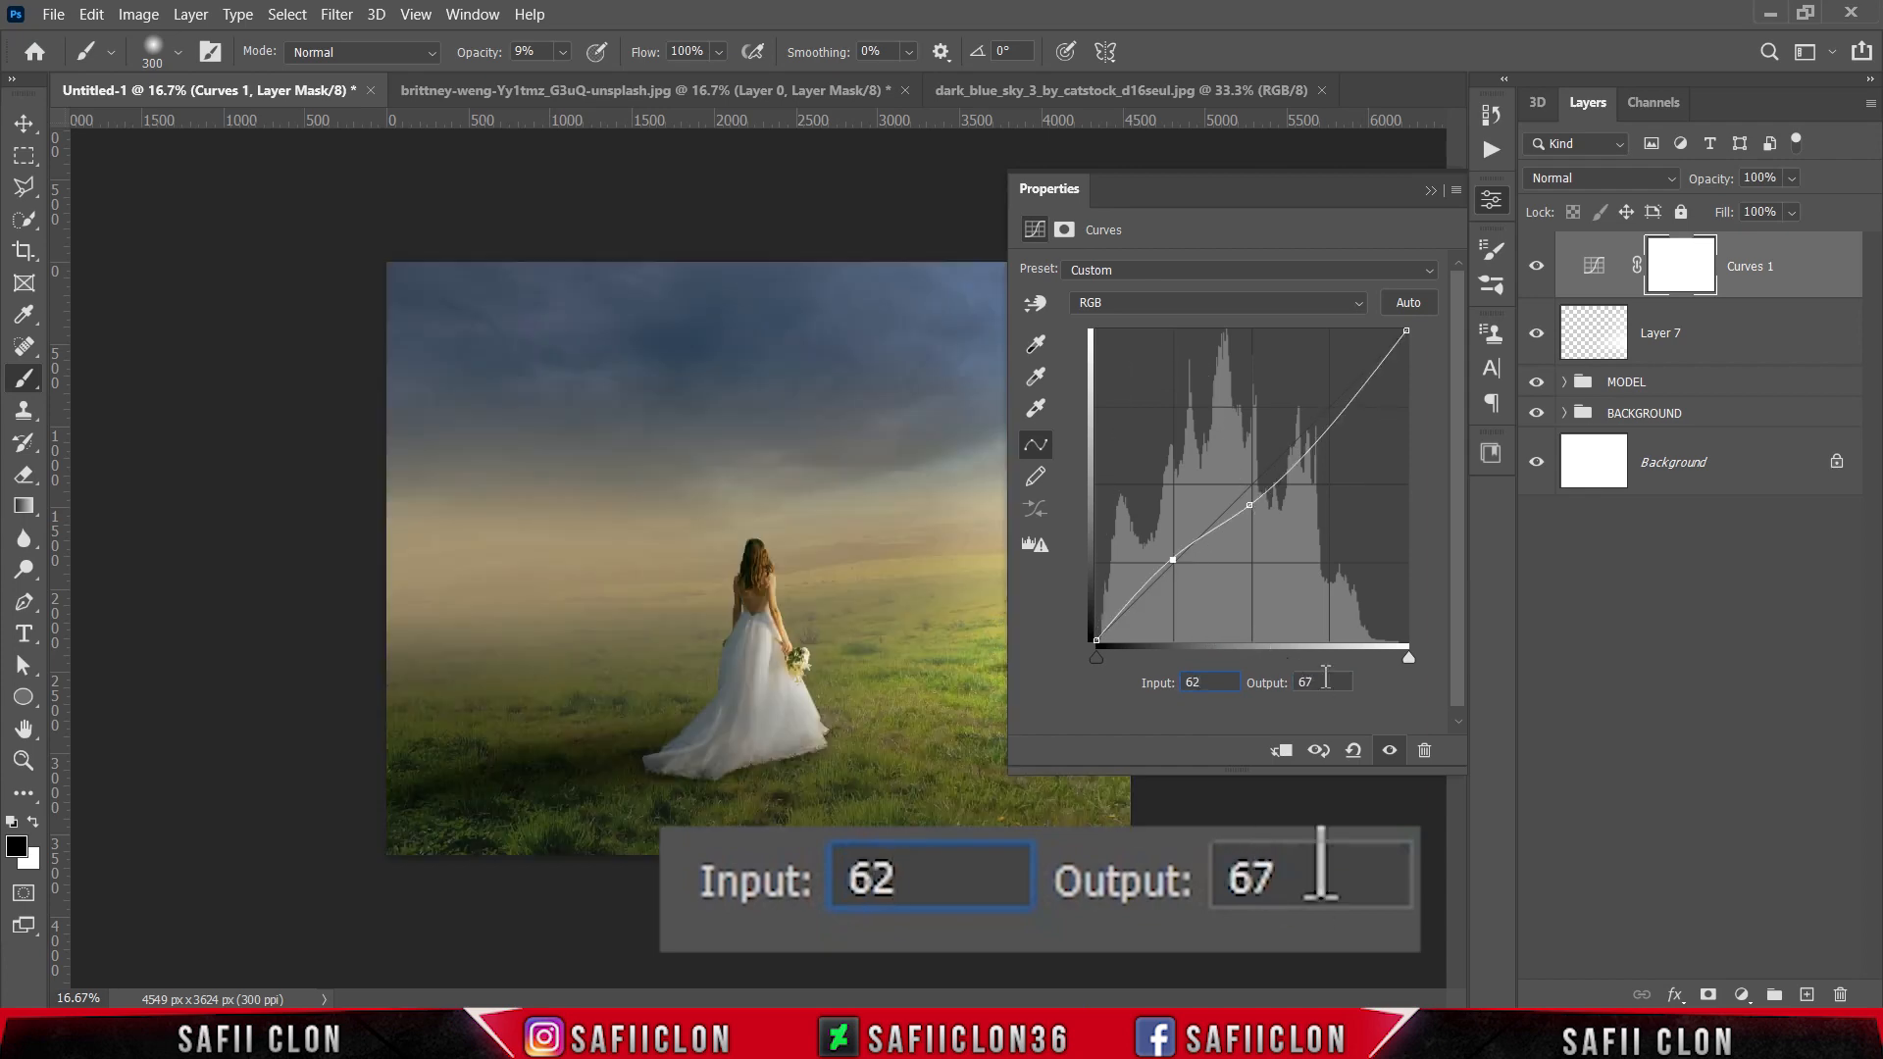
double_click(1314, 681)
type("55")
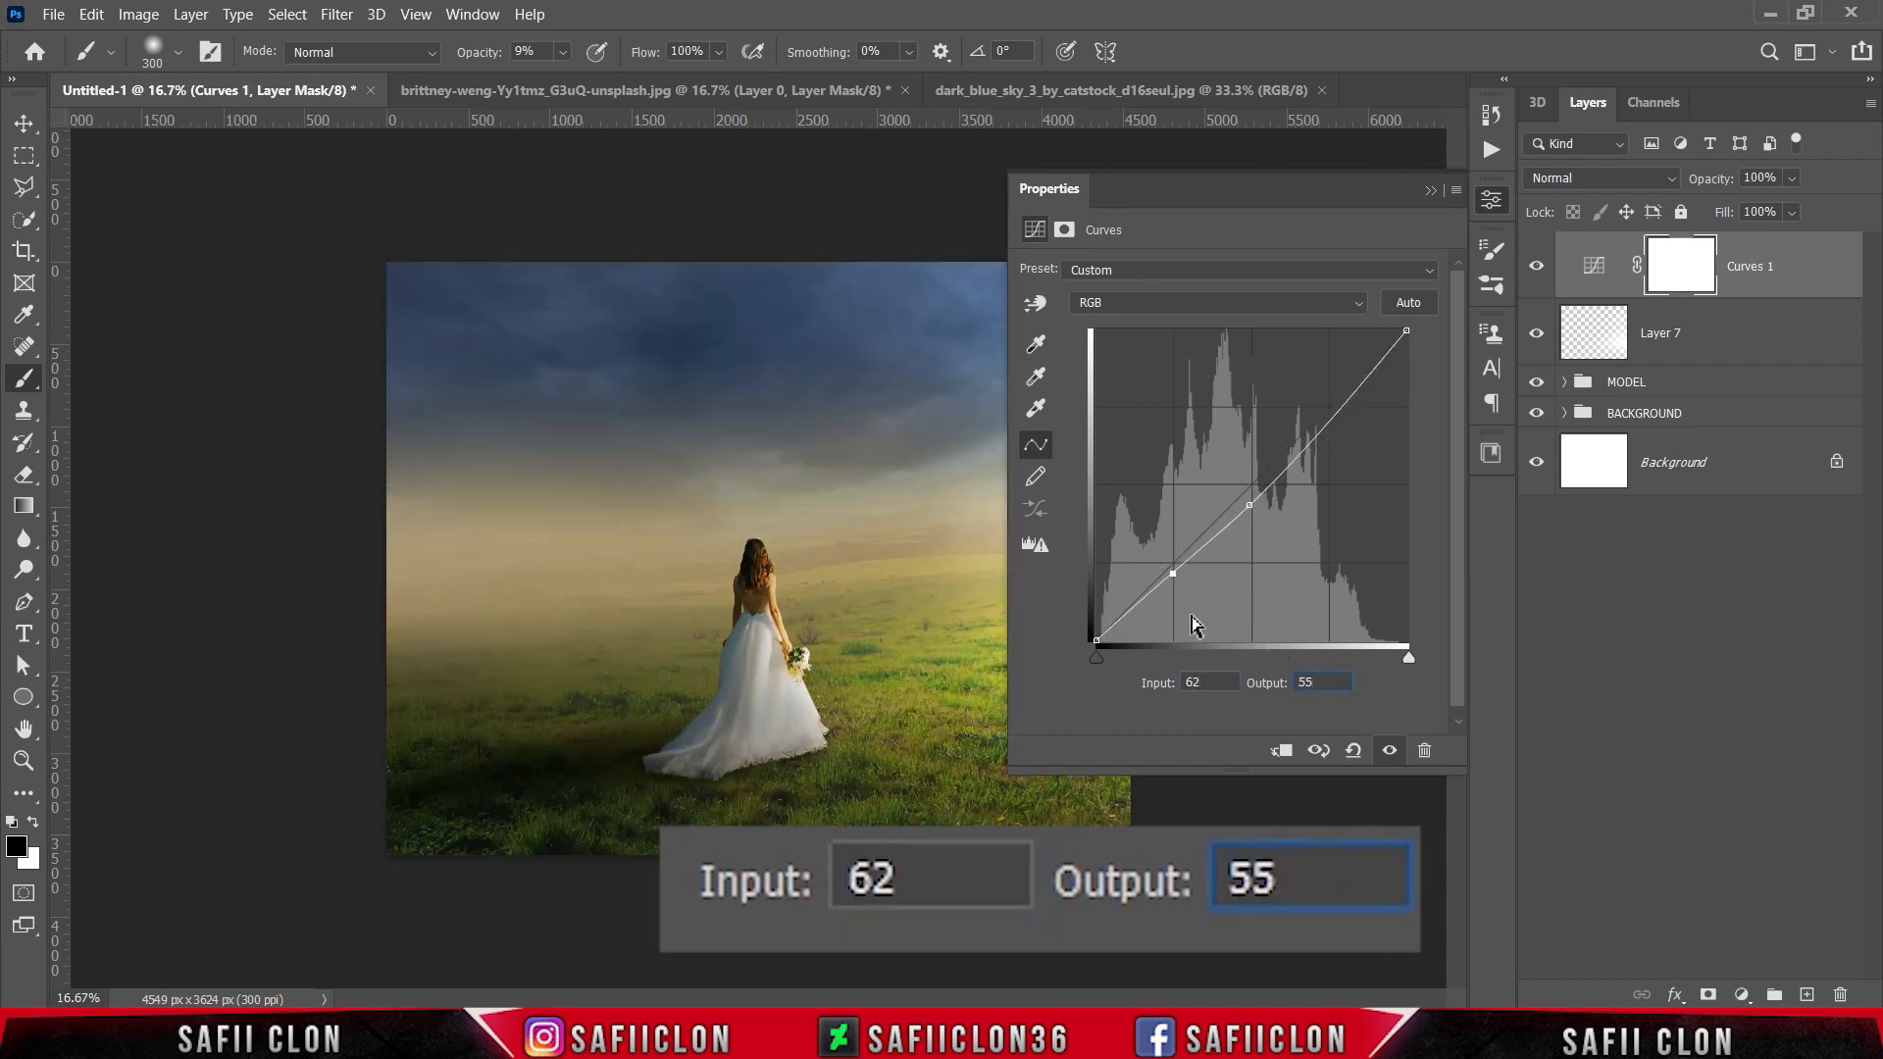
Step: Add a deeper shadow point to the RGB curve at input 33, output 34
left_click(1129, 613)
double_click(1191, 682)
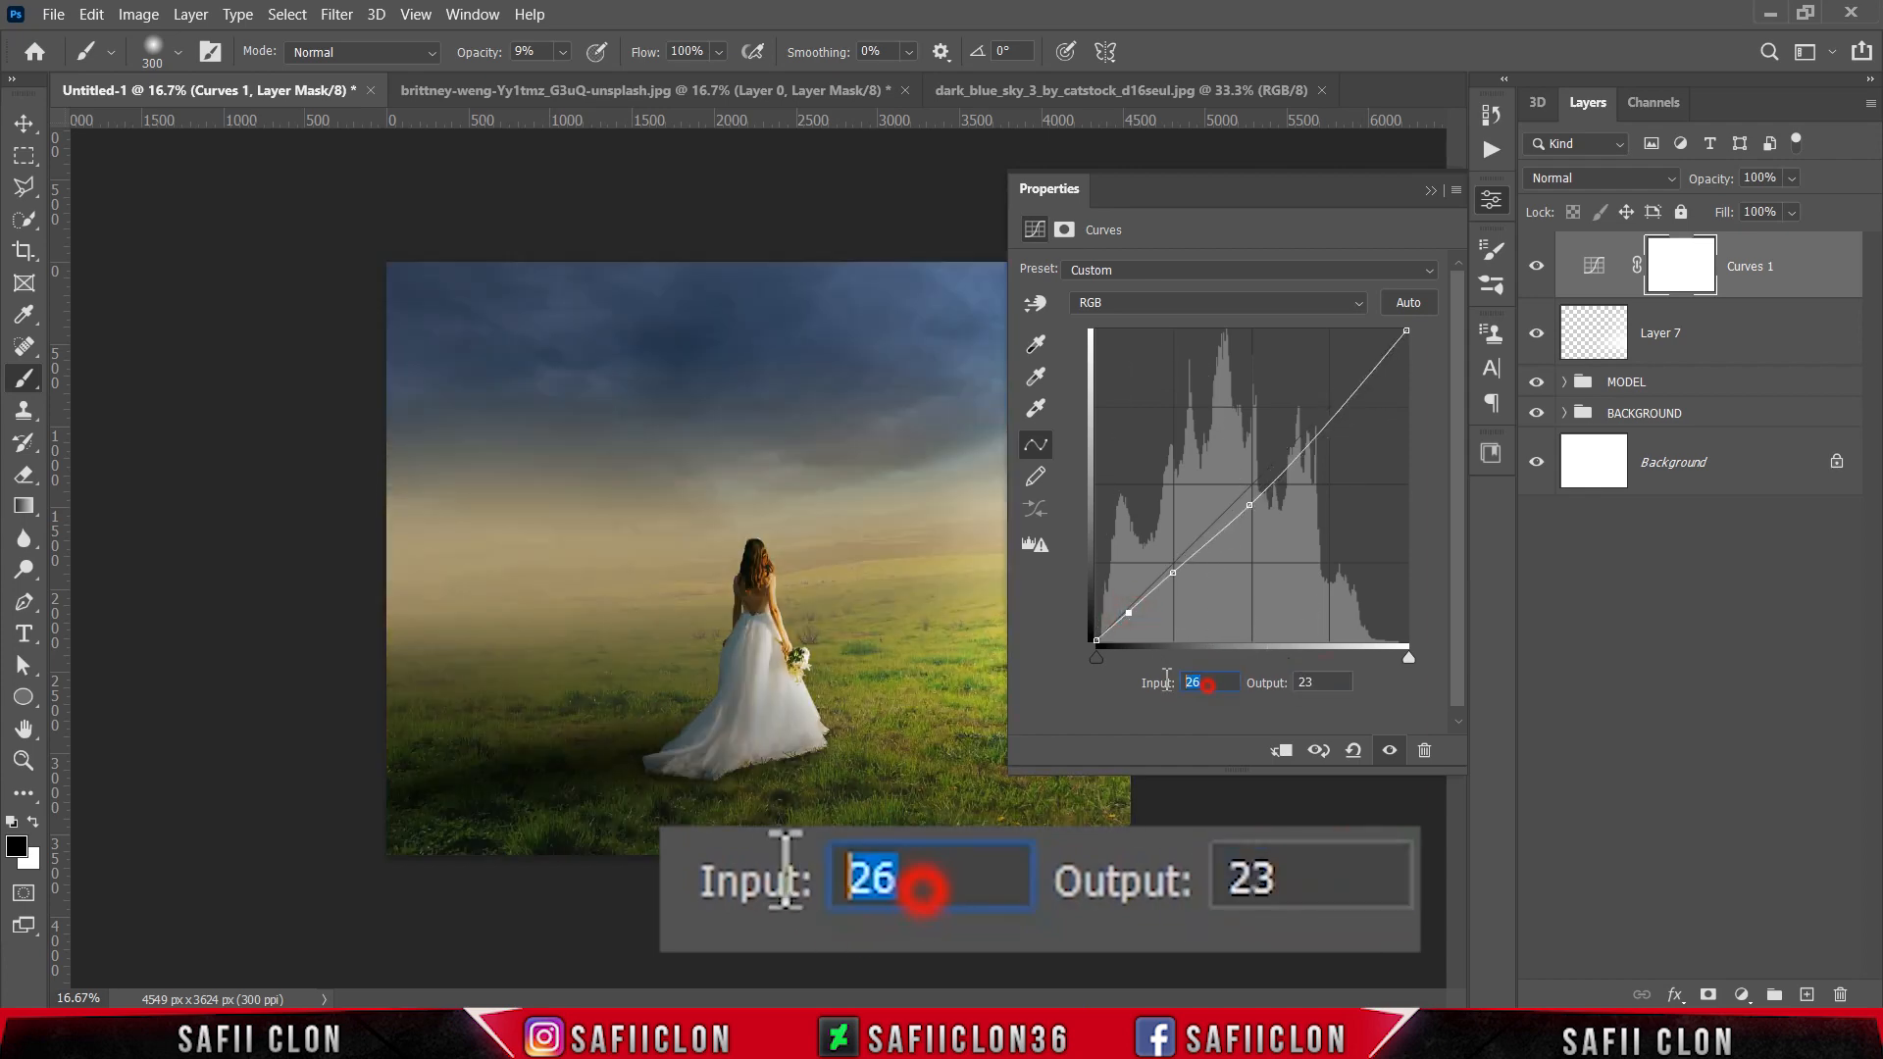
type("33")
double_click(1311, 682)
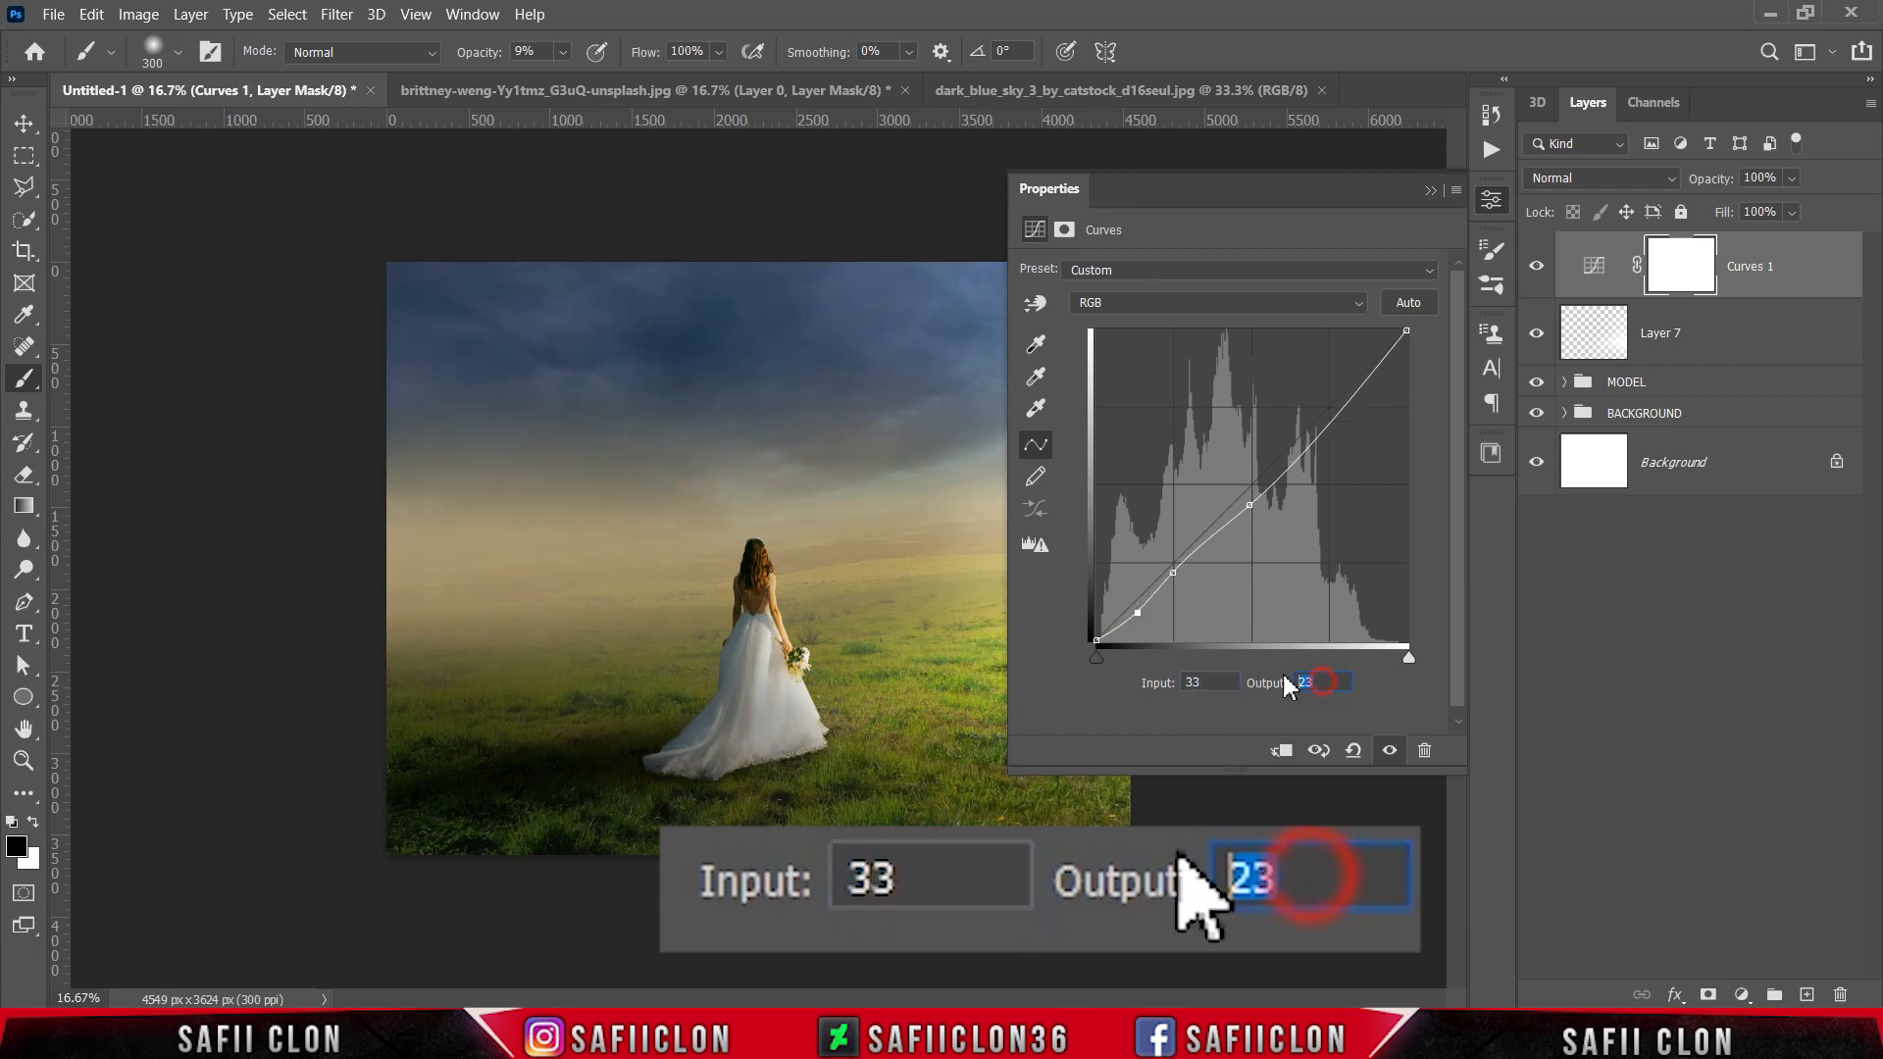
type("34")
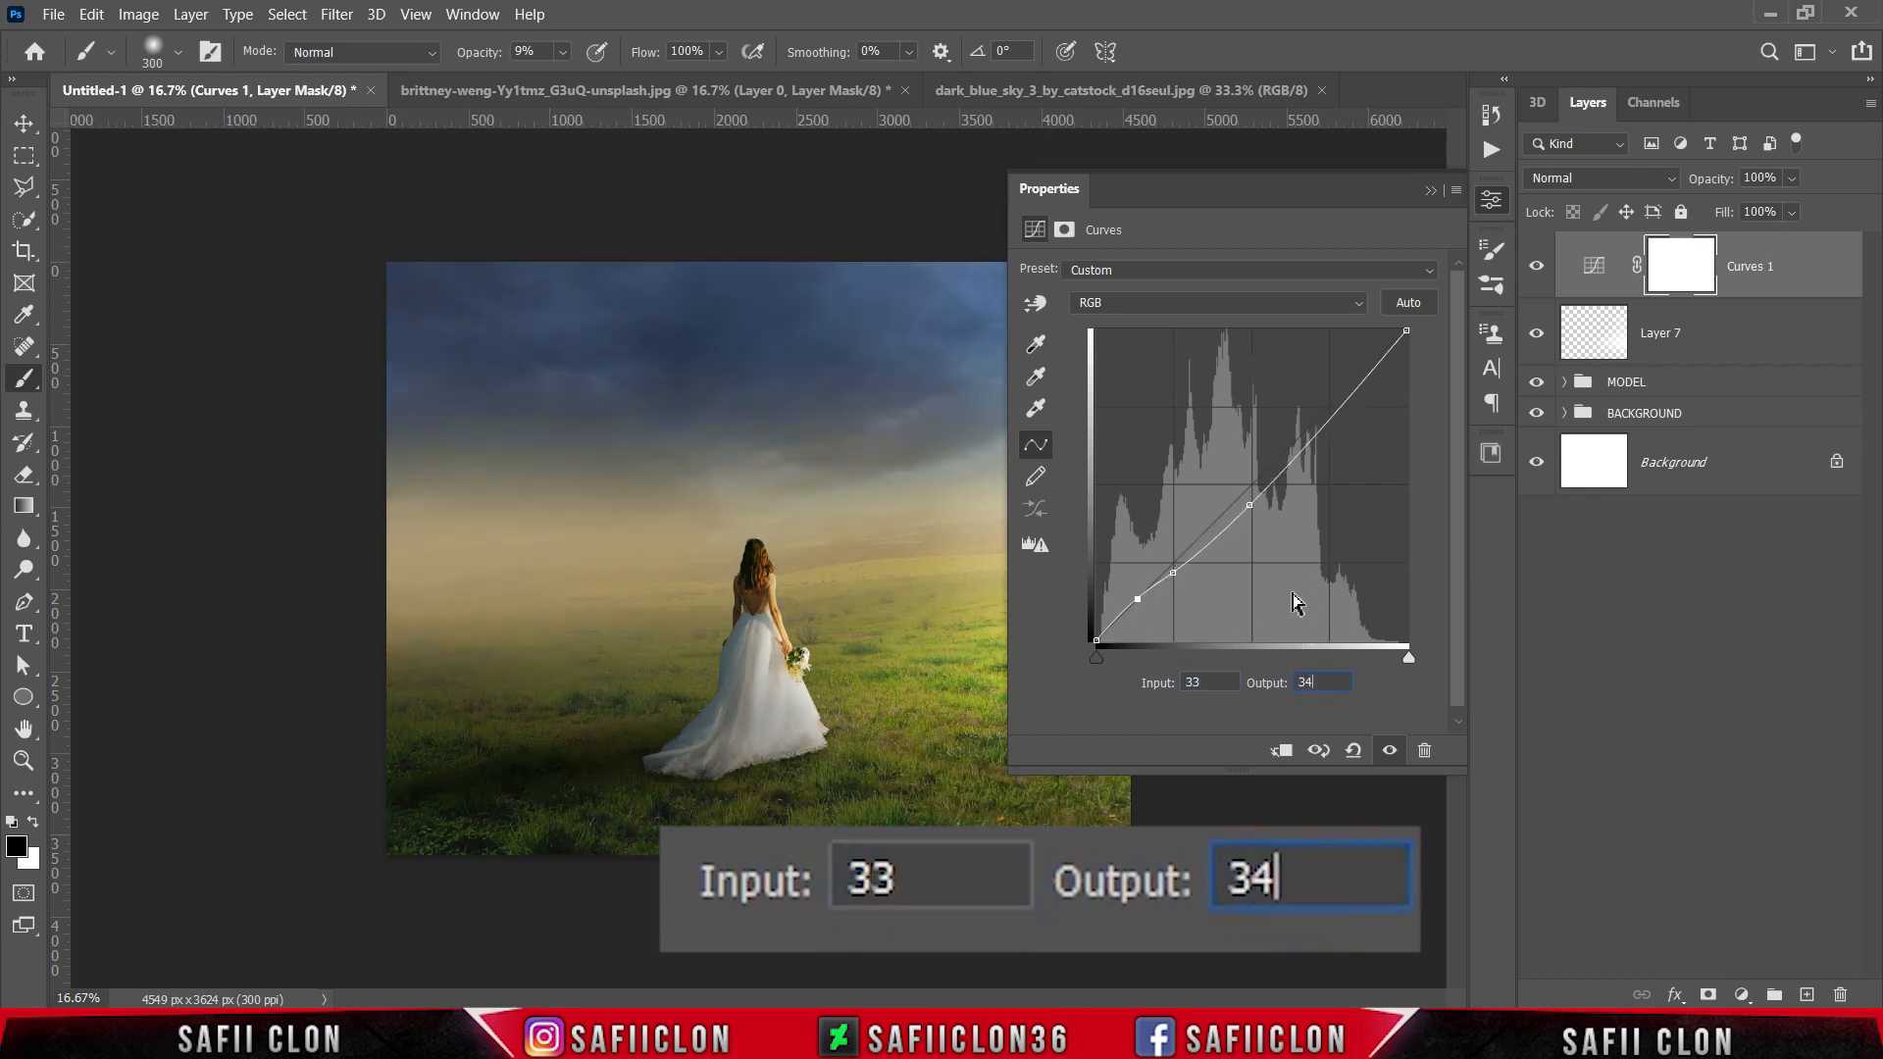
Step: Lift the curve's black point to output 19 at input 0 for faded shadows
left_click(1097, 640)
double_click(1188, 682)
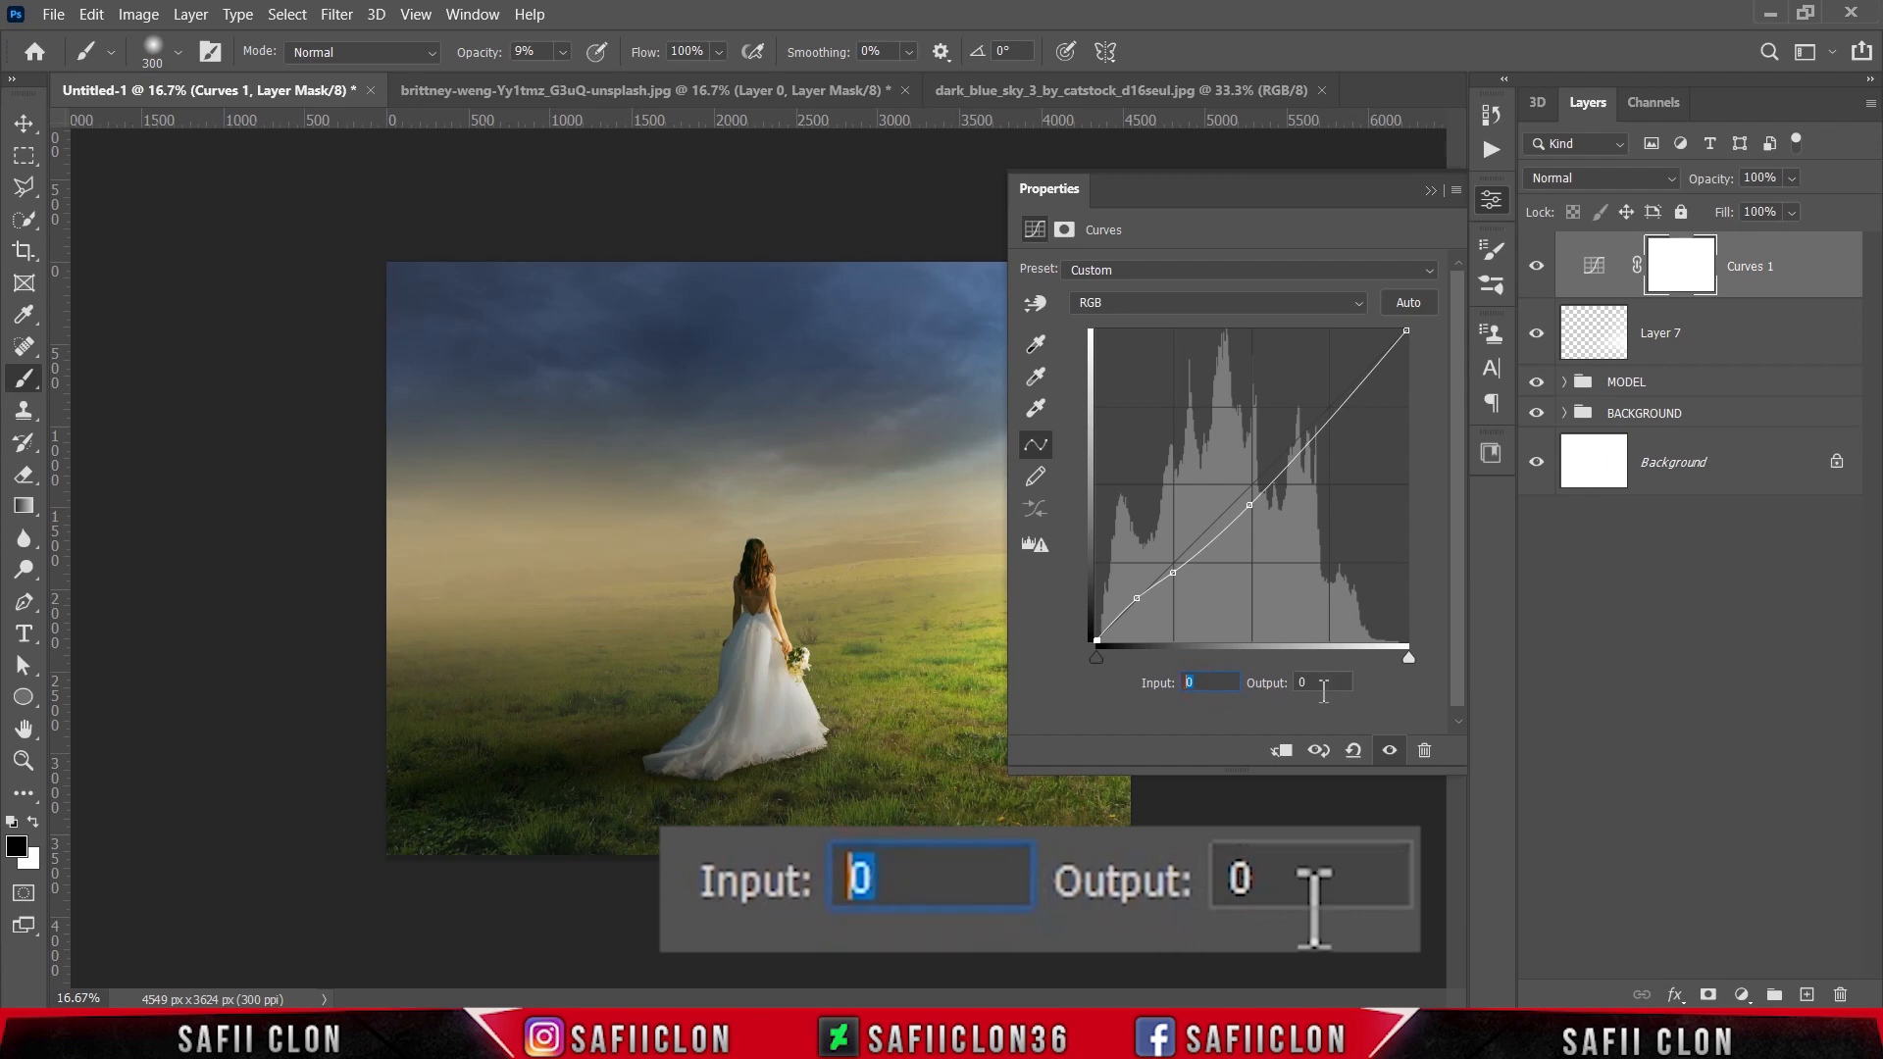
double_click(1311, 683)
type("19")
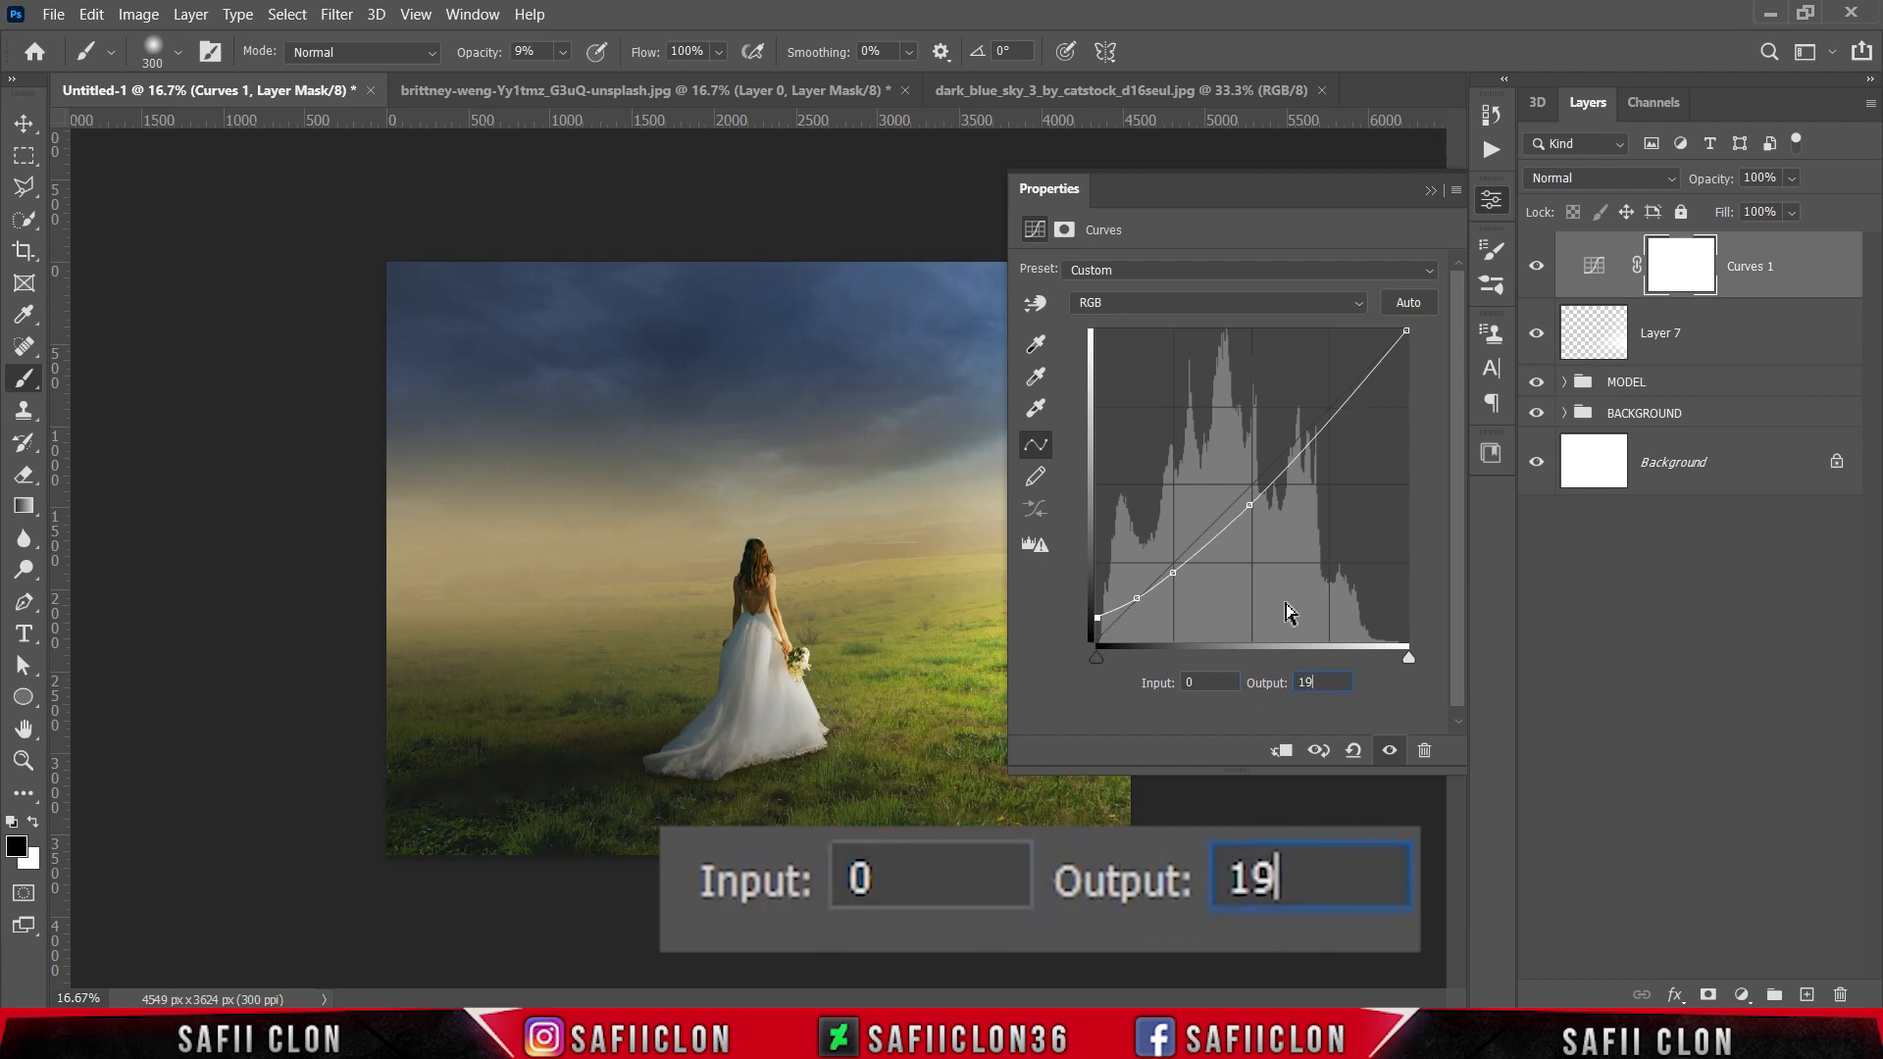
Step: Add a highlight point to the RGB curve at input 190, output 186
left_click(1334, 420)
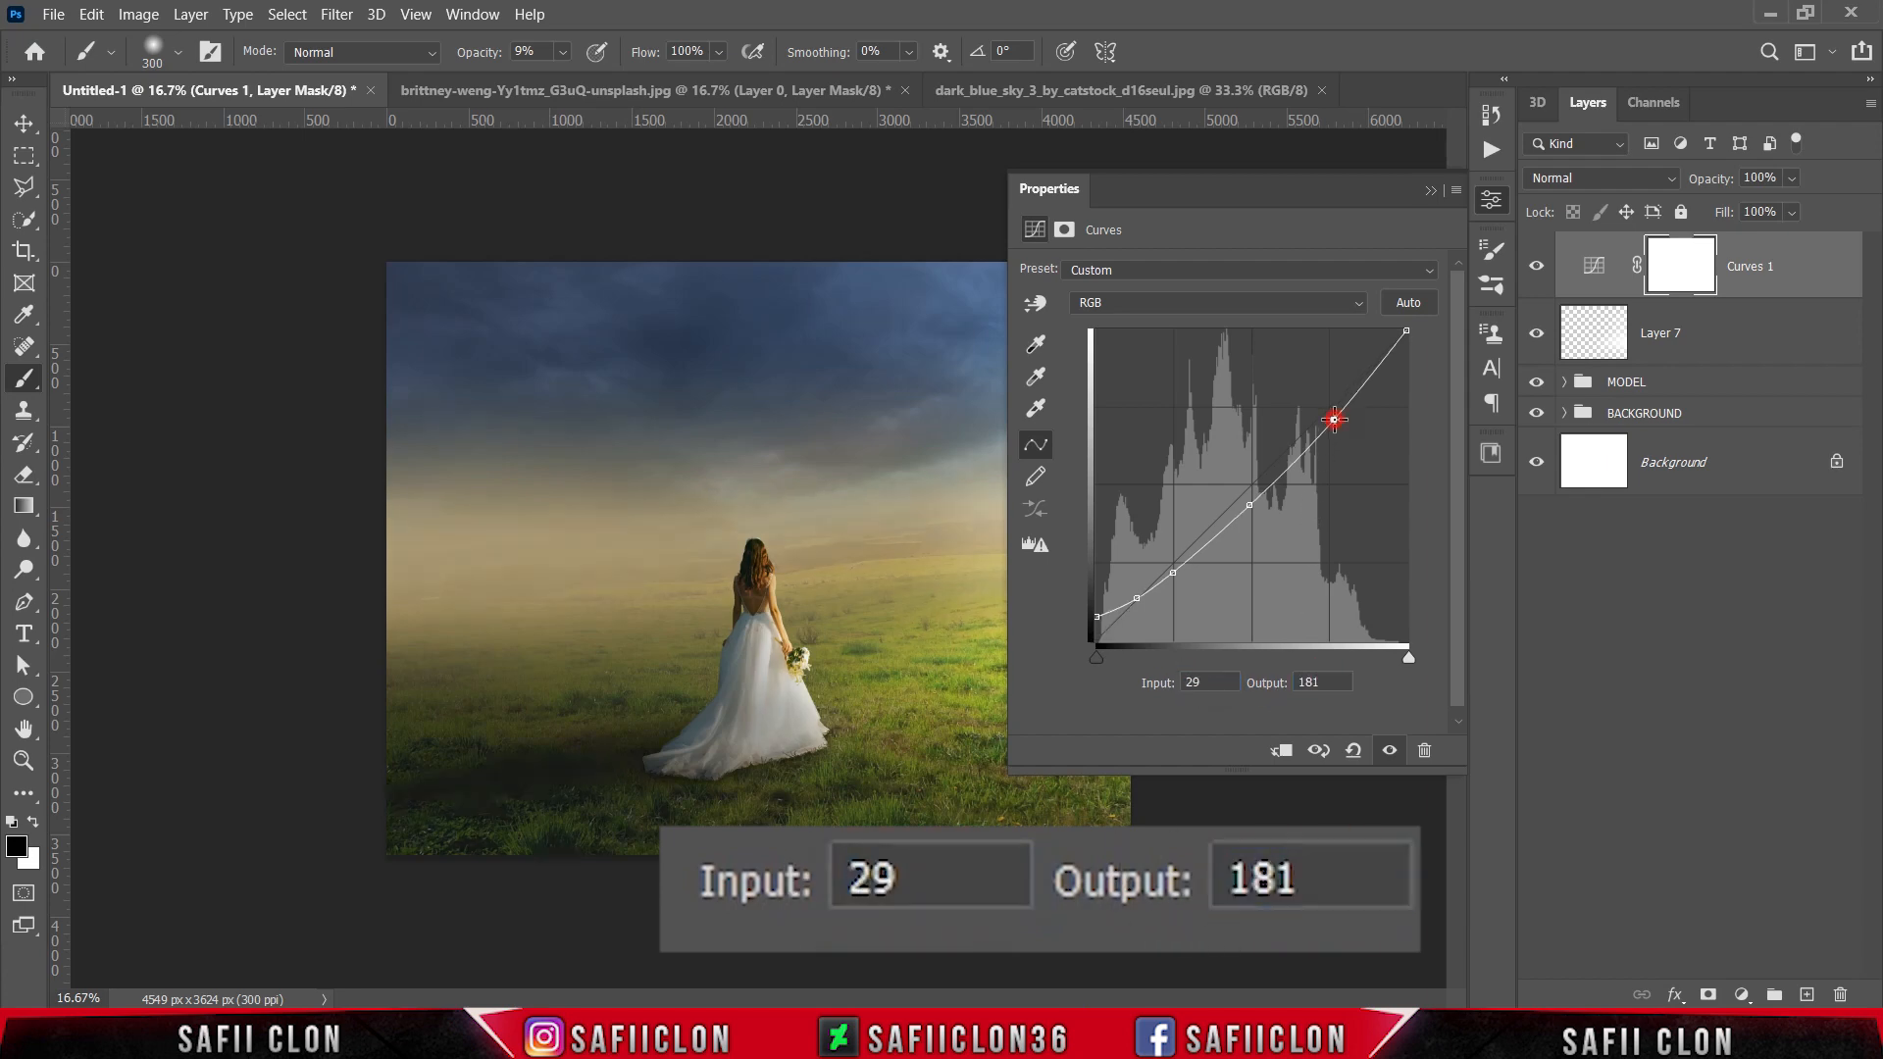
double_click(1208, 682)
type("190")
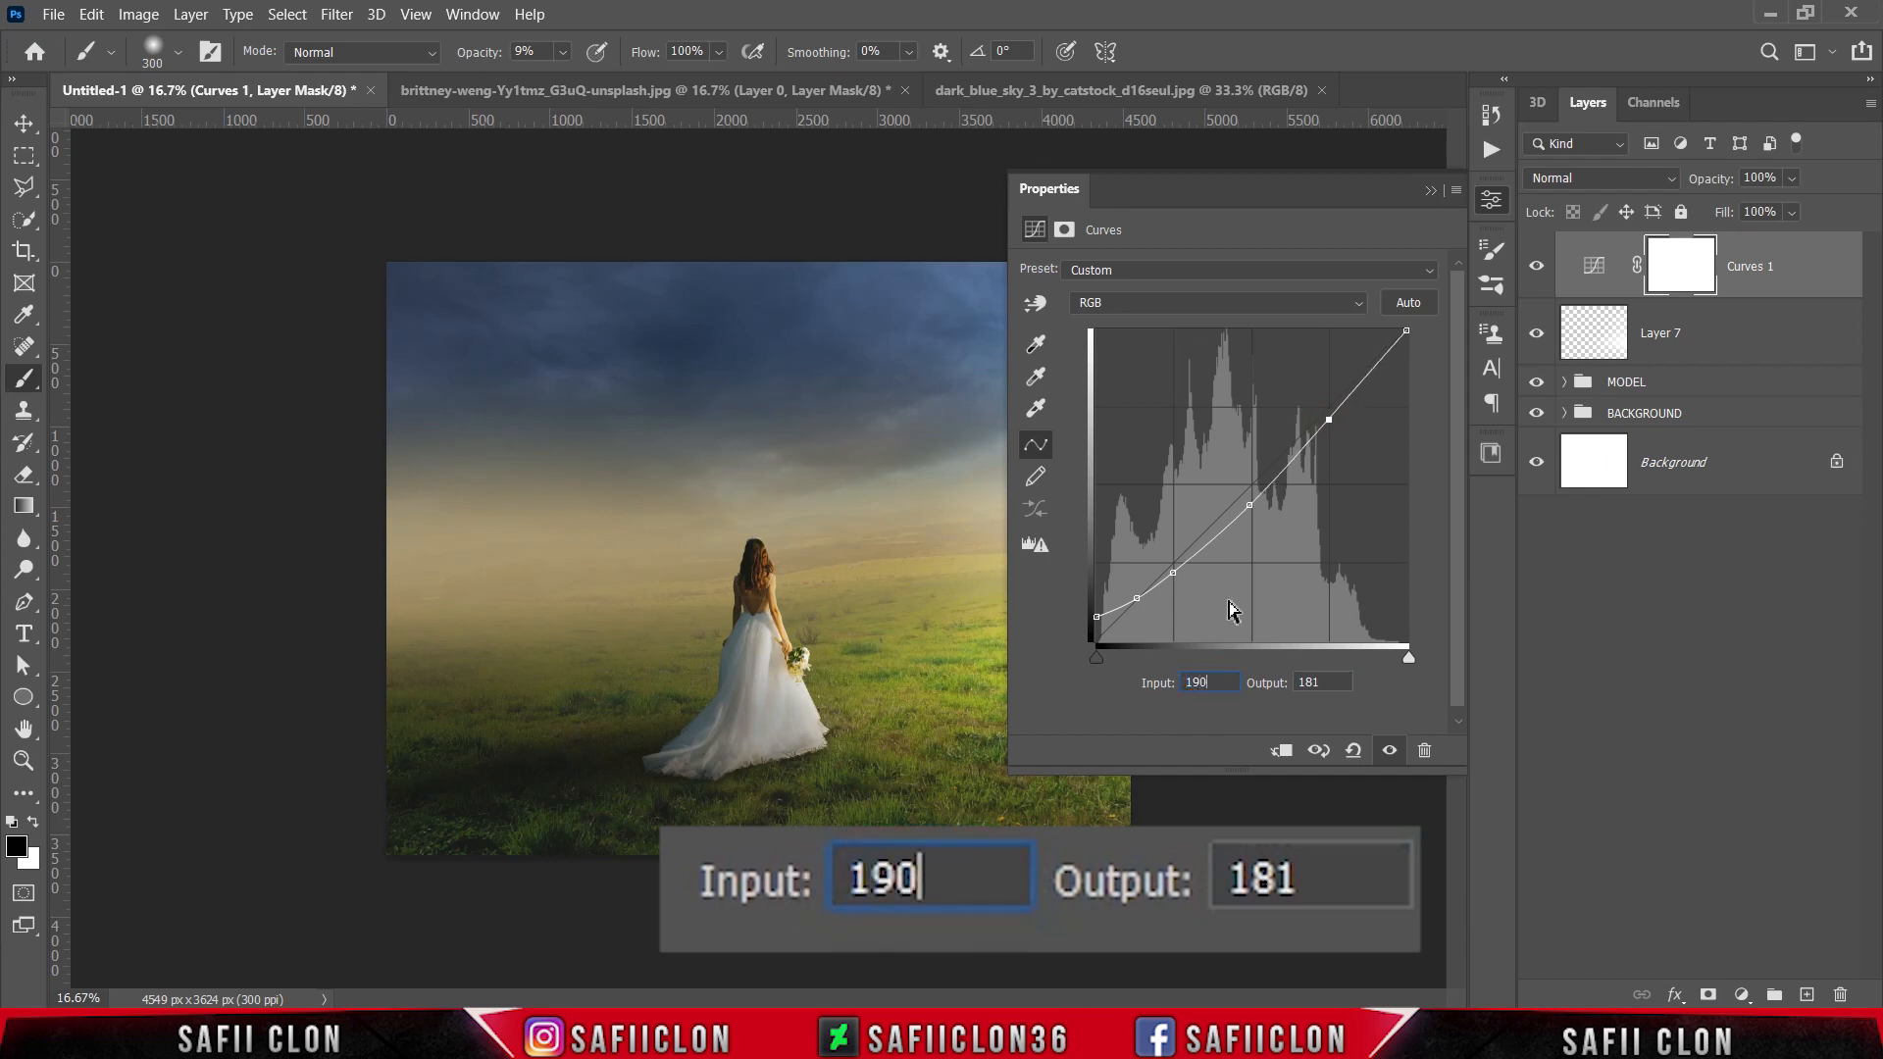
double_click(1321, 683)
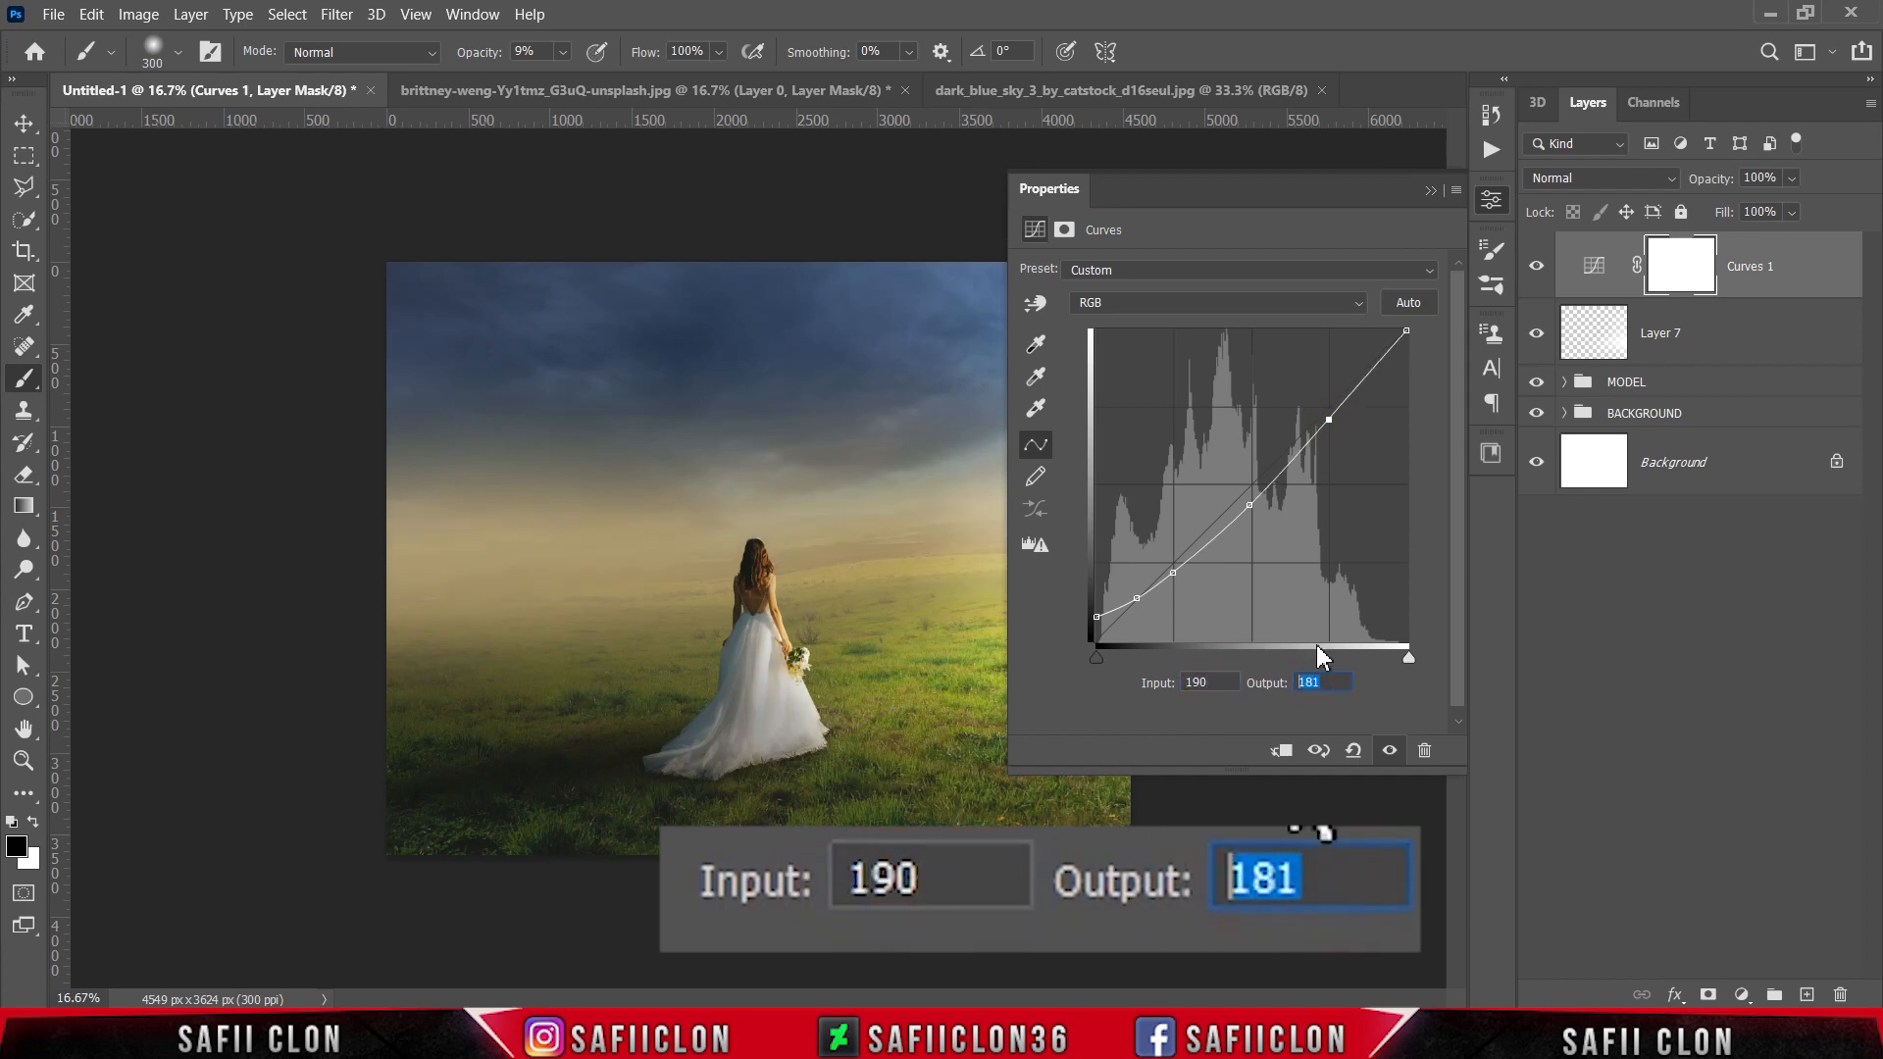
type("186")
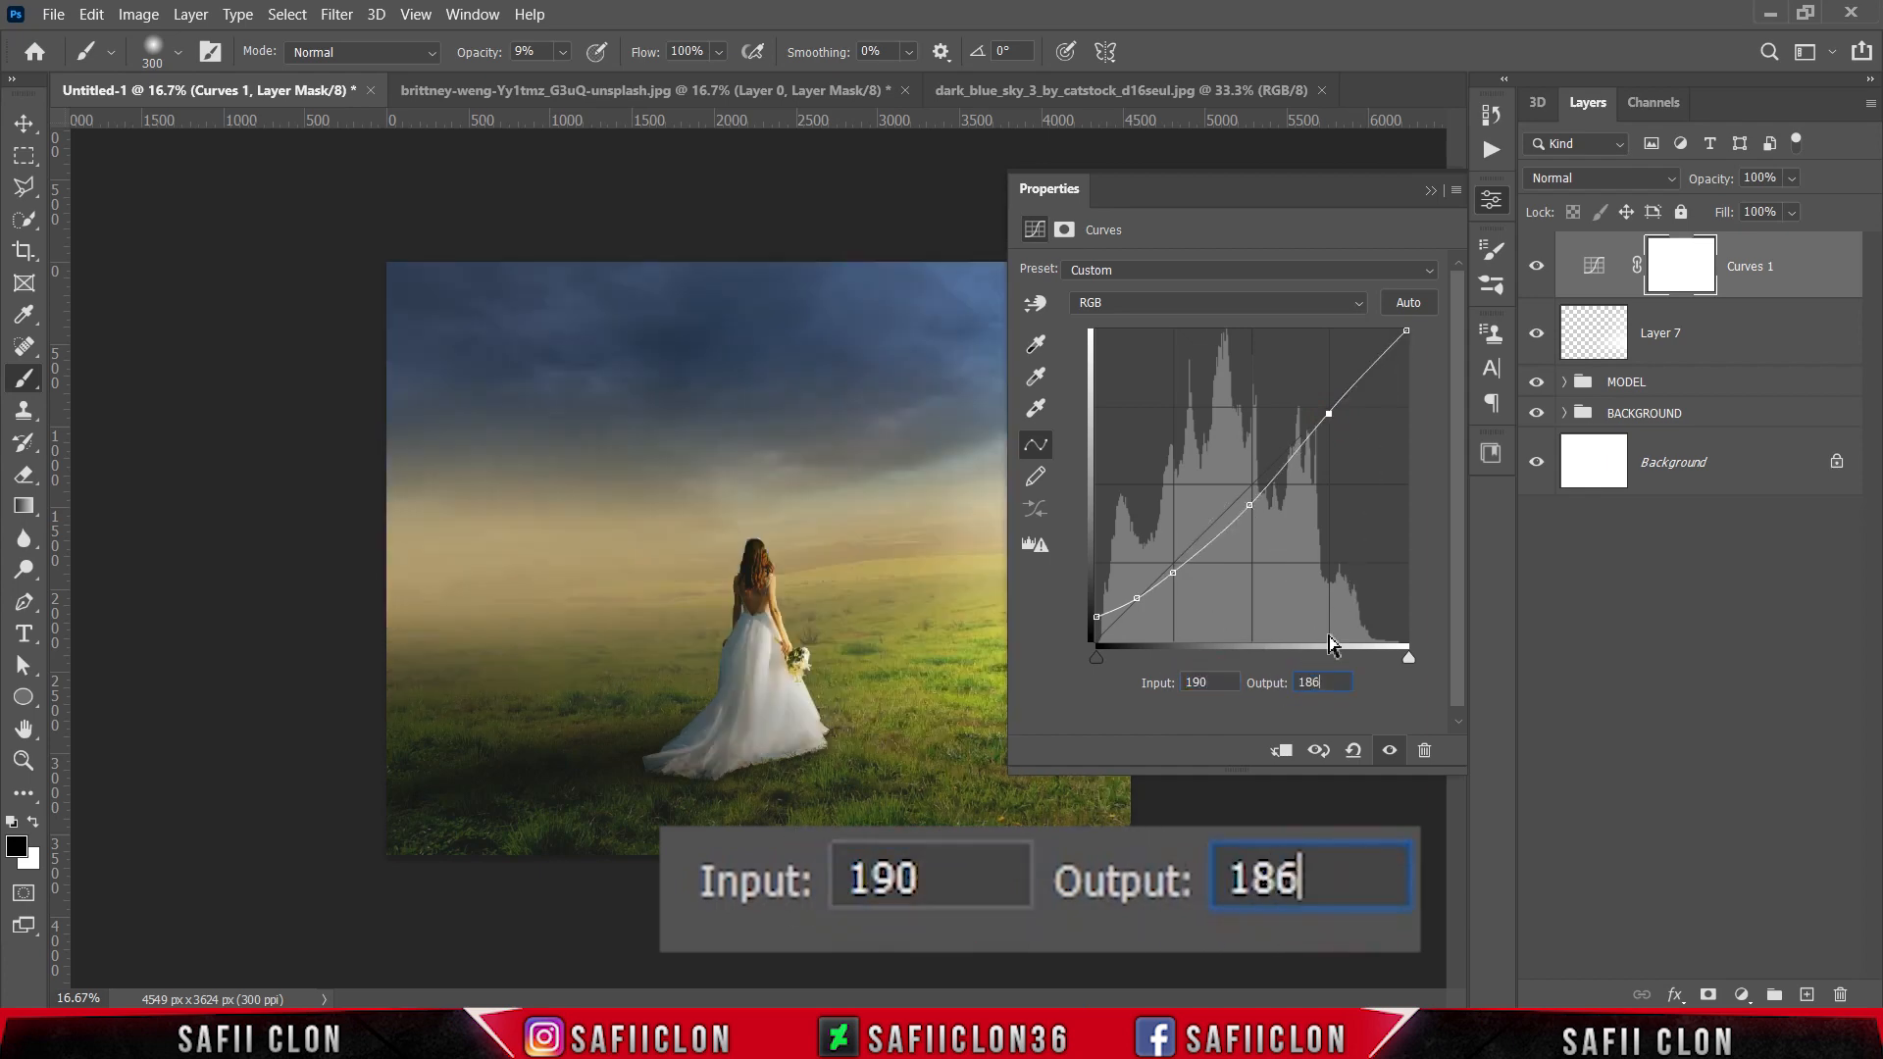
Step: Set the curve's white point to input 248 with output 255, and compare the image with and without the Curves adjustment
left_click(1407, 332)
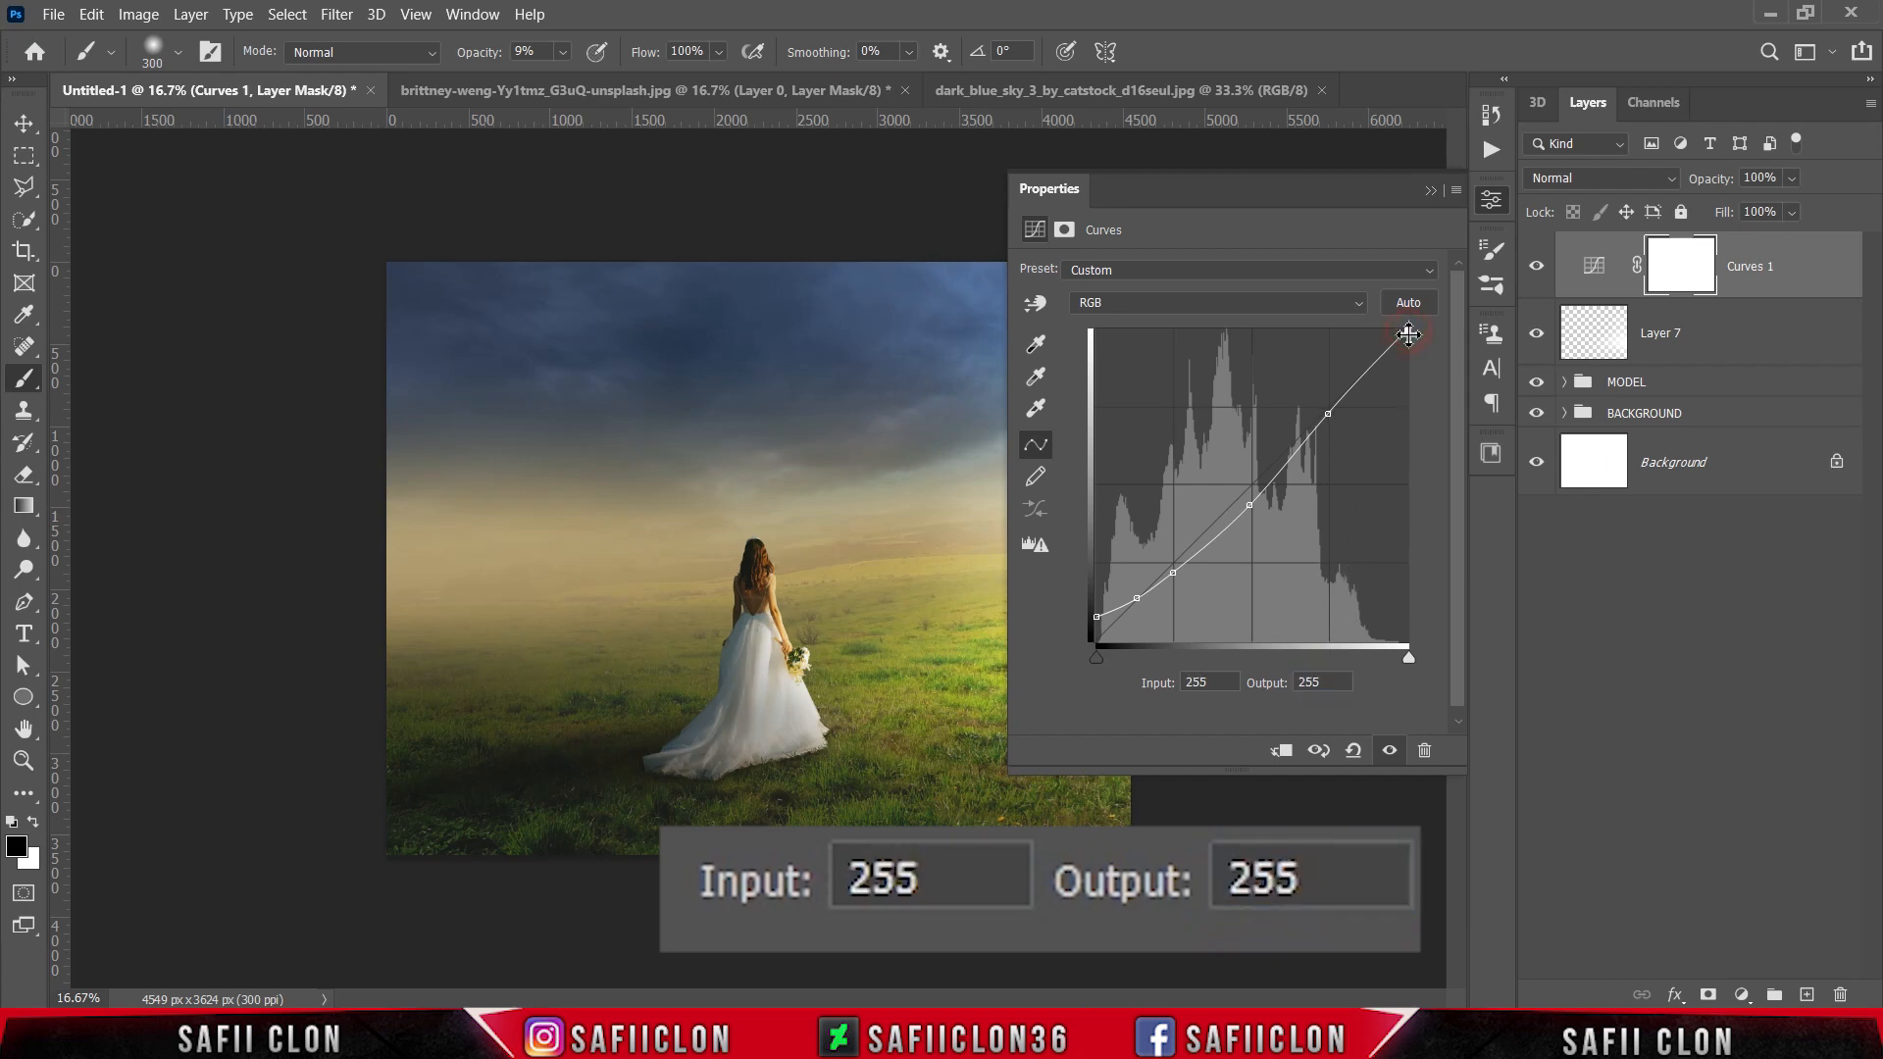
double_click(1216, 684)
type("2")
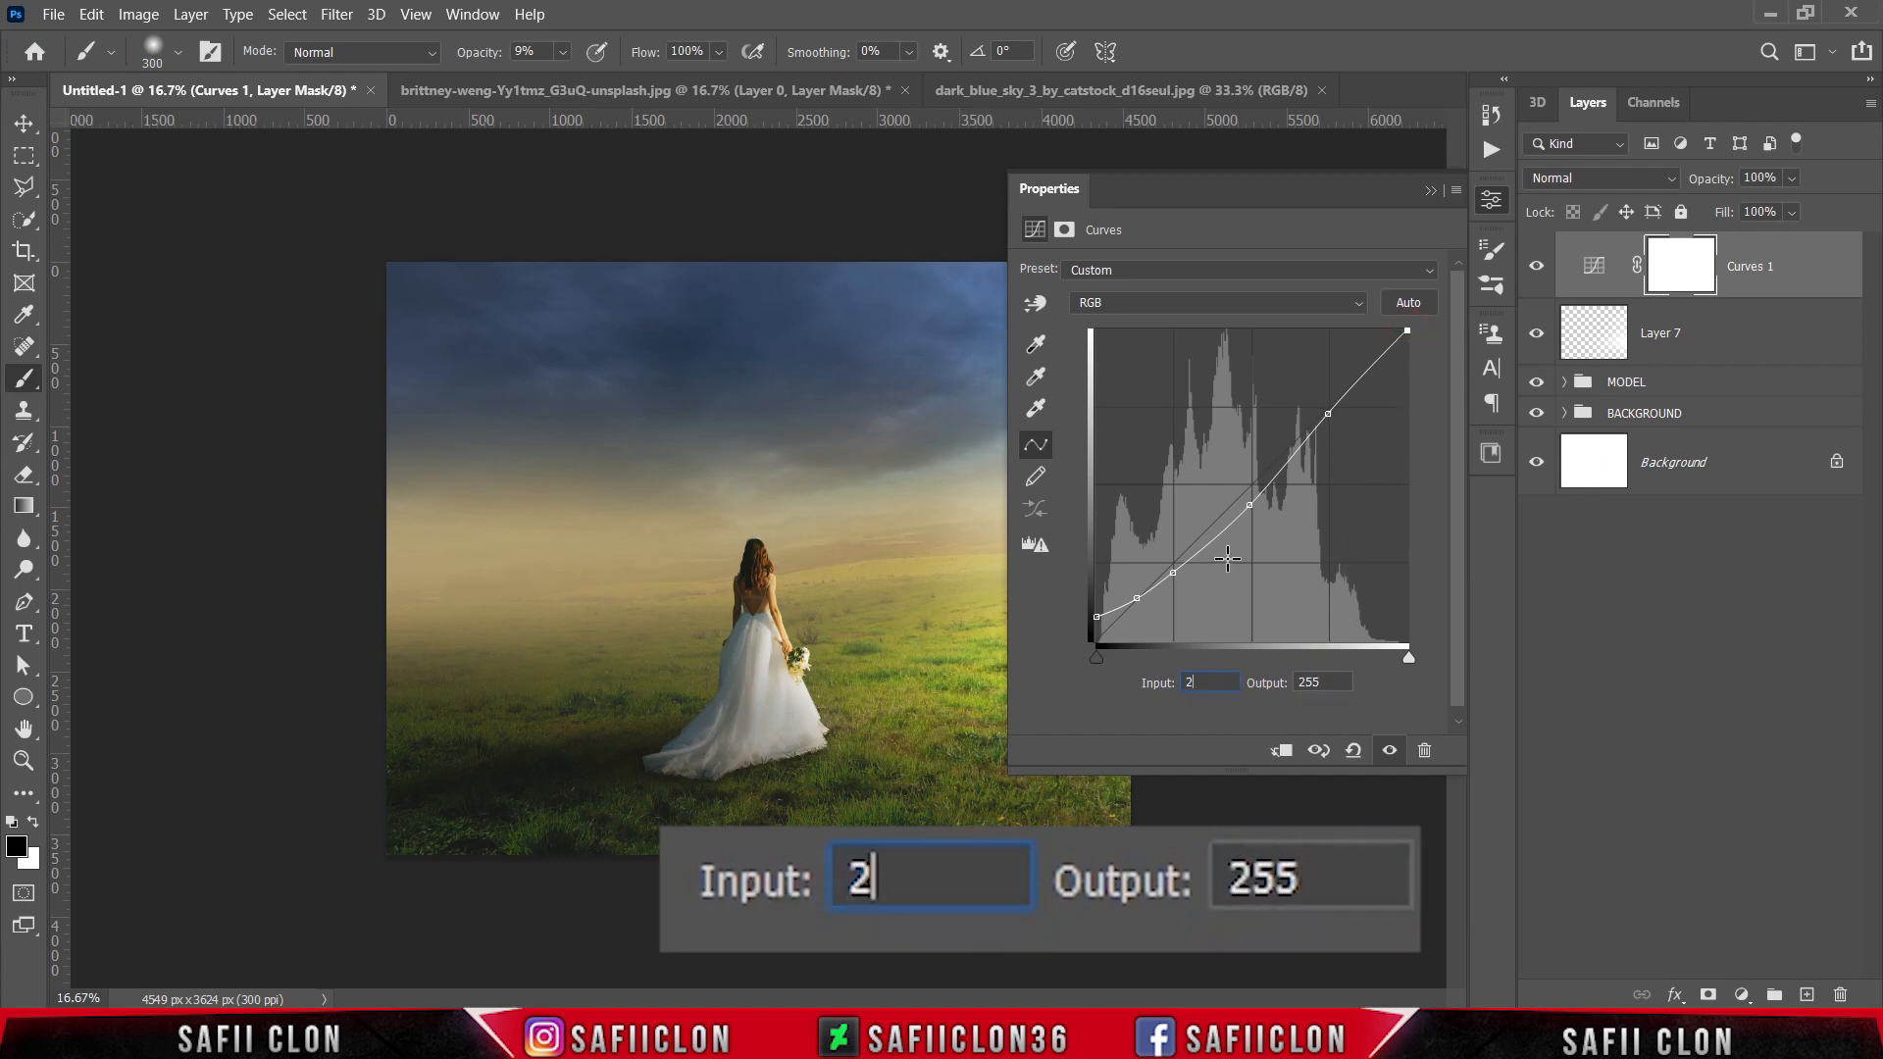
type("48")
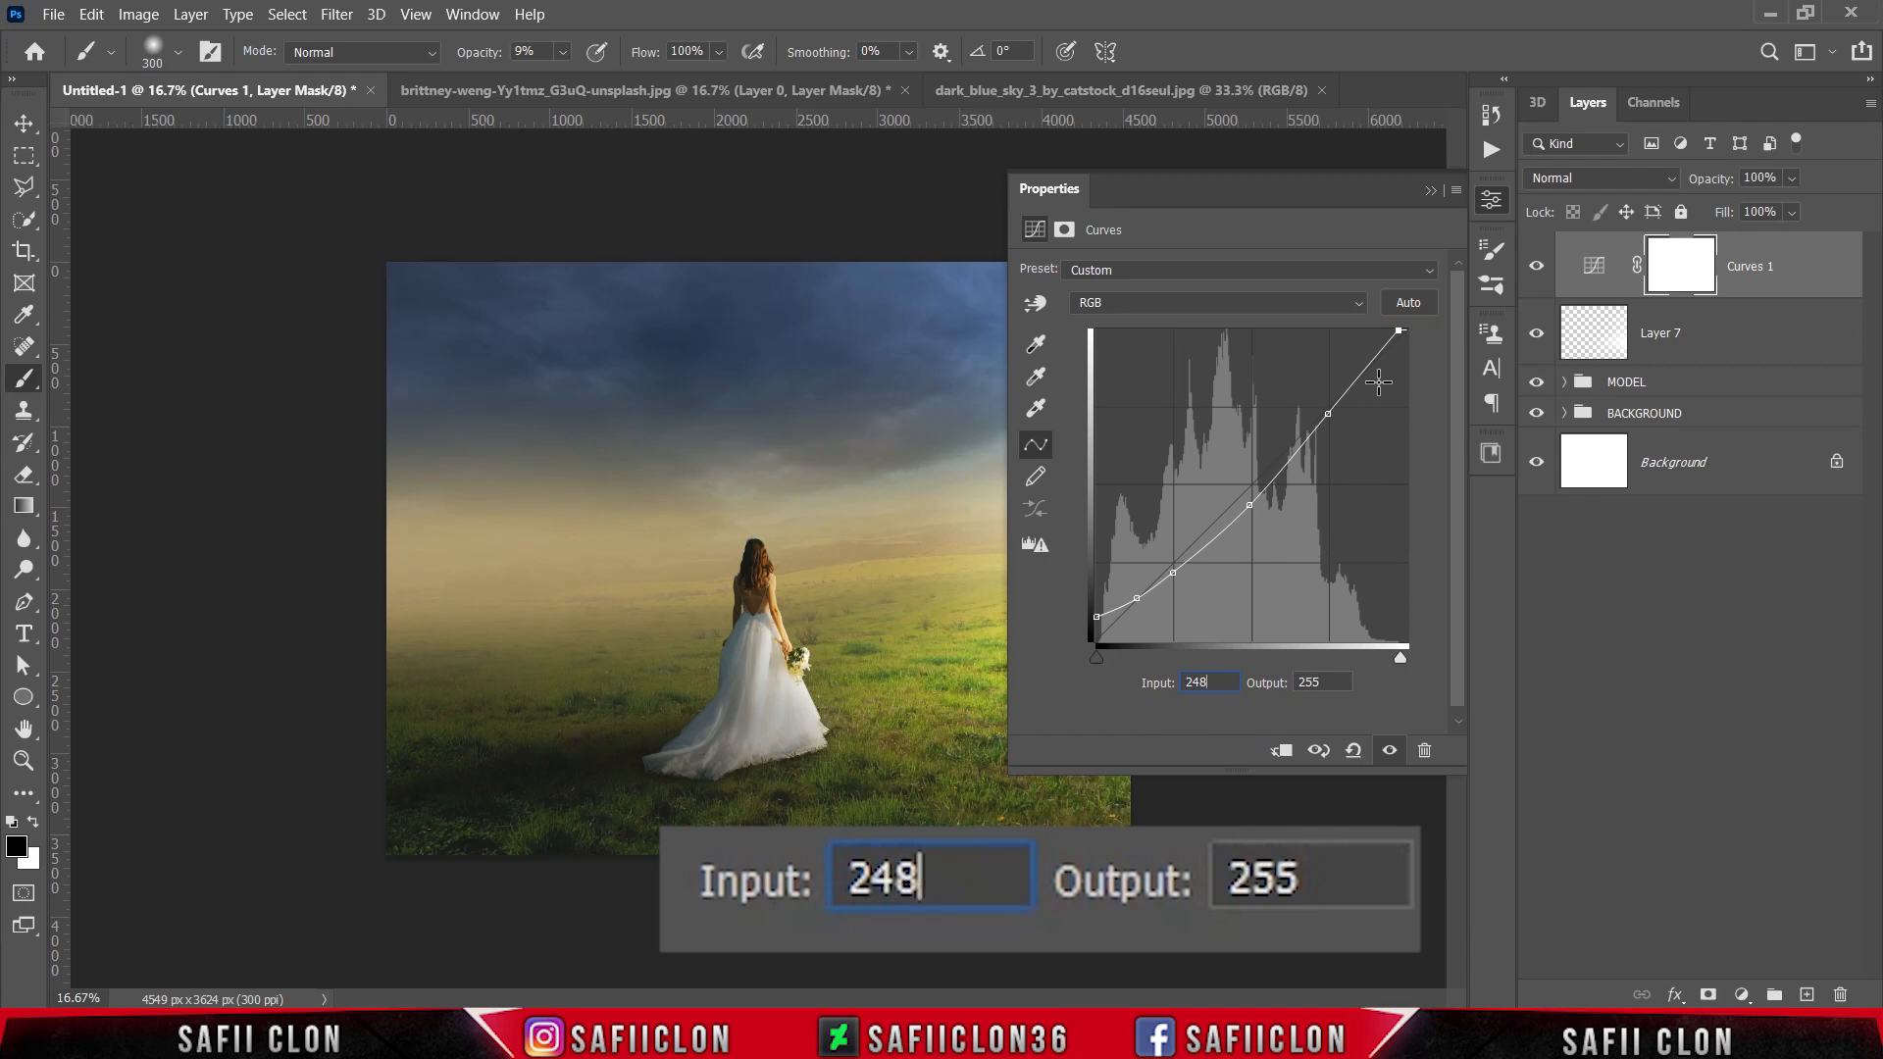
left_click(1429, 190)
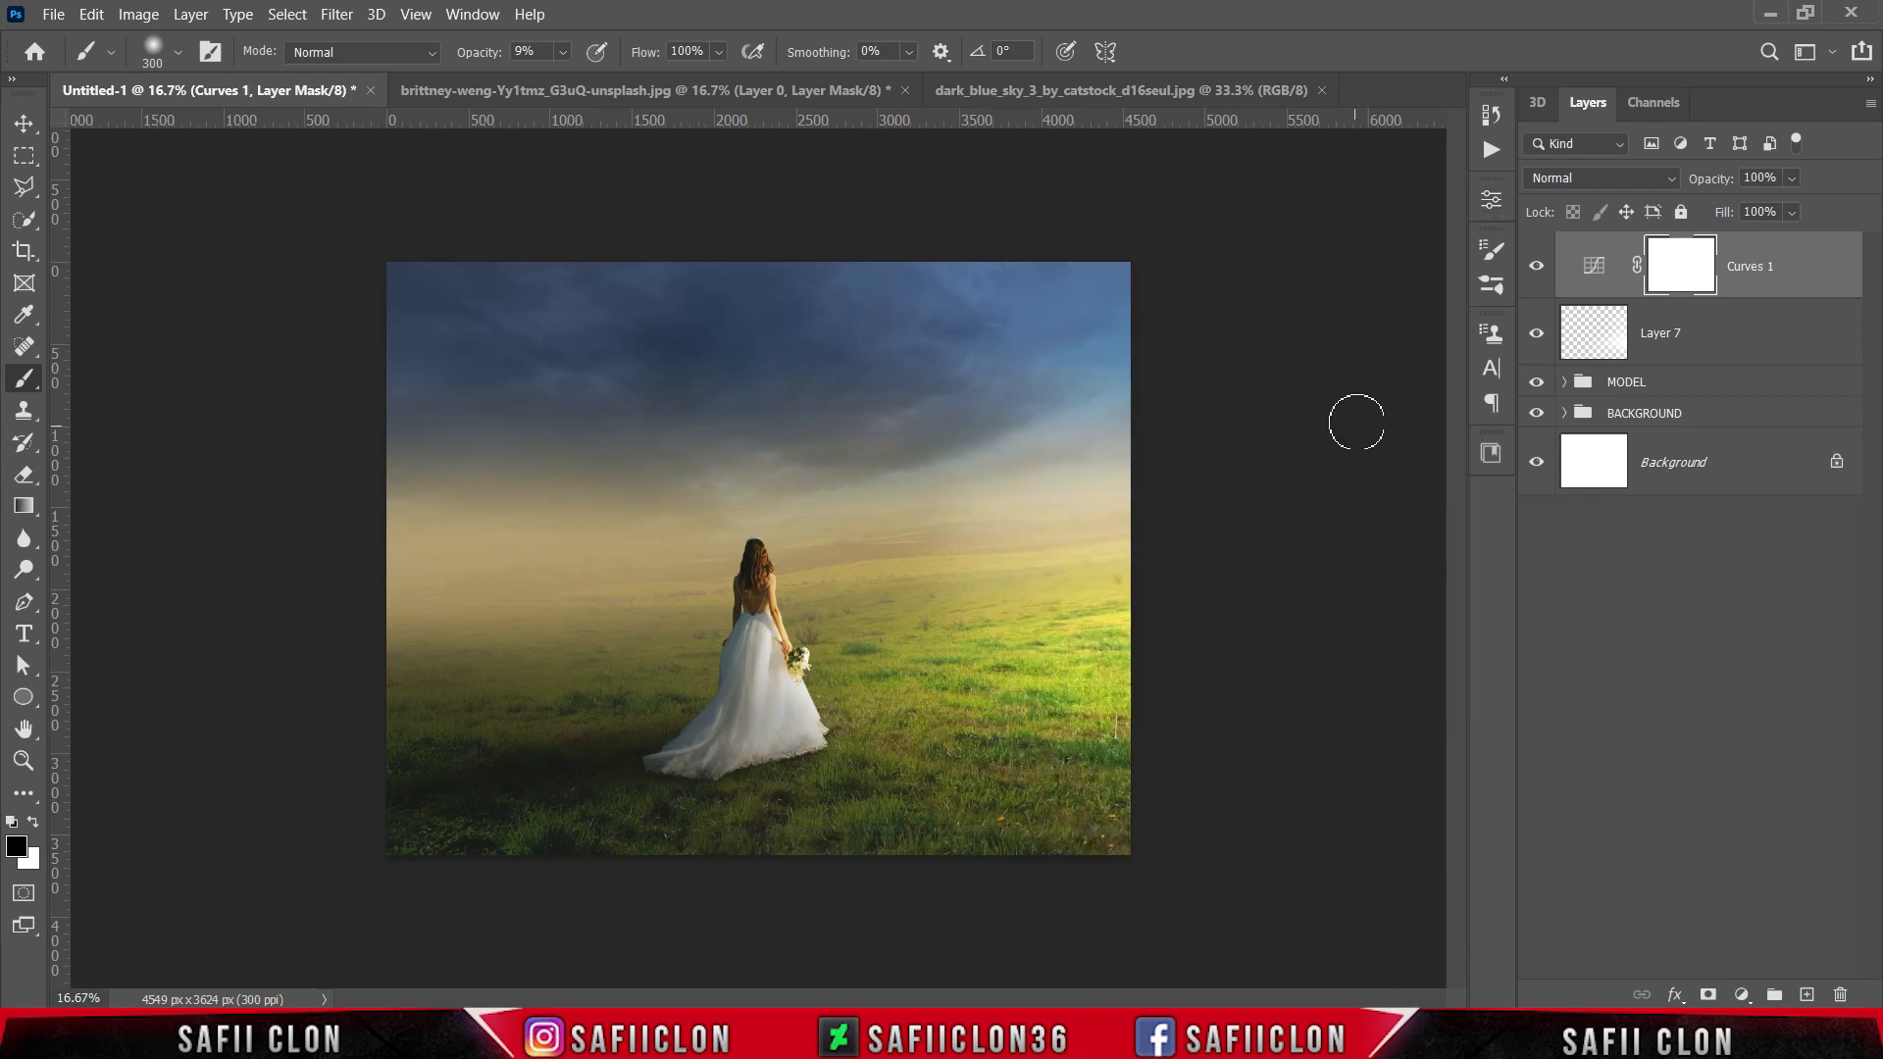
left_click(1535, 267)
left_click(1535, 267)
left_click(1535, 267)
left_click(1536, 267)
Step: Lower the fill of the Color Dodge glow on Layer 7 to 47%
left_click(1809, 351)
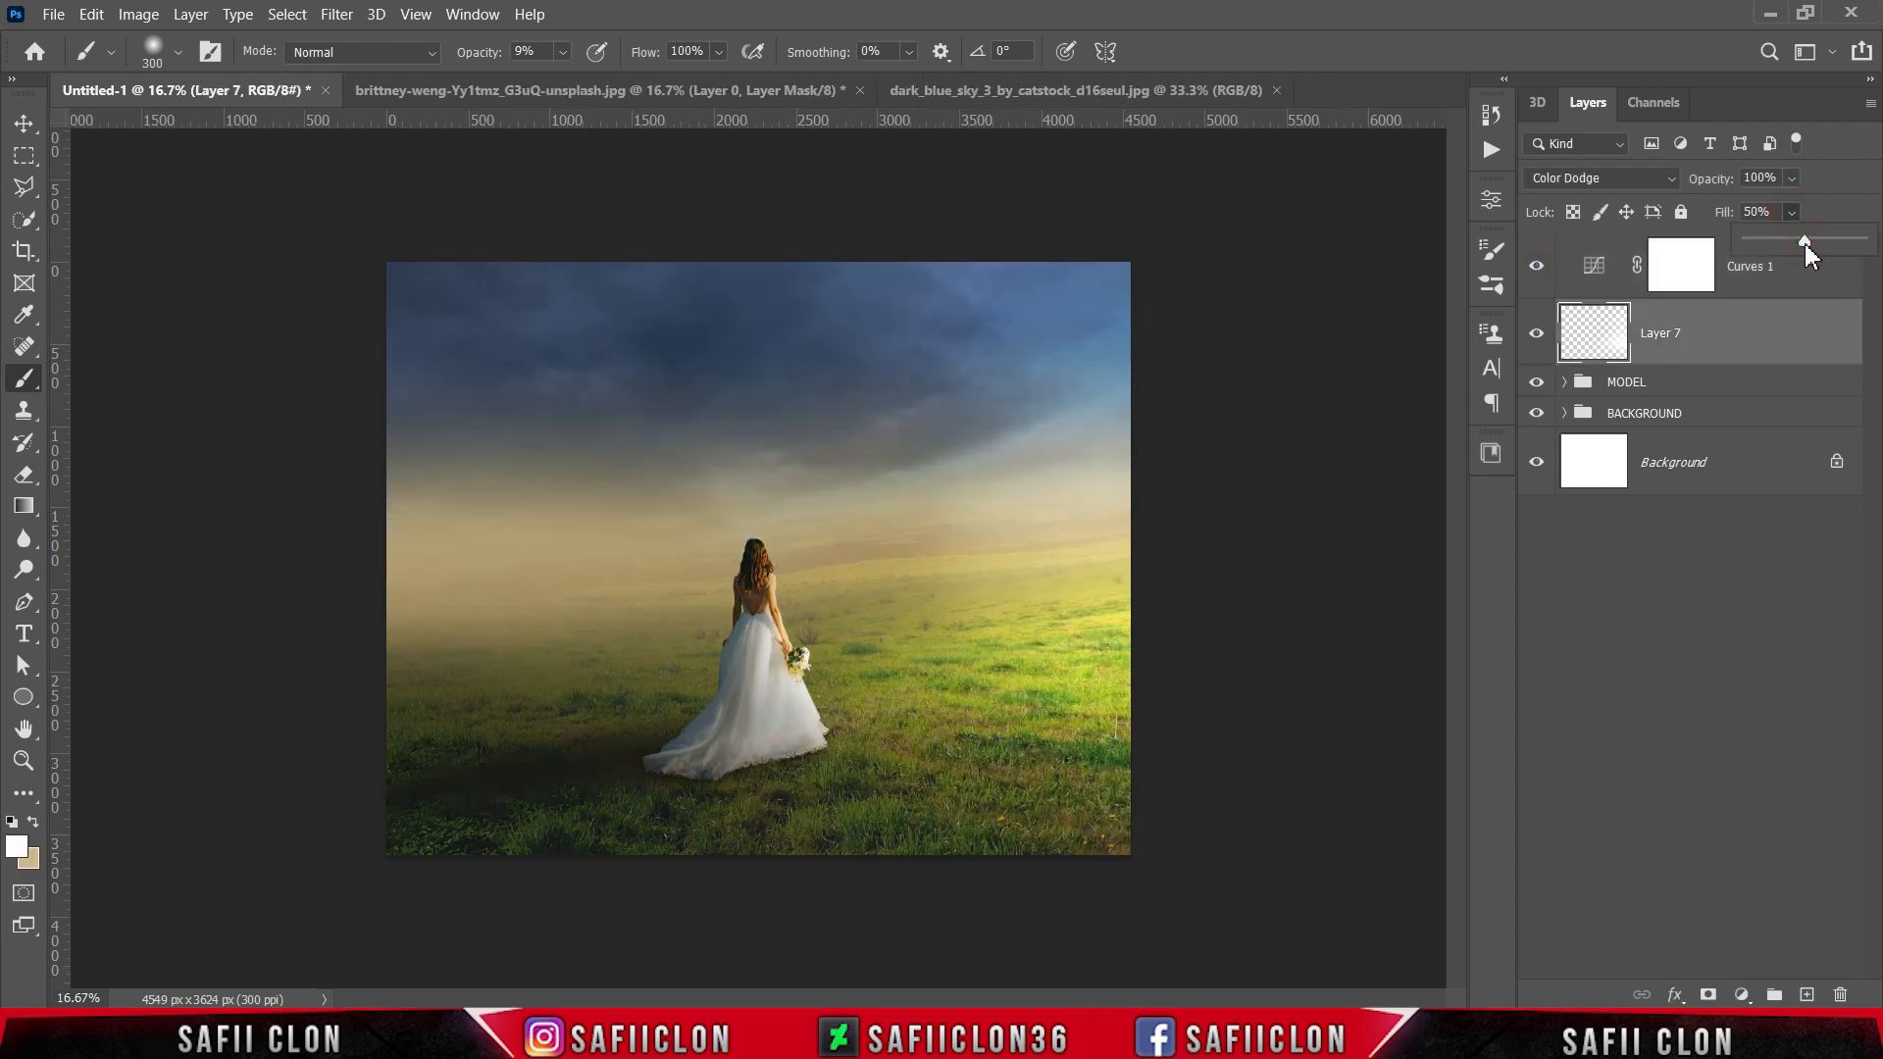
left_click_drag(1804, 244, 1800, 243)
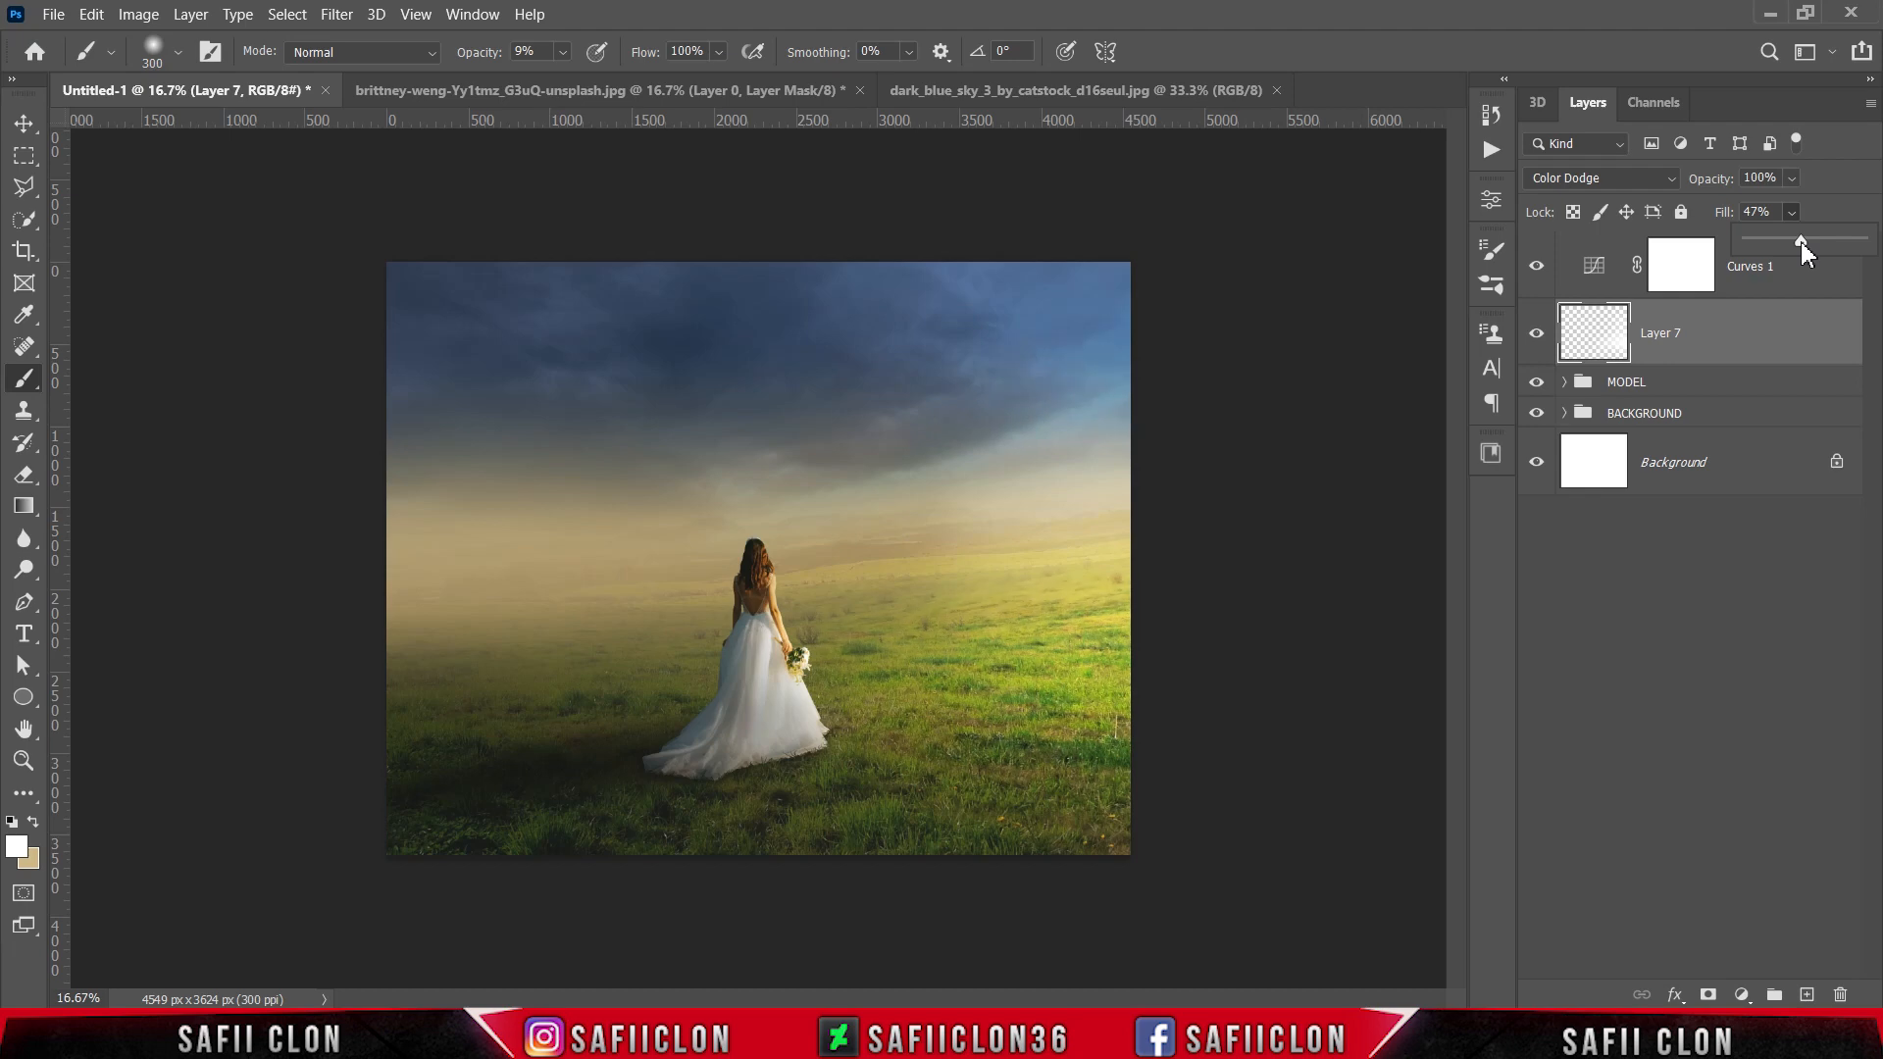
left_click(1815, 212)
Step: Examine the bride and the glowing side of the field up close and in the full composition
key("ctrl+plus")
key("ctrl+plus")
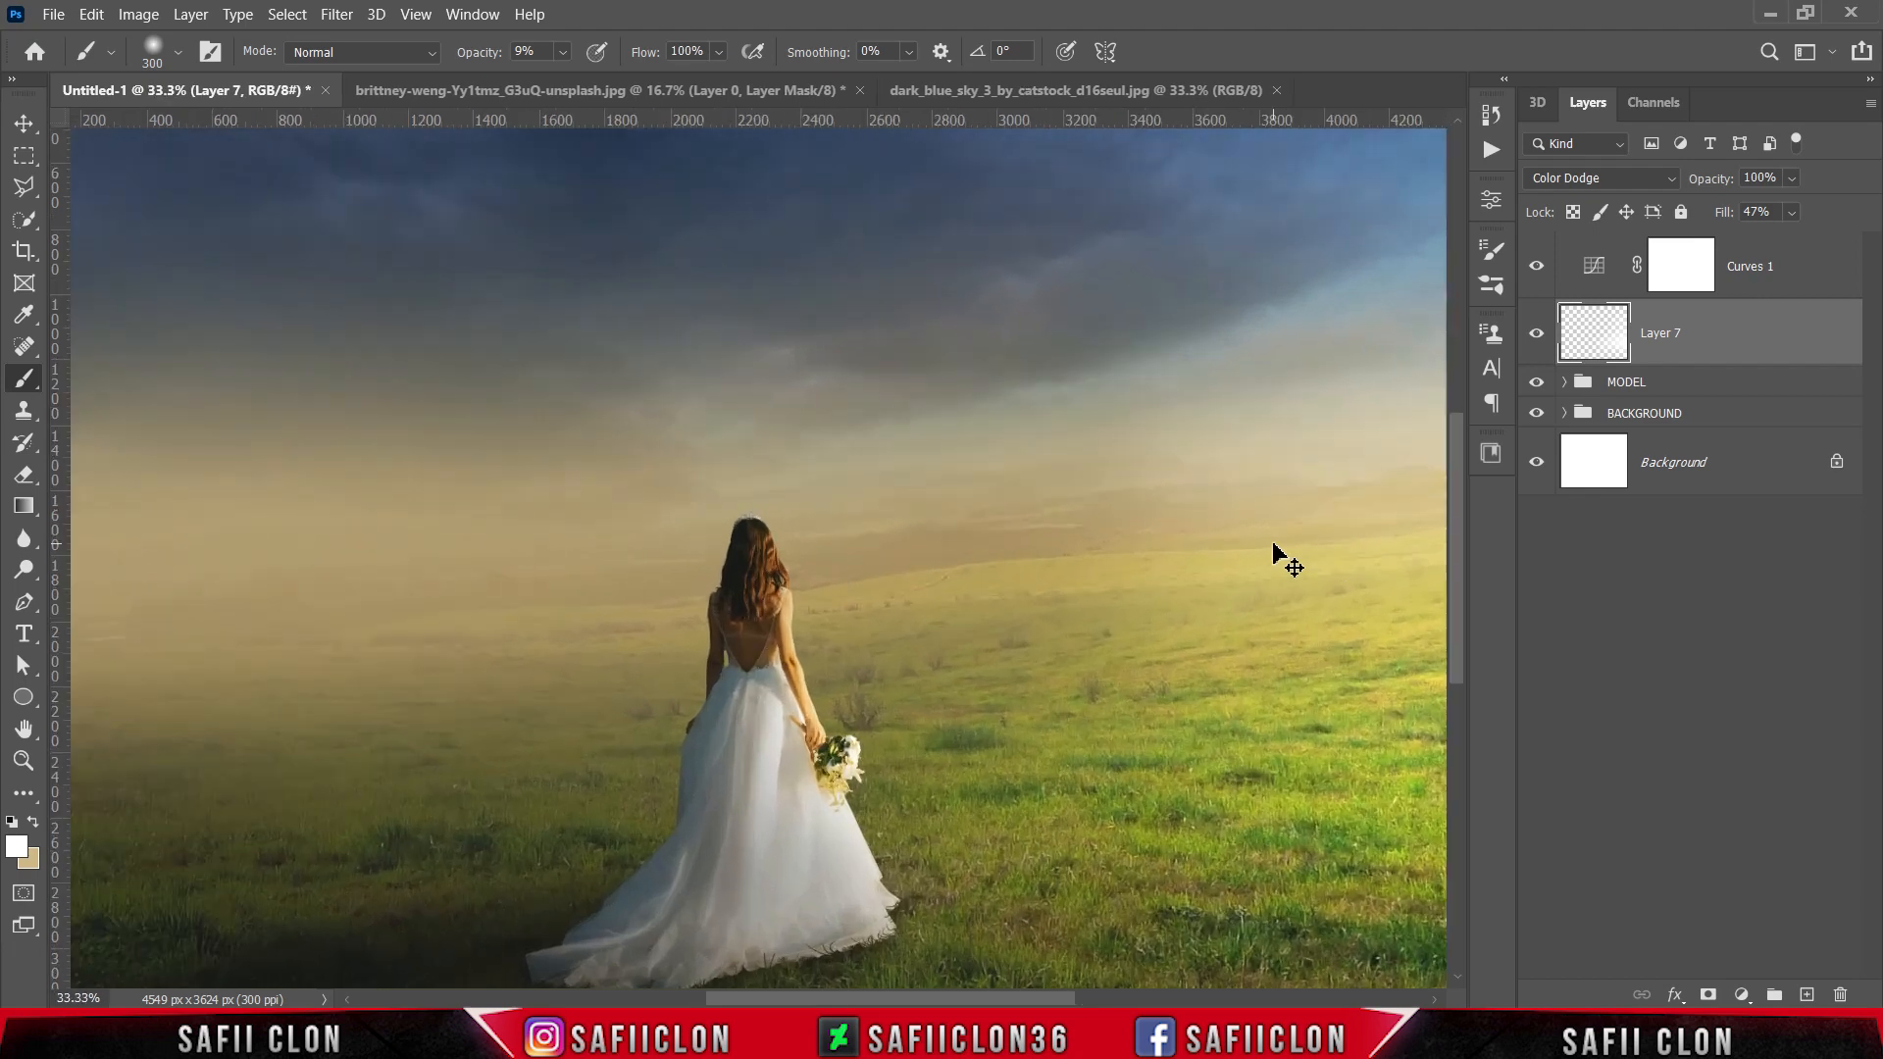
key("ctrl+minus")
key("ctrl+minus")
key("ctrl+minus")
key("ctrl+plus")
key("ctrl+plus")
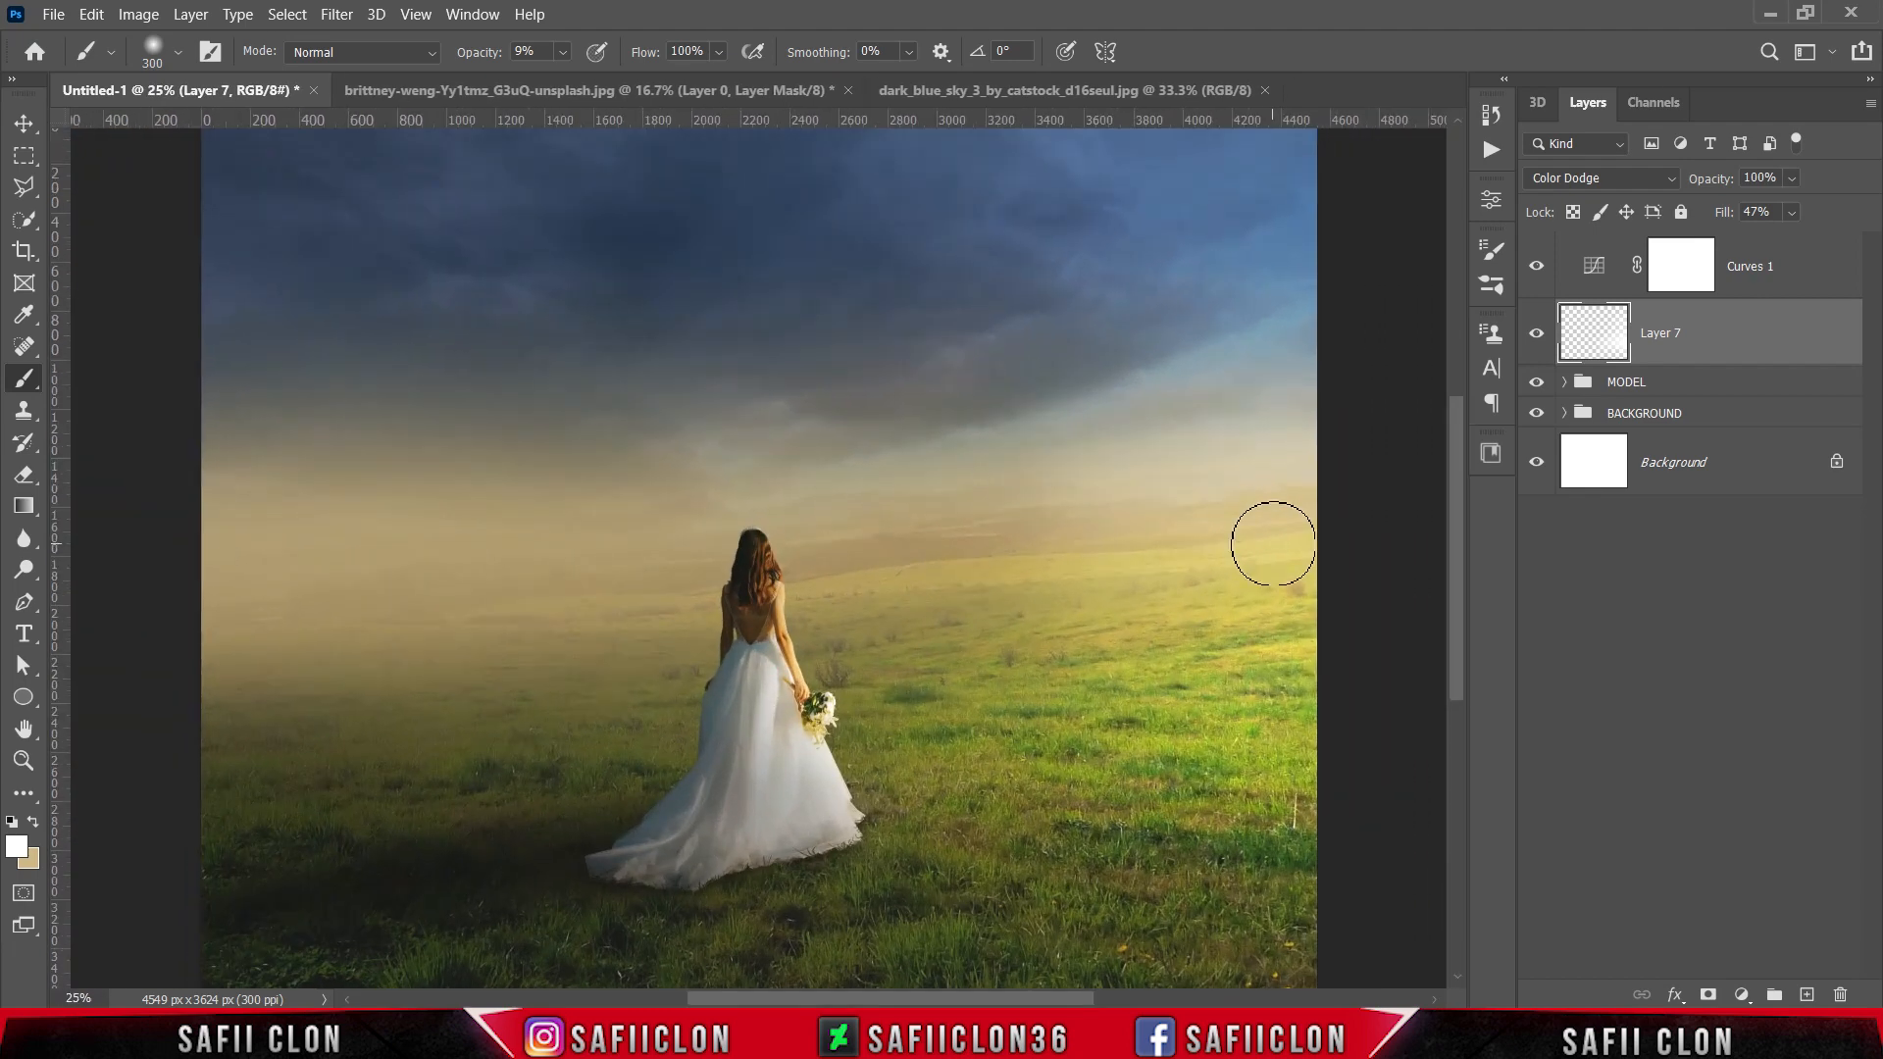
key("ctrl+minus")
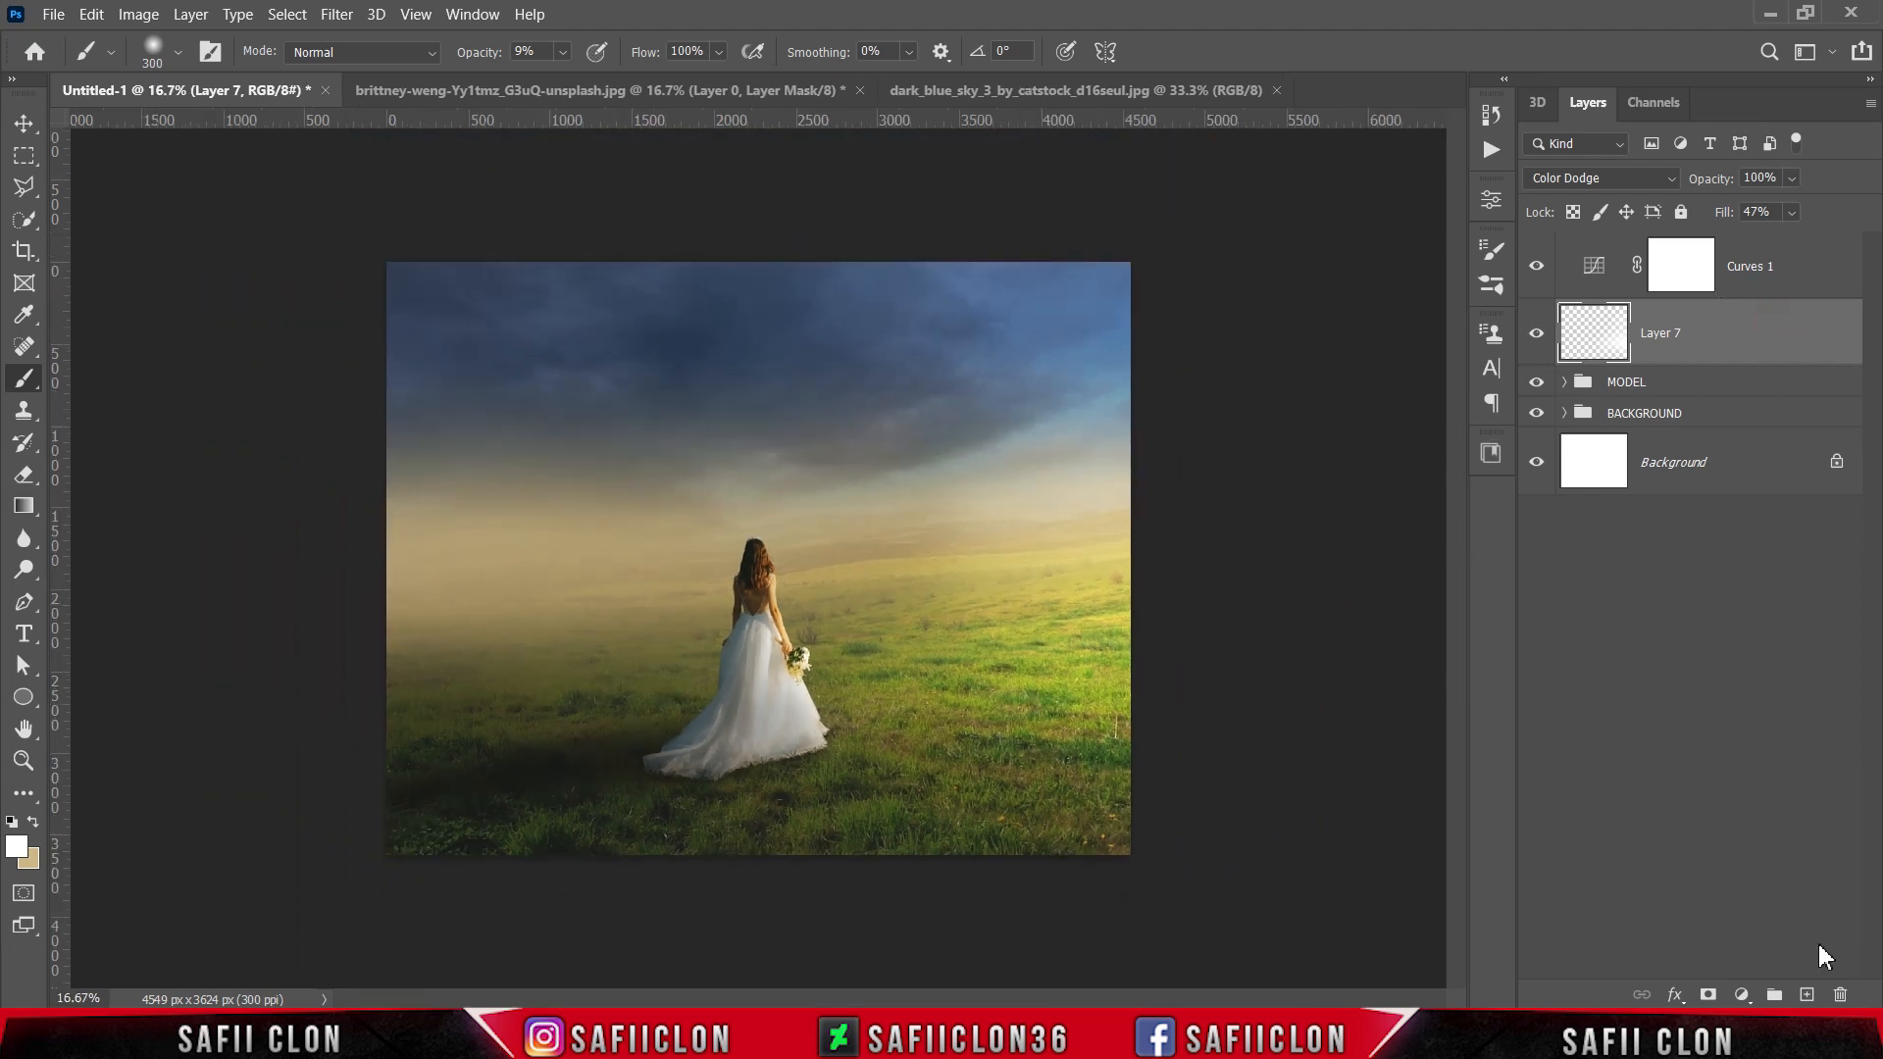
Step: Create a new layer above Layer 7 and set up a linear Gradient tool with the foreground-to-transparent preset
left_click(1807, 995)
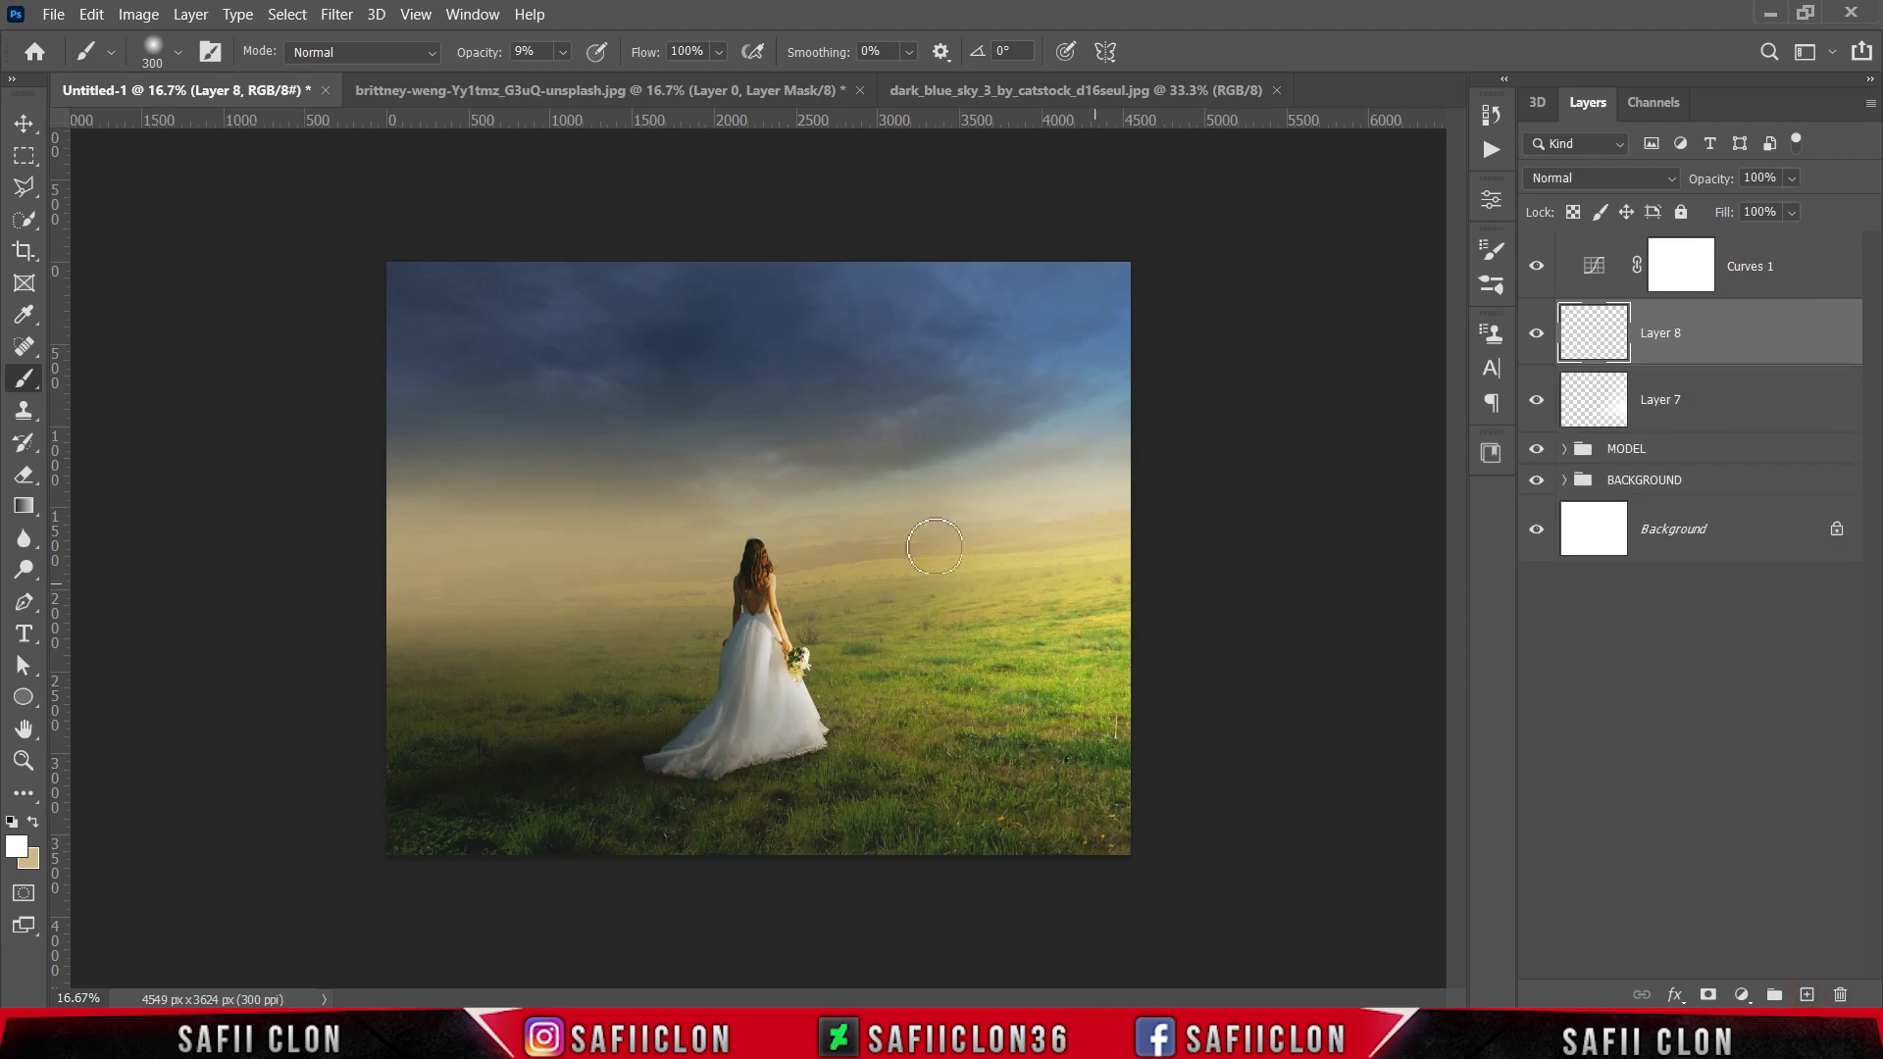
left_click(24, 505)
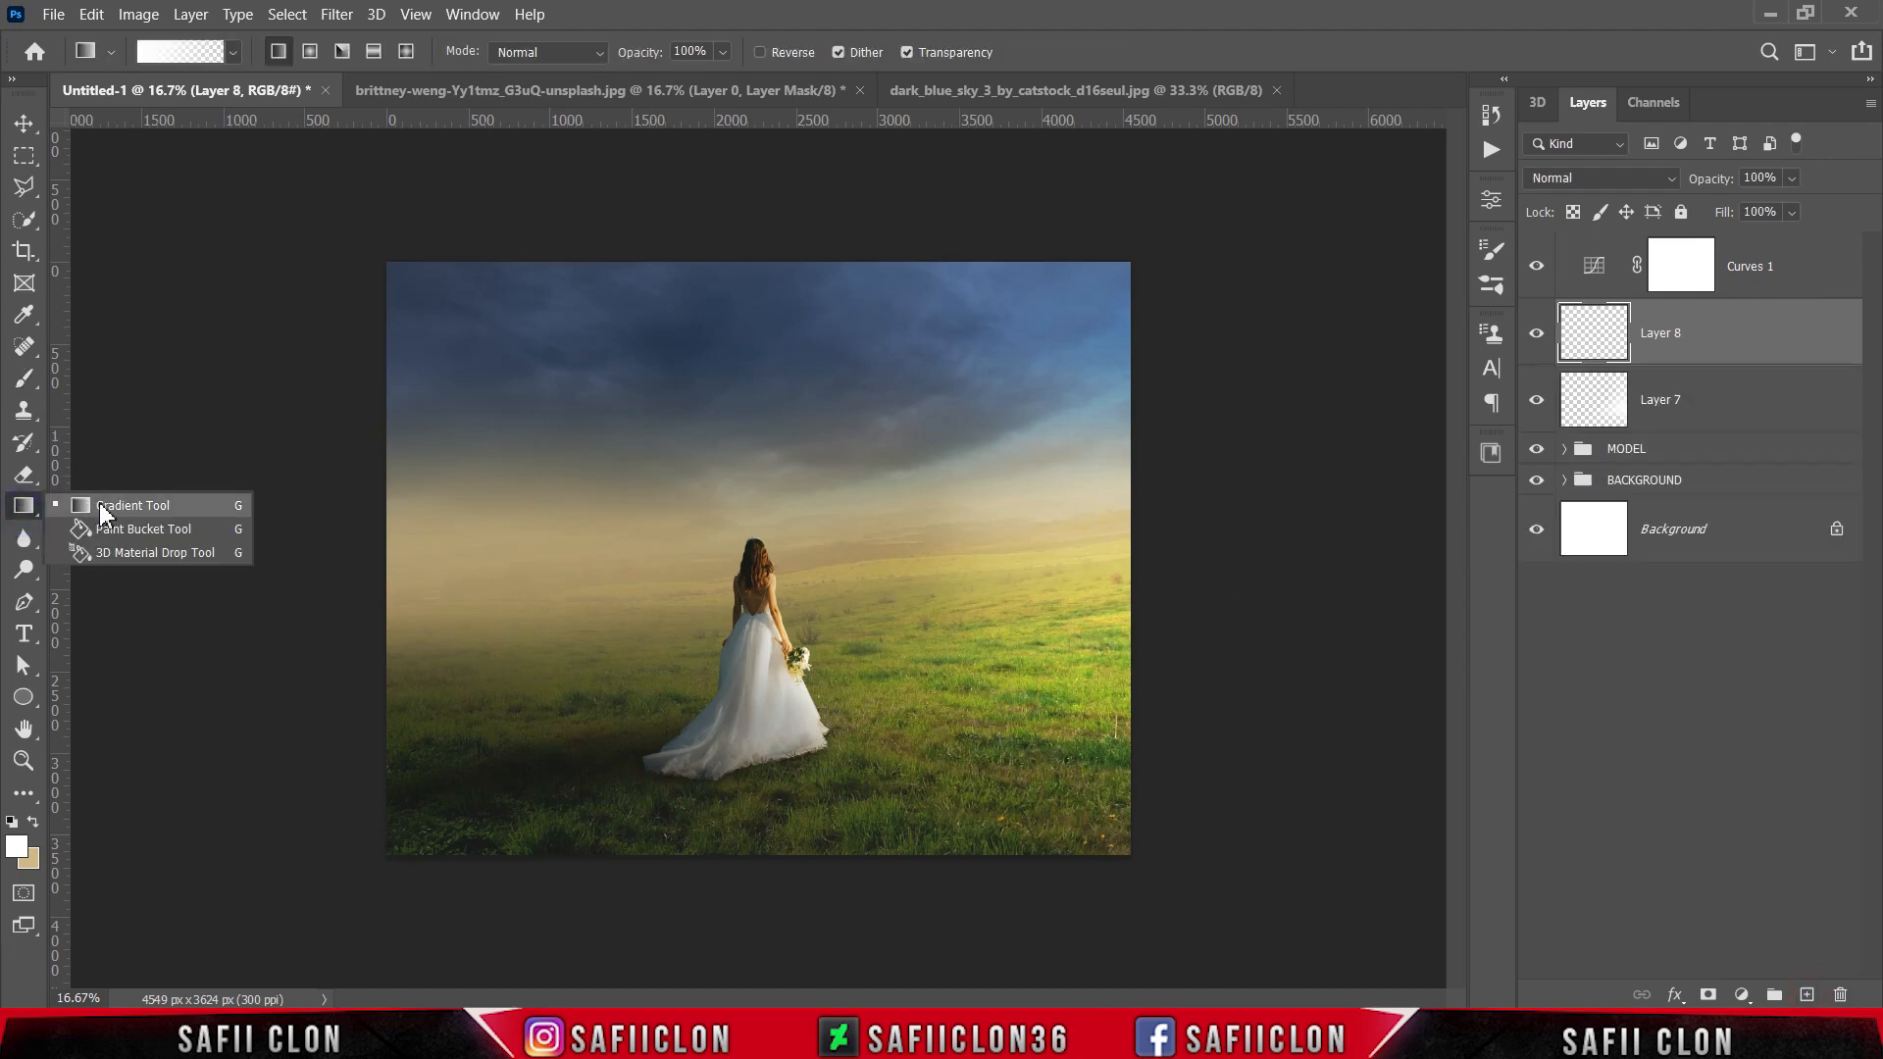
left_click(109, 503)
left_click(233, 54)
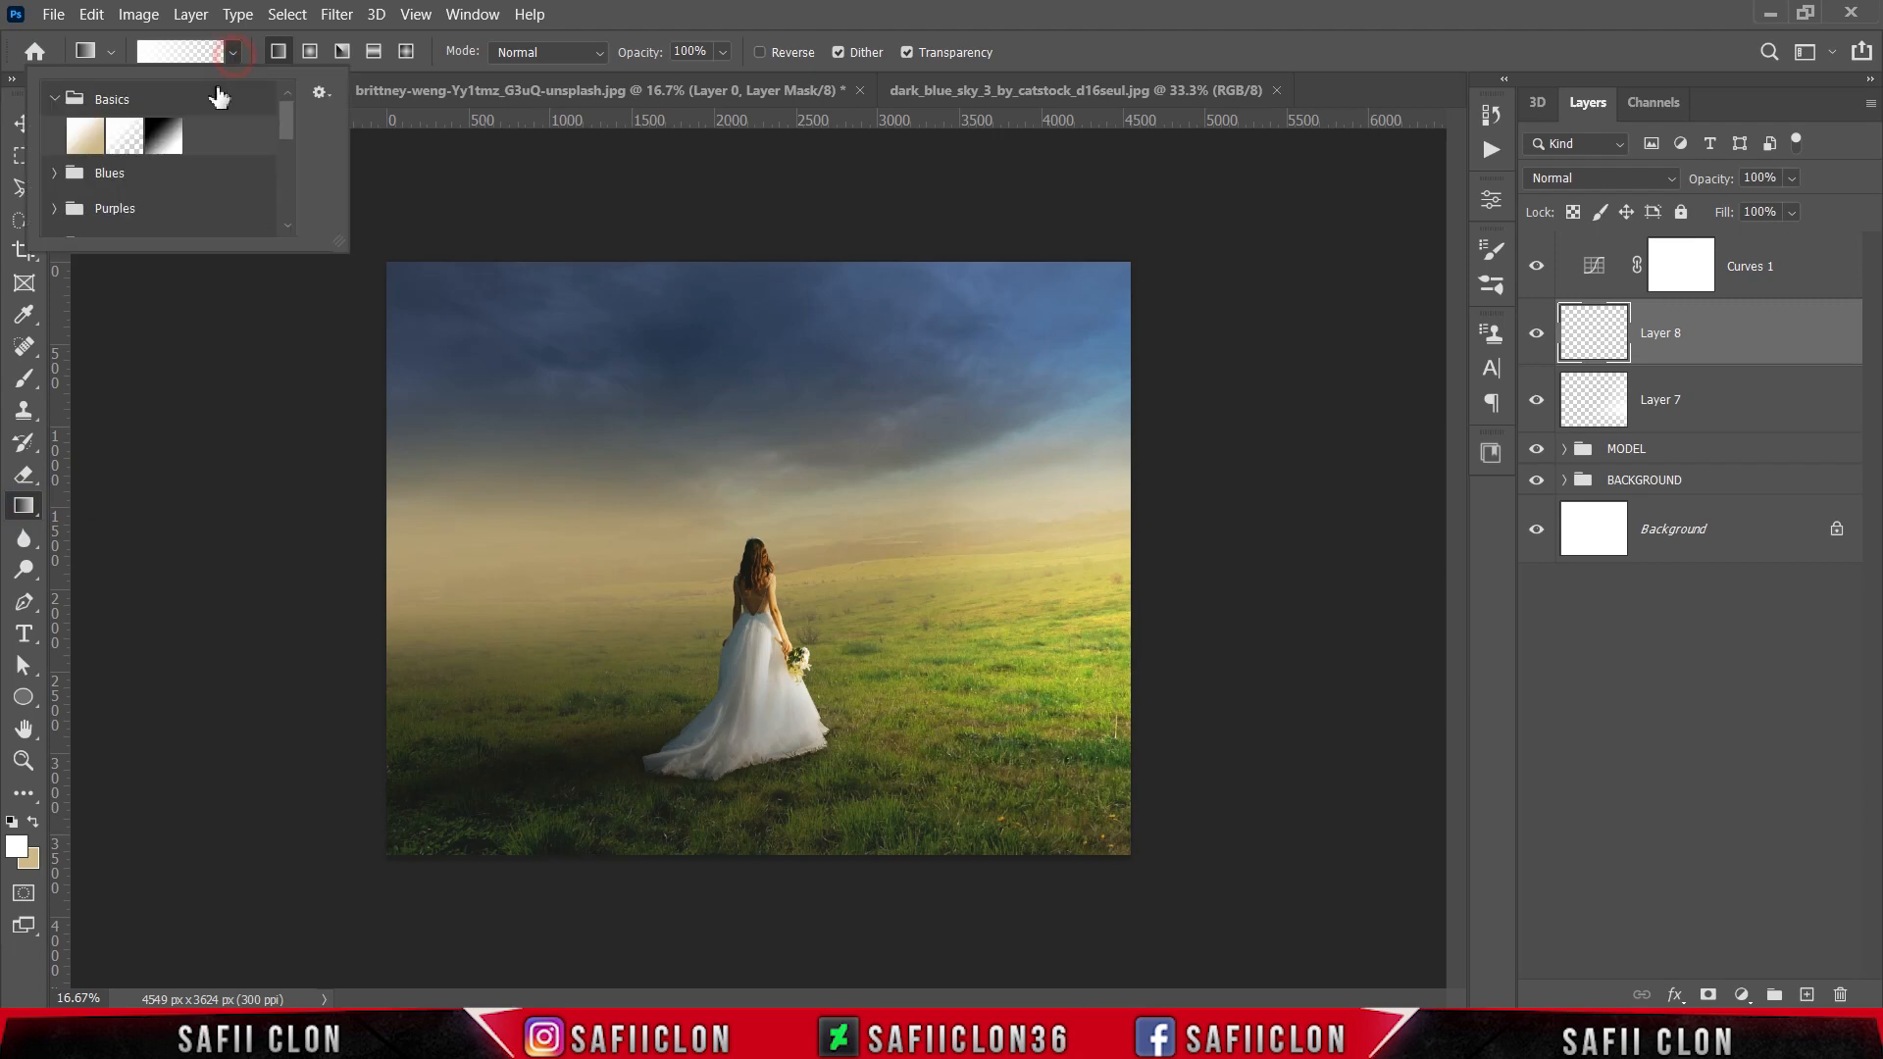
left_click(127, 145)
left_click(234, 54)
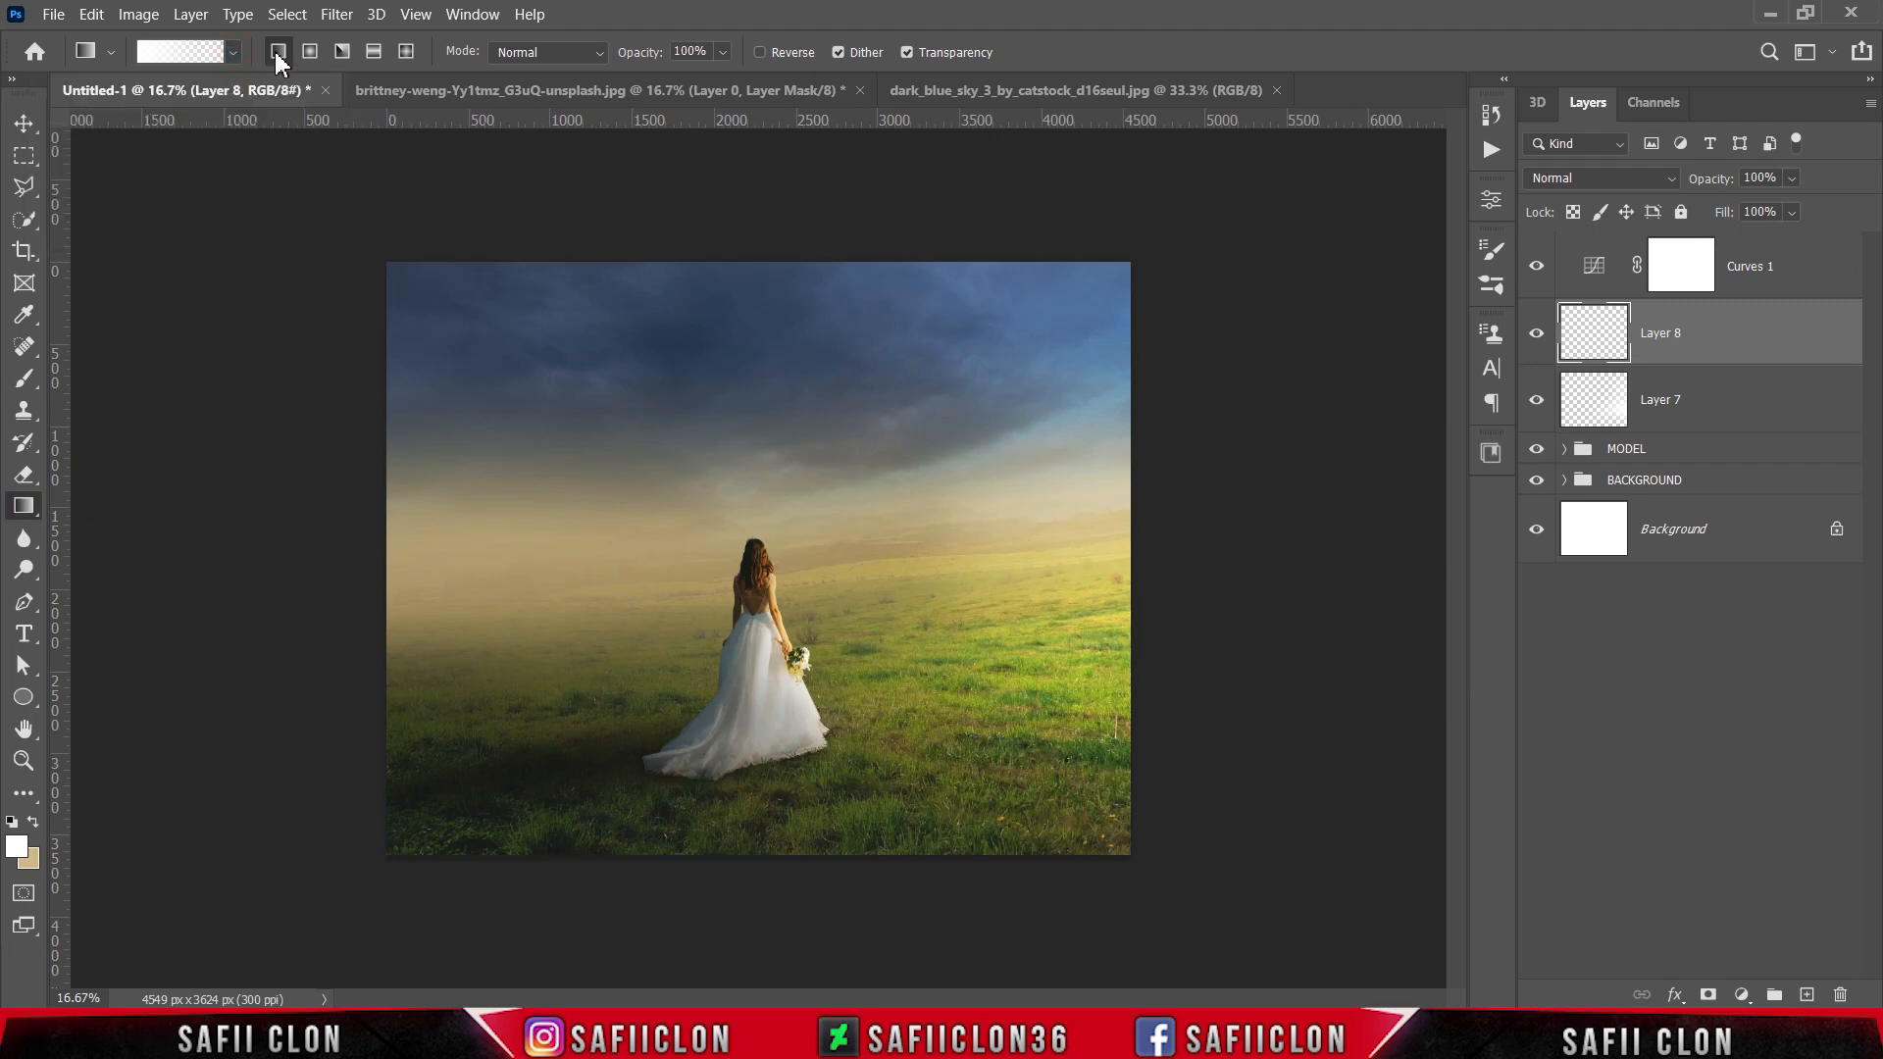
Step: Set the foreground color to black for the gradient
left_click(15, 846)
left_click_drag(1186, 583, 1085, 656)
left_click(1642, 336)
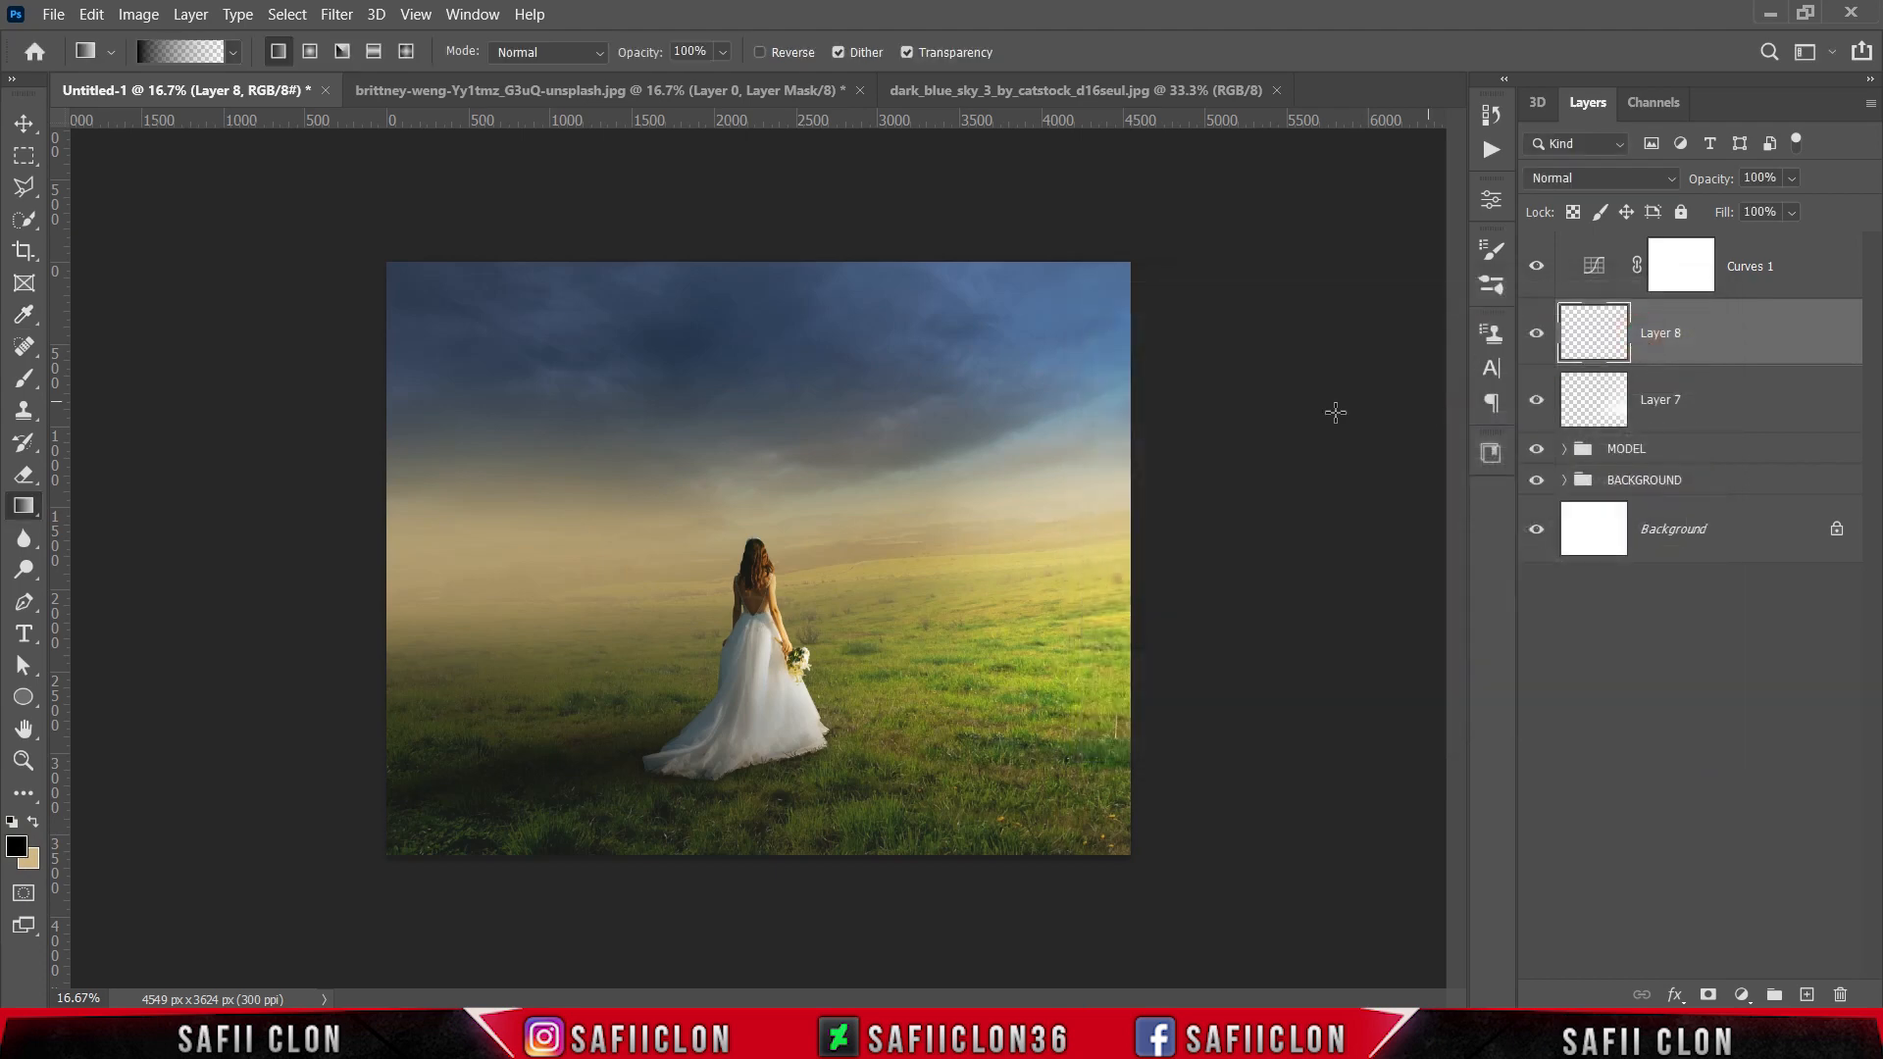
Step: Darken the left side of the composition with a horizontal black gradient fading toward the bride, and set Layer 8's fill to 68%
left_click_drag(159, 573, 623, 571)
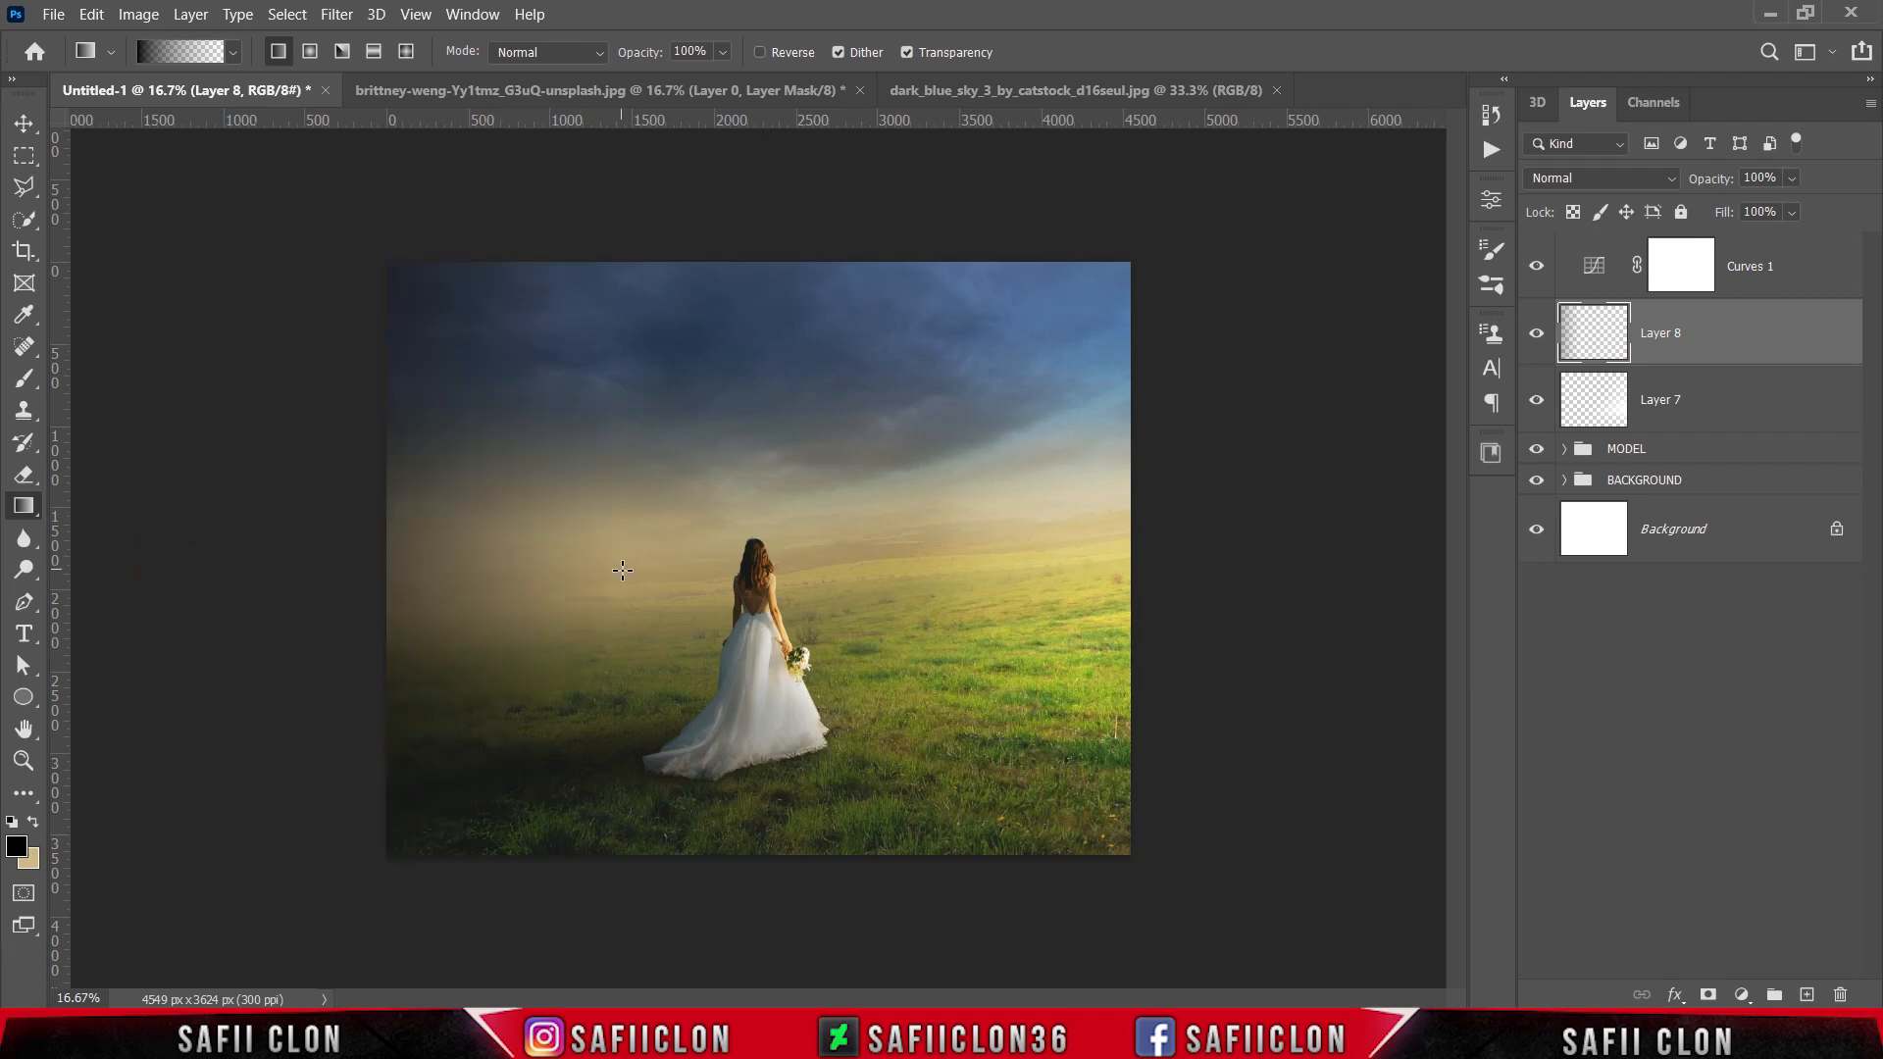
left_click(1790, 212)
left_click_drag(1803, 244, 1802, 243)
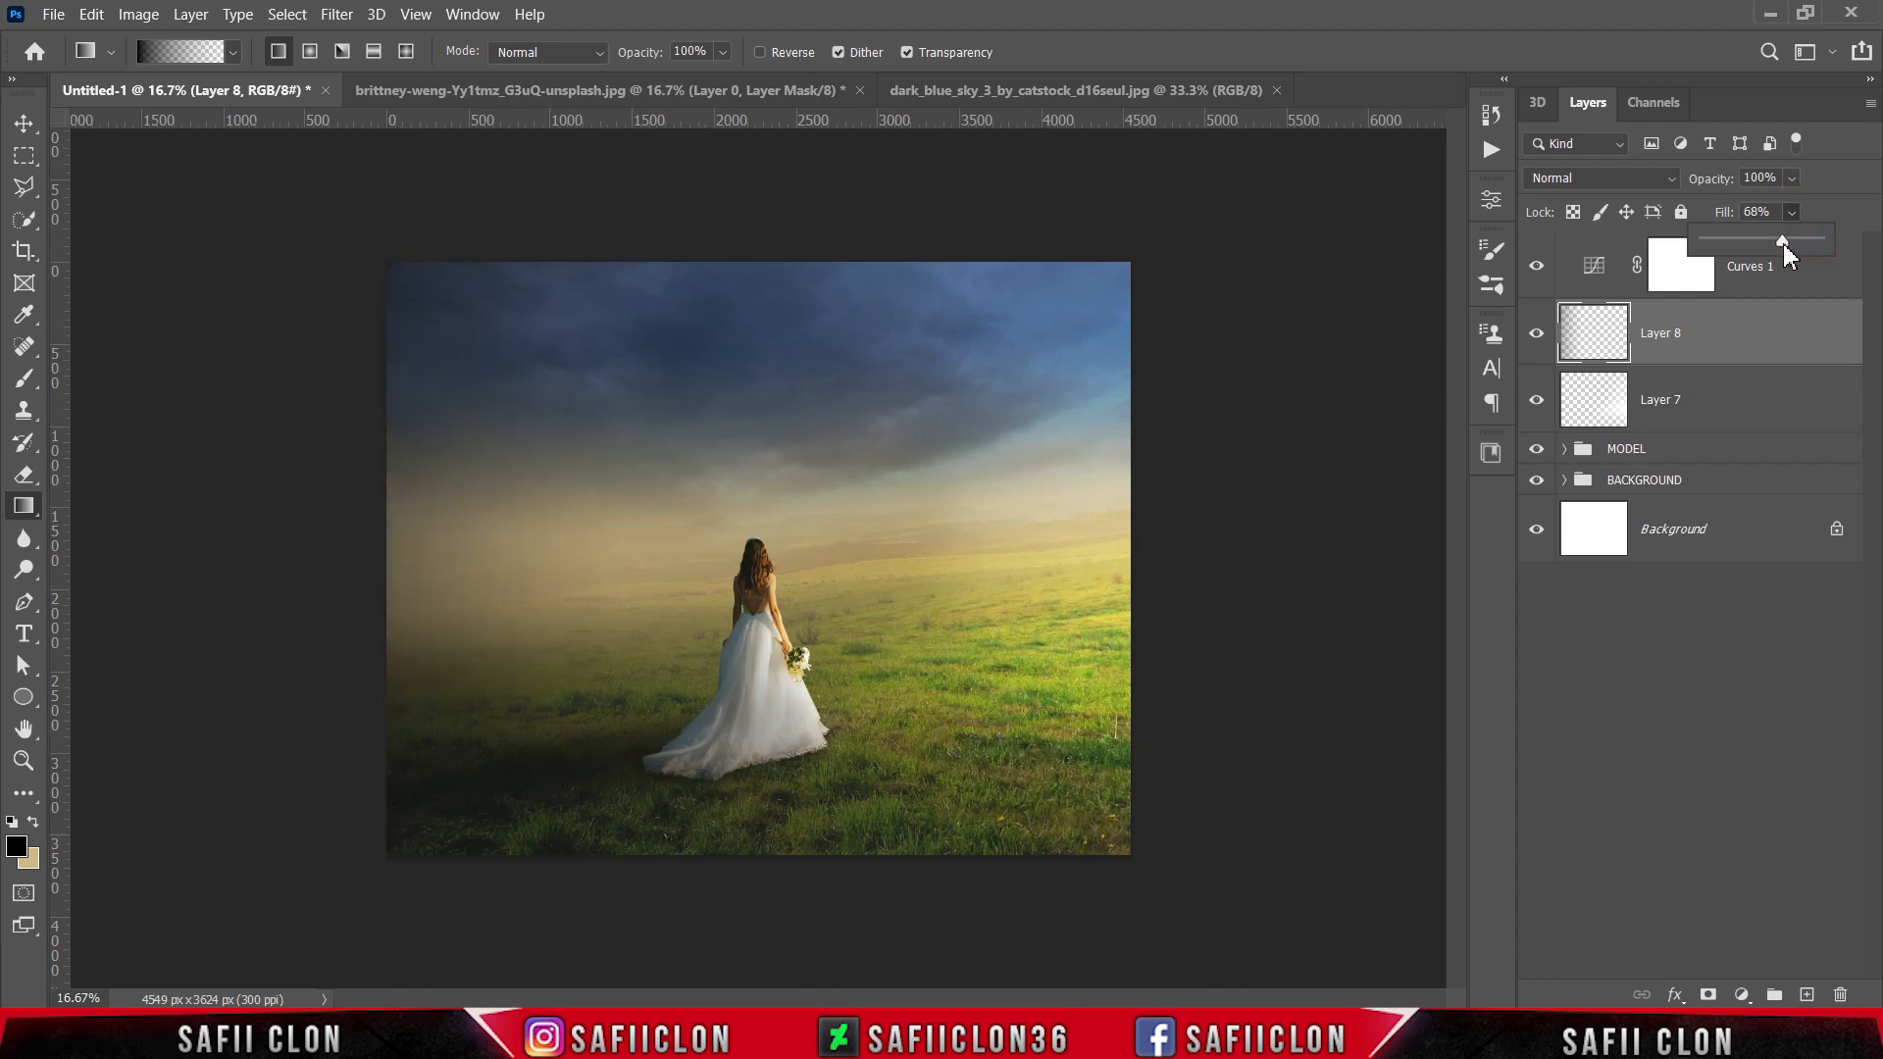
left_click(1819, 209)
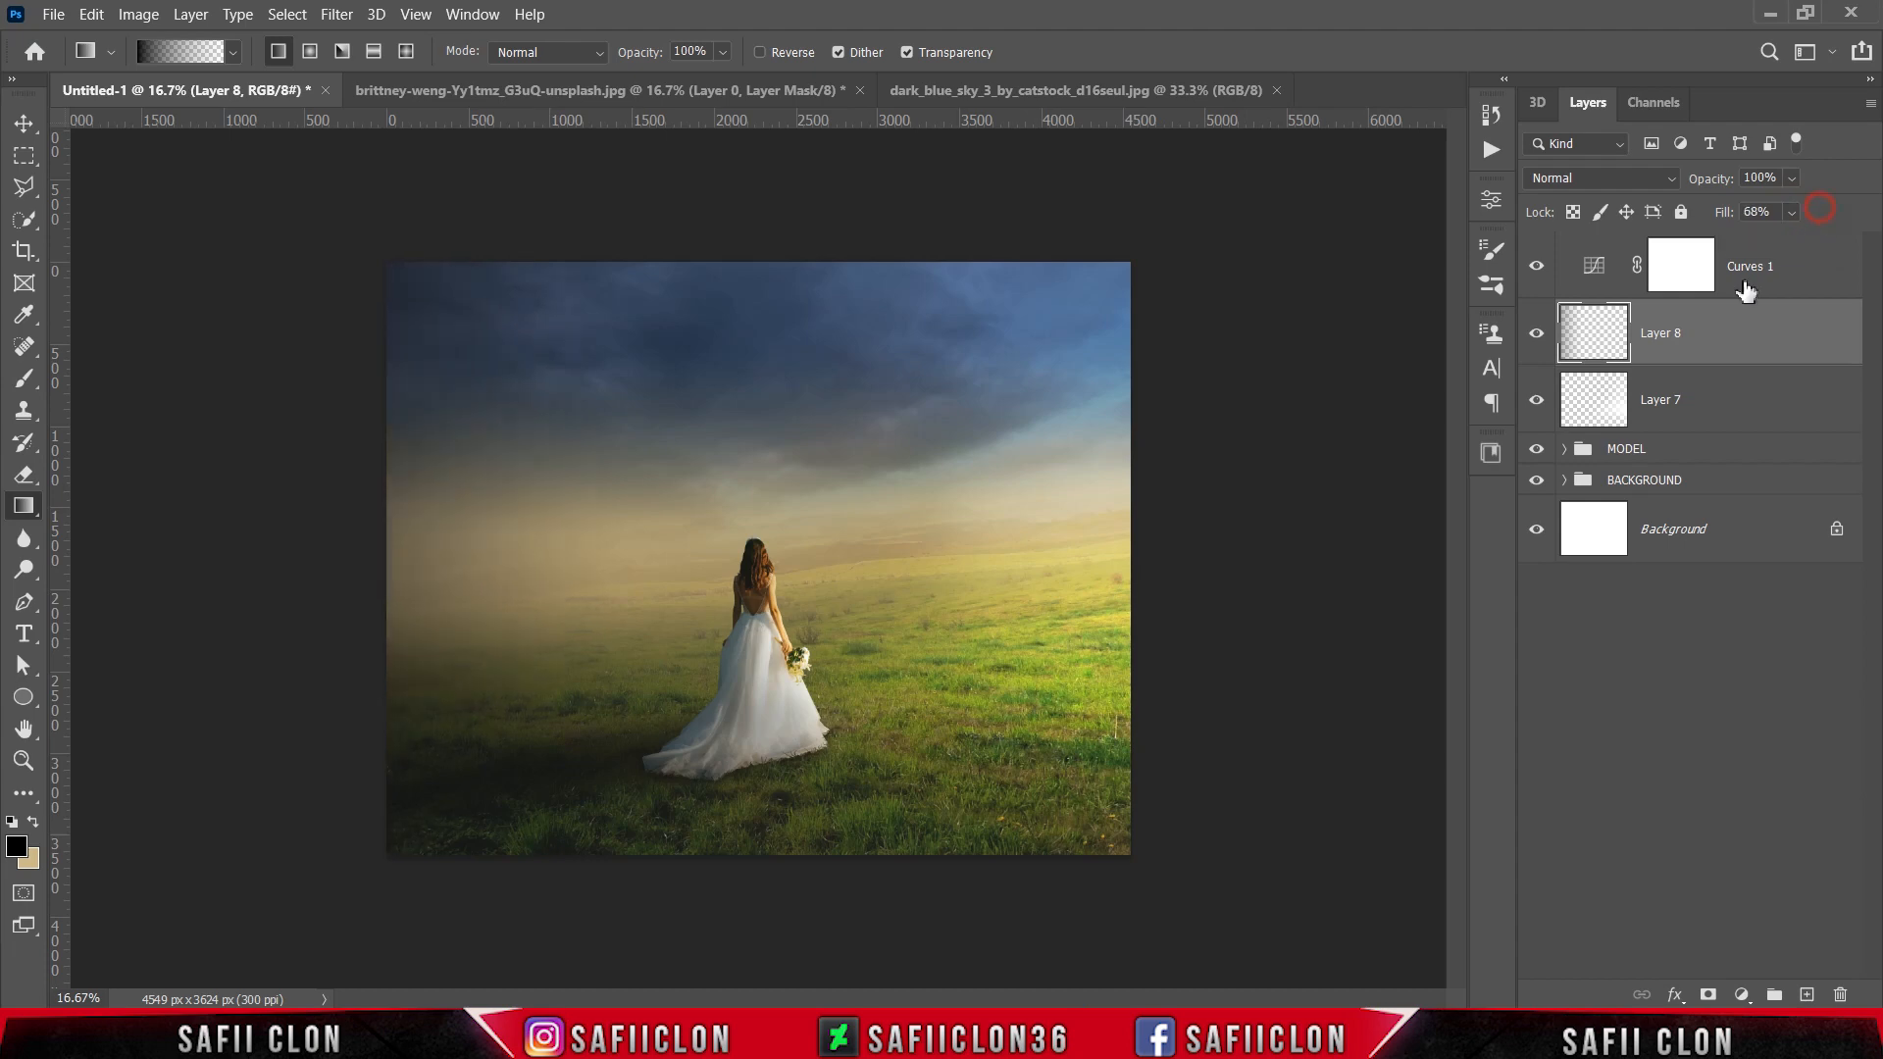
Step: Compare the image with and without Layer 8, Curves 1, Layer 7 and the MODEL and BACKGROUND groups, and examine the full composition
left_click(1534, 339)
left_click(1534, 337)
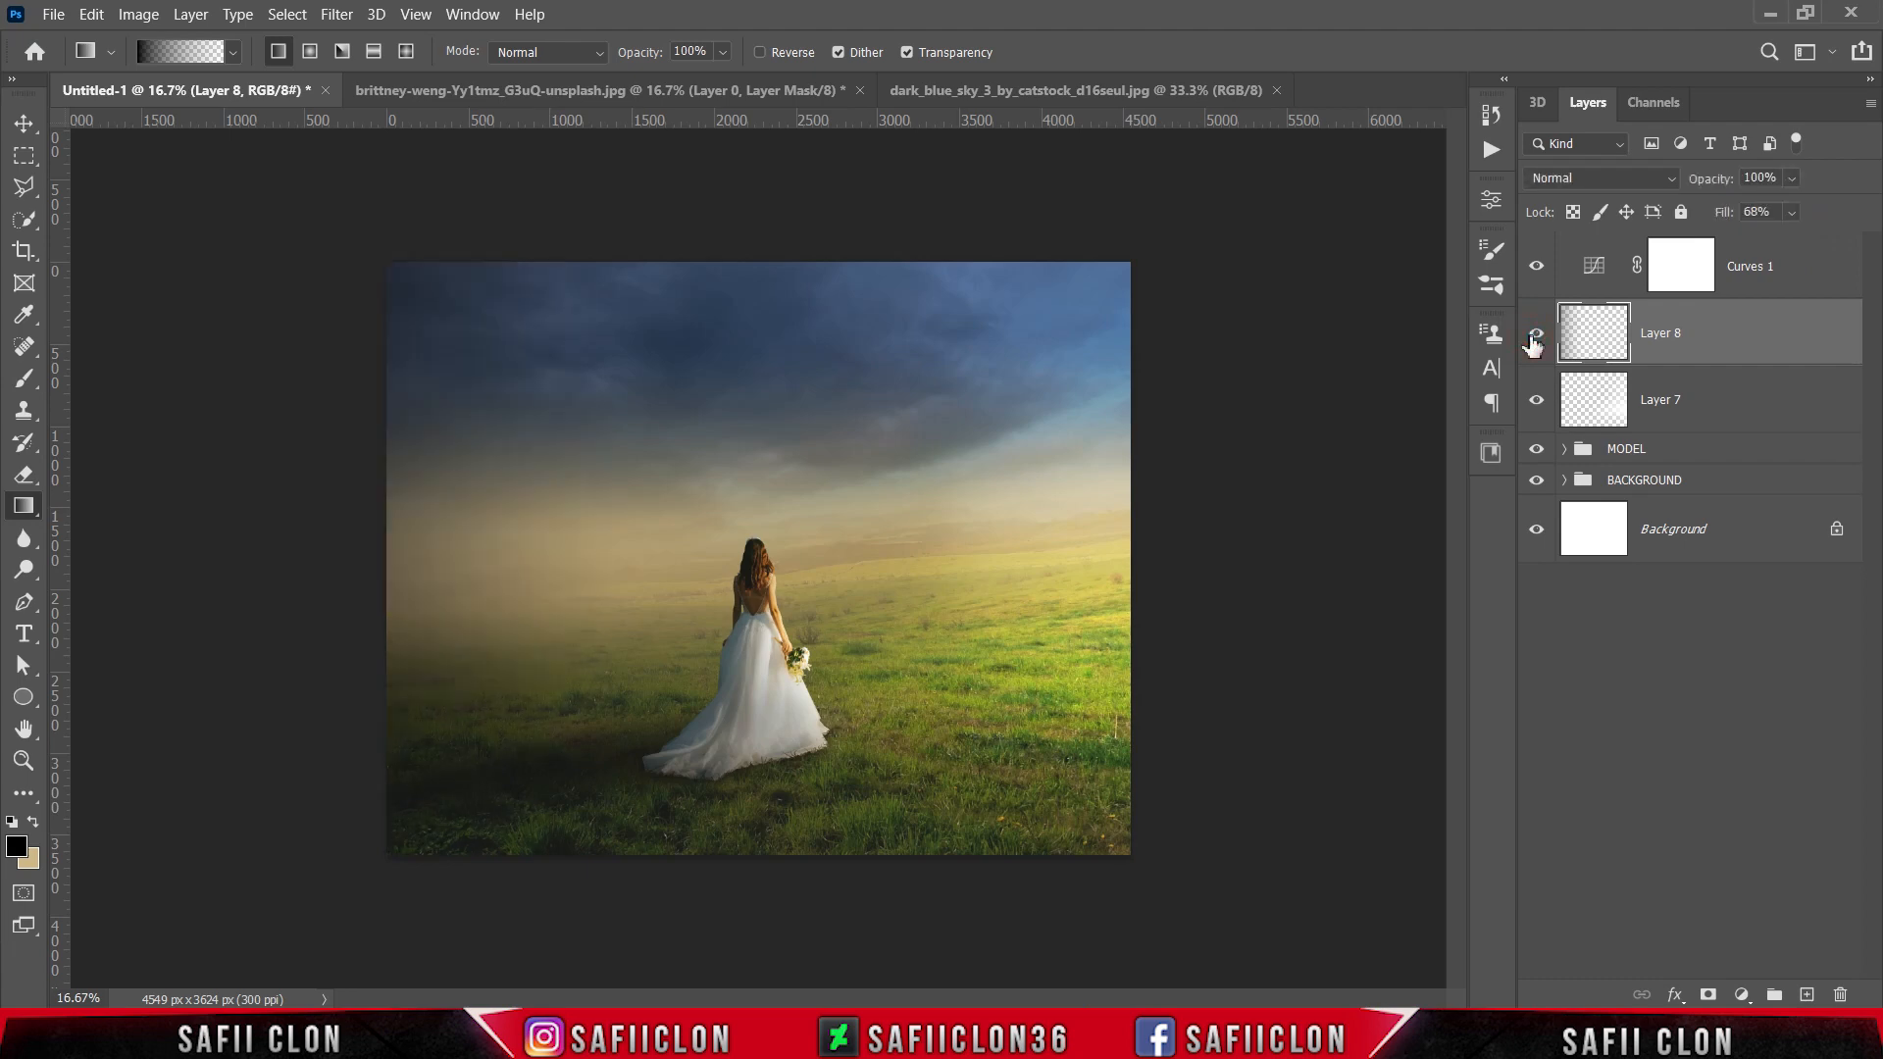
left_click(1537, 278)
left_click(1537, 279)
left_click(1537, 402)
left_click(1538, 402)
left_click(1537, 449)
left_click(1537, 480)
left_click(1537, 481)
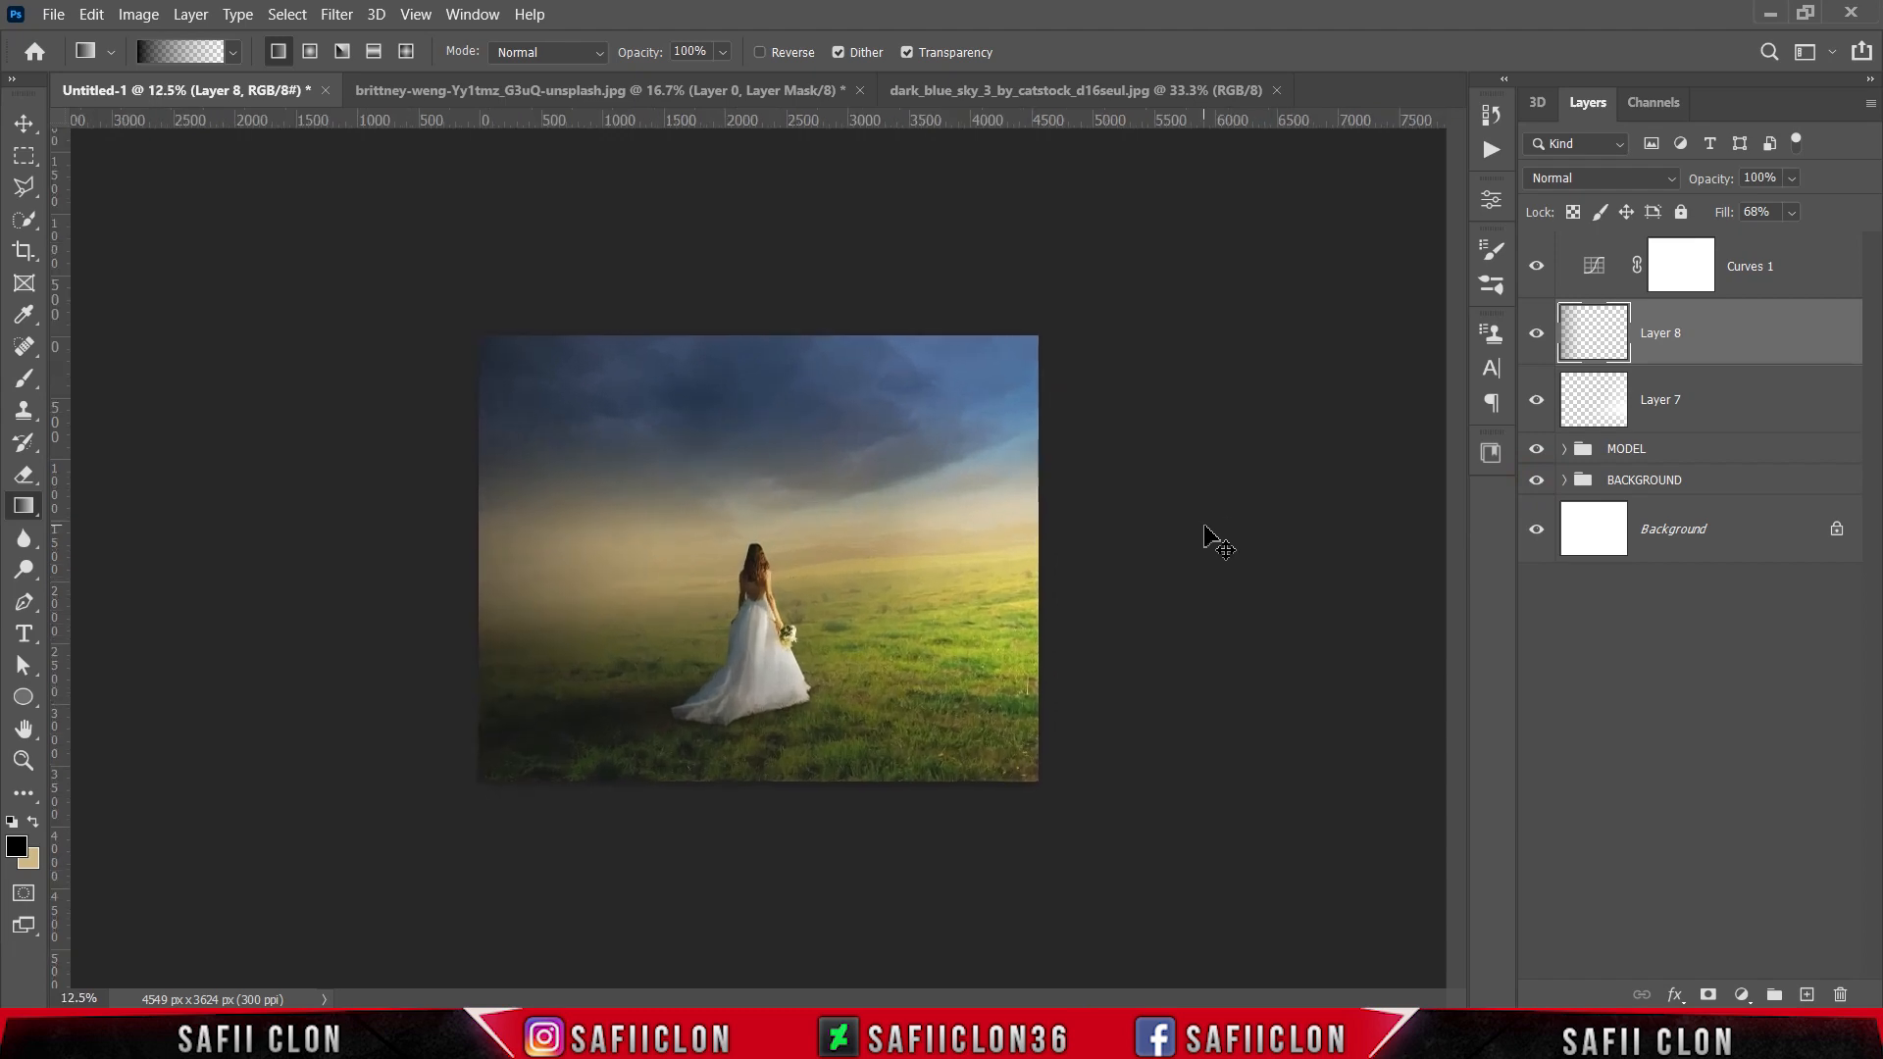
key("ctrl+minus")
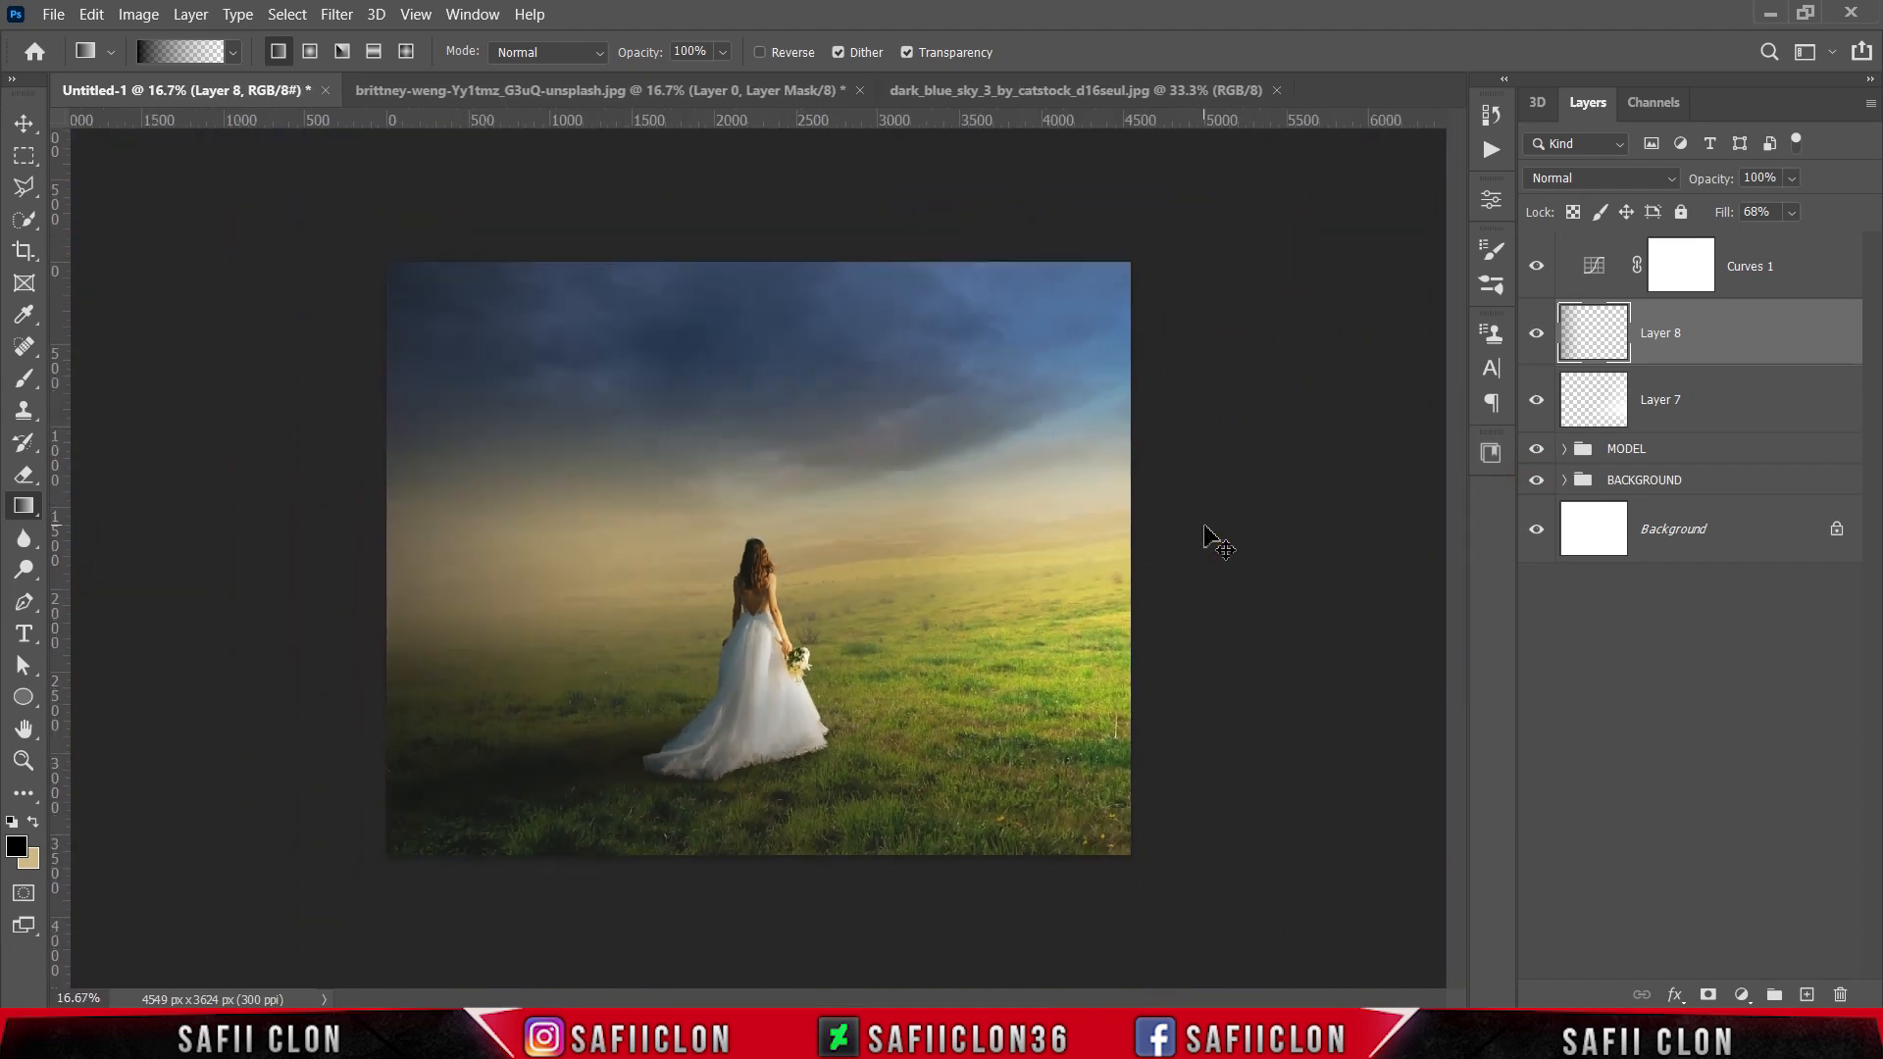
key("ctrl+plus")
key("ctrl+plus")
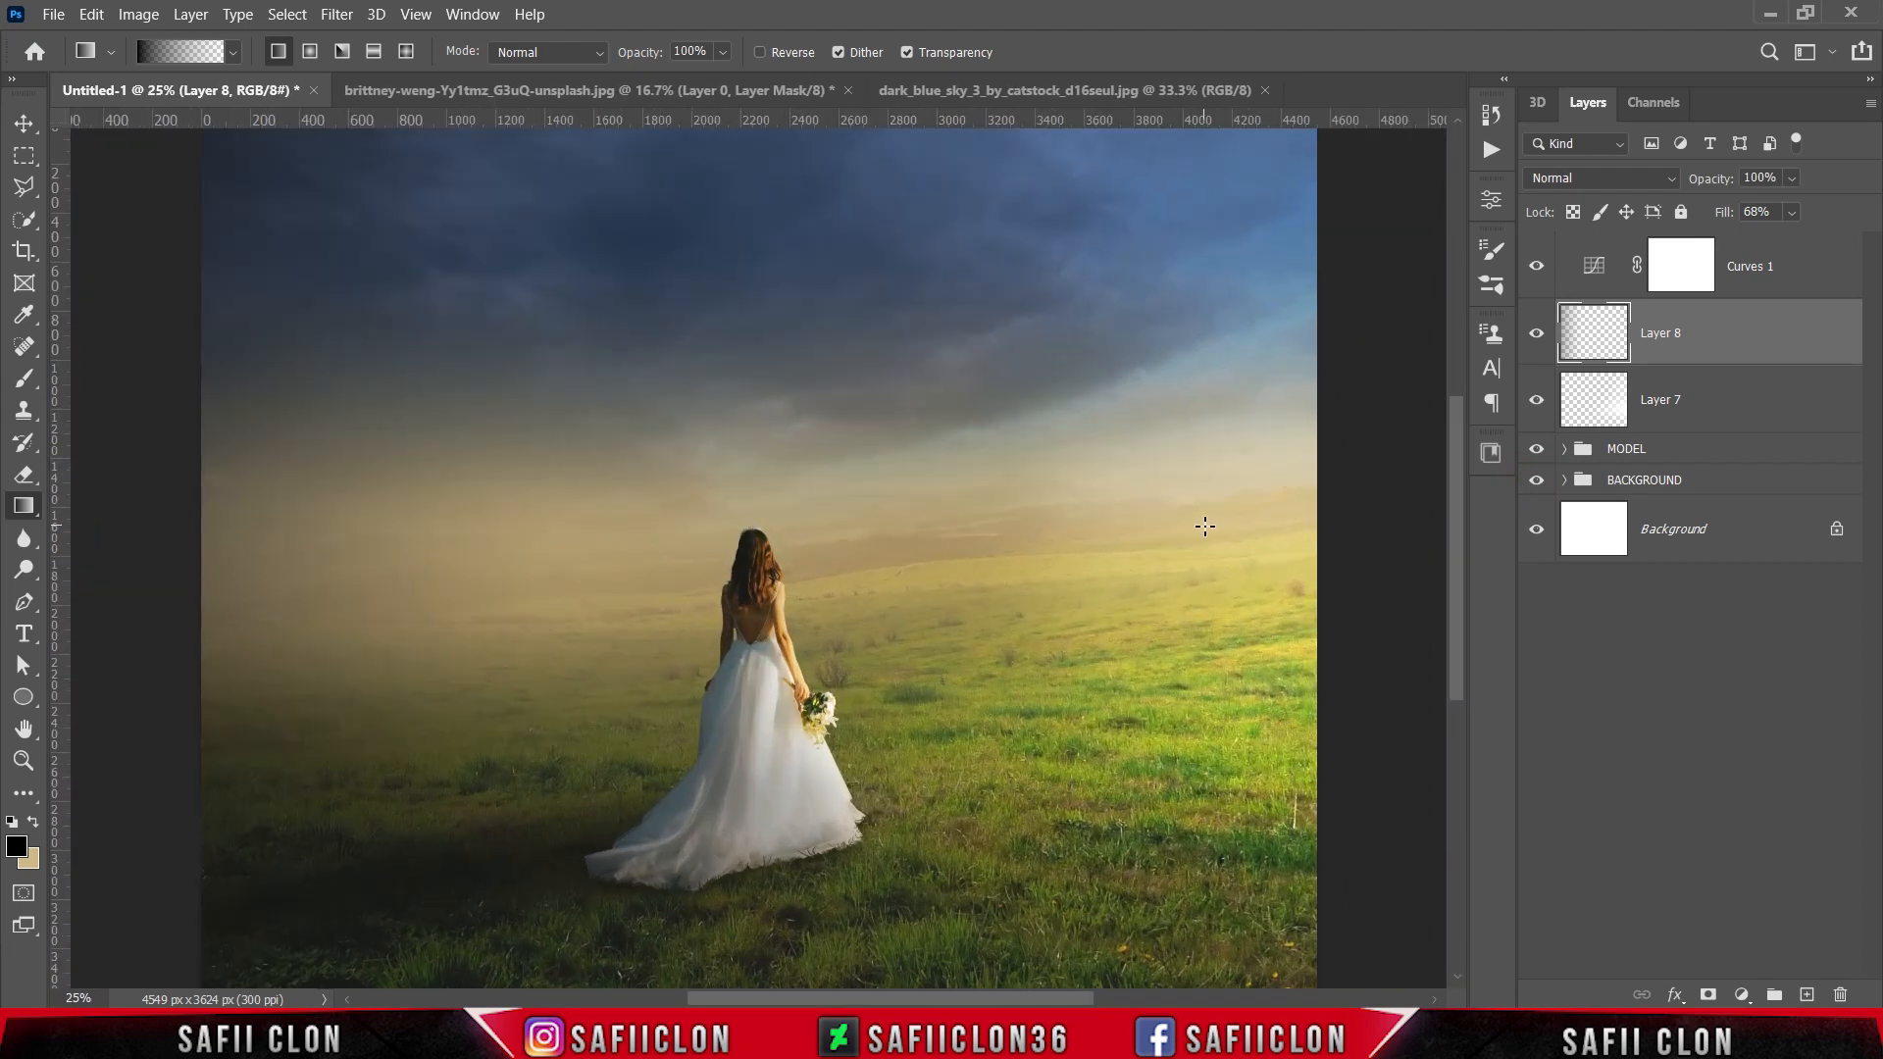